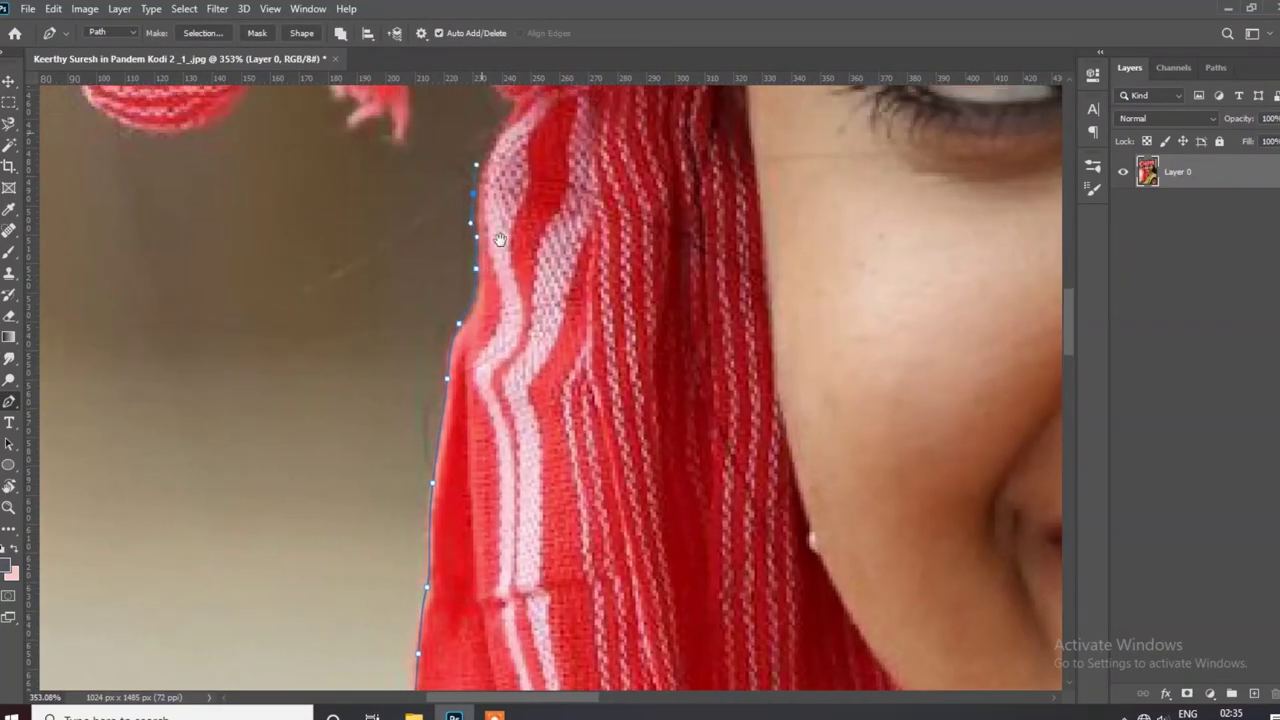
# Step: Place pen anchors up the red scarf's left edge toward its top folds
pyautogui.scroll(3, 468, 210)
pyautogui.click(497, 388)
pyautogui.click(506, 352)
pyautogui.click(451, 303)
pyautogui.click(397, 300)
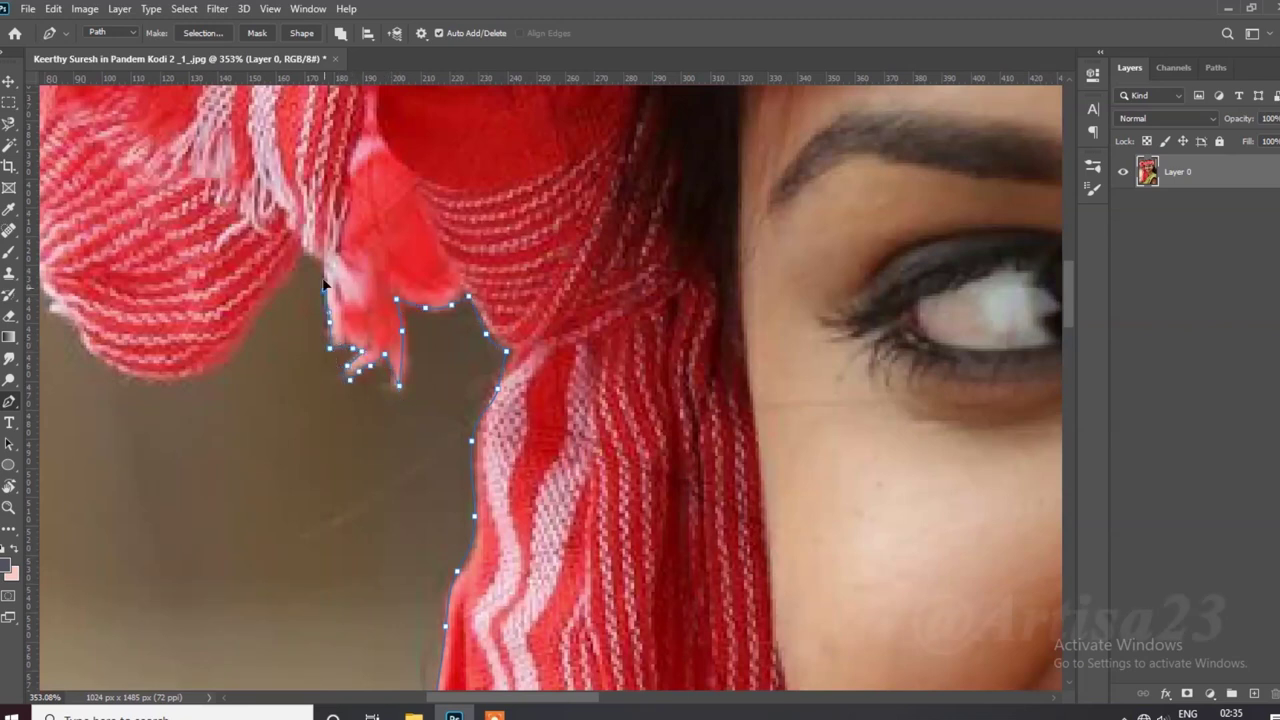
pyautogui.moveTo(127, 381); pyautogui.dragTo(335, 460)
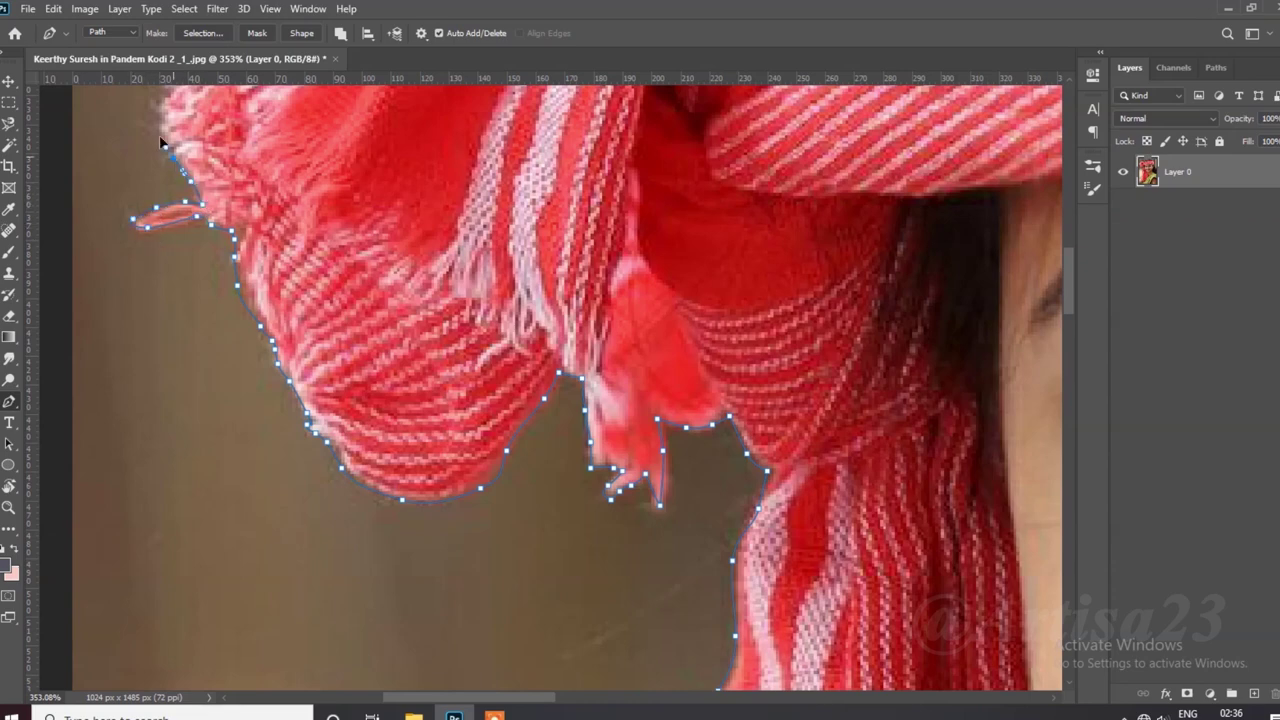
pyautogui.moveTo(160, 142); pyautogui.dragTo(275, 332)
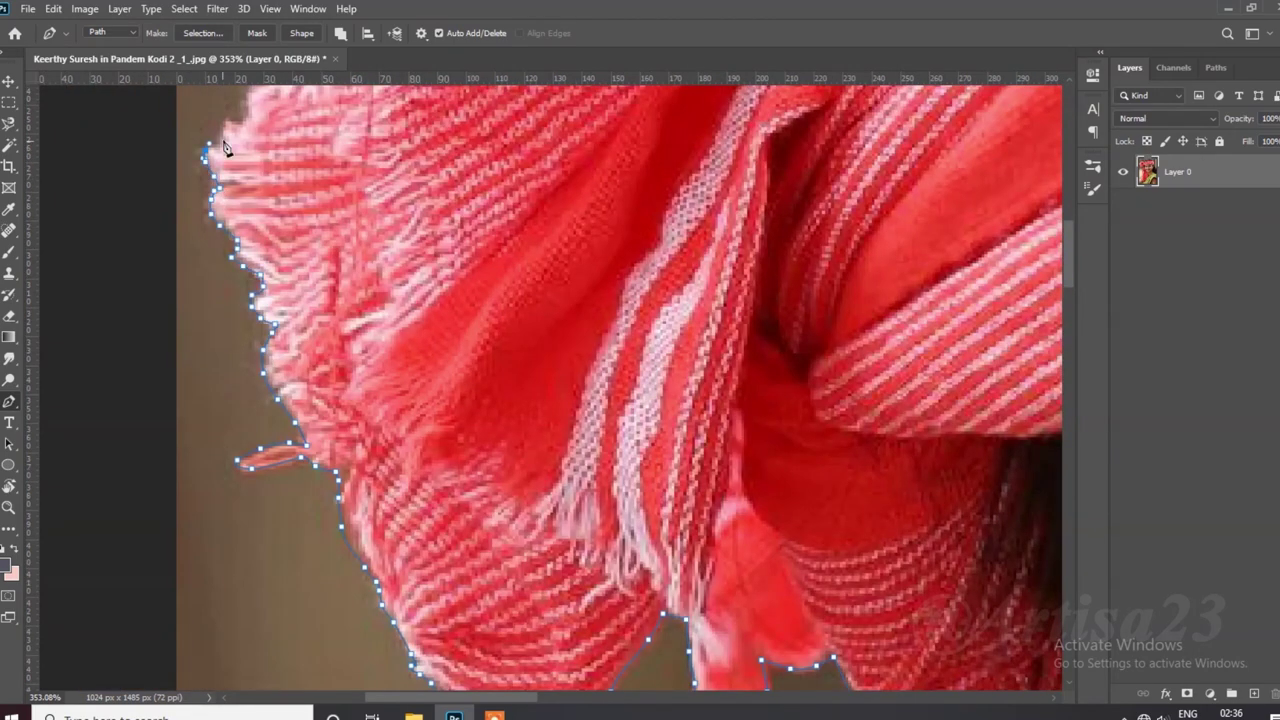
pyautogui.moveTo(225, 147); pyautogui.dragTo(265, 270)
pyautogui.moveTo(415, 143); pyautogui.dragTo(372, 290)
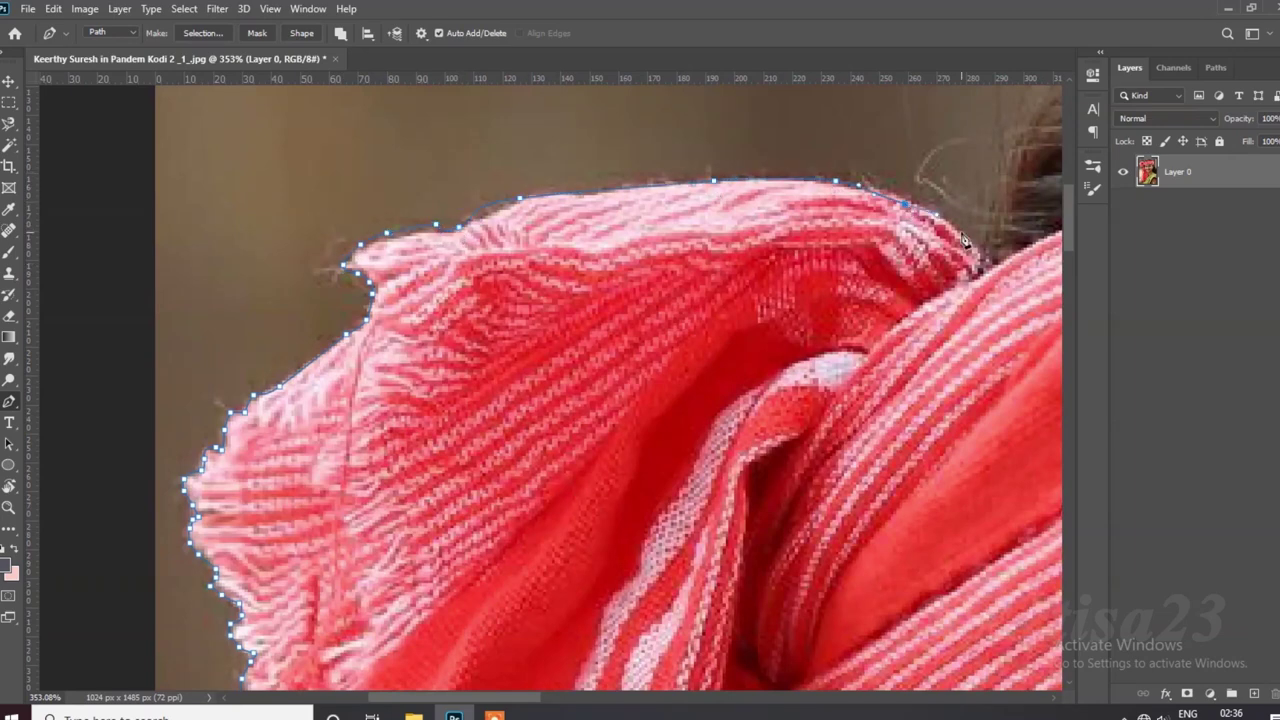
# Step: Continue the path with curved anchors across the hair to where hair meets scarf
pyautogui.moveTo(965, 240); pyautogui.dragTo(628, 333)
pyautogui.click(623, 251)
pyautogui.moveTo(623, 251); pyautogui.dragTo(510, 330)
pyautogui.moveTo(416, 256); pyautogui.dragTo(467, 222)
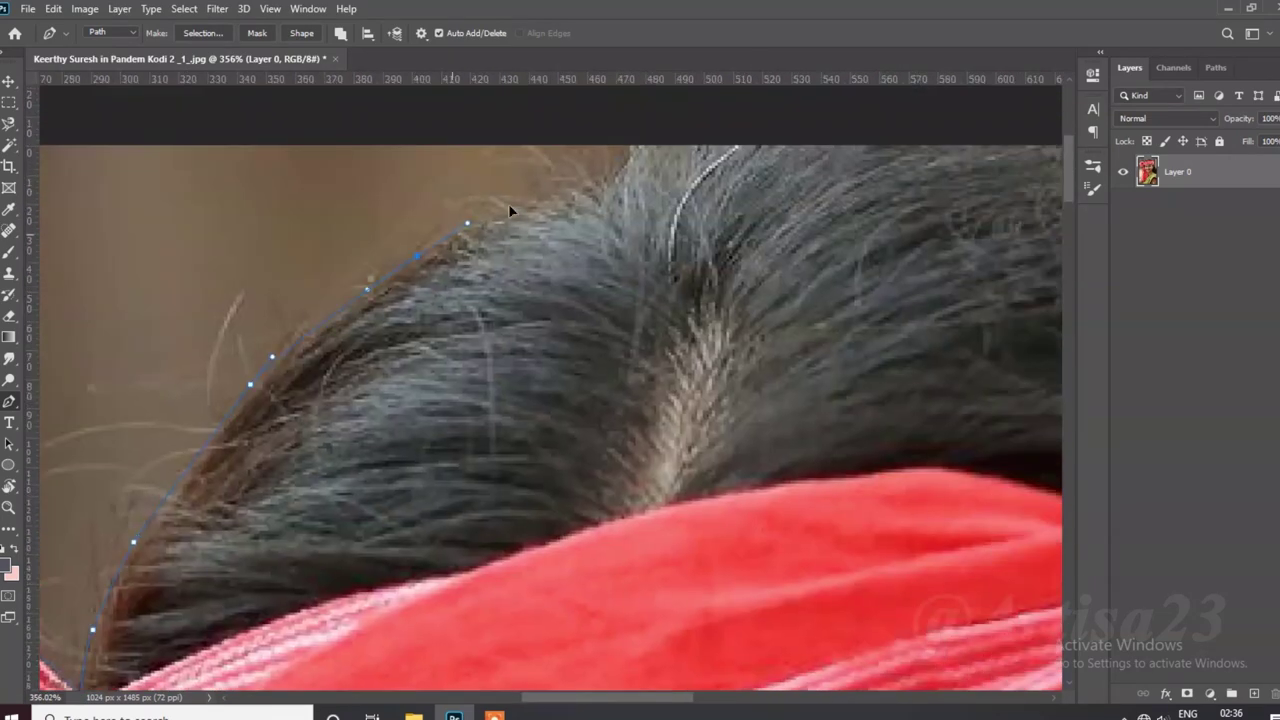
pyautogui.scroll(-2, 508, 203)
pyautogui.scroll(-2, 508, 203)
pyautogui.scroll(3, 778, 236)
pyautogui.scroll(1, 778, 236)
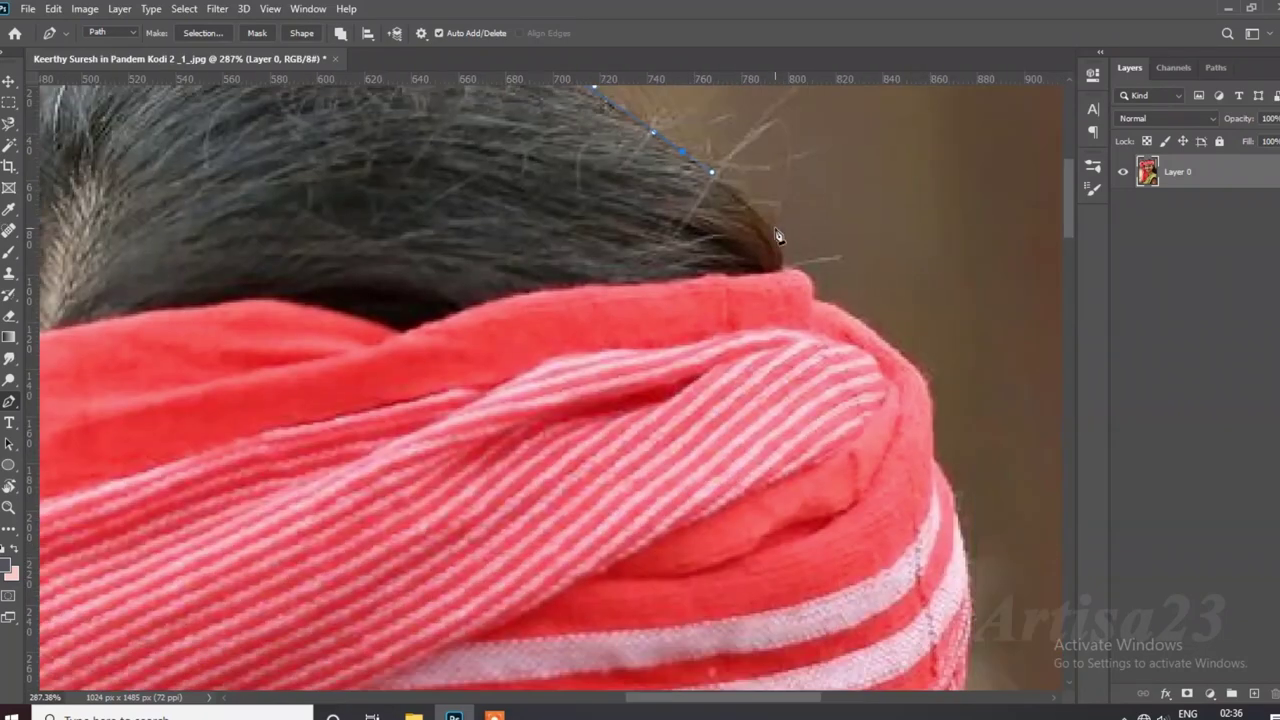
pyautogui.scroll(2, 778, 236)
pyautogui.click(784, 262)
# Step: Trace the path down the scarf's right edge into the loose hair strands
pyautogui.moveTo(943, 387); pyautogui.dragTo(607, 240)
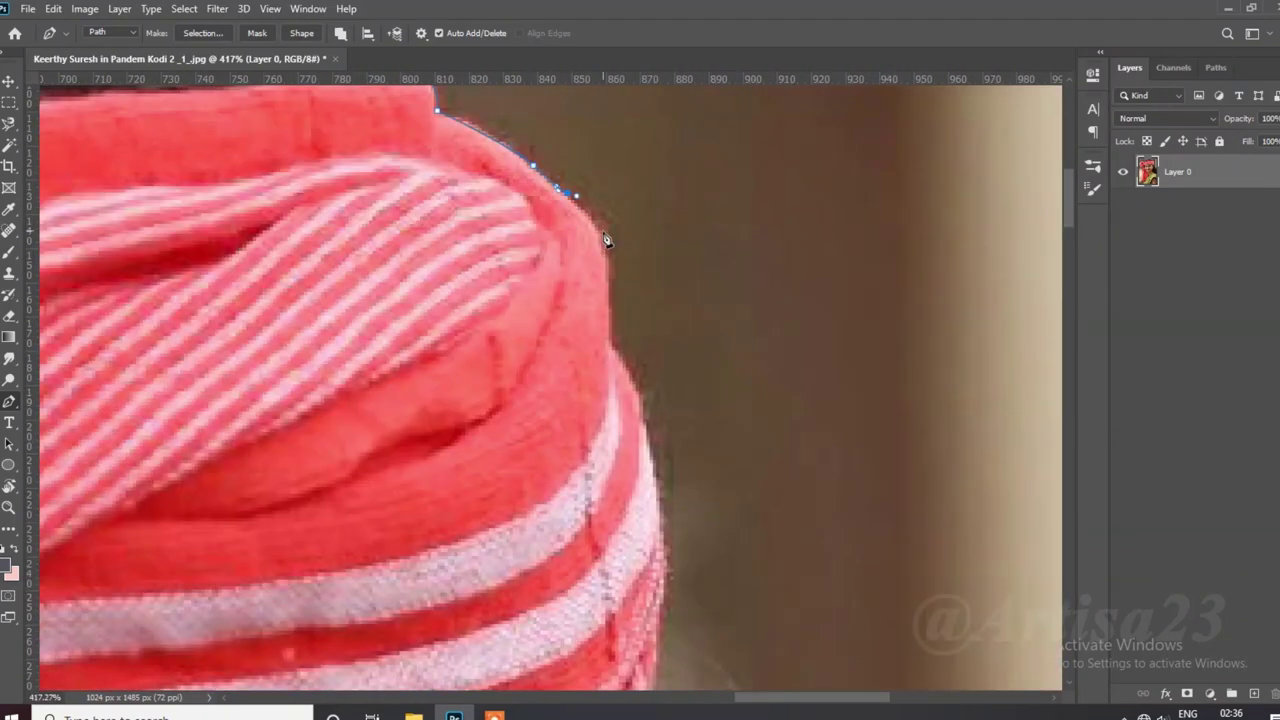
pyautogui.click(614, 380)
pyautogui.scroll(-3, 620, 380)
pyautogui.click(600, 366)
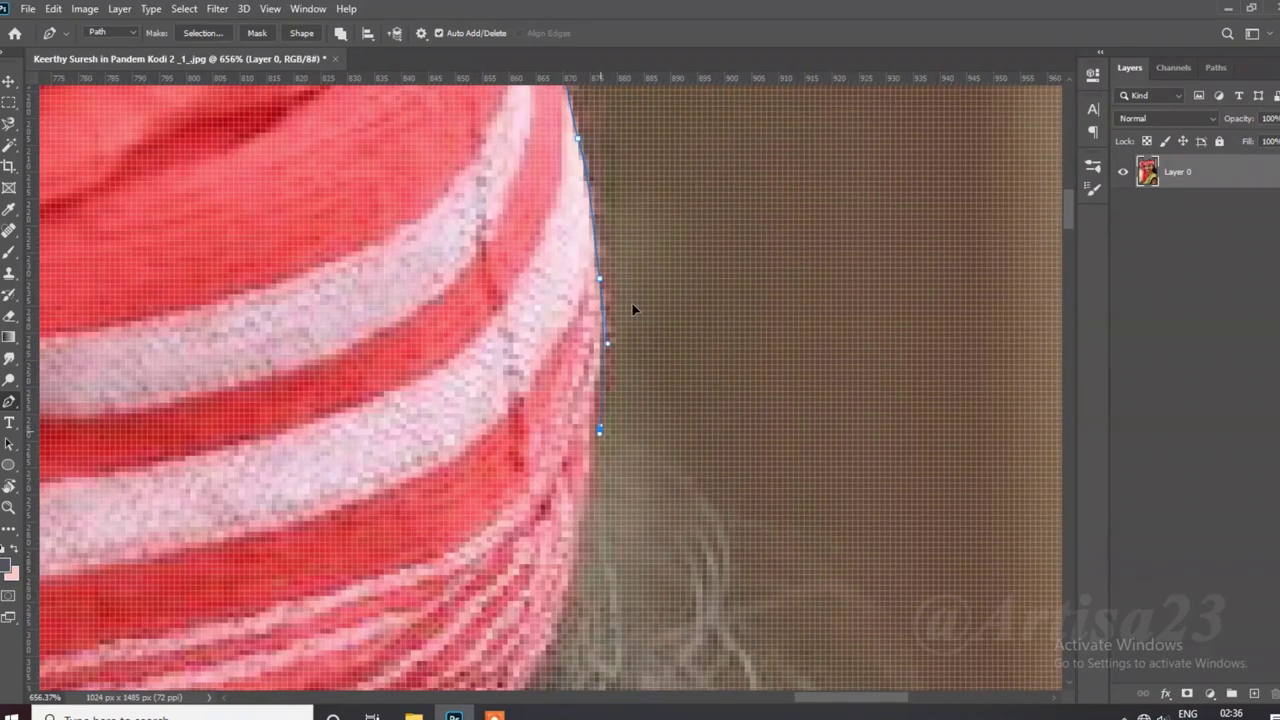
pyautogui.scroll(-1, 632, 303)
pyautogui.click(619, 332)
pyautogui.scroll(-2, 619, 340)
pyautogui.click(682, 330)
pyautogui.click(696, 364)
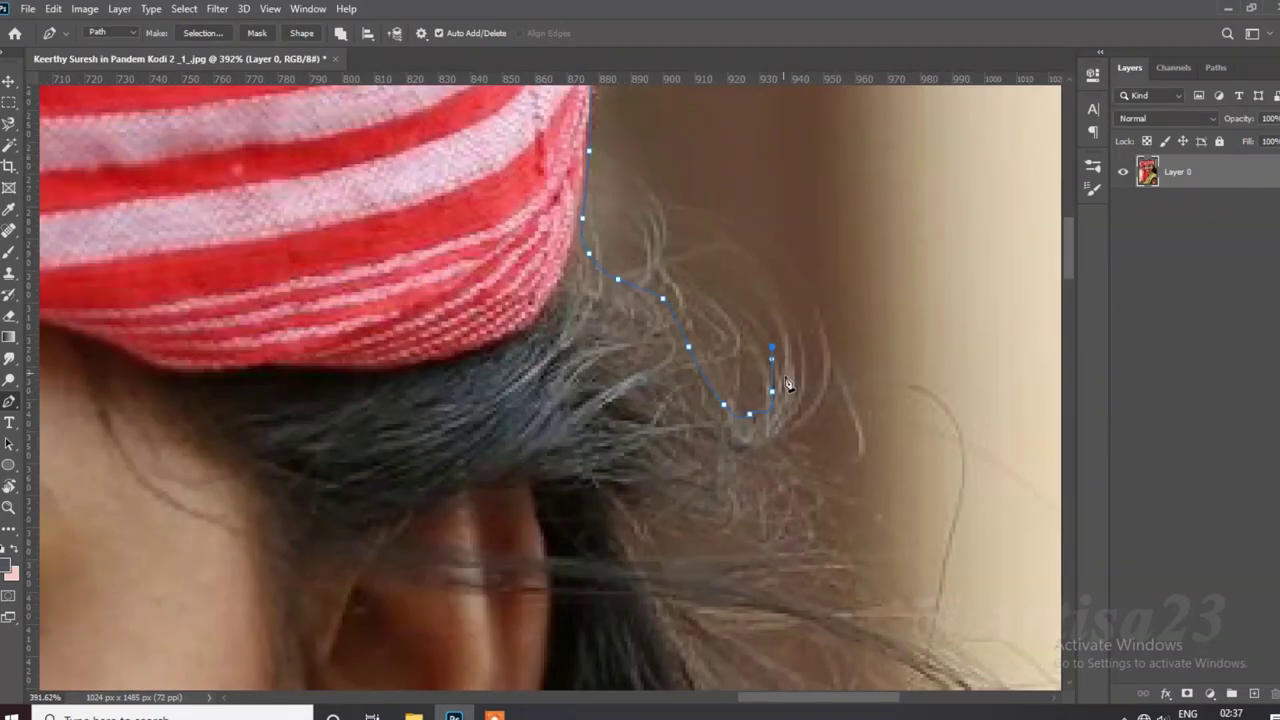
# Step: Outline the stray hair strands beside the ear with pen anchors
pyautogui.scroll(-3, 773, 476)
pyautogui.click(753, 453)
pyautogui.click(737, 466)
pyautogui.click(718, 460)
pyautogui.click(703, 452)
pyautogui.click(717, 526)
pyautogui.click(777, 544)
pyautogui.scroll(-3, 790, 555)
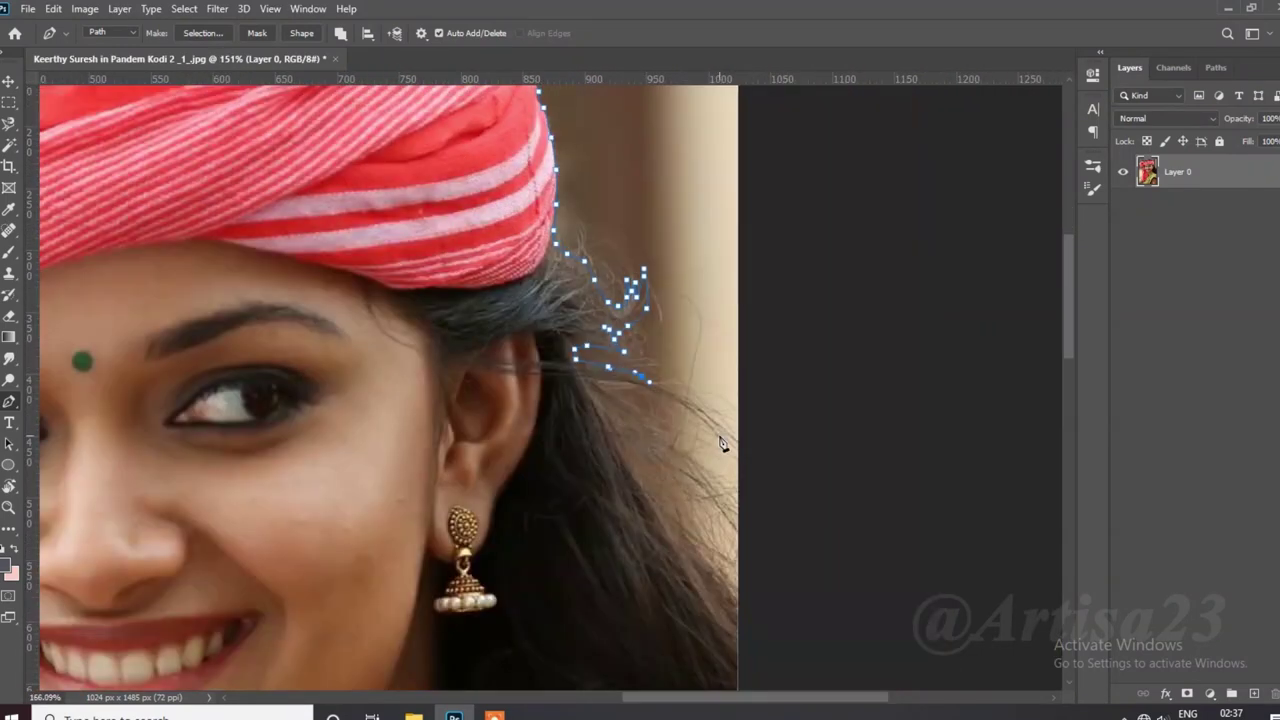
pyautogui.scroll(3, 723, 443)
pyautogui.click(735, 424)
pyautogui.click(769, 463)
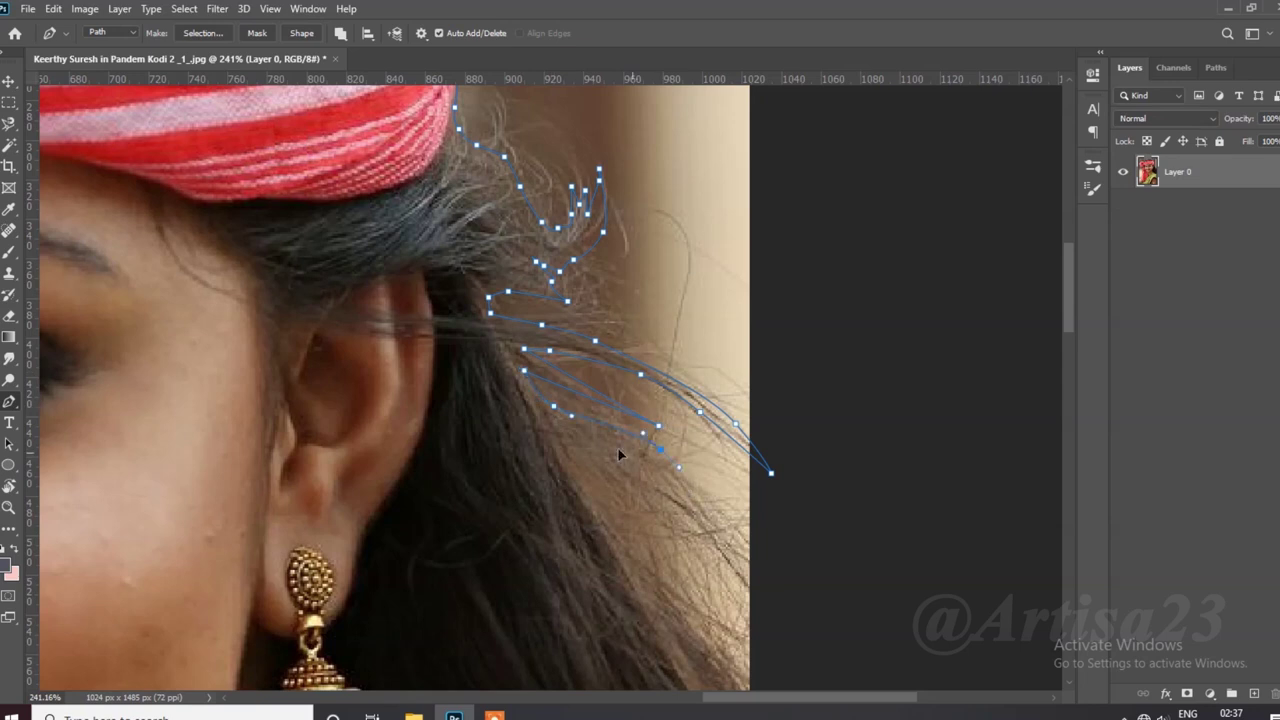
# Step: Run the path down the photo's right side and curve it along the bottom
pyautogui.scroll(-8, 675, 598)
pyautogui.scroll(-7, 740, 583)
pyautogui.click(789, 458)
pyautogui.click(757, 611)
pyautogui.click(624, 658)
pyautogui.moveTo(422, 641); pyautogui.dragTo(431, 648)
# Step: Climb the path up the saree edge and along the arm's outline
pyautogui.scroll(8, 451, 622)
pyautogui.click(455, 484)
pyautogui.click(474, 408)
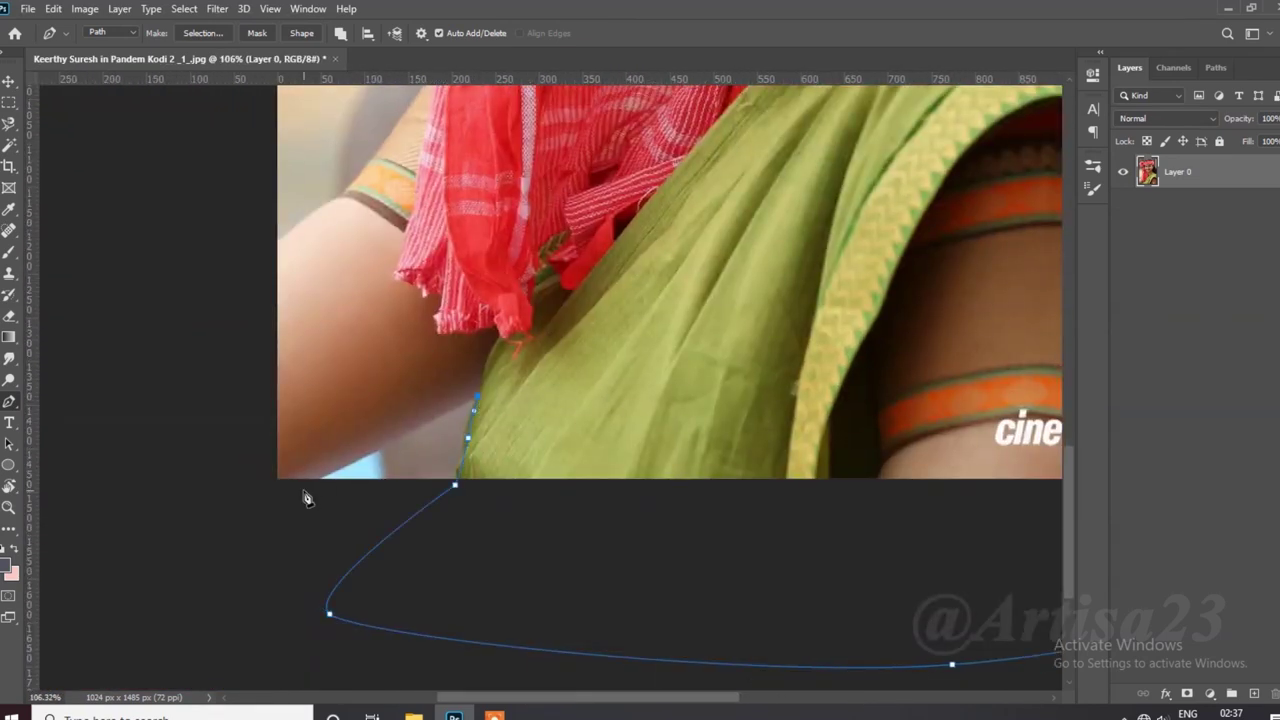
pyautogui.scroll(3, 295, 500)
pyautogui.click(320, 306)
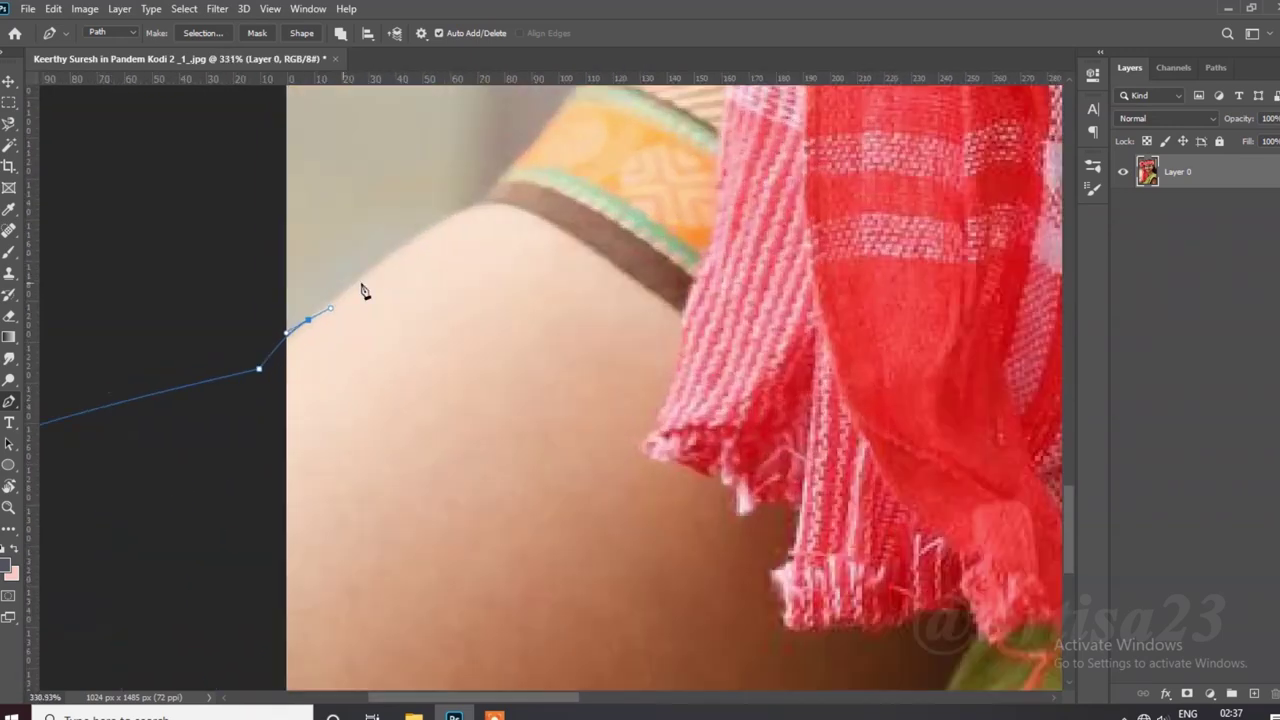
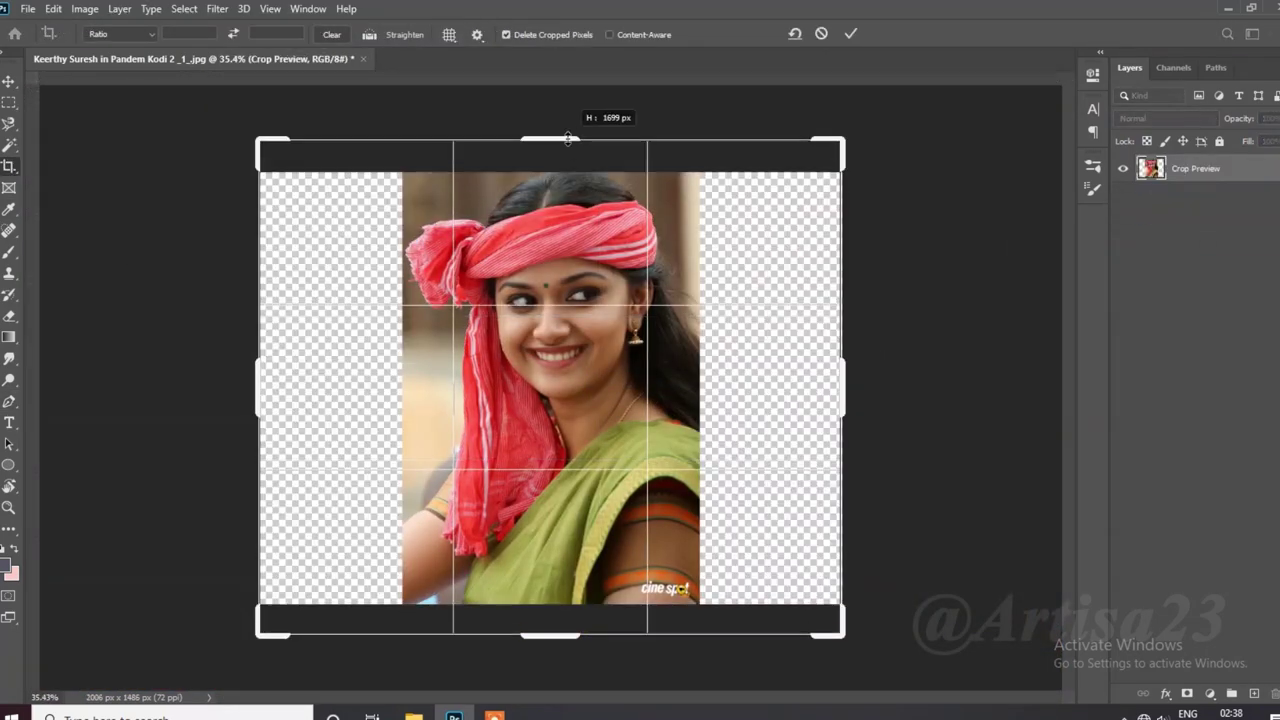
# Step: Commit the enlarged canvas, add a new layer and choose a brown foreground colour
pyautogui.press('Return')
pyautogui.click(1256, 694)
pyautogui.click(7, 566)
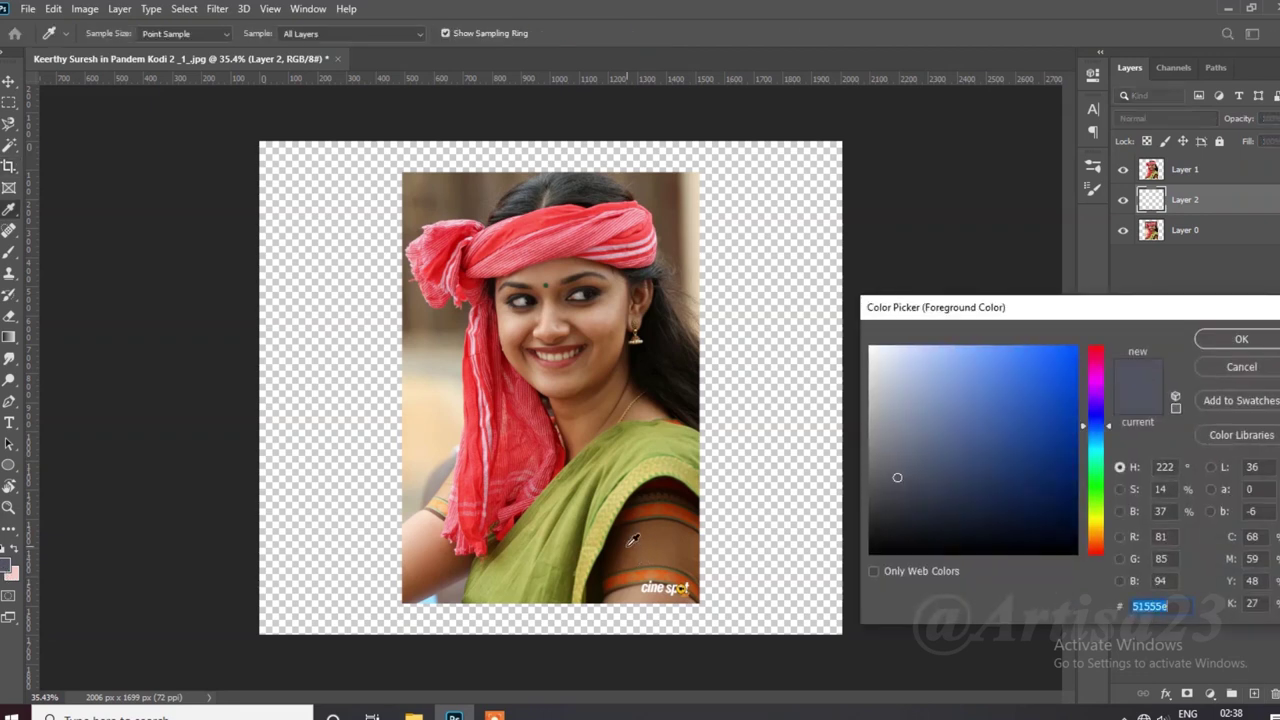
pyautogui.click(627, 537)
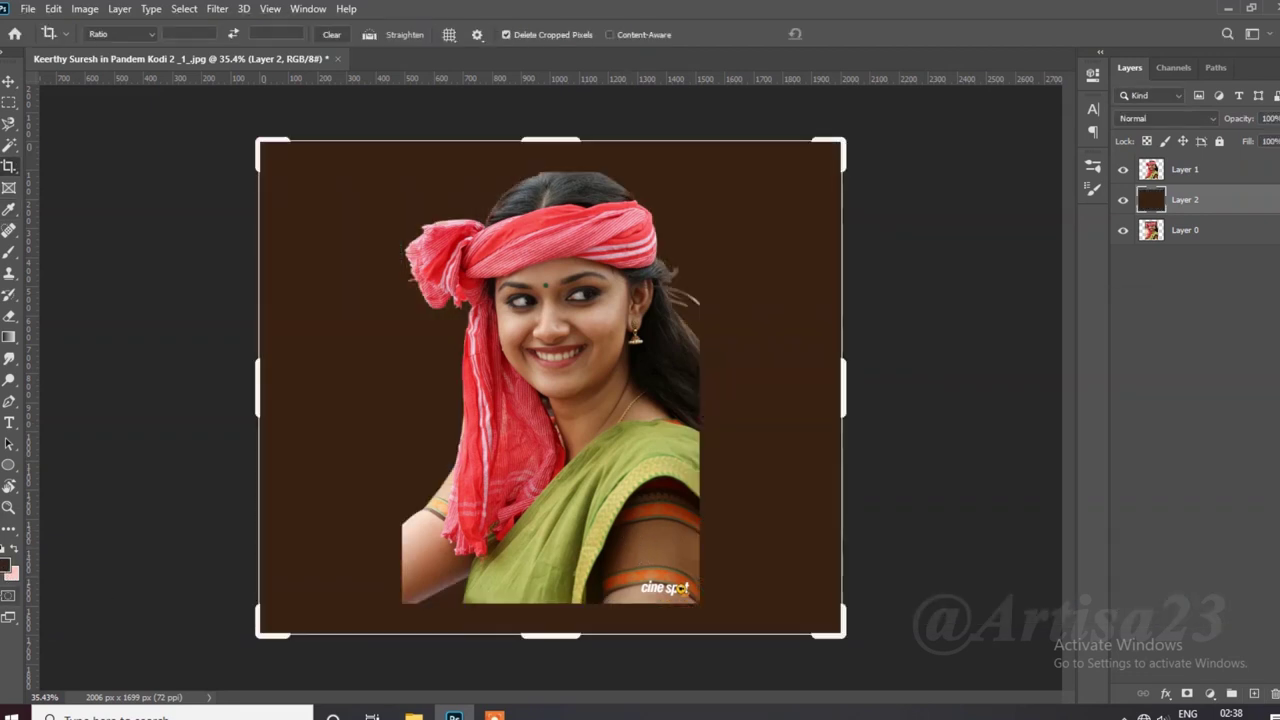
pyautogui.click(990, 505)
pyautogui.click(938, 500)
pyautogui.click(1241, 339)
# Step: Extend the canvas further right, up and left, then fill the new layer with brown
pyautogui.press('c')
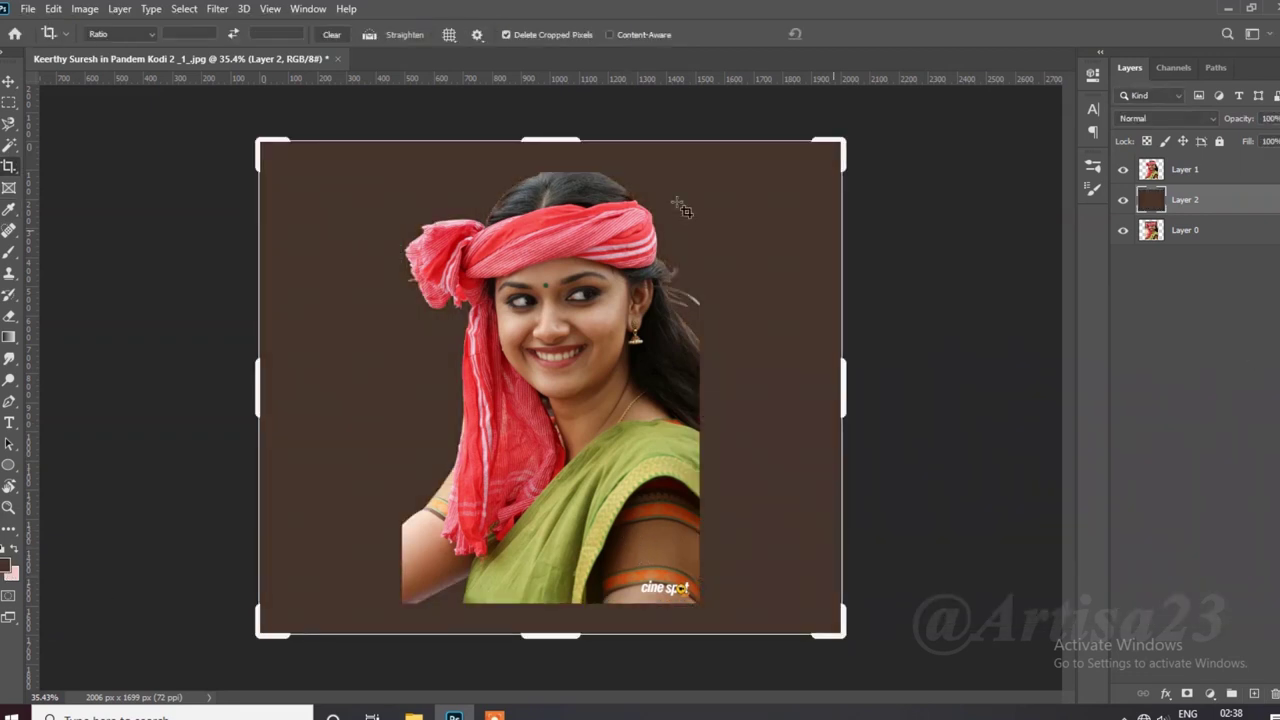
pyautogui.moveTo(844, 388); pyautogui.dragTo(865, 388)
pyautogui.moveTo(550, 140); pyautogui.dragTo(550, 124)
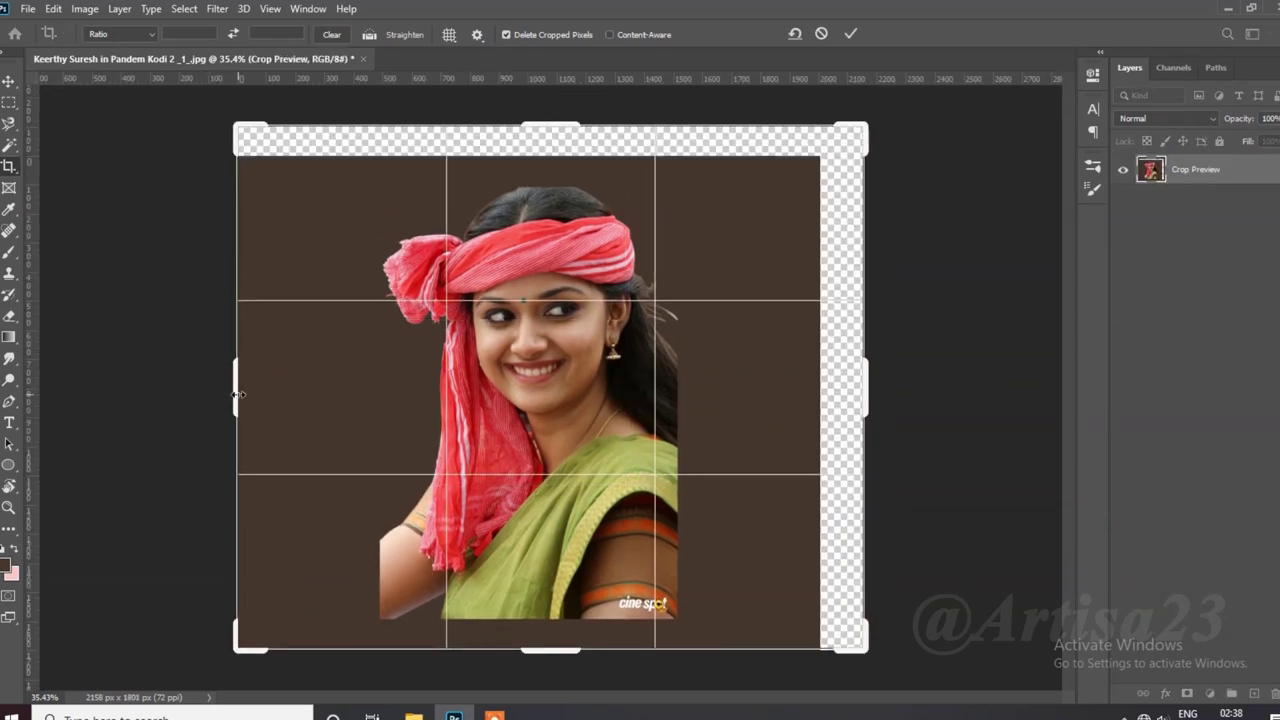
pyautogui.moveTo(236, 390); pyautogui.dragTo(218, 390)
pyautogui.press('Return')
pyautogui.hotkey('ctrl', '0')
# Step: Save the document as Keerthy-01.psd
pyautogui.hotkey('ctrl', 'shift', 's')
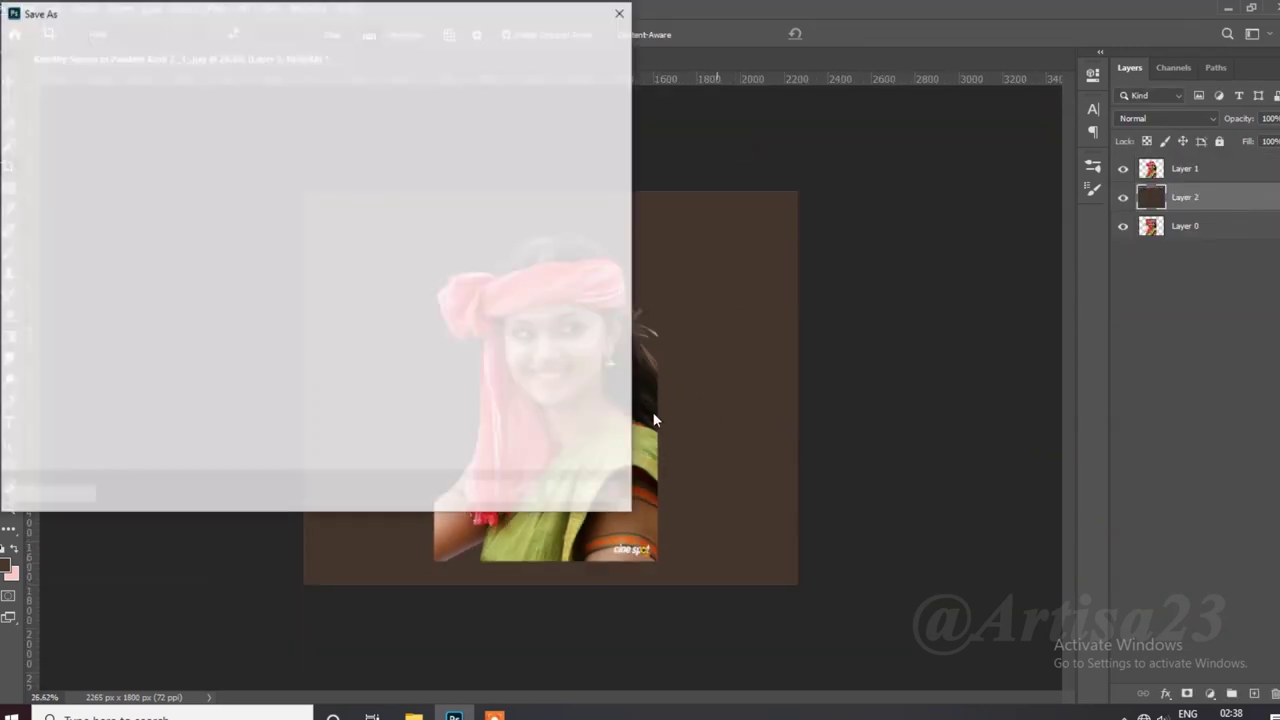
pyautogui.write('Keerthy-01')
pyautogui.press('Return')
pyautogui.hotkey('ctrl', '0')
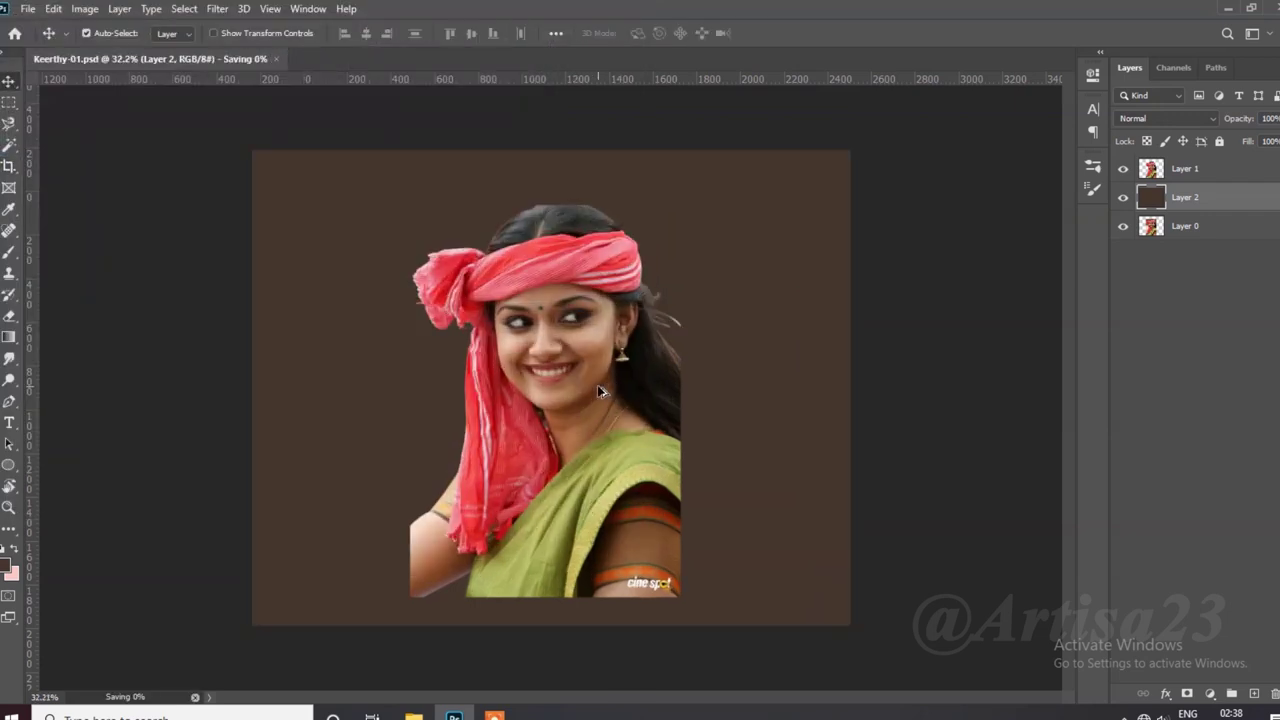
# Step: Place a portrait copy beneath the brown layer and raise the portrait's brightness
pyautogui.scroll(3, 639, 370)
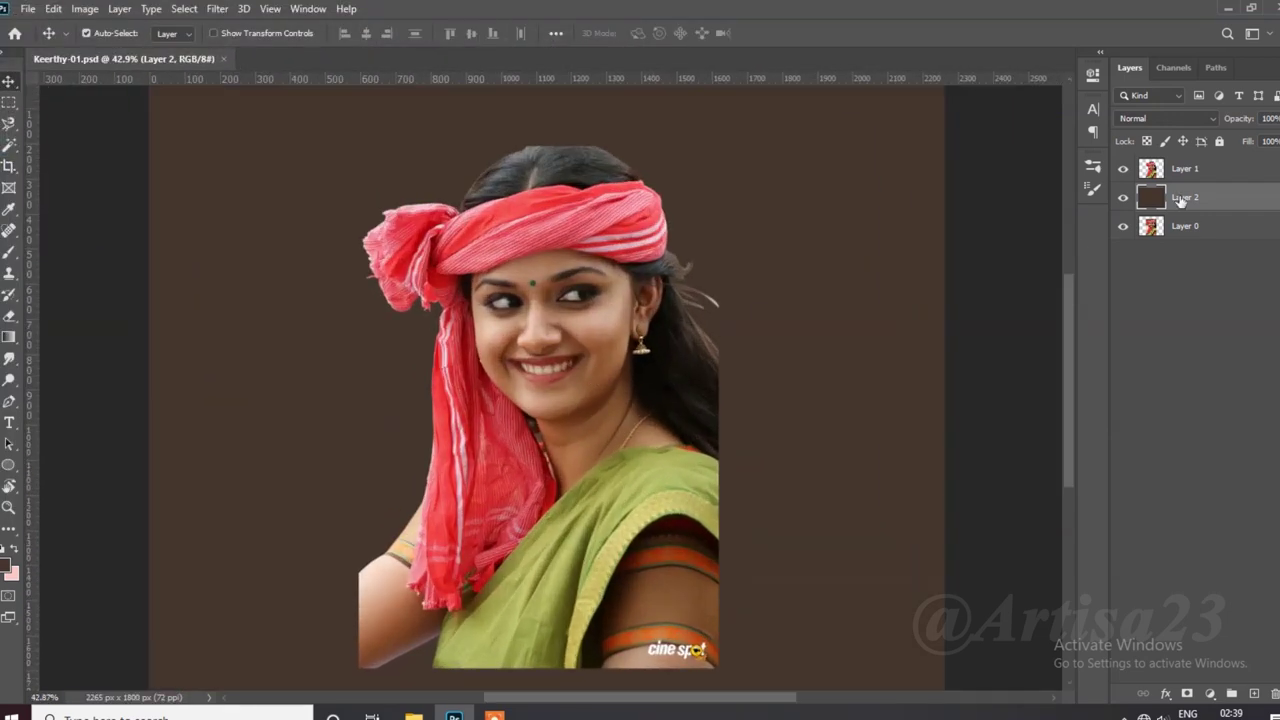
pyautogui.moveTo(1185, 168); pyautogui.dragTo(1185, 212)
pyautogui.scroll(1, 290, 157)
pyautogui.click(84, 8)
pyautogui.click(329, 49)
pyautogui.moveTo(849, 183); pyautogui.dragTo(863, 182)
pyautogui.press('Return')
# Step: Apply a slight Curves lift to the portrait
pyautogui.scroll(-1, 250, 325)
pyautogui.click(84, 8)
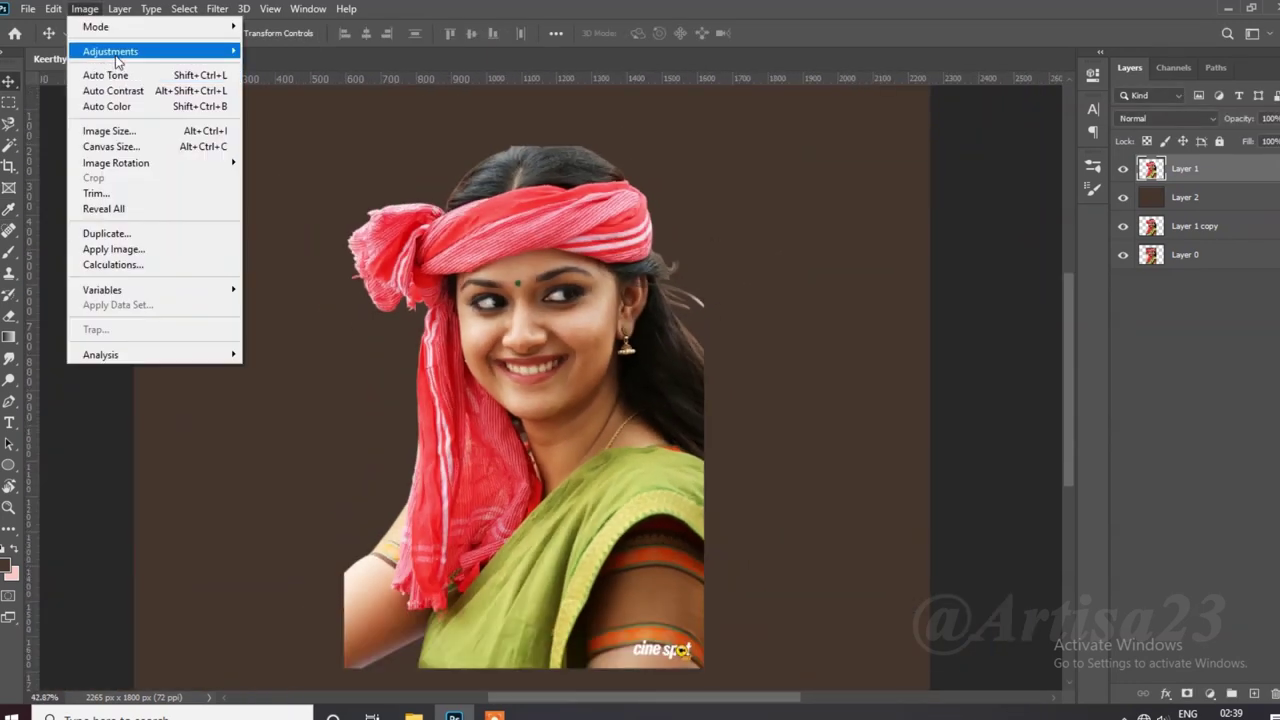
pyautogui.click(329, 83)
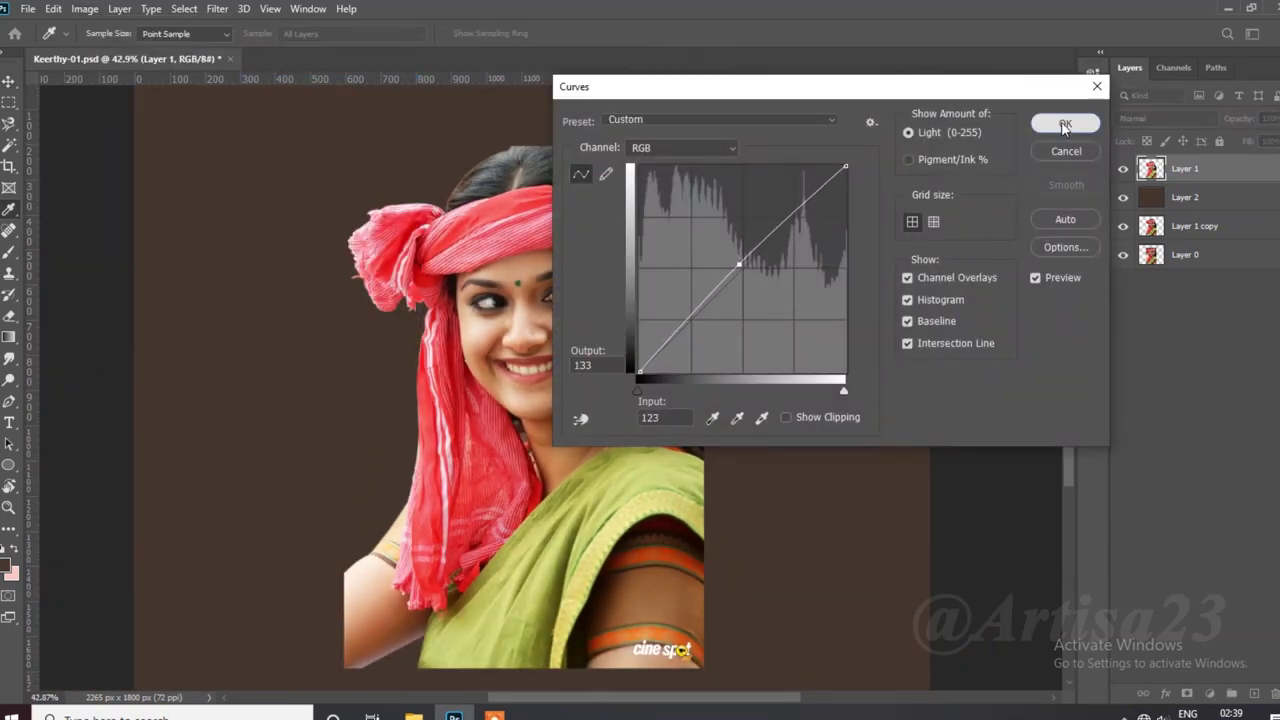
pyautogui.click(1065, 123)
pyautogui.scroll(1, 603, 330)
pyautogui.scroll(2, 605, 325)
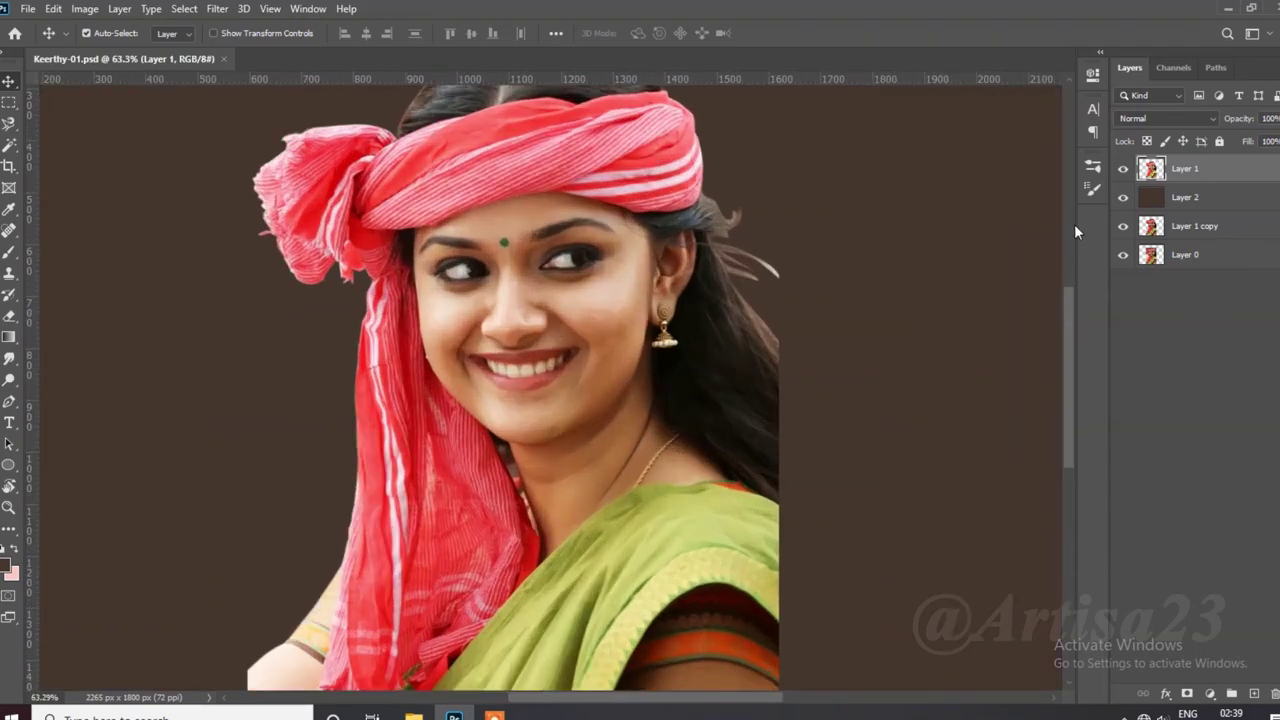
pyautogui.scroll(-3, 600, 320)
pyautogui.scroll(2, 580, 340)
pyautogui.scroll(-2, 597, 402)
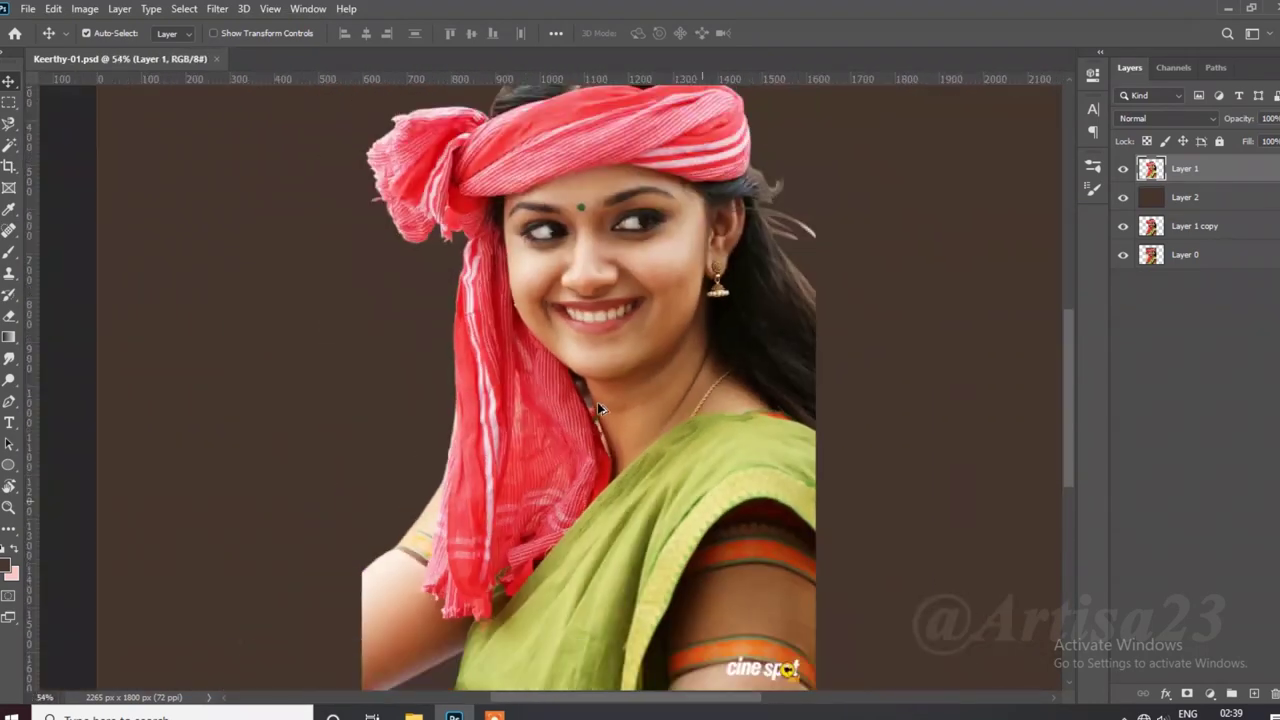
pyautogui.scroll(-1, 597, 402)
pyautogui.scroll(2, 600, 288)
pyautogui.scroll(1, 602, 288)
# Step: Sharpen the portrait with Unsharp Mask at about 2.3 px radius and a reduced amount
pyautogui.click(217, 8)
pyautogui.moveTo(231, 241)
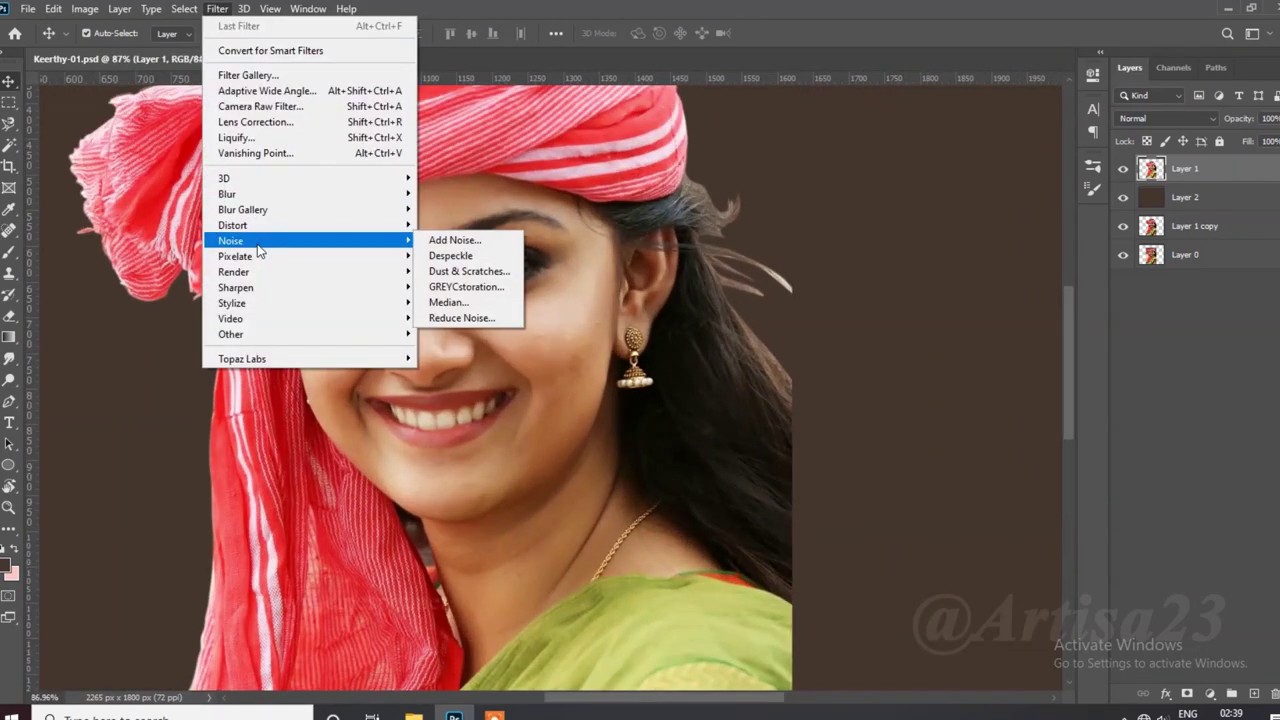
pyautogui.click(462, 365)
pyautogui.click(852, 546)
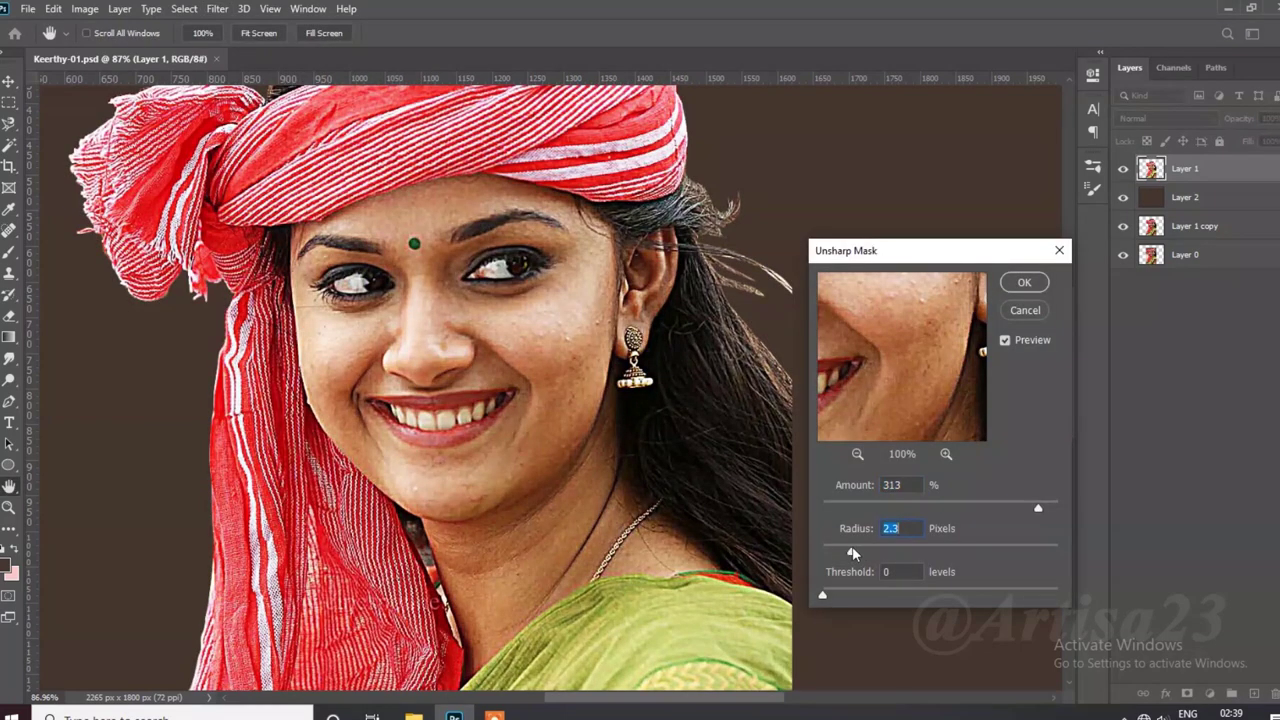
pyautogui.moveTo(1046, 508); pyautogui.dragTo(1032, 506)
pyautogui.click(1024, 282)
pyautogui.press('v')
# Step: Duplicate the sharpened layer, apply High Pass and blend it as Soft Light
pyautogui.scroll(-2, 566, 352)
pyautogui.scroll(2, 566, 352)
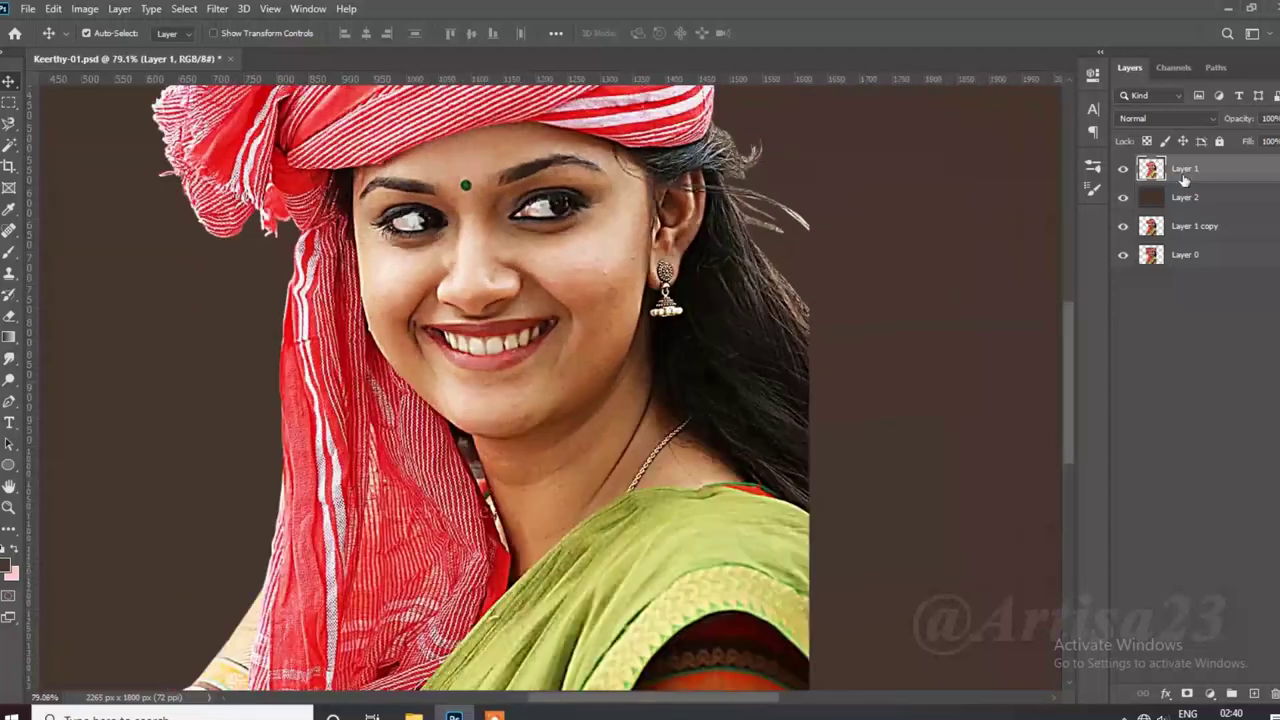
pyautogui.hotkey('ctrl', 'j')
pyautogui.hotkey('ctrl', '0')
pyautogui.click(217, 8)
pyautogui.click(451, 351)
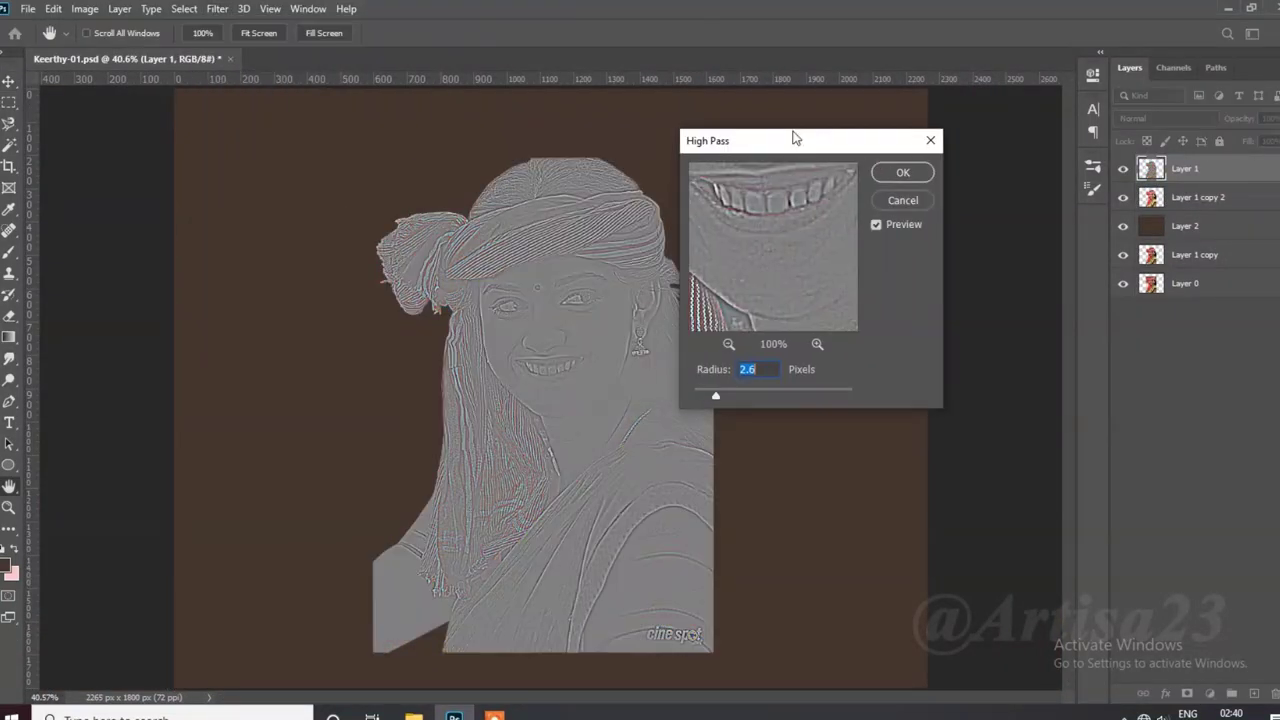
pyautogui.press('Return')
pyautogui.click(1165, 118)
pyautogui.click(1150, 331)
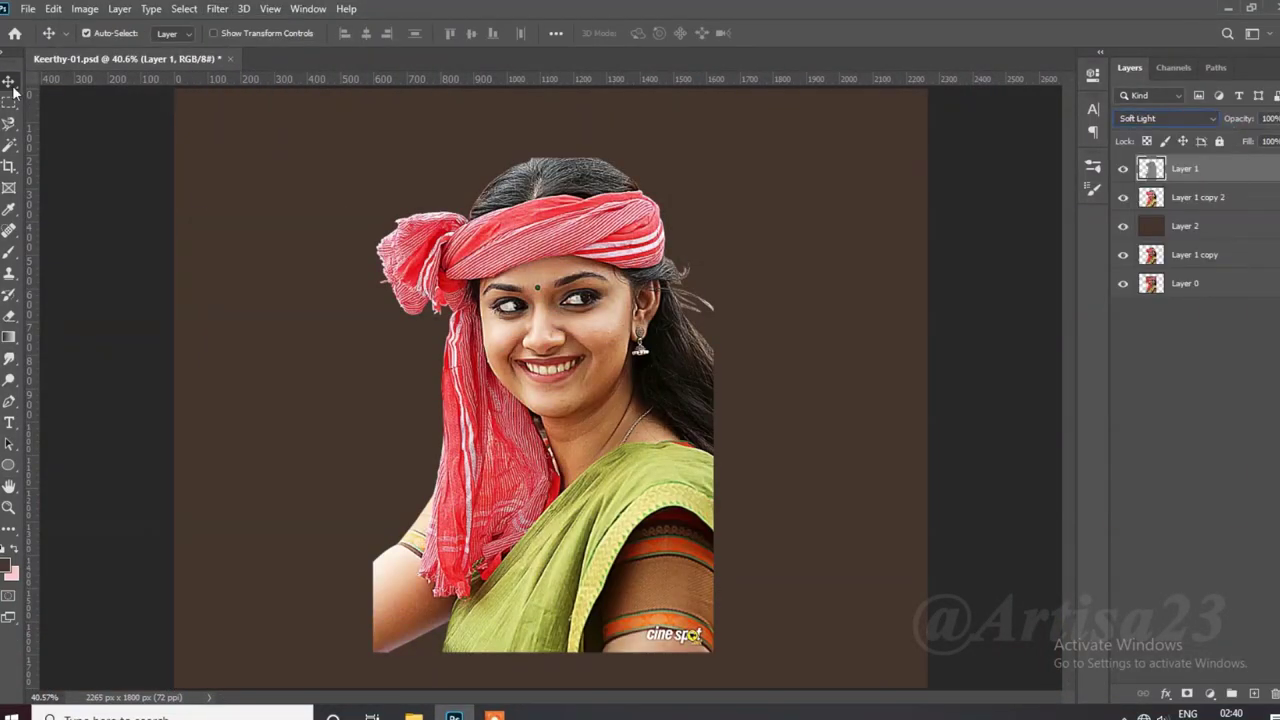
# Step: Toggle the High Pass layer to compare, then select it with the sharpened copy
pyautogui.scroll(3, 580, 323)
pyautogui.click(1122, 169)
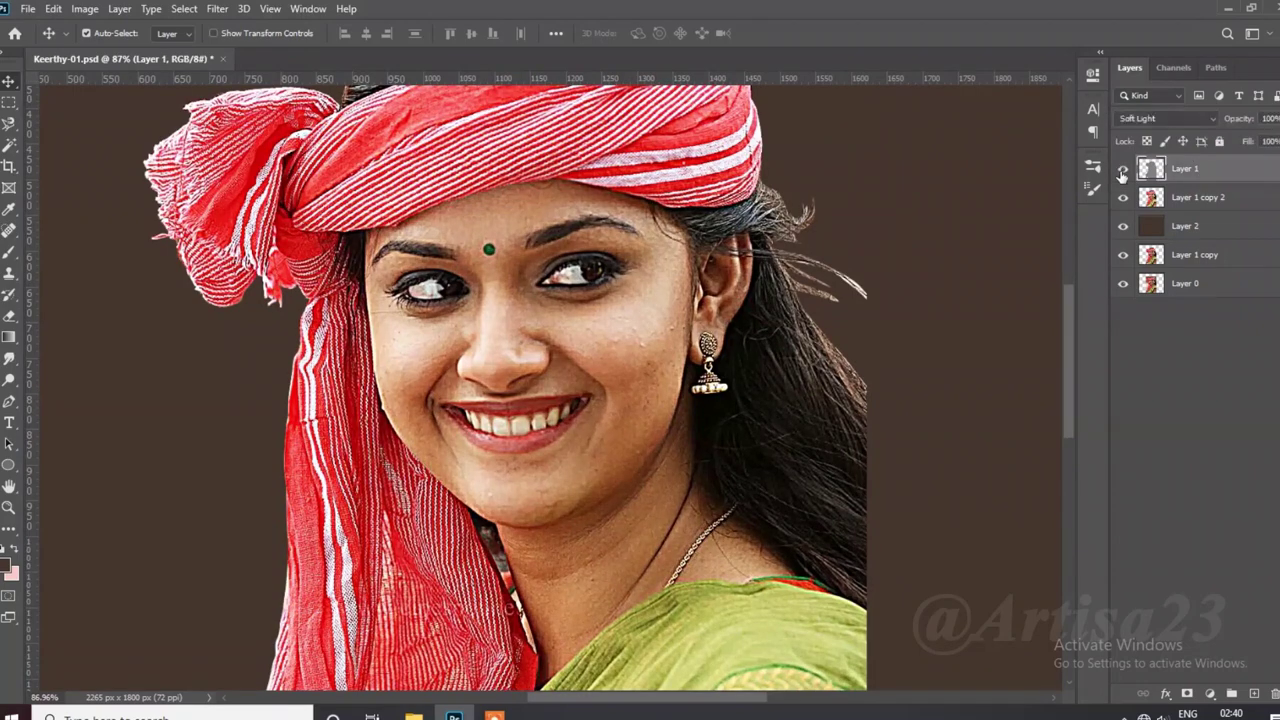
pyautogui.click(1122, 169)
pyautogui.keyDown('shift'); pyautogui.click(1193, 198); pyautogui.keyUp('shift')
# Step: Merge the High Pass detail layer down into the sharpened portrait
pyautogui.rightClick(1193, 199)
pyautogui.click(1060, 420)
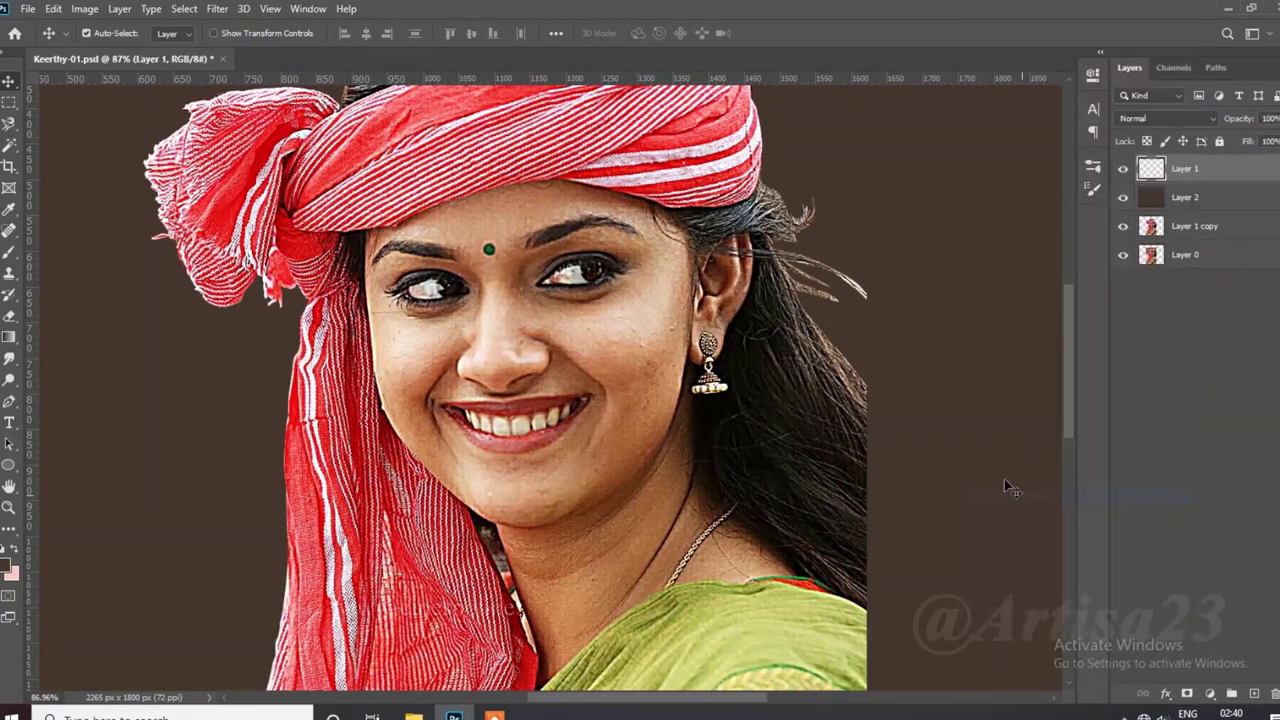
pyautogui.scroll(-3, 654, 326)
pyautogui.scroll(3, 579, 257)
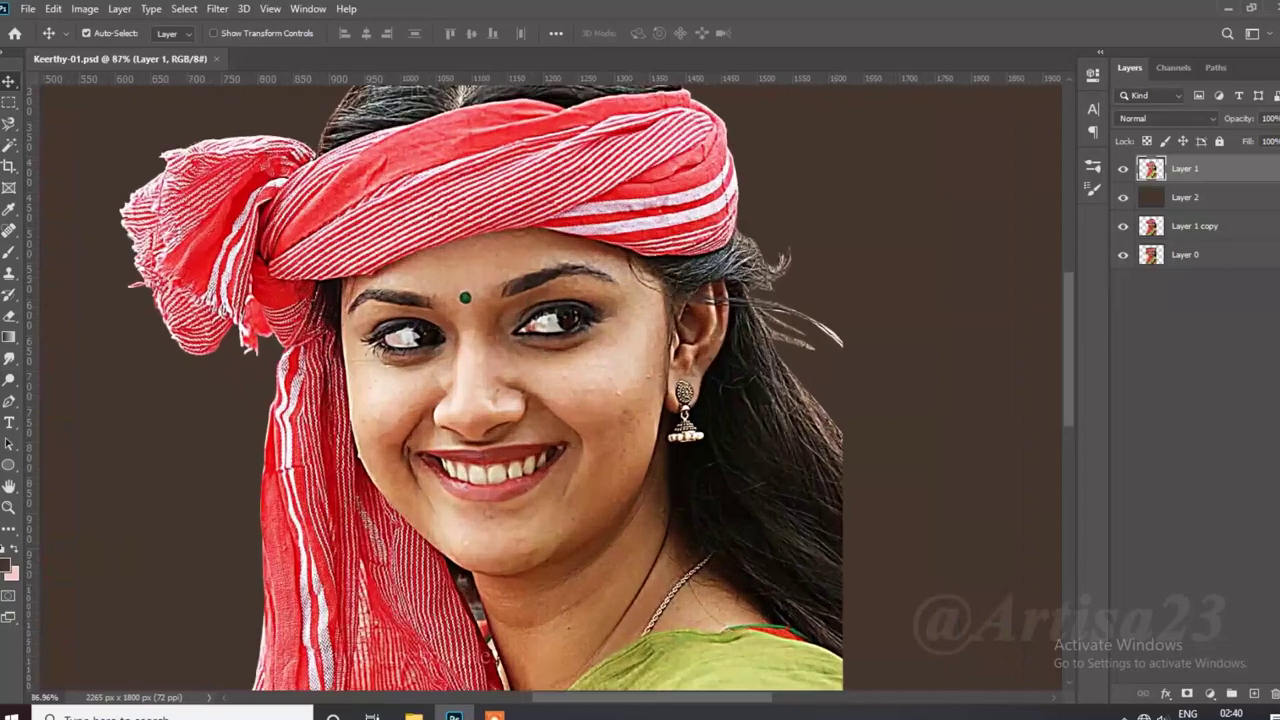
pyautogui.scroll(2, 579, 257)
pyautogui.scroll(1, 476, 244)
pyautogui.scroll(1, 476, 244)
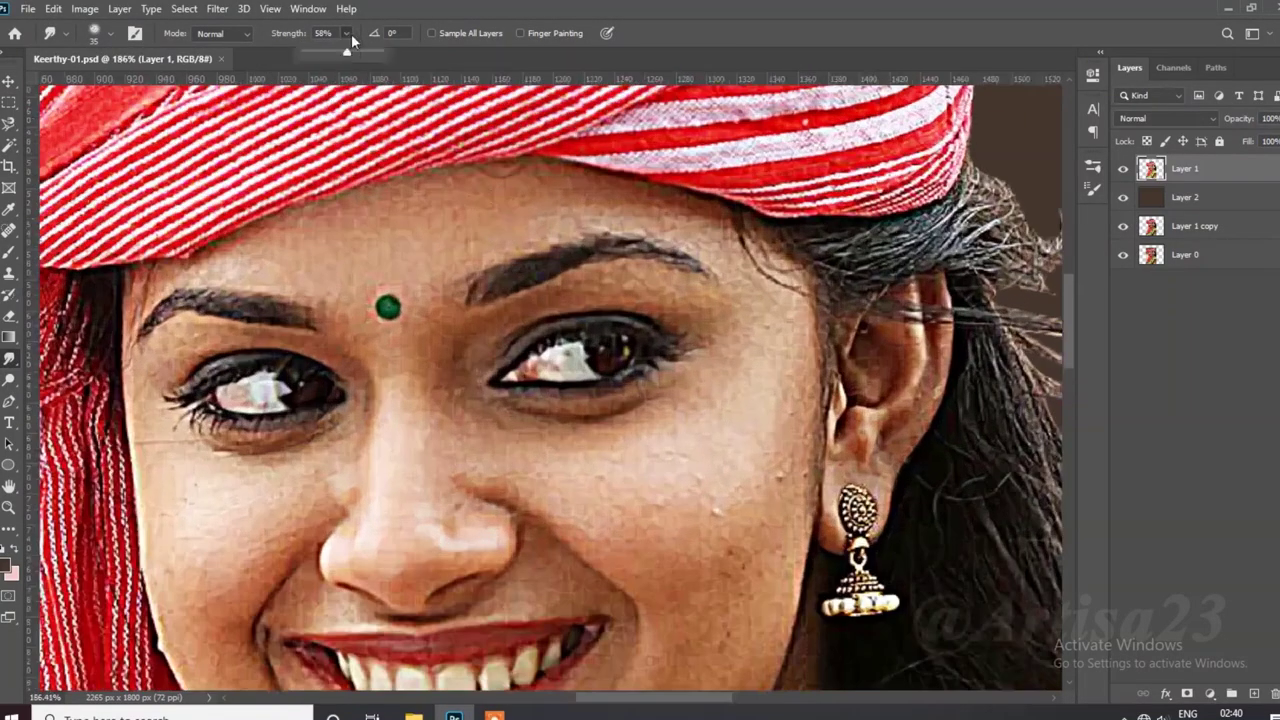
pyautogui.scroll(1, 473, 216)
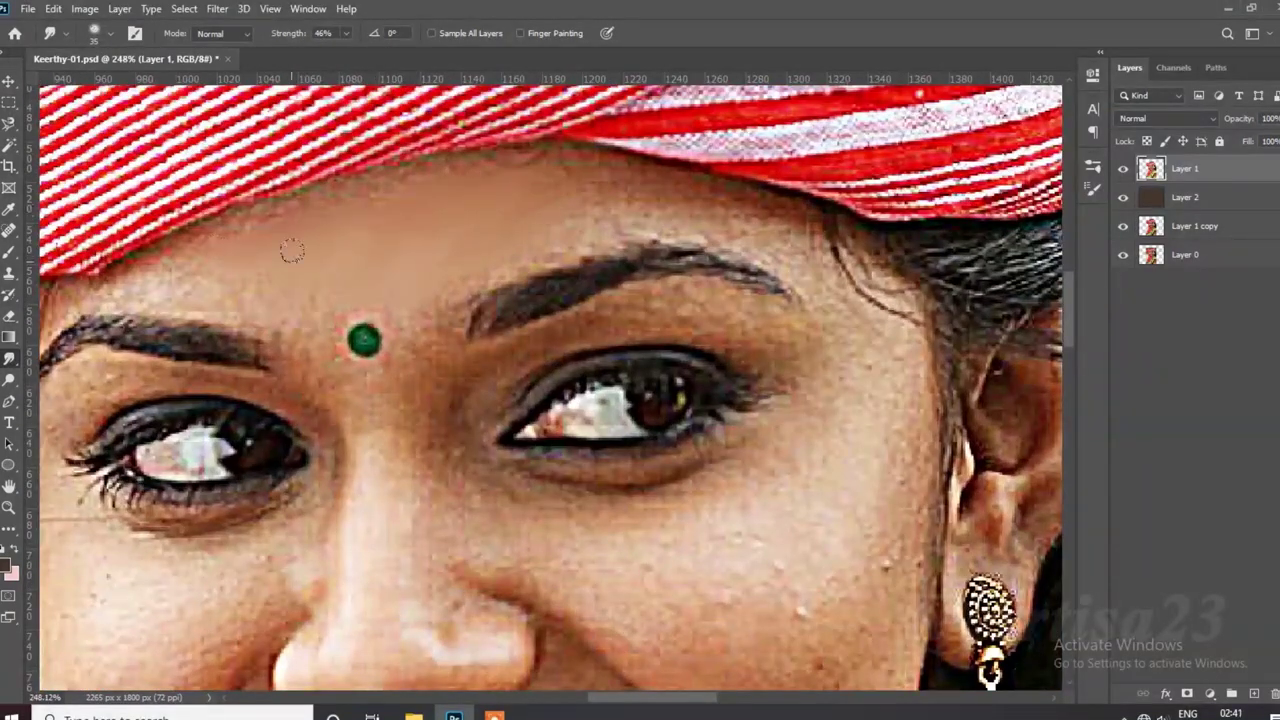
pyautogui.scroll(-1, 292, 251)
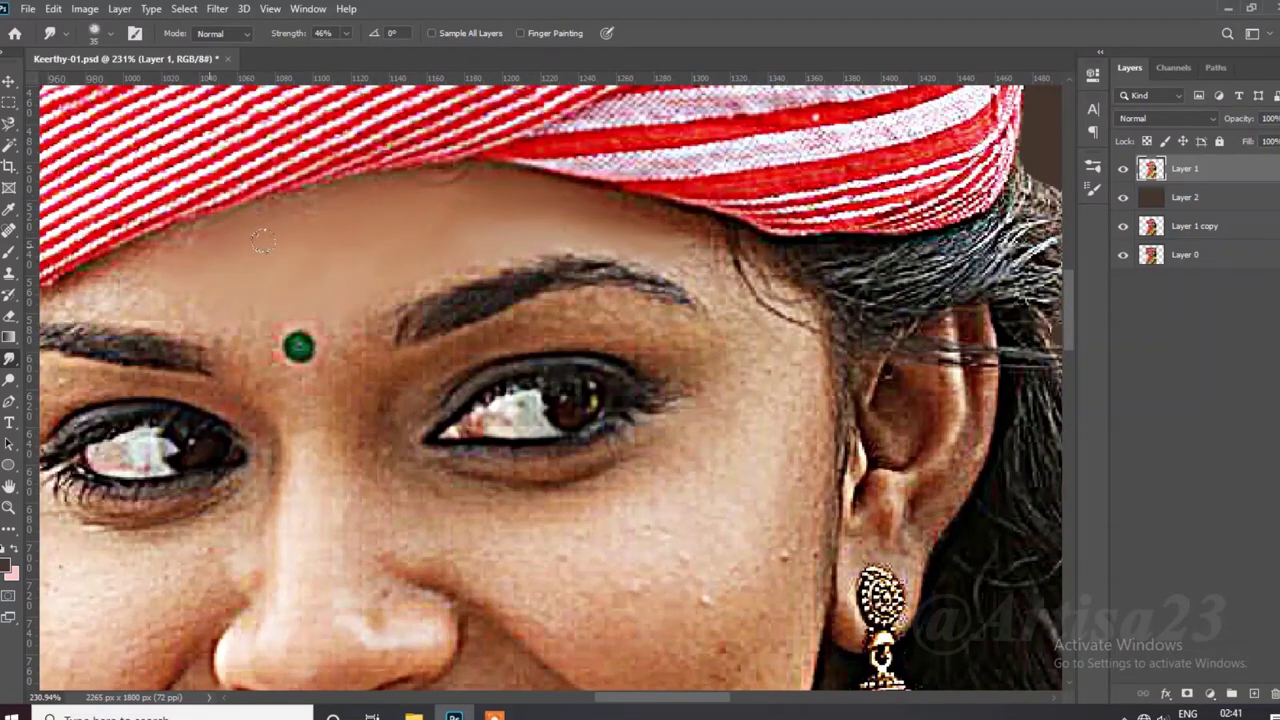
pyautogui.hscroll(-3, 262, 240)
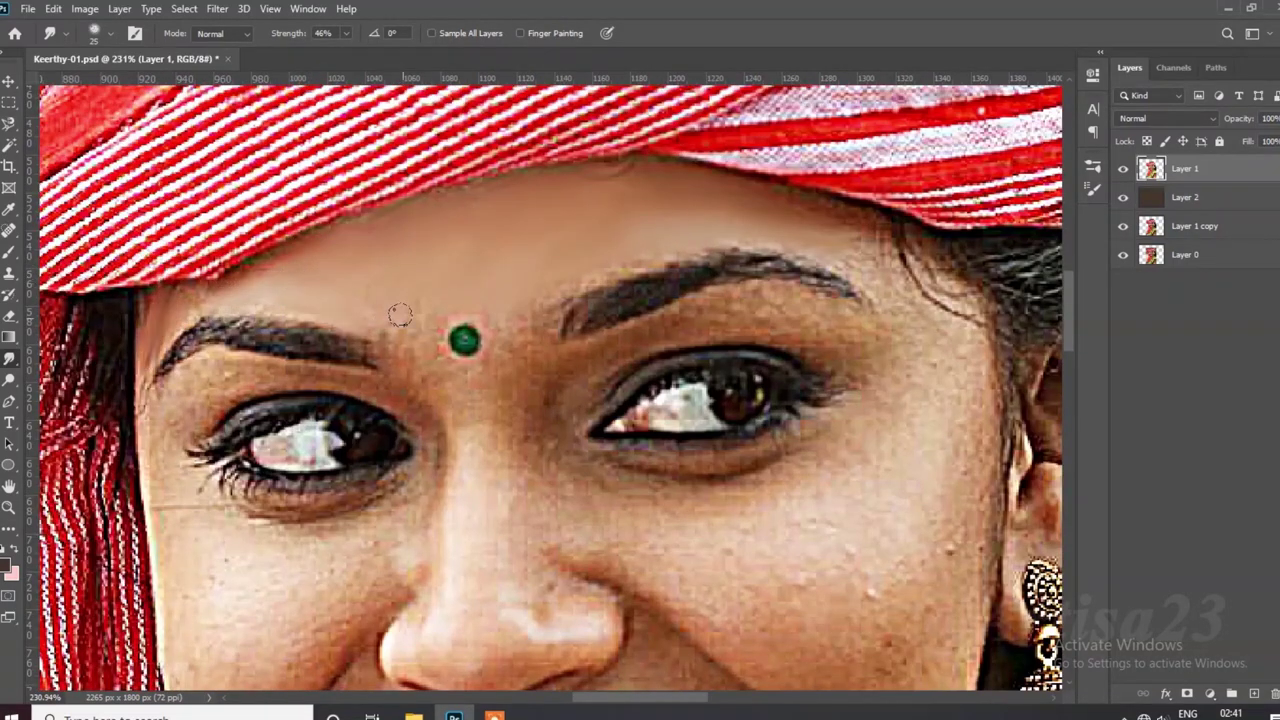
# Step: Smudge the temple hair, skin below the bindi, and skin under the right eye smooth
pyautogui.moveTo(836, 228); pyautogui.dragTo(945, 406)
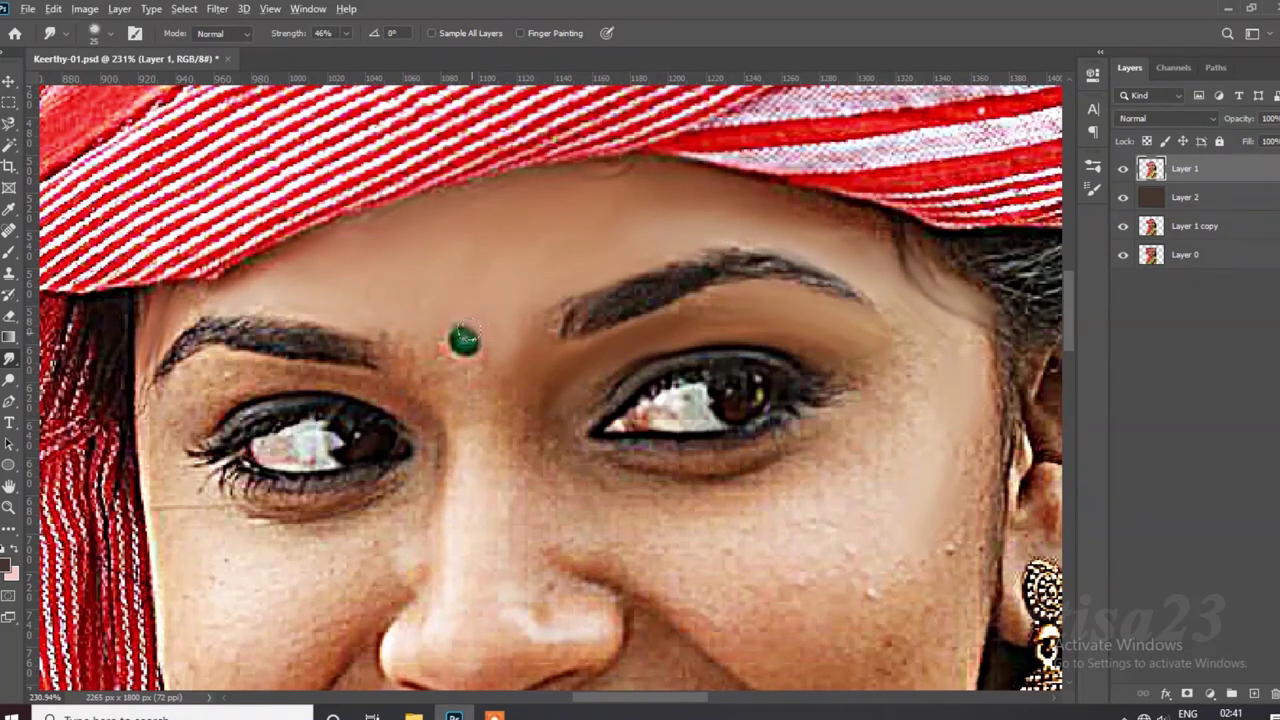
pyautogui.scroll(2, 465, 341)
pyautogui.moveTo(452, 407); pyautogui.dragTo(503, 393)
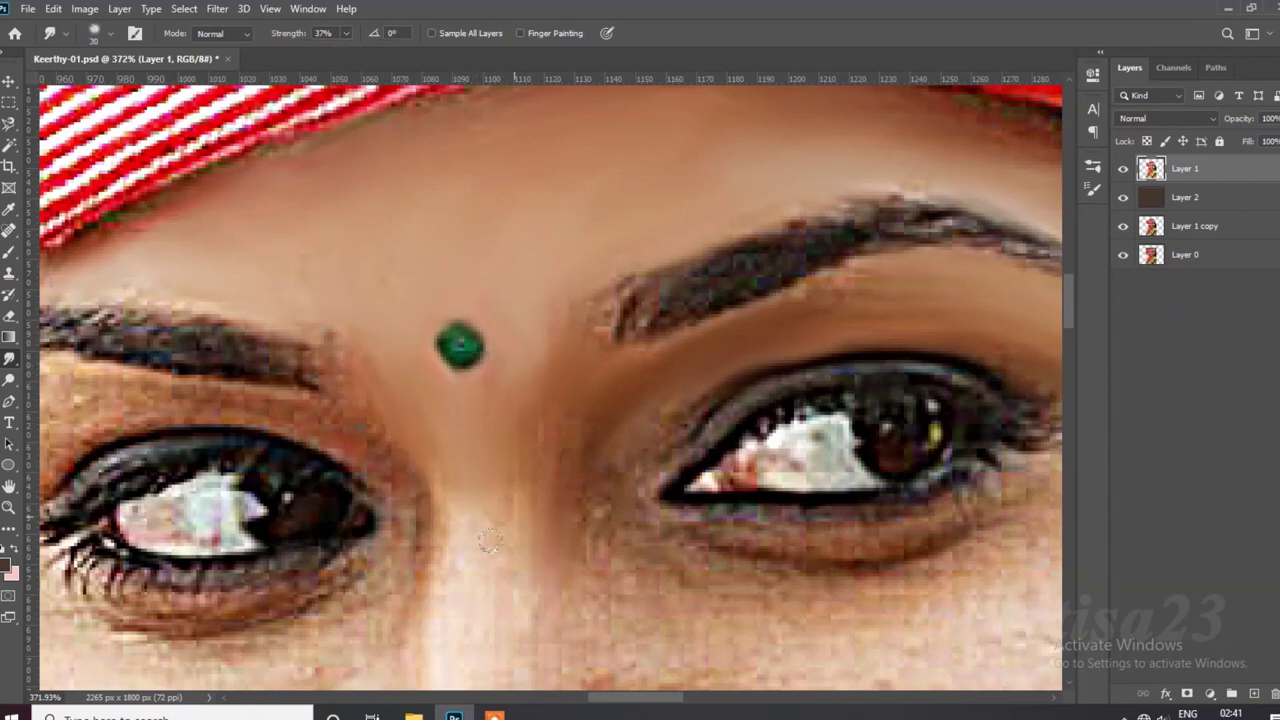
pyautogui.scroll(-2, 526, 327)
pyautogui.scroll(2, 575, 440)
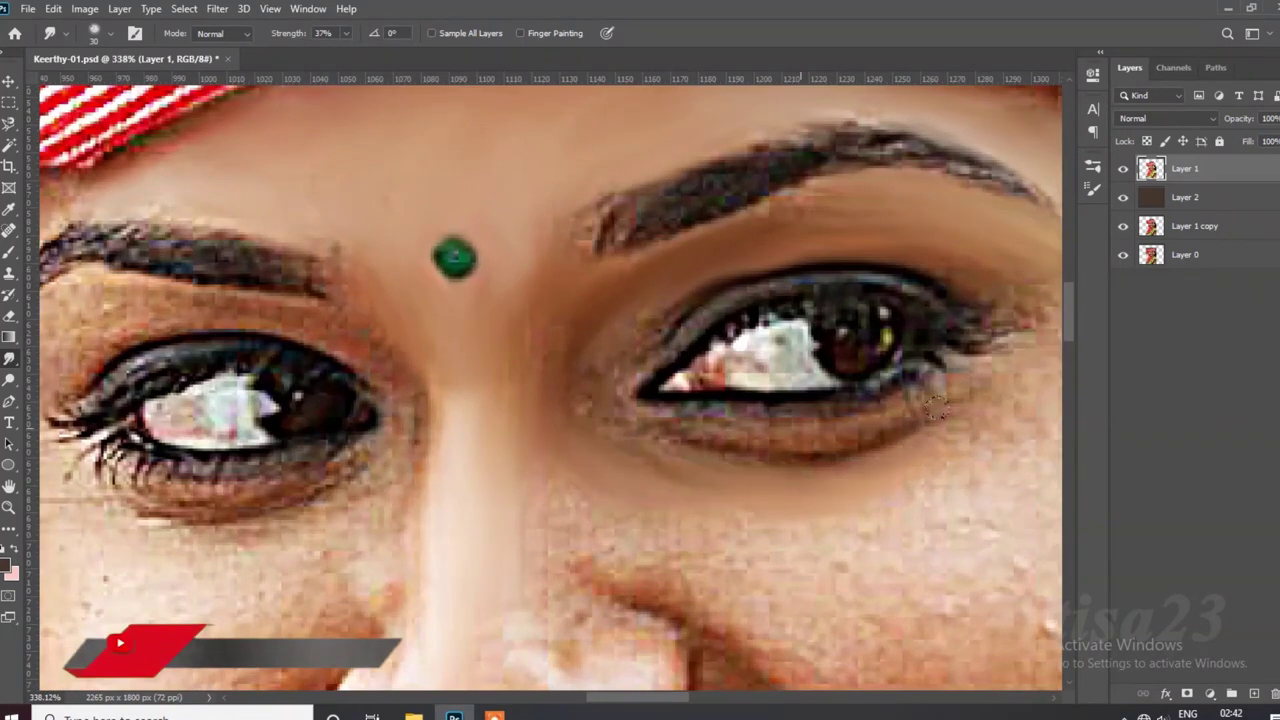
pyautogui.scroll(-1, 737, 480)
pyautogui.moveTo(924, 406); pyautogui.dragTo(852, 540)
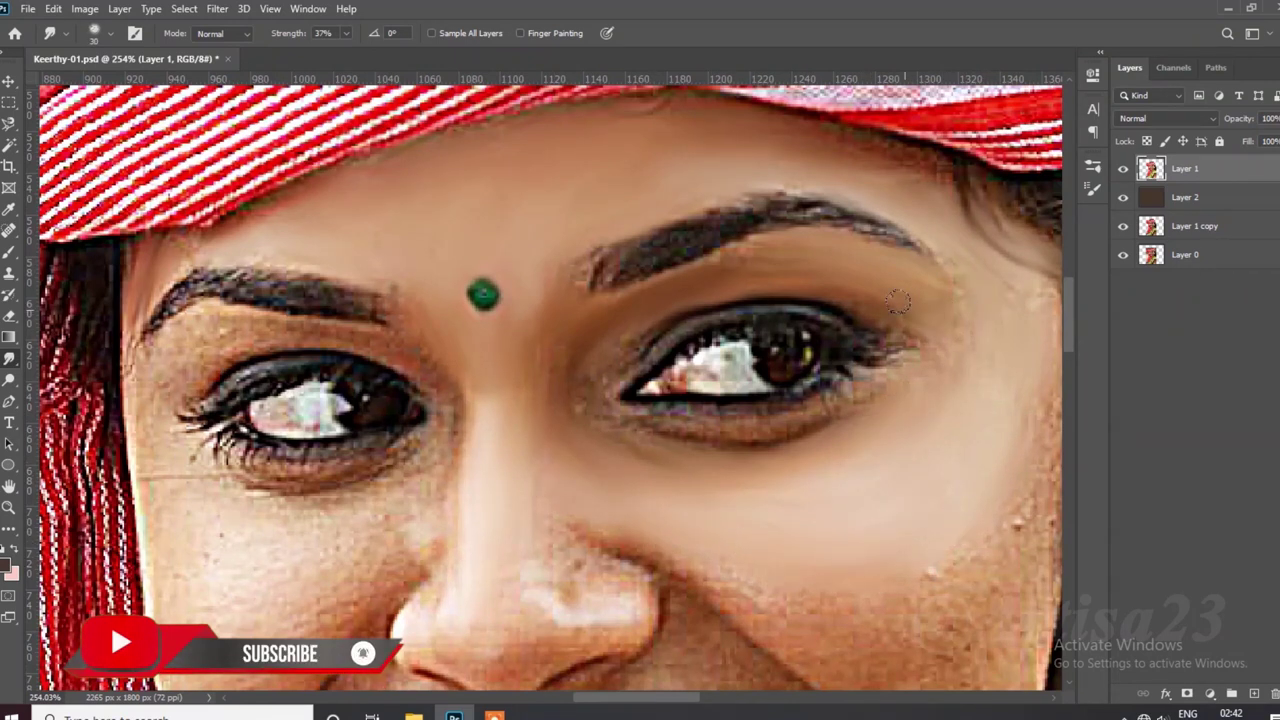
pyautogui.scroll(3, 735, 325)
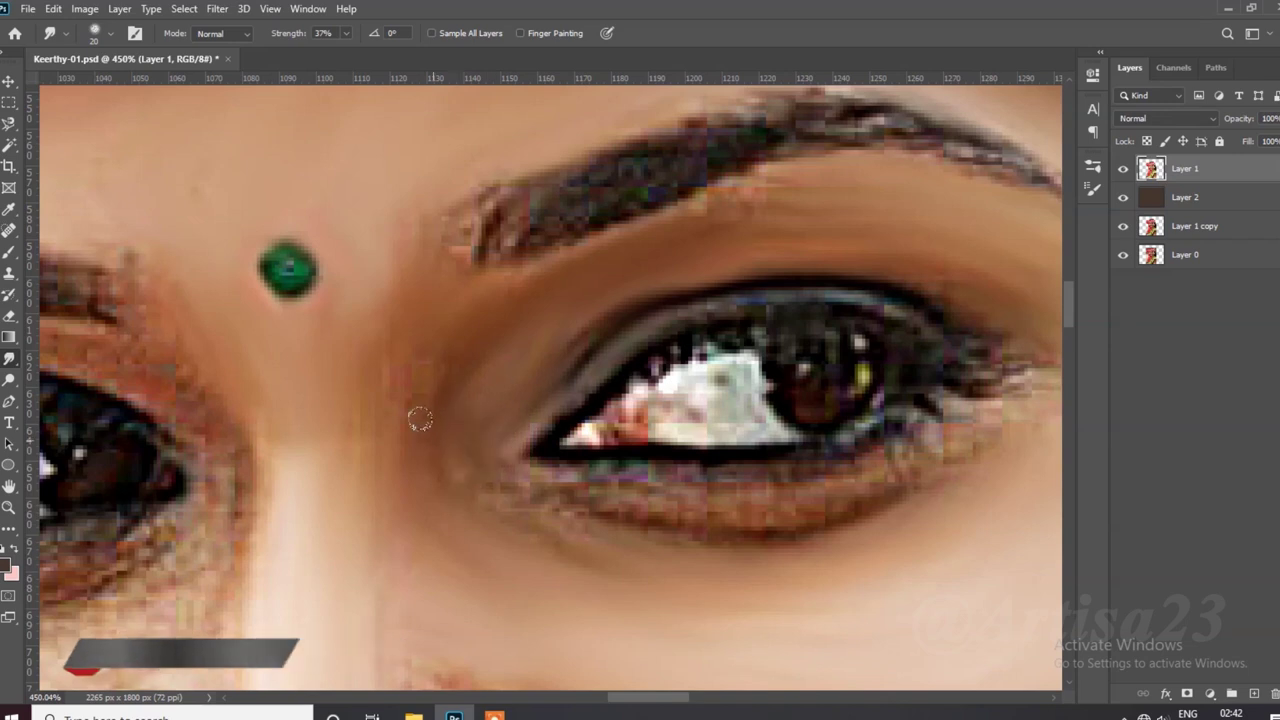
pyautogui.moveTo(420, 420); pyautogui.dragTo(823, 461)
# Step: Smudge the right eye's outer lashes, eye white, iris edge and neighbouring skin, adjusting brush size
pyautogui.press(']')
pyautogui.moveTo(968, 406); pyautogui.dragTo(1025, 372)
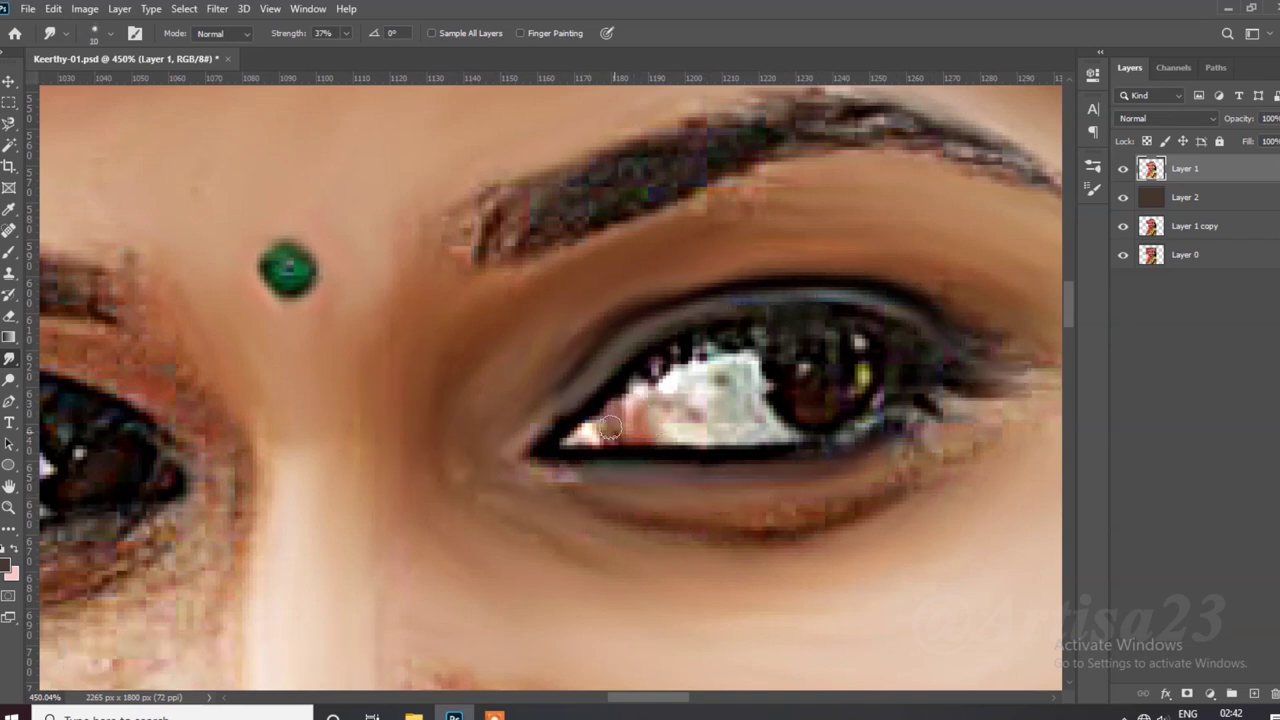
pyautogui.press(']')
pyautogui.moveTo(625, 396); pyautogui.dragTo(680, 450)
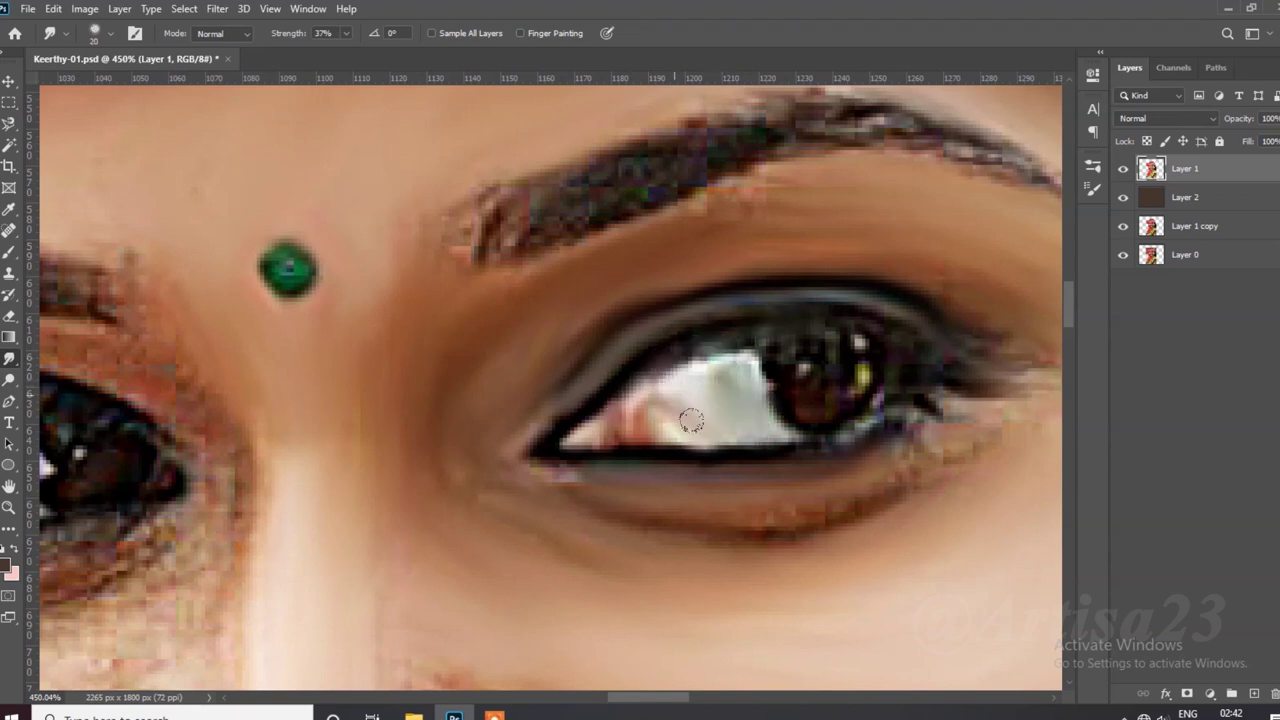
pyautogui.press('[')
pyautogui.scroll(-1, 689, 403)
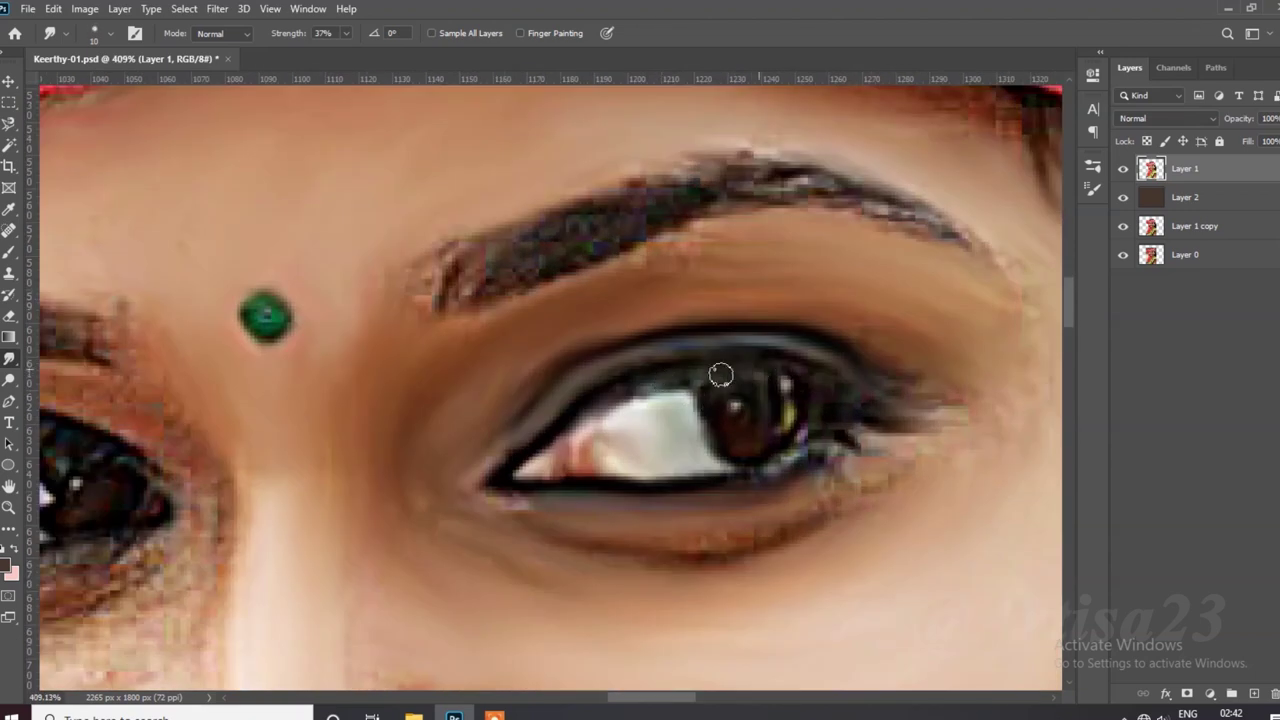
pyautogui.moveTo(812, 391); pyautogui.dragTo(817, 440)
pyautogui.moveTo(757, 519); pyautogui.dragTo(908, 443)
# Step: Smudge the left eye's lash lines, upper lid, iris top and brow-to-lid skin smooth
pyautogui.hscroll(-5, 497, 424)
pyautogui.scroll(-2, 497, 424)
pyautogui.moveTo(497, 424); pyautogui.dragTo(278, 424)
pyautogui.moveTo(430, 228); pyautogui.dragTo(90, 215)
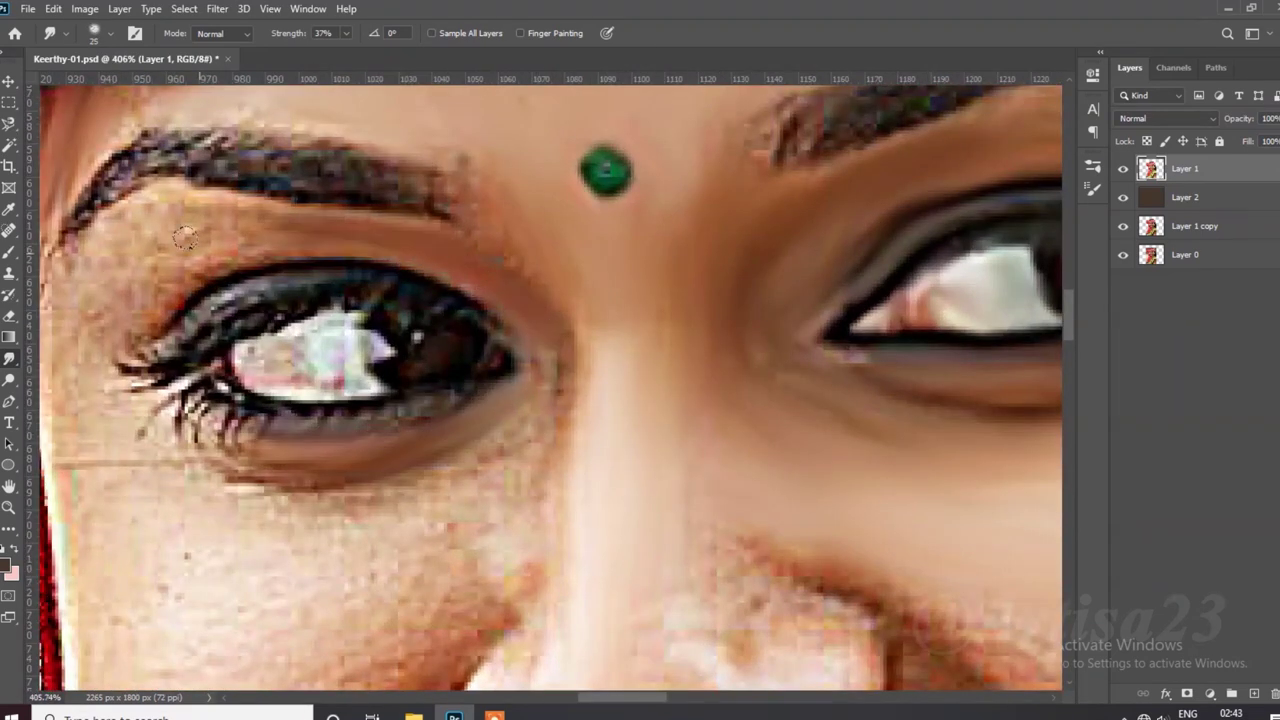
pyautogui.moveTo(409, 287); pyautogui.dragTo(120, 330)
pyautogui.press('[')
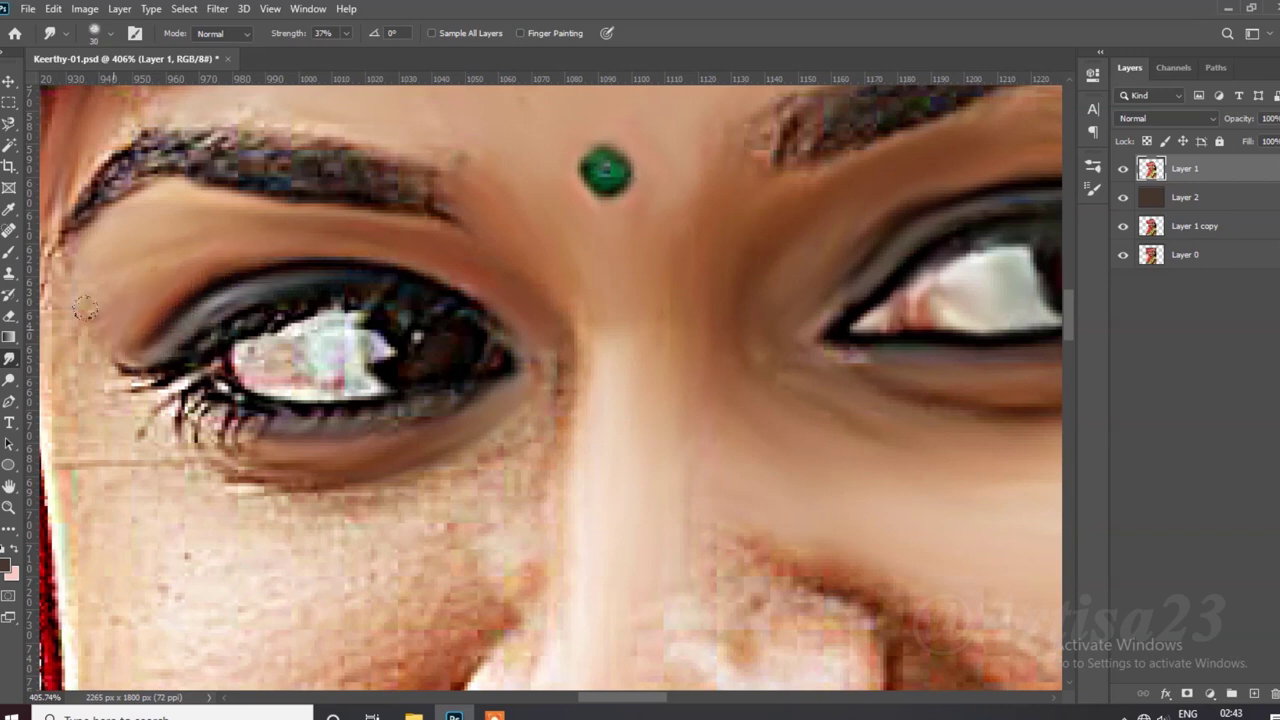
pyautogui.moveTo(343, 286)
pyautogui.mouseDown()
pyautogui.moveTo(368, 328)
pyautogui.moveTo(462, 316)
pyautogui.mouseUp()
pyautogui.moveTo(361, 413)
pyautogui.mouseDown()
pyautogui.moveTo(230, 428)
pyautogui.moveTo(108, 362)
pyautogui.mouseUp()
# Step: With a larger brush, smooth the left eyebrow's outer end and the seam under the left eye
pyautogui.press(']')
pyautogui.press(']')
pyautogui.press(']')
pyautogui.scroll(-1, 108, 362)
pyautogui.moveTo(287, 259); pyautogui.dragTo(272, 331)
pyautogui.moveTo(321, 404)
pyautogui.mouseDown()
pyautogui.moveTo(440, 450)
pyautogui.moveTo(620, 440)
pyautogui.moveTo(642, 477)
pyautogui.mouseUp()
# Step: Smudge the nose highlight, the skin above the upper lip and the right cheek smooth
pyautogui.scroll(-2, 391, 444)
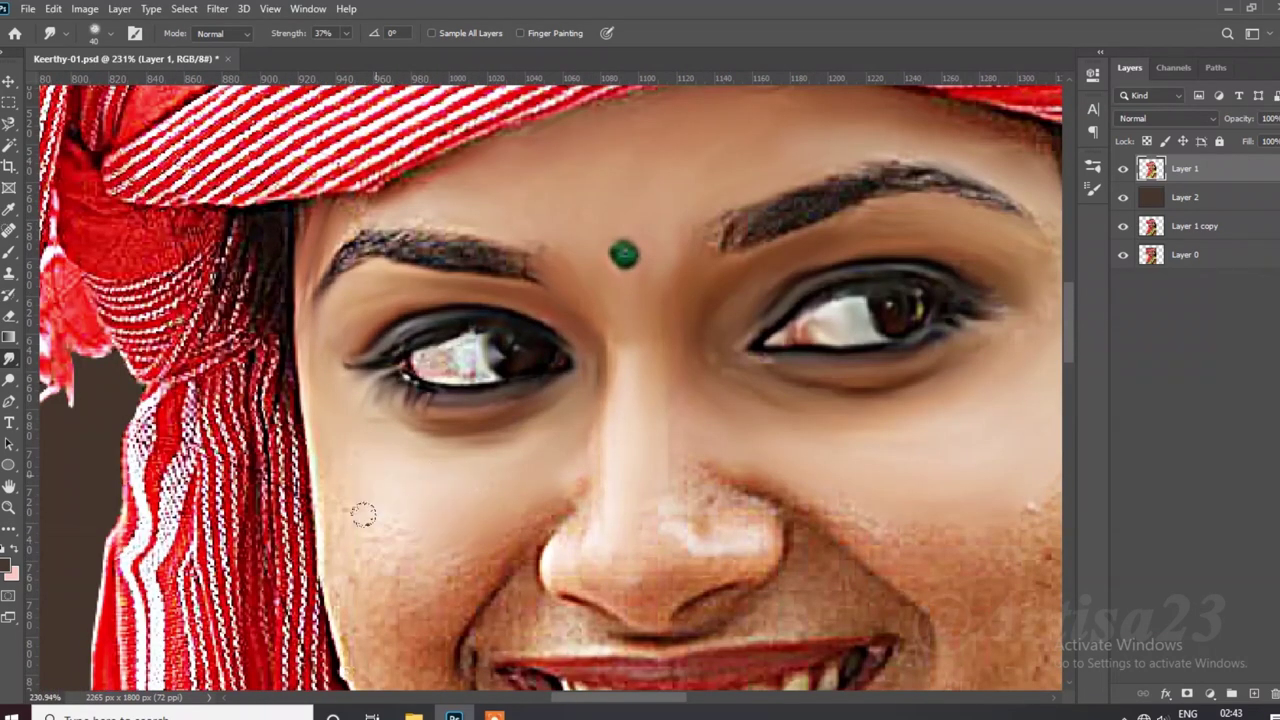
pyautogui.scroll(-3, 363, 514)
pyautogui.scroll(1, 280, 531)
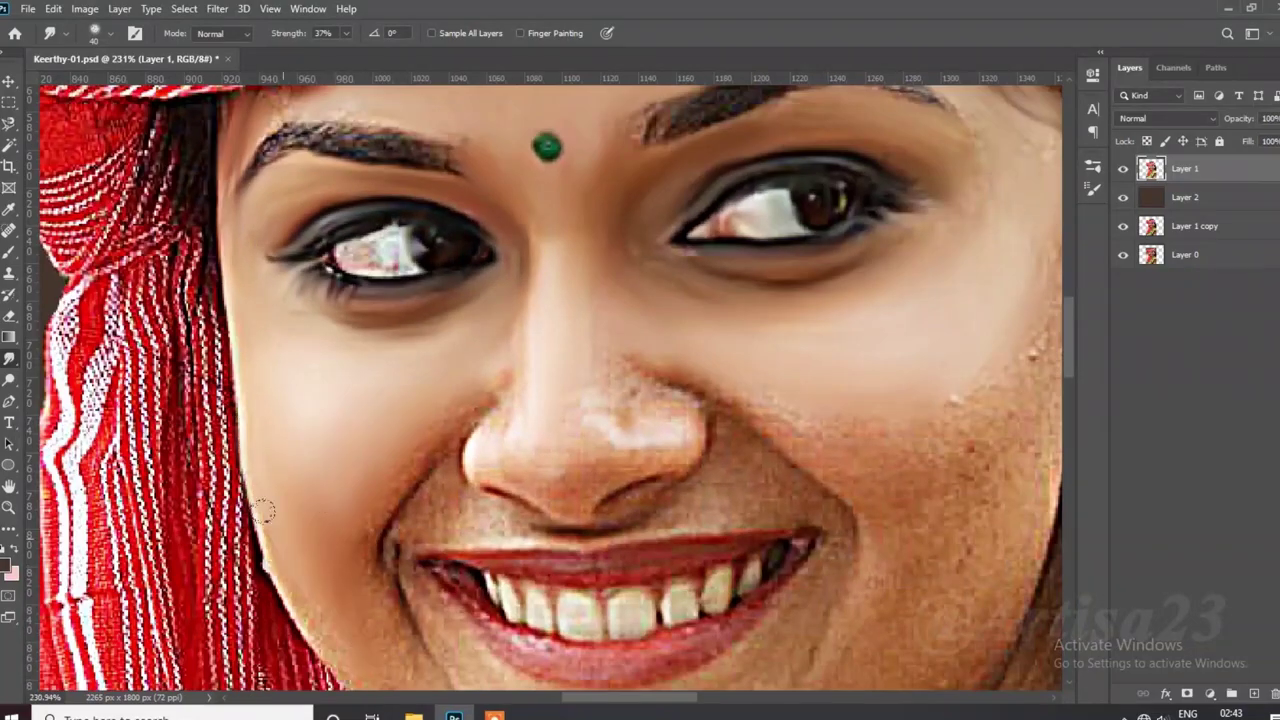
pyautogui.scroll(1, 262, 512)
pyautogui.scroll(-1, 450, 615)
pyautogui.scroll(2, 390, 433)
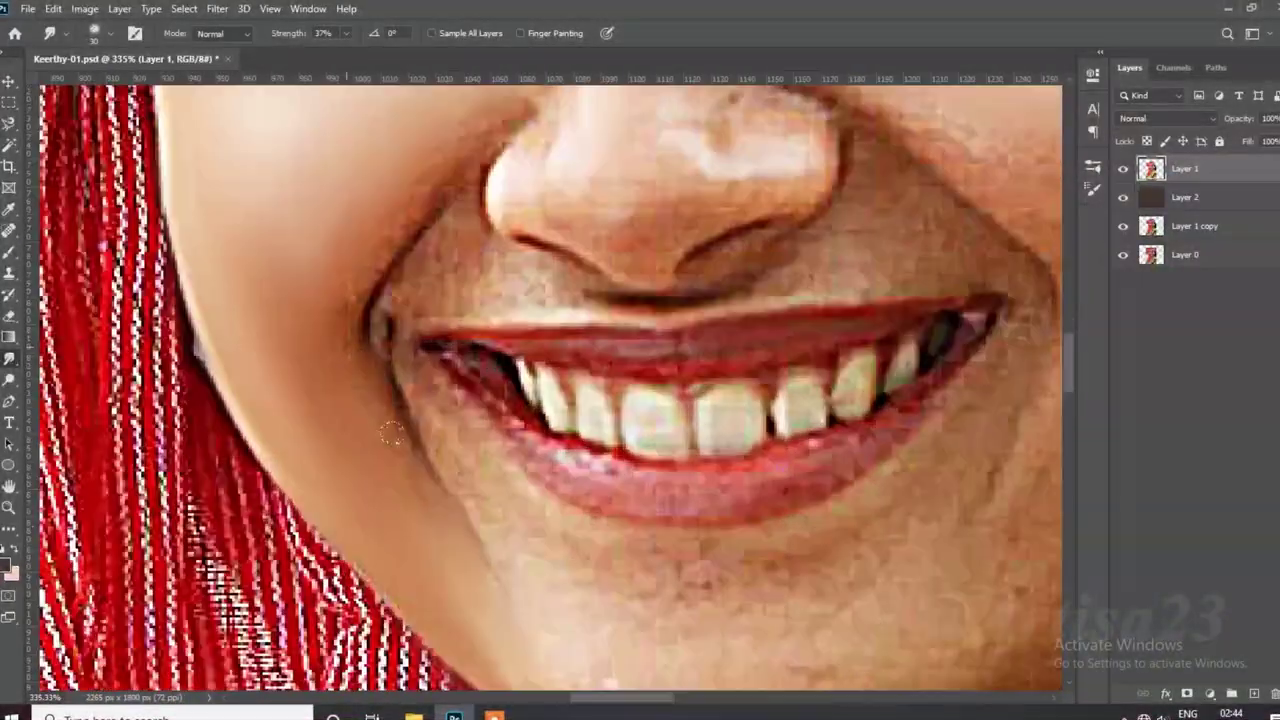
pyautogui.scroll(-1, 400, 420)
pyautogui.scroll(1, 529, 366)
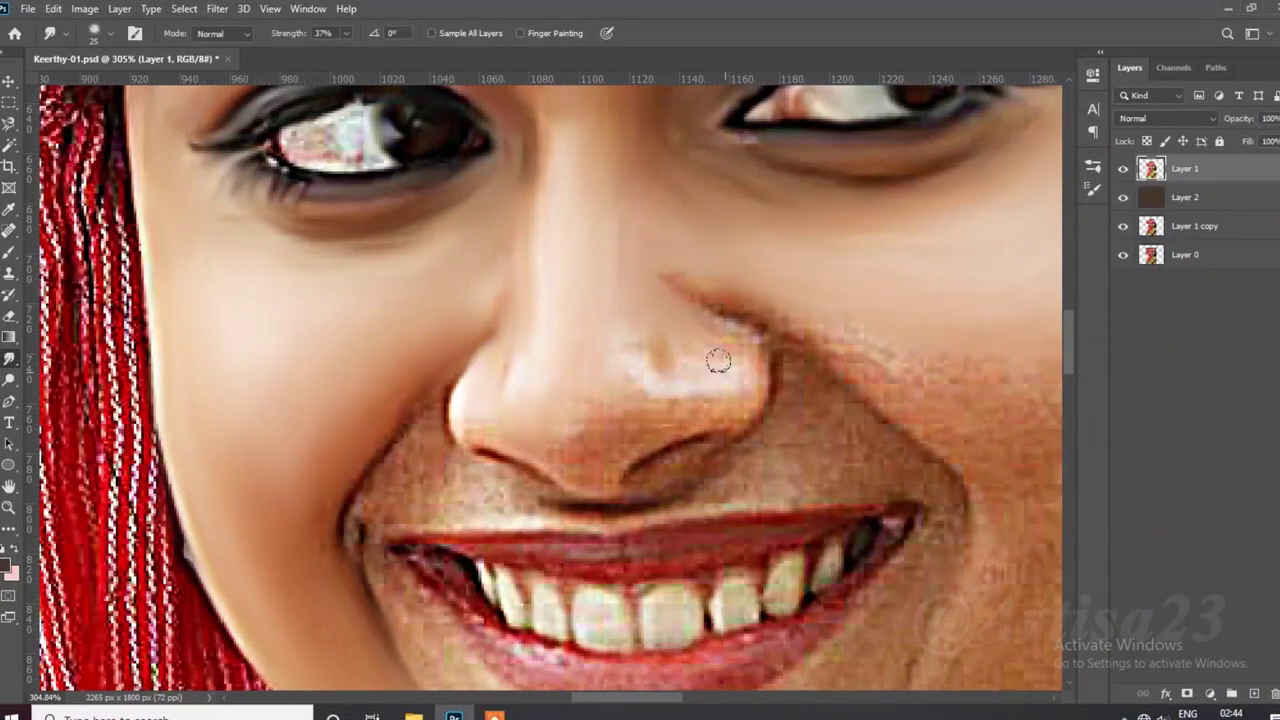
pyautogui.moveTo(672, 401); pyautogui.dragTo(584, 441)
pyautogui.moveTo(411, 417); pyautogui.dragTo(493, 506)
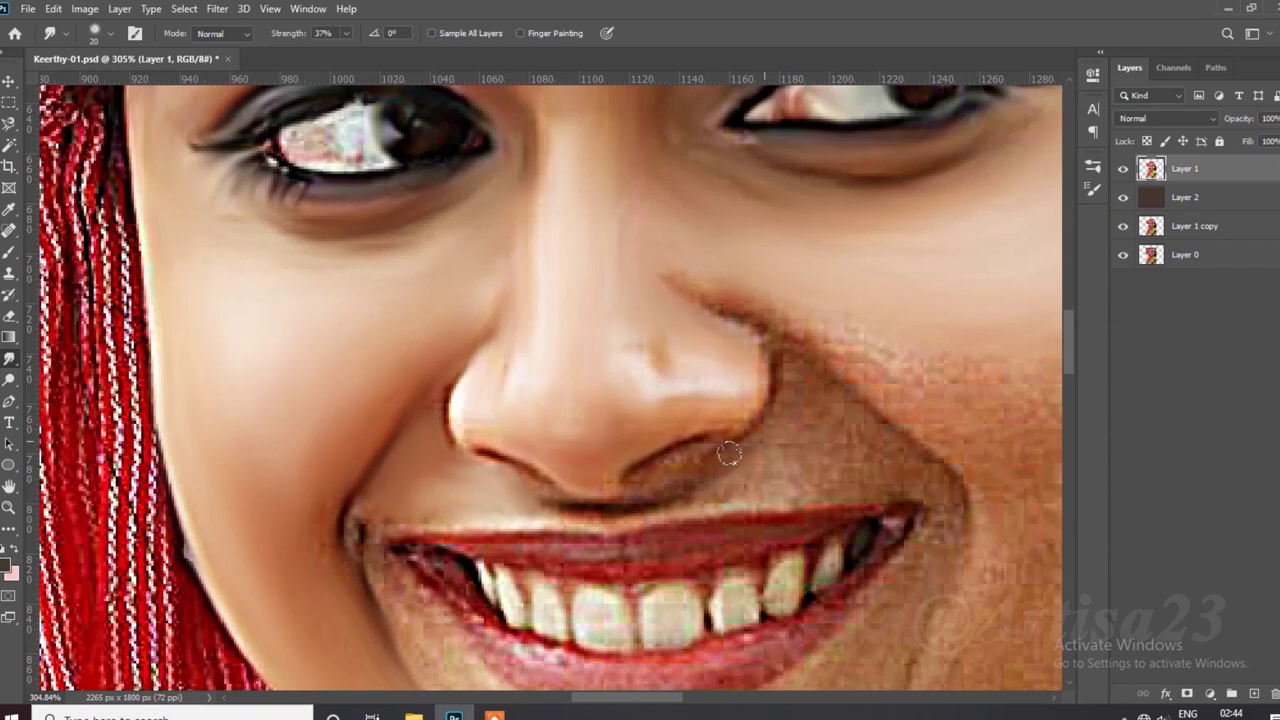
pyautogui.moveTo(776, 328)
pyautogui.mouseDown()
pyautogui.moveTo(860, 370)
pyautogui.moveTo(848, 442)
pyautogui.mouseUp()
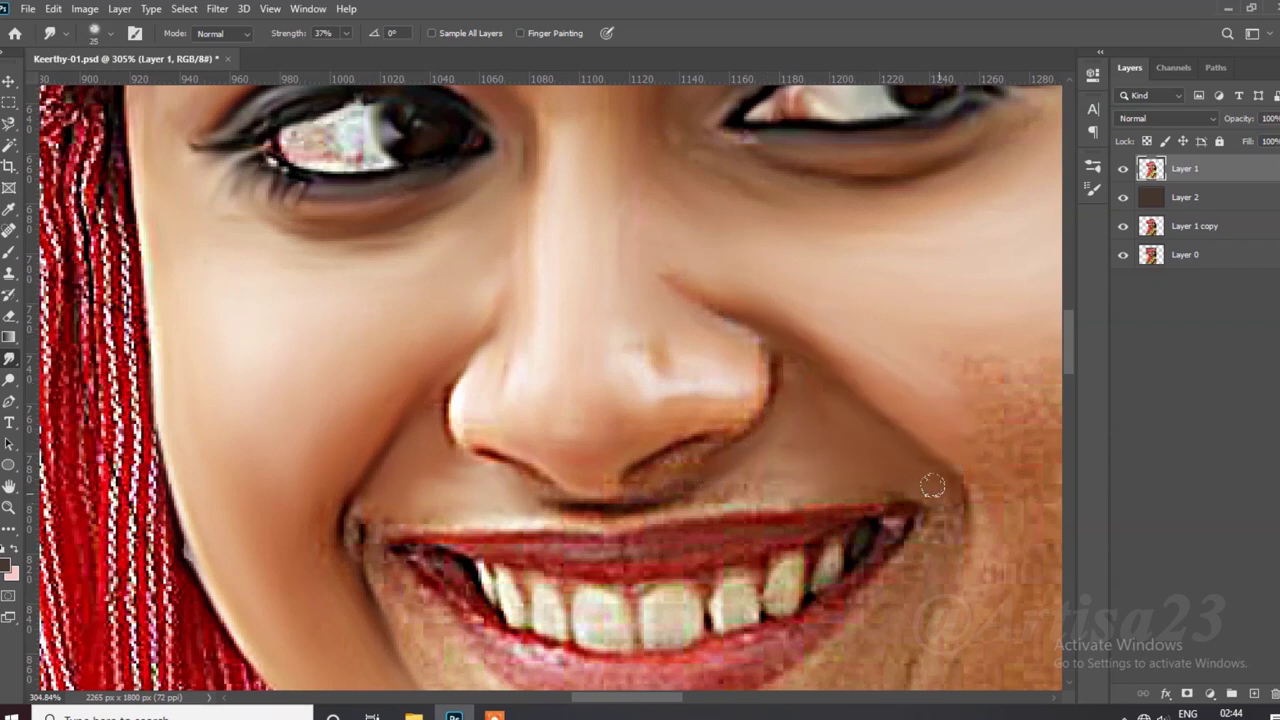
# Step: Smooth the right cheek edge, the jaw beside the earring and the chin
pyautogui.scroll(-3, 738, 420)
pyautogui.moveTo(840, 327); pyautogui.dragTo(794, 414)
pyautogui.moveTo(902, 341); pyautogui.dragTo(935, 455)
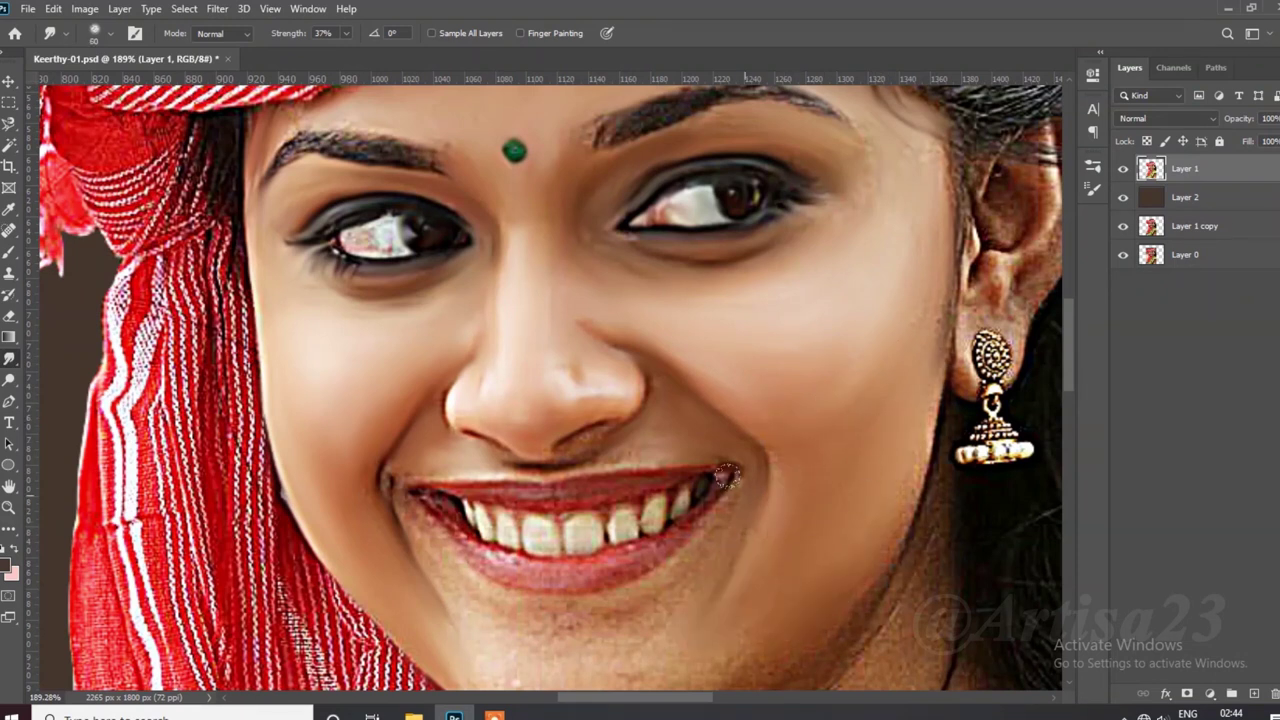
pyautogui.scroll(-3, 475, 626)
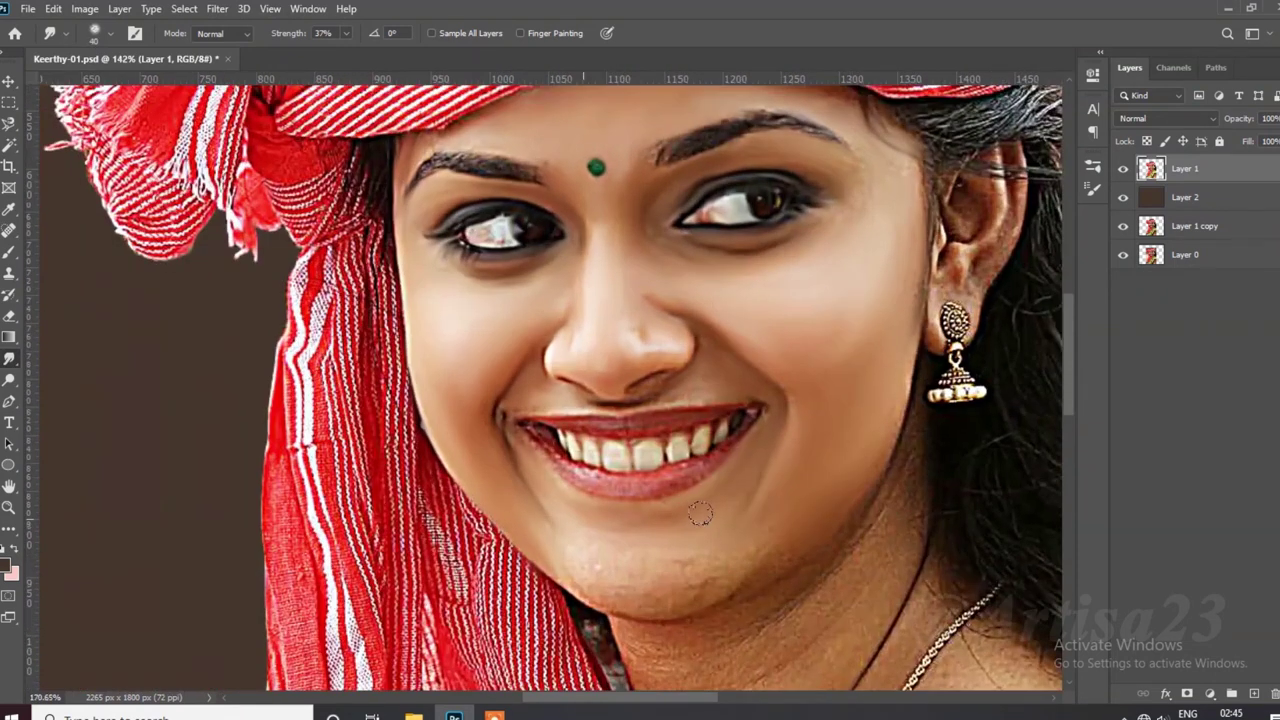
pyautogui.scroll(4, 707, 538)
pyautogui.moveTo(575, 603); pyautogui.dragTo(566, 622)
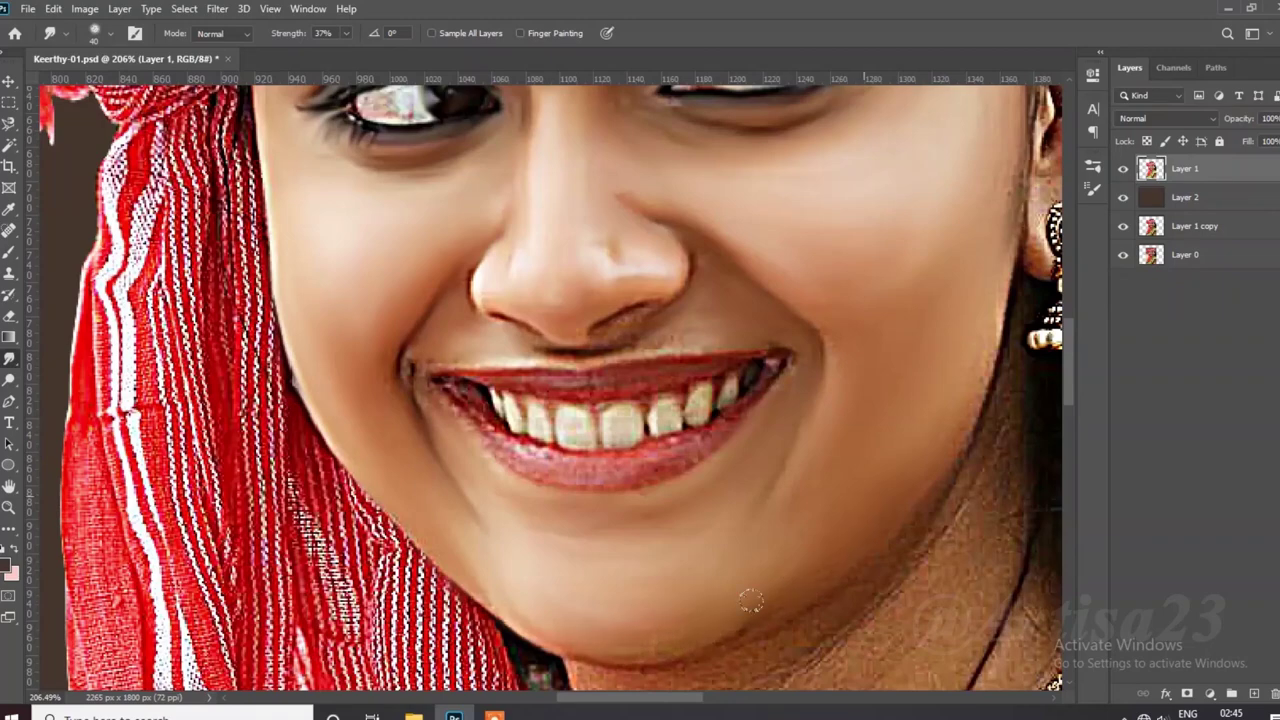
pyautogui.scroll(-3, 735, 455)
pyautogui.scroll(4, 651, 452)
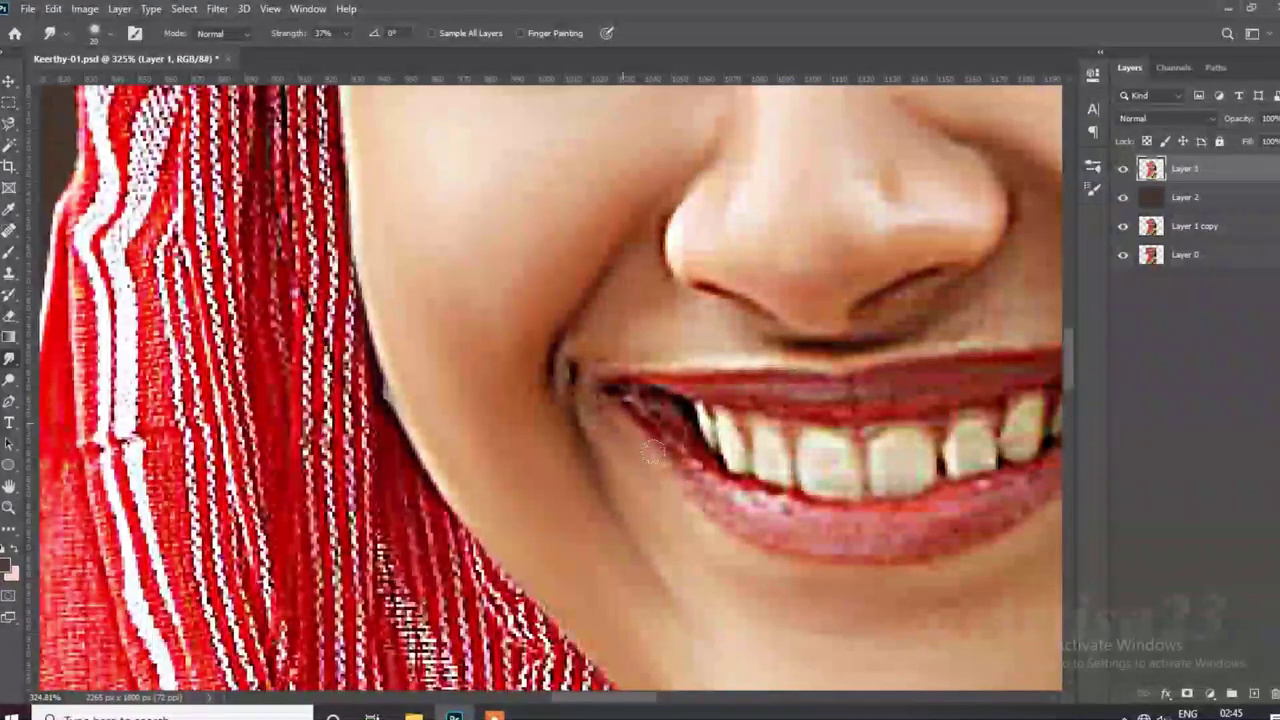
pyautogui.scroll(2, 618, 366)
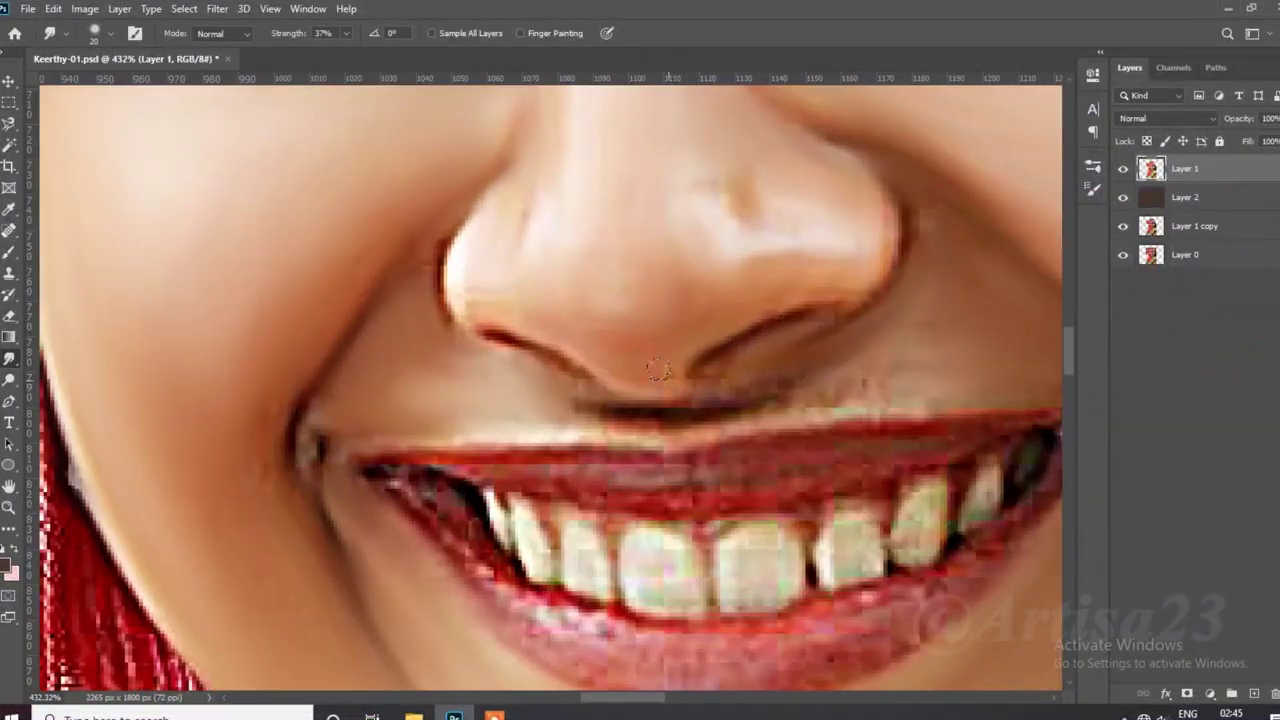
# Step: With a larger Smudge brush, smooth above the upper lip, the nose's left edge and the lips
pyautogui.press(']')
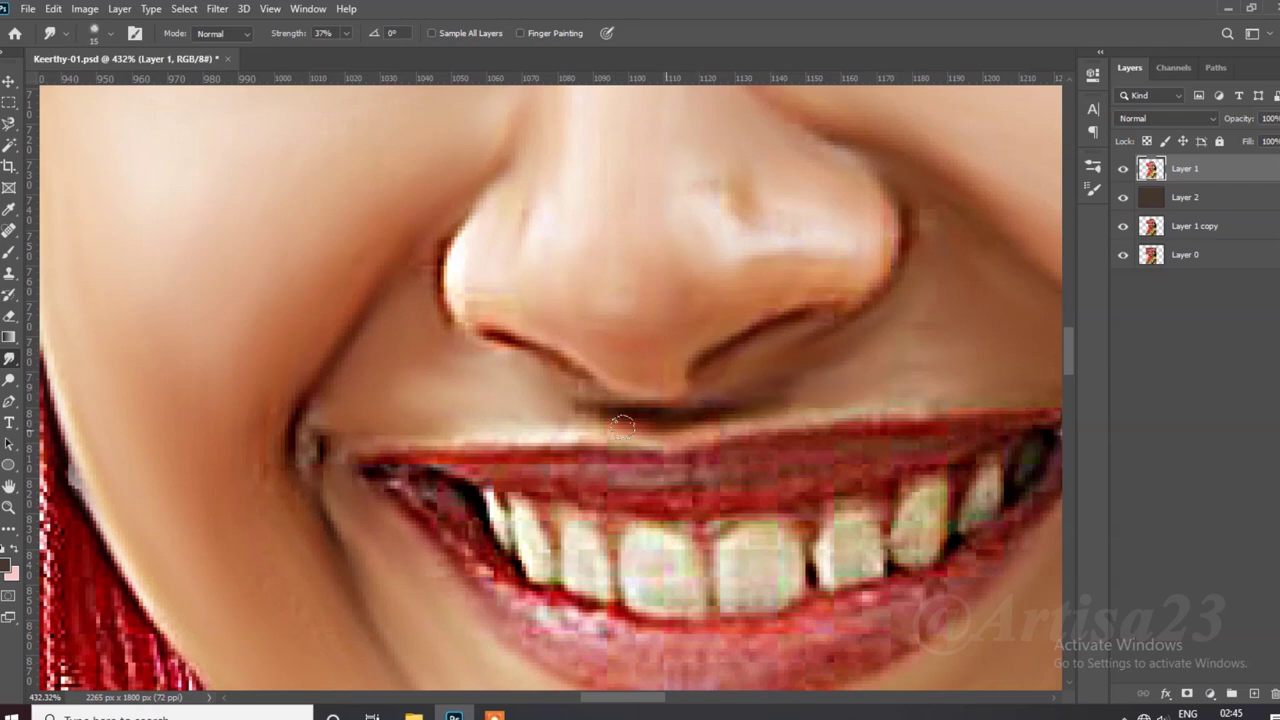
pyautogui.moveTo(623, 423); pyautogui.dragTo(560, 420)
pyautogui.moveTo(455, 299); pyautogui.dragTo(462, 205)
pyautogui.press(']')
pyautogui.press(']')
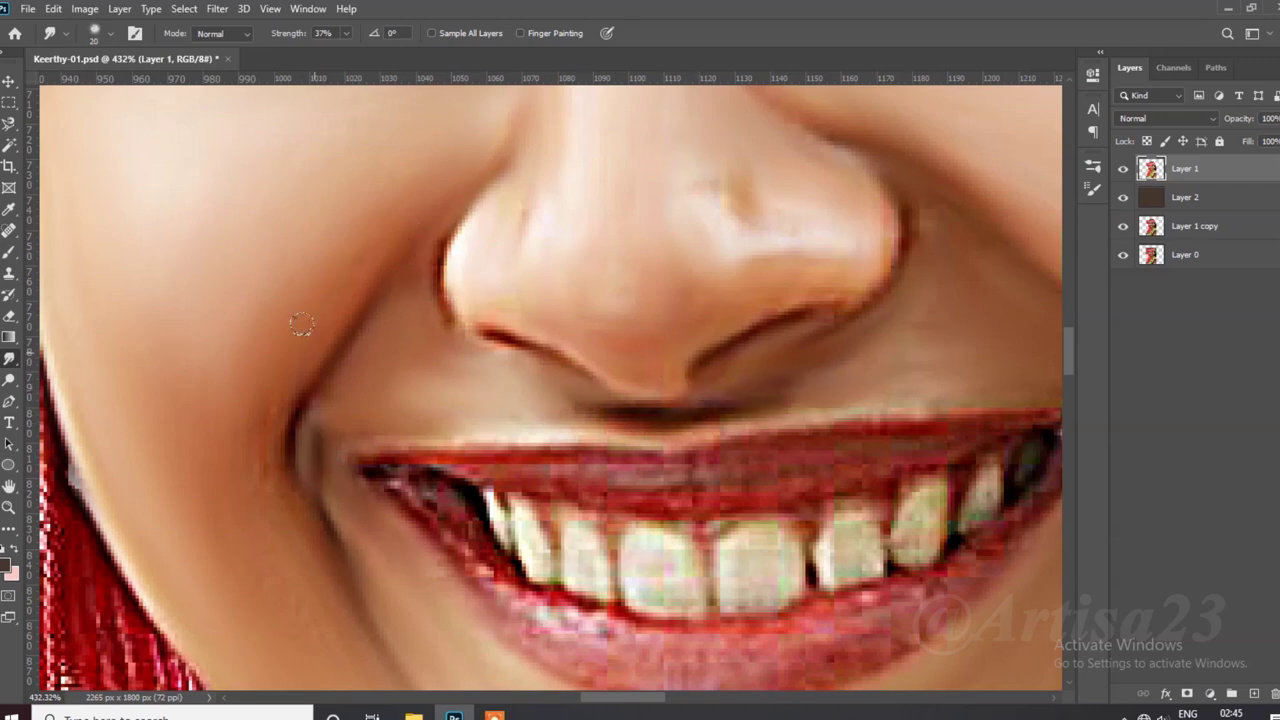
pyautogui.scroll(-2, 380, 400)
pyautogui.scroll(-1, 440, 450)
pyautogui.scroll(3, 470, 480)
pyautogui.moveTo(483, 481)
pyautogui.mouseDown()
pyautogui.moveTo(720, 400)
pyautogui.moveTo(371, 449)
pyautogui.moveTo(357, 294)
pyautogui.moveTo(591, 292)
pyautogui.moveTo(554, 319)
pyautogui.mouseUp()
pyautogui.scroll(-2, 420, 290)
pyautogui.scroll(3, 646, 257)
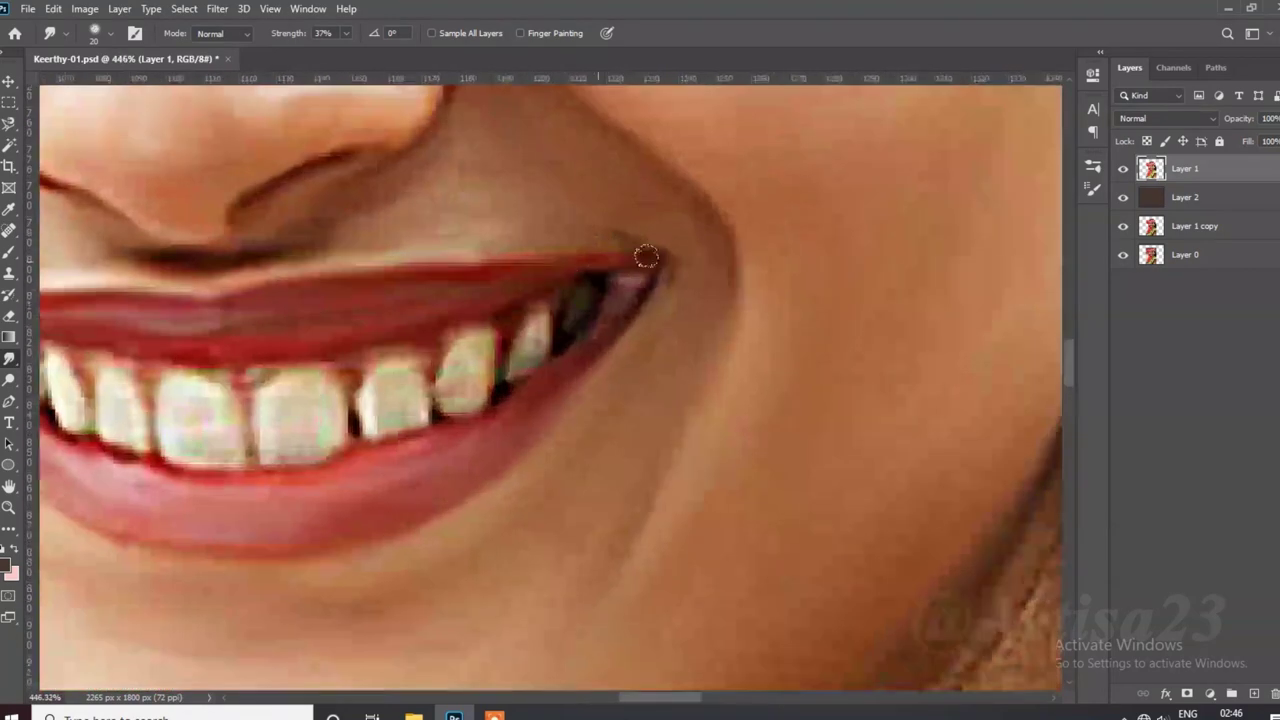
pyautogui.scroll(-3, 600, 223)
pyautogui.scroll(-1, 598, 345)
pyautogui.scroll(1, 647, 451)
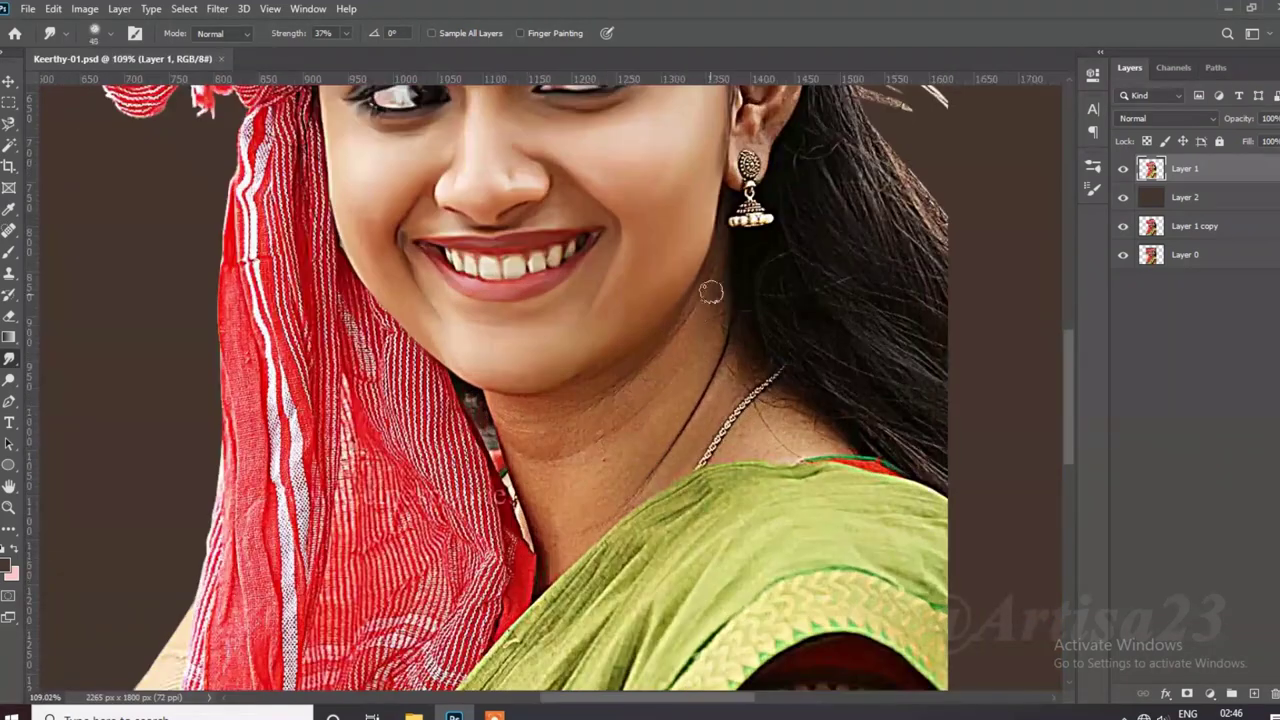
pyautogui.scroll(1, 711, 291)
pyautogui.scroll(1, 537, 425)
# Step: Smudge the neck skin below the chin down toward the chain
pyautogui.moveTo(421, 440); pyautogui.dragTo(414, 397)
pyautogui.moveTo(395, 449); pyautogui.dragTo(439, 403)
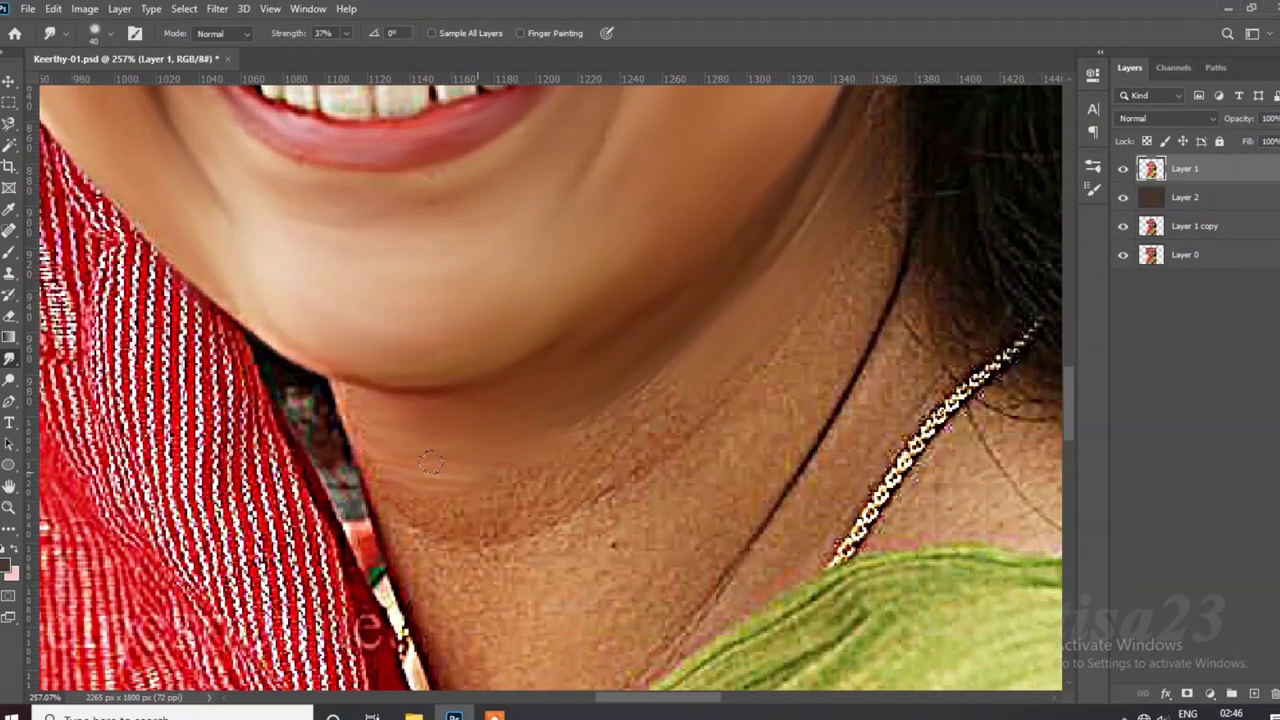
pyautogui.moveTo(489, 478); pyautogui.dragTo(600, 498)
pyautogui.moveTo(430, 550); pyautogui.dragTo(632, 450)
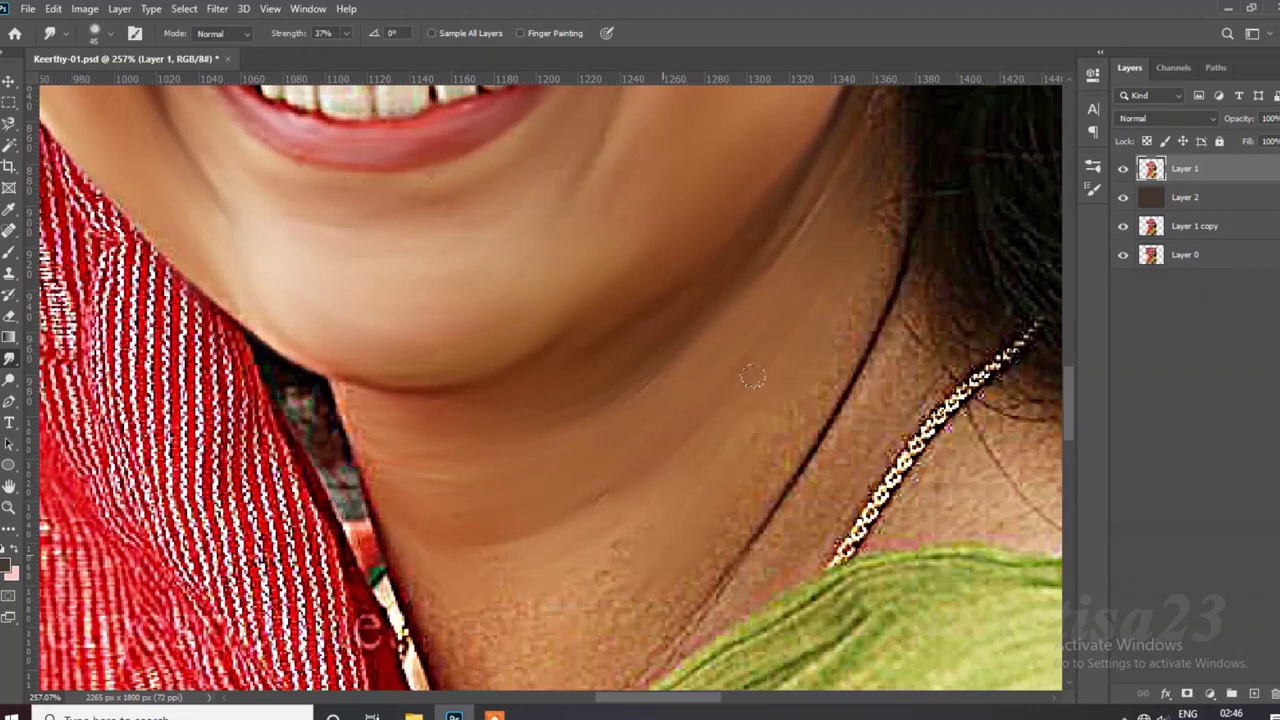
pyautogui.scroll(-2, 752, 376)
pyautogui.scroll(-1, 700, 430)
pyautogui.scroll(-2, 654, 488)
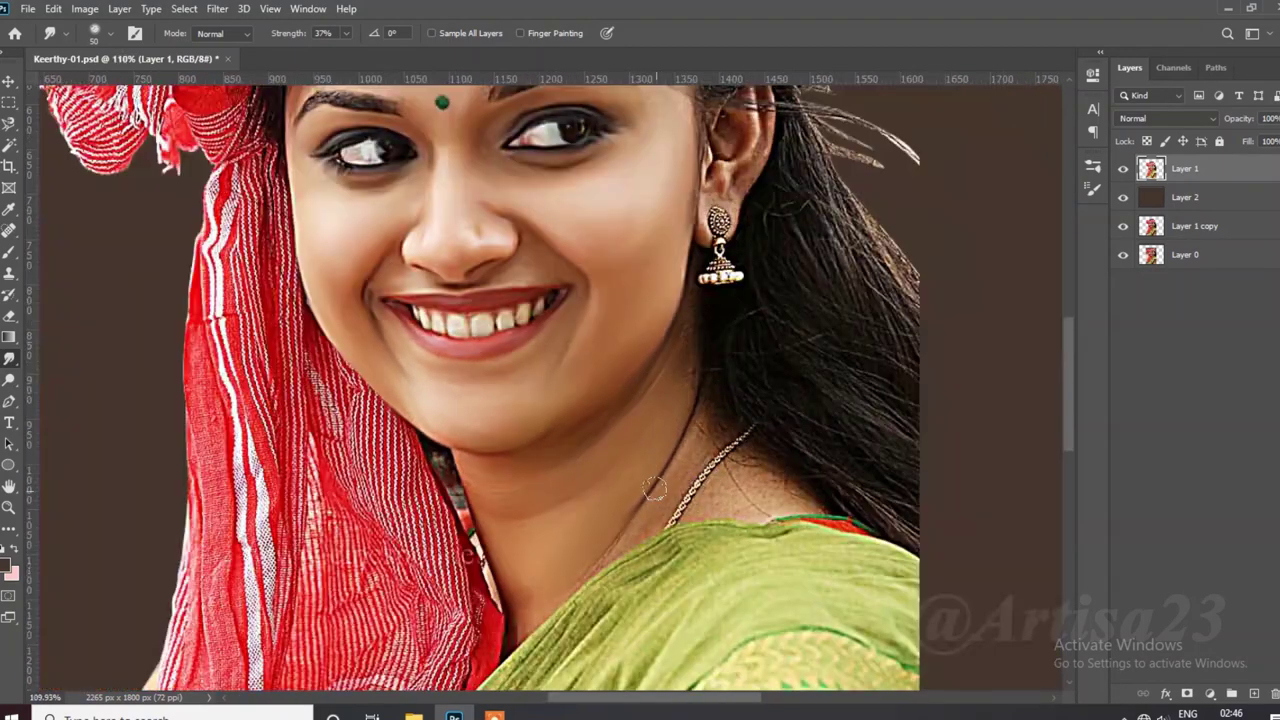
pyautogui.scroll(2, 654, 488)
pyautogui.scroll(2, 650, 320)
pyautogui.scroll(-5, 692, 320)
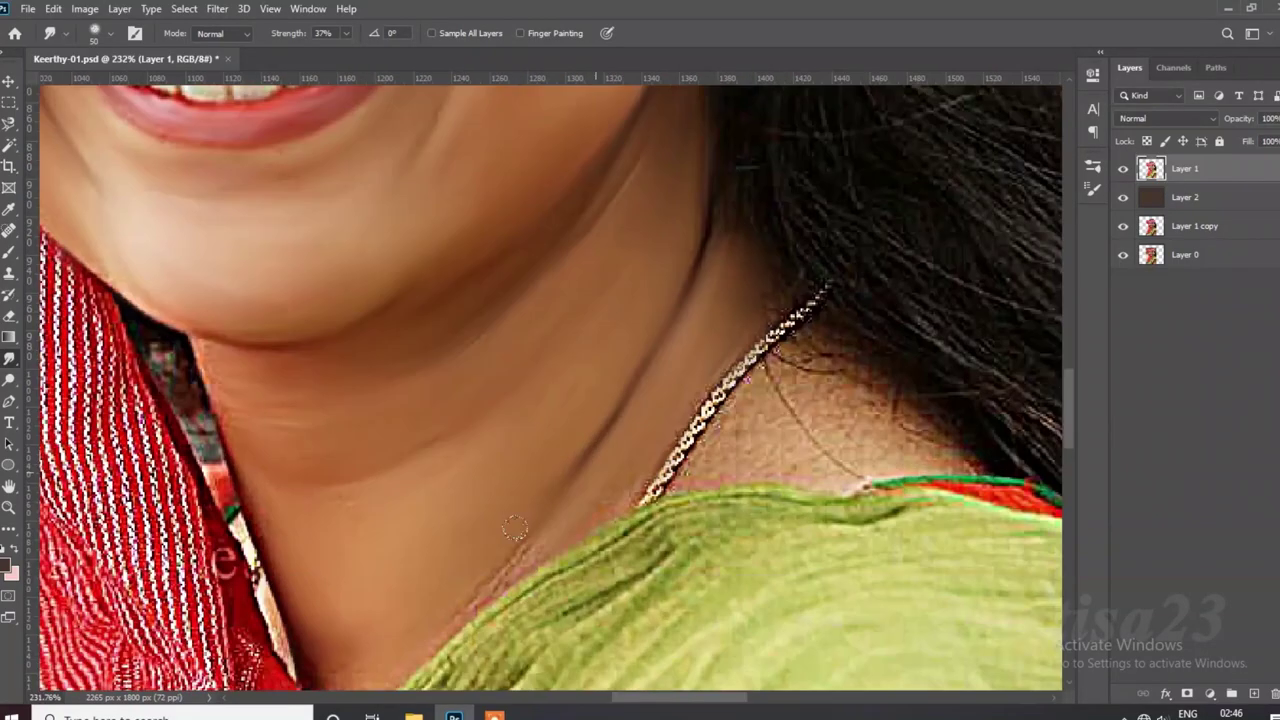
pyautogui.hscroll(-3, 660, 290)
pyautogui.scroll(-4, 517, 395)
pyautogui.scroll(4, 555, 355)
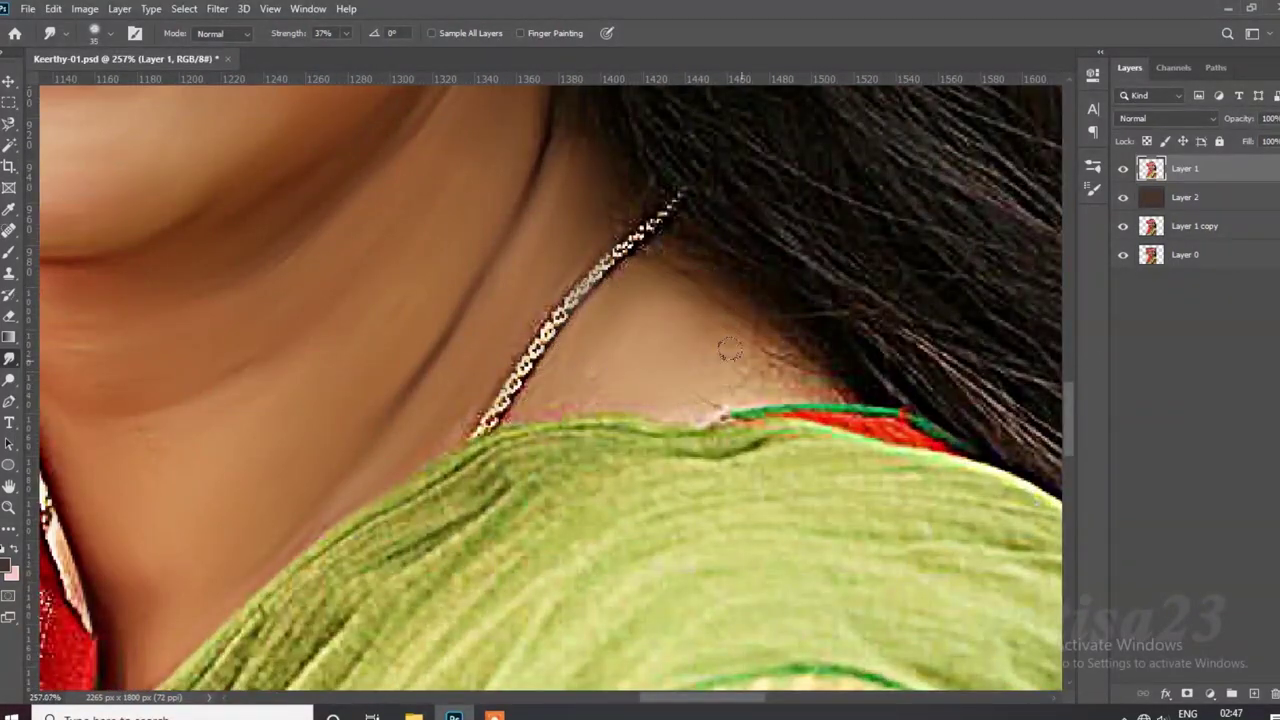
# Step: Smooth the upper edges of both eyebrows with the Smudge tool
pyautogui.scroll(-5, 652, 468)
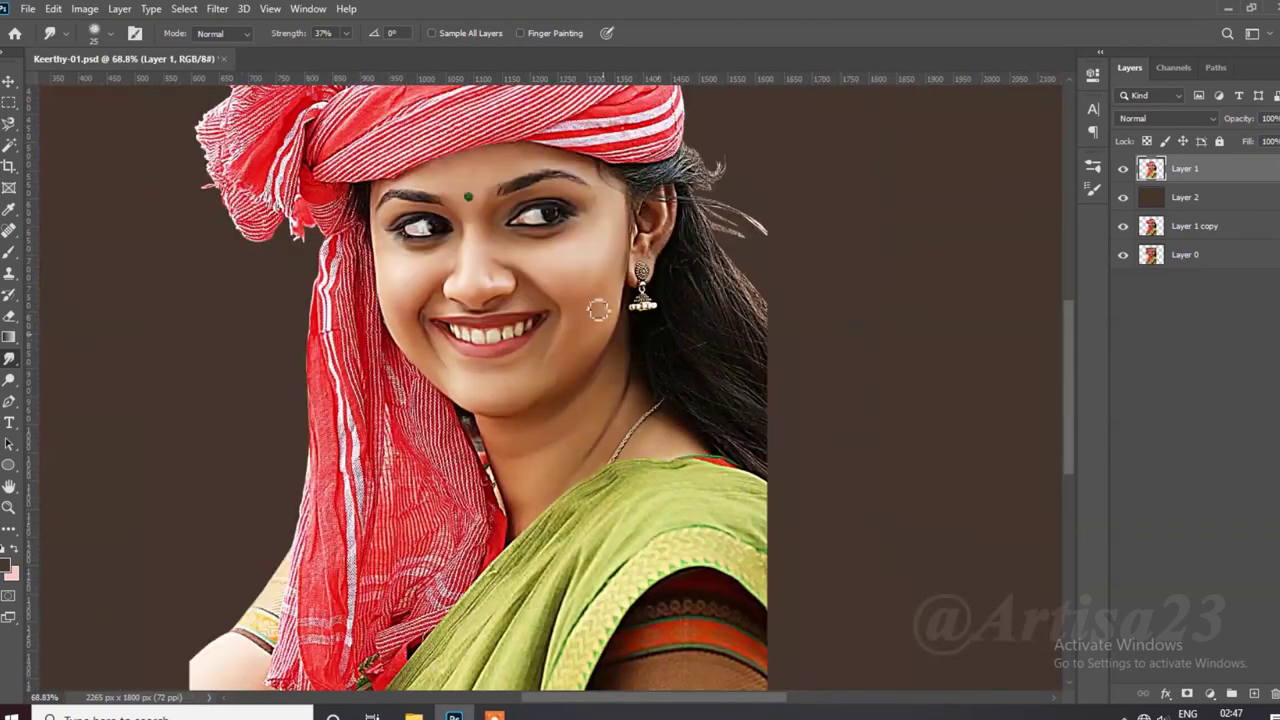
pyautogui.scroll(6, 600, 310)
pyautogui.moveTo(330, 215); pyautogui.dragTo(733, 152)
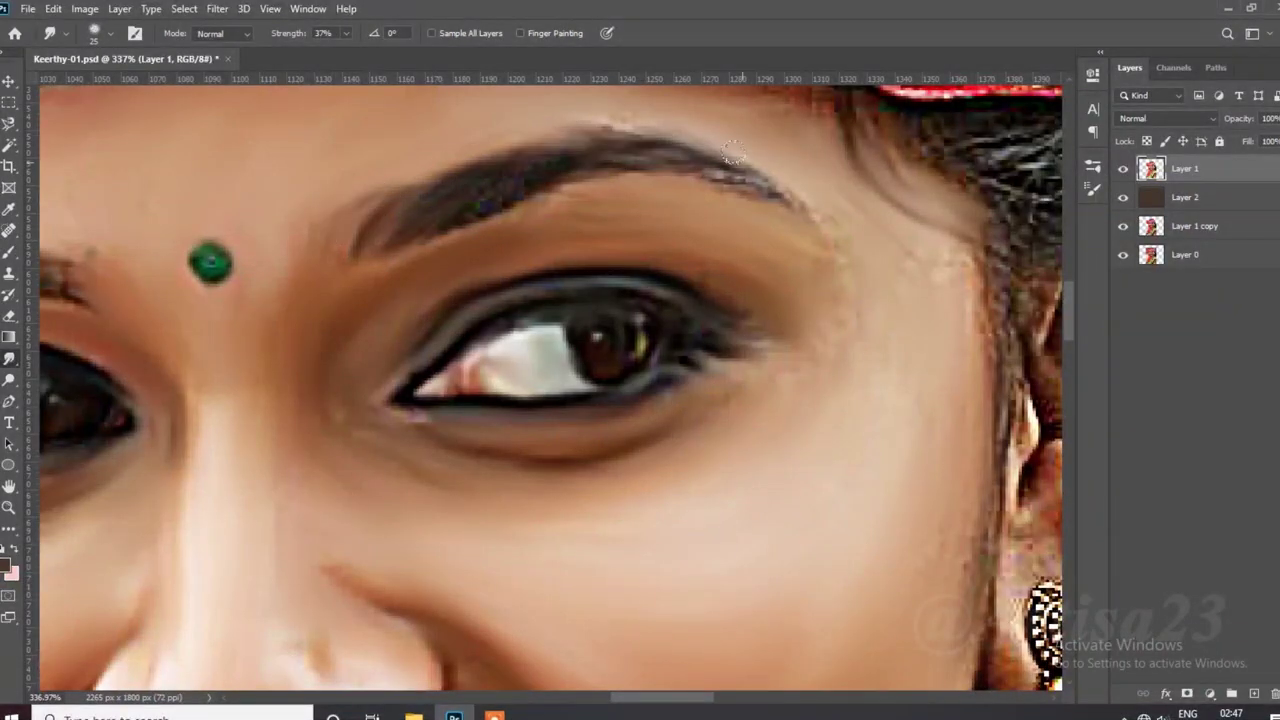
pyautogui.scroll(-4, 438, 236)
pyautogui.scroll(5, 549, 274)
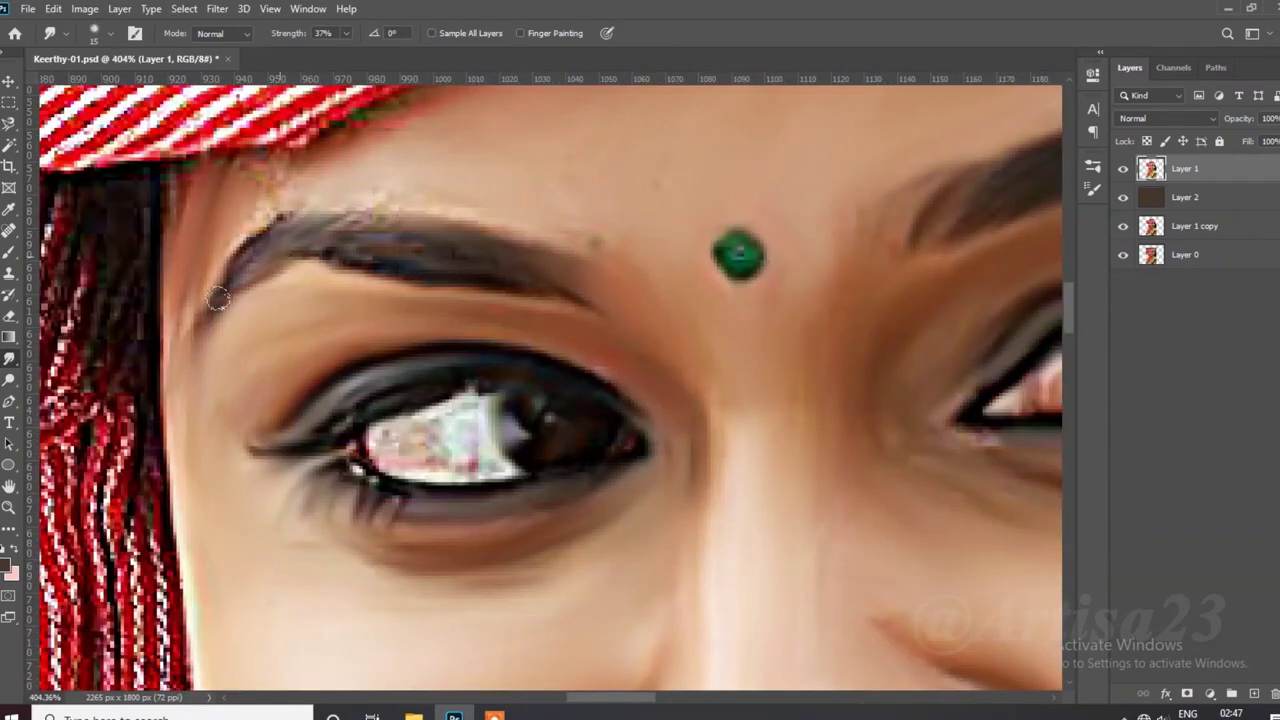
pyautogui.moveTo(218, 299); pyautogui.dragTo(371, 206)
pyautogui.scroll(-4, 371, 206)
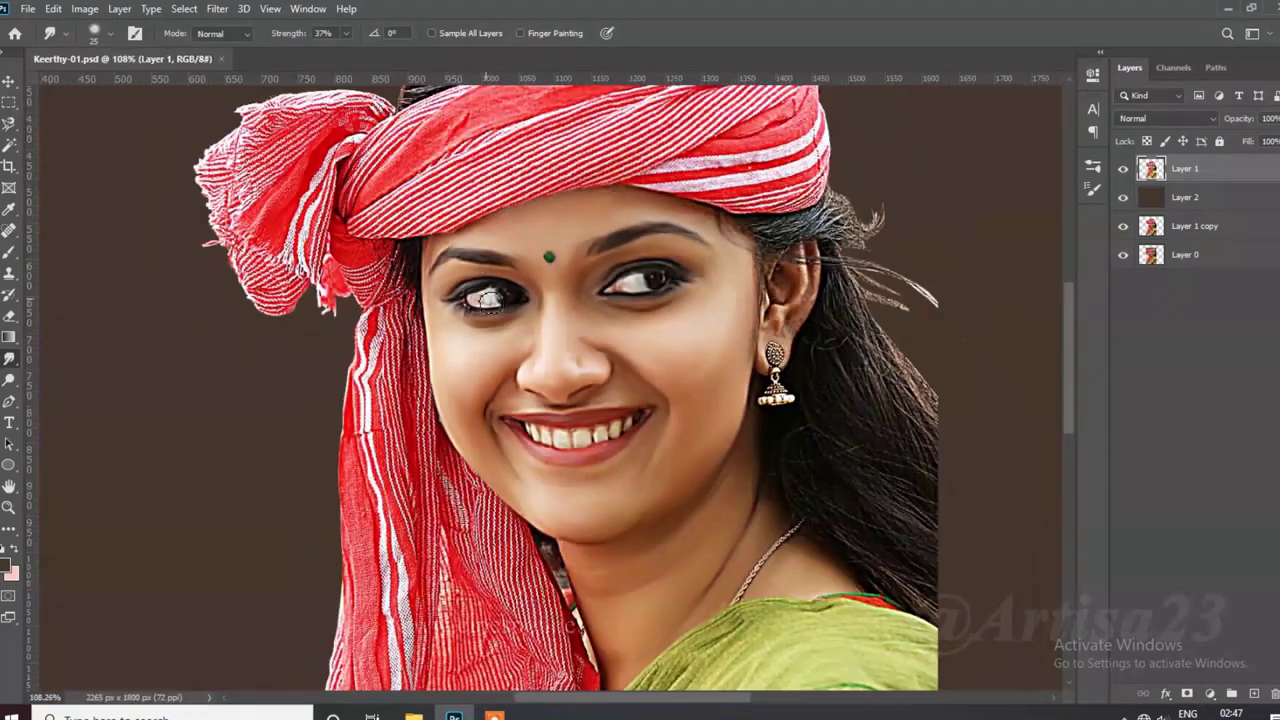
pyautogui.scroll(4, 485, 298)
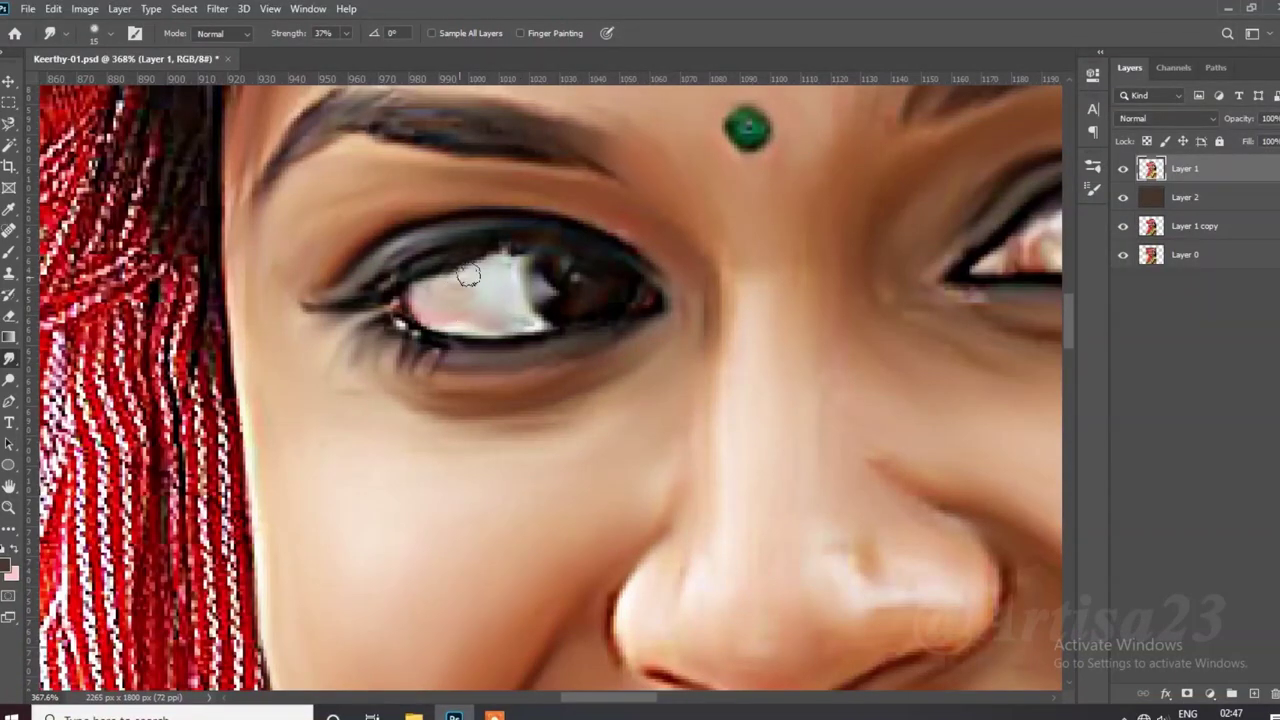
# Step: Smudge the ear's inner hollow down toward the earlobe, shrinking the brush for detail
pyautogui.scroll(-5, 388, 314)
pyautogui.scroll(3, 560, 250)
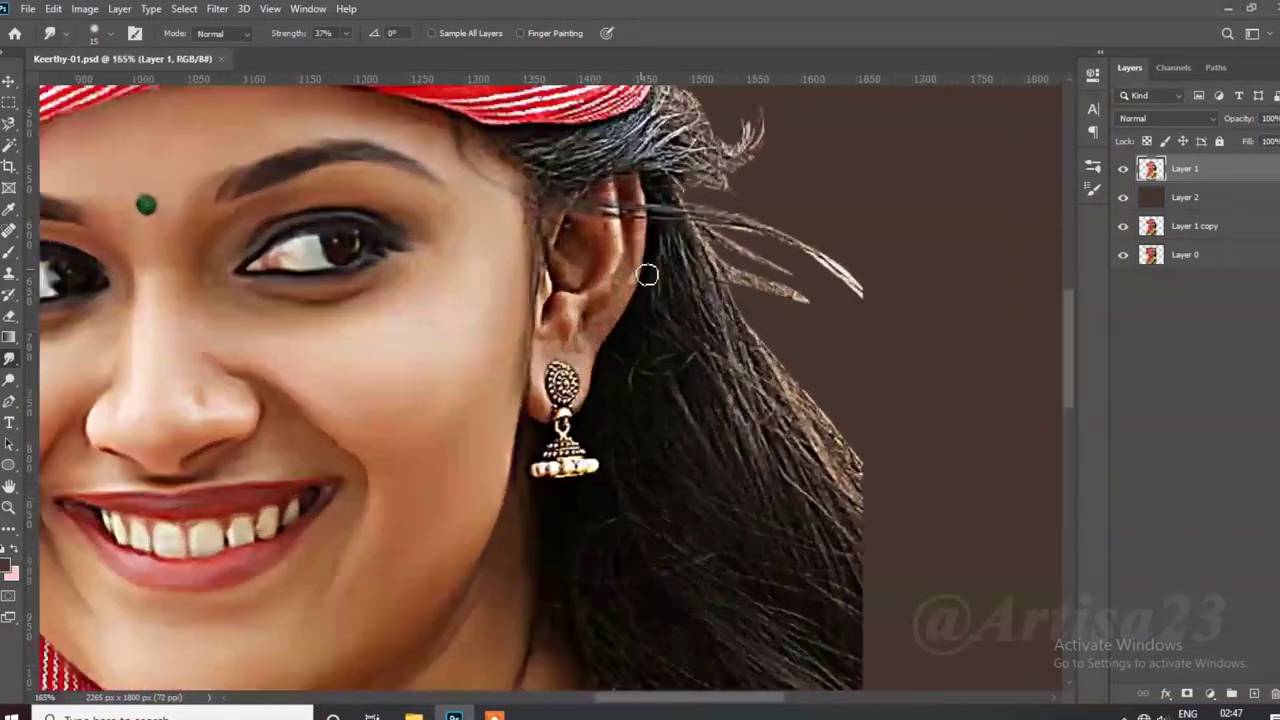
pyautogui.scroll(2, 466, 211)
pyautogui.moveTo(572, 233); pyautogui.dragTo(508, 240)
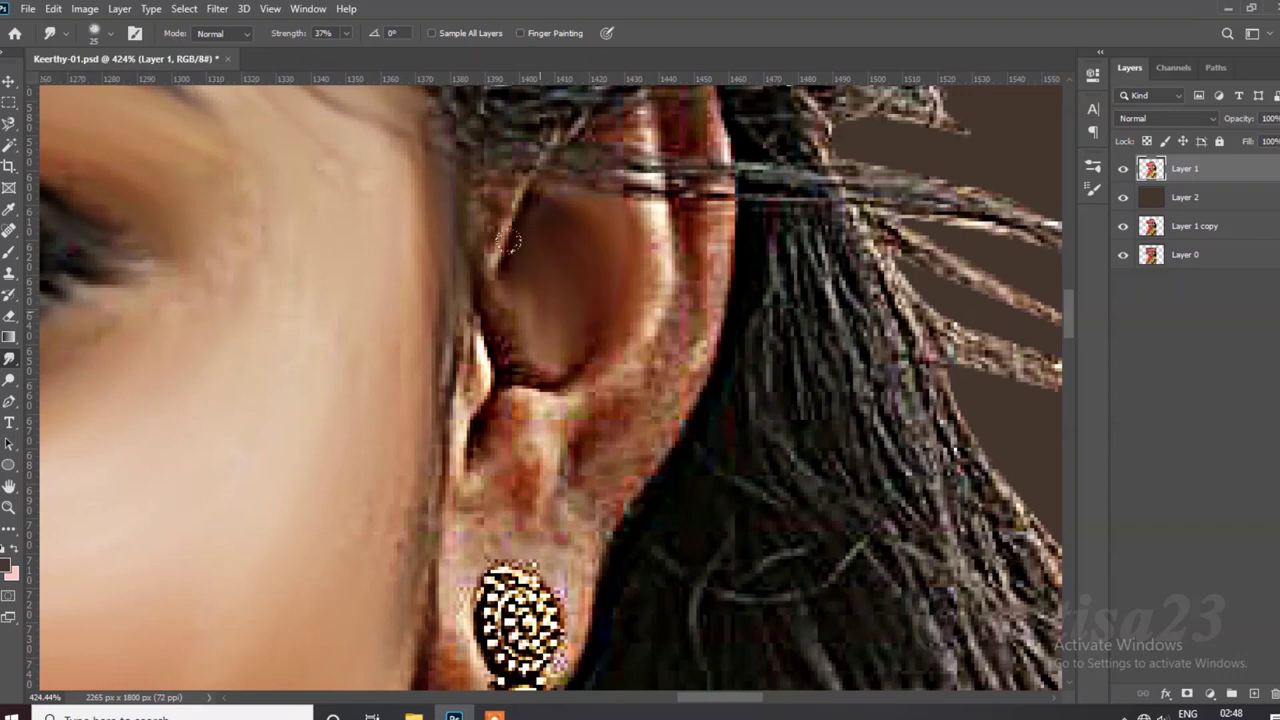
pyautogui.moveTo(564, 285); pyautogui.dragTo(567, 447)
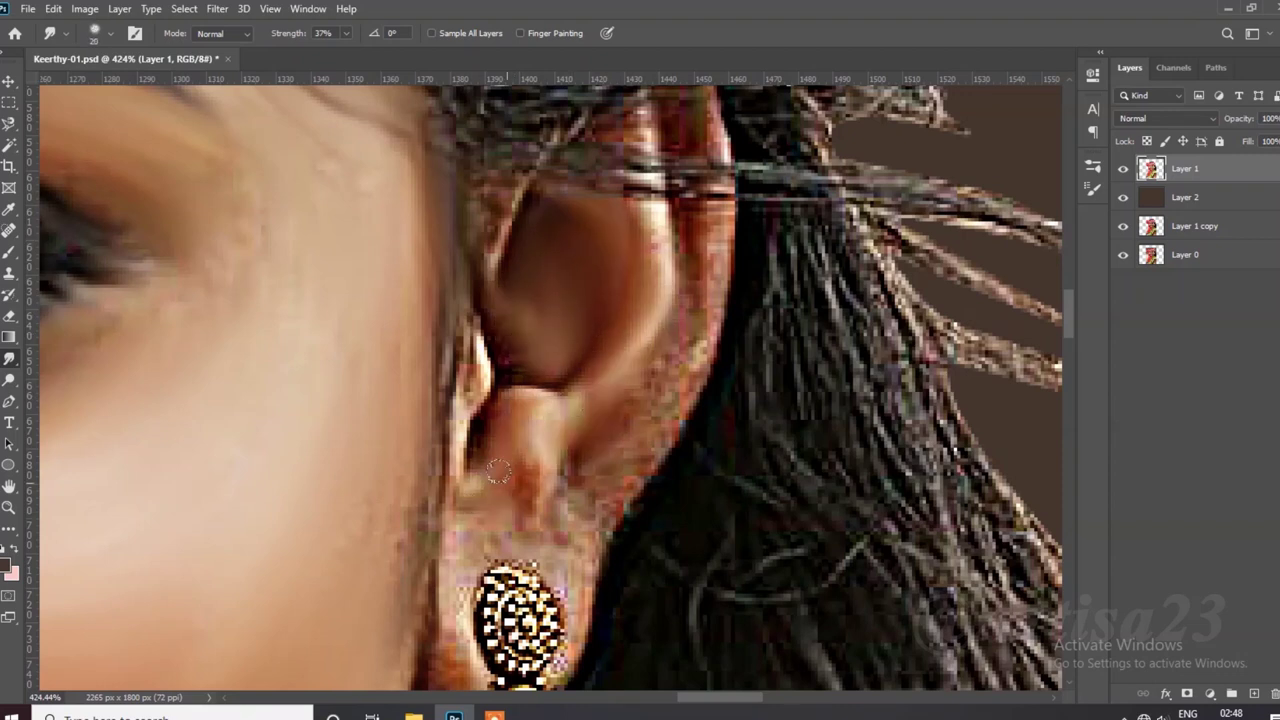
pyautogui.scroll(-2, 556, 489)
pyautogui.press('[')
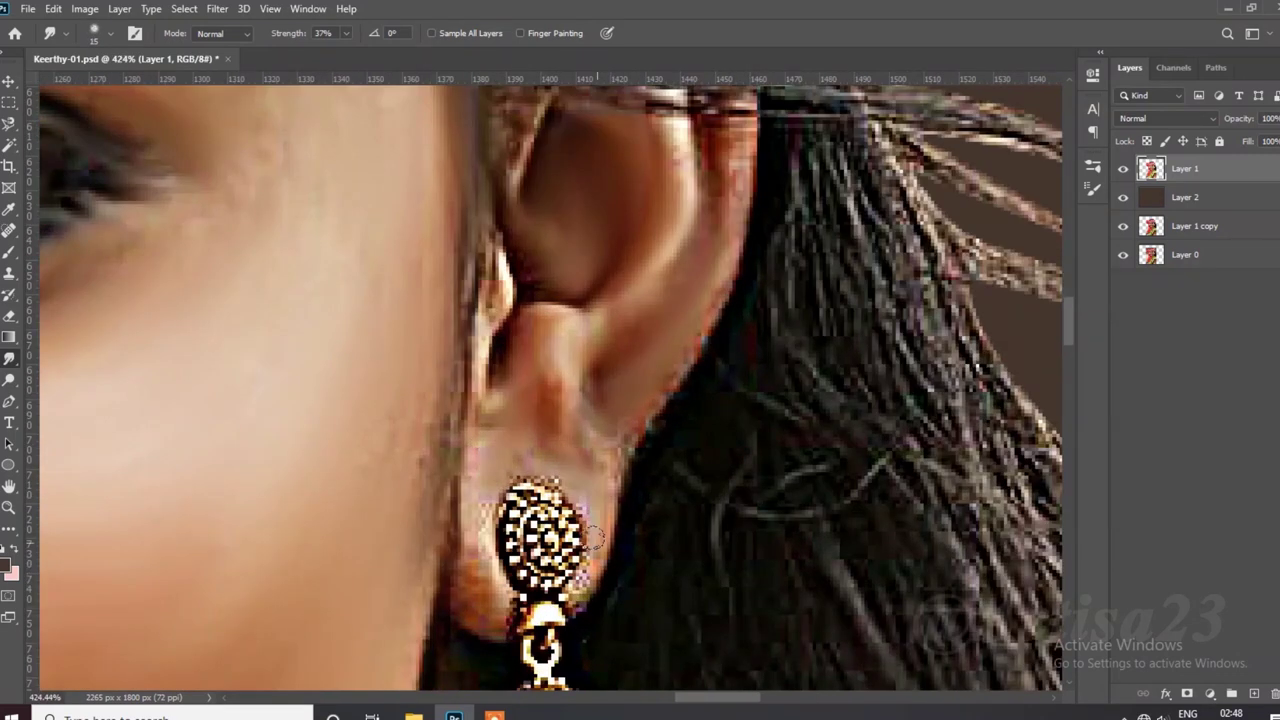
pyautogui.scroll(-3, 375, 503)
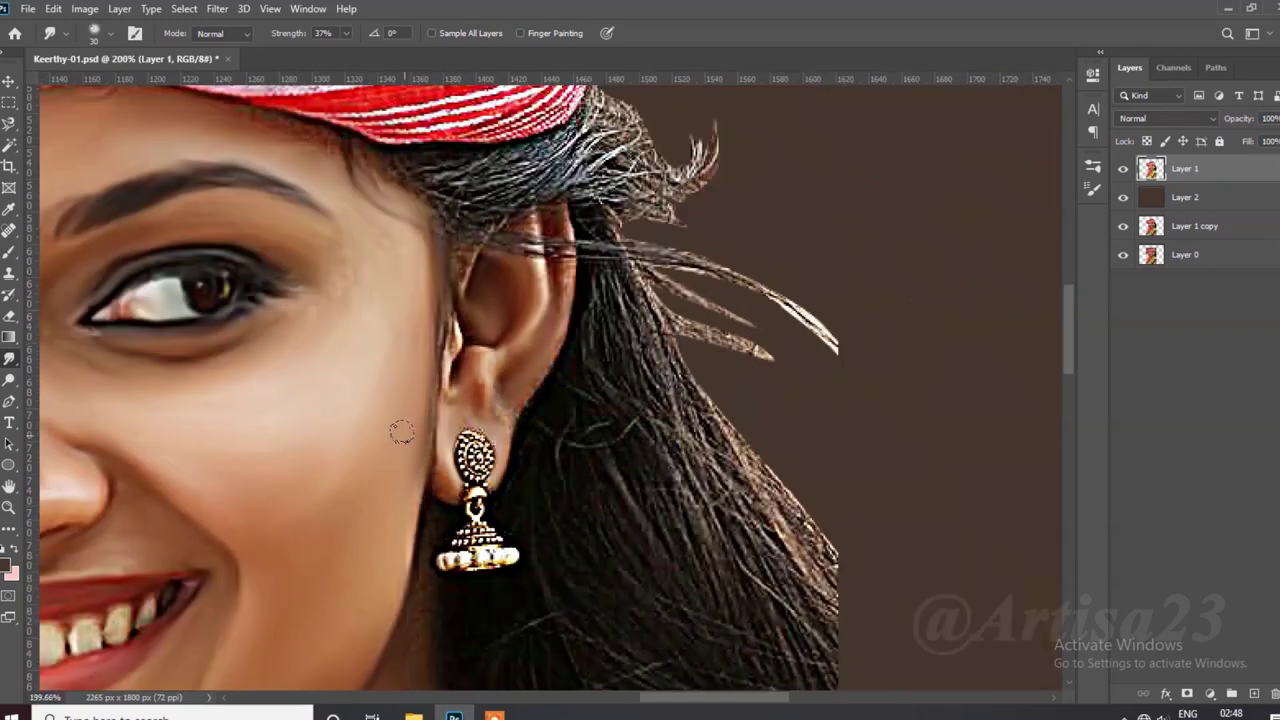
pyautogui.scroll(2, 400, 430)
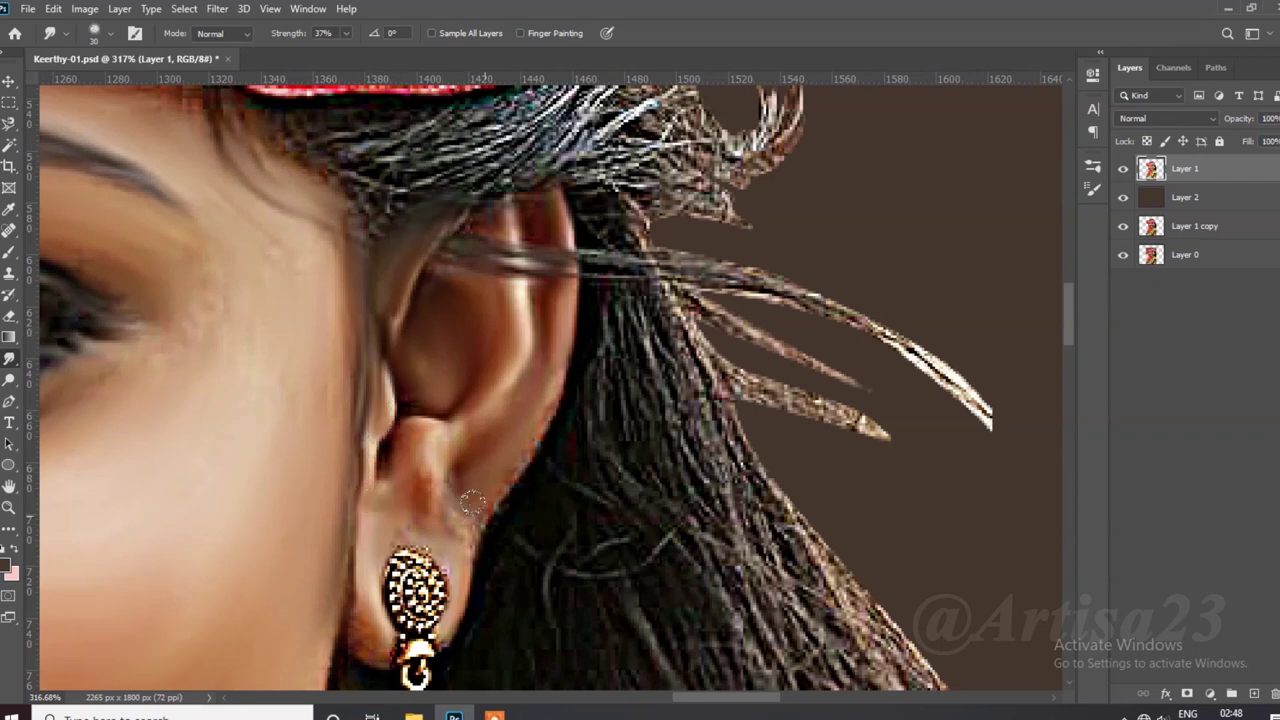
pyautogui.scroll(-2, 445, 572)
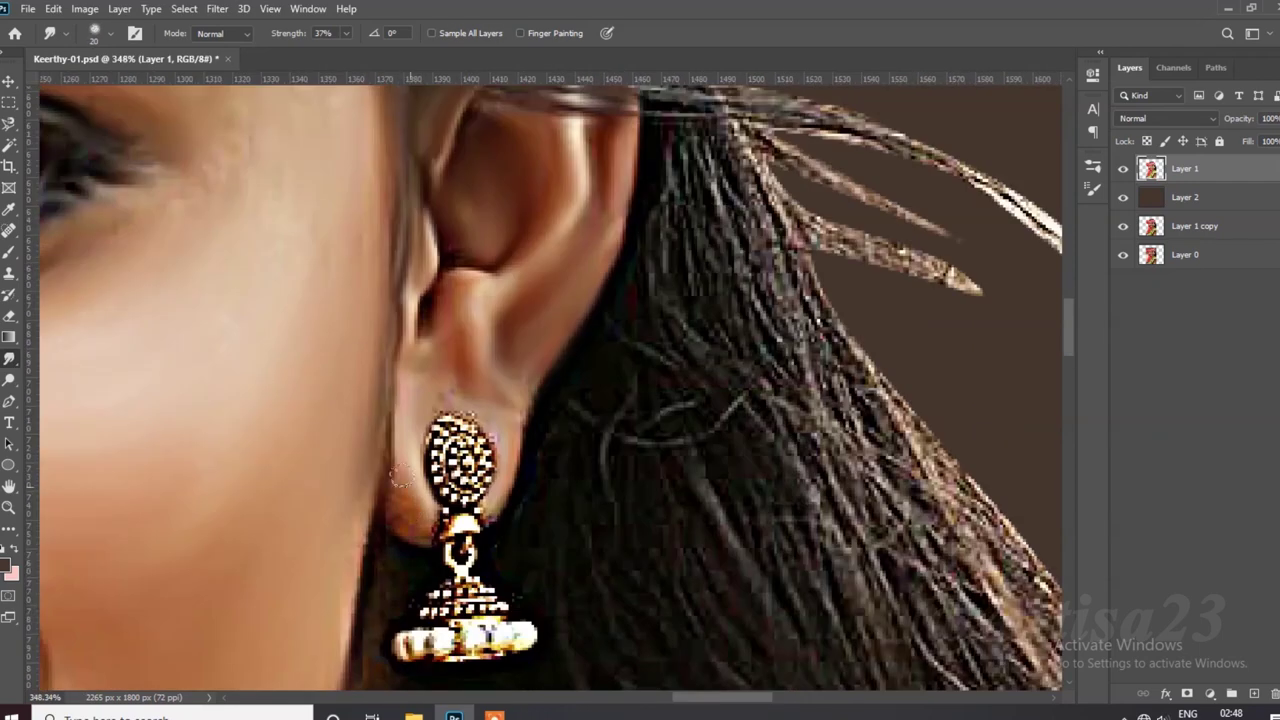
pyautogui.scroll(-2, 580, 531)
pyautogui.scroll(-2, 611, 537)
pyautogui.scroll(-1, 562, 307)
# Step: Smudge the headscarf's middle stripes, lower band and upper-right fold
pyautogui.scroll(1, 690, 495)
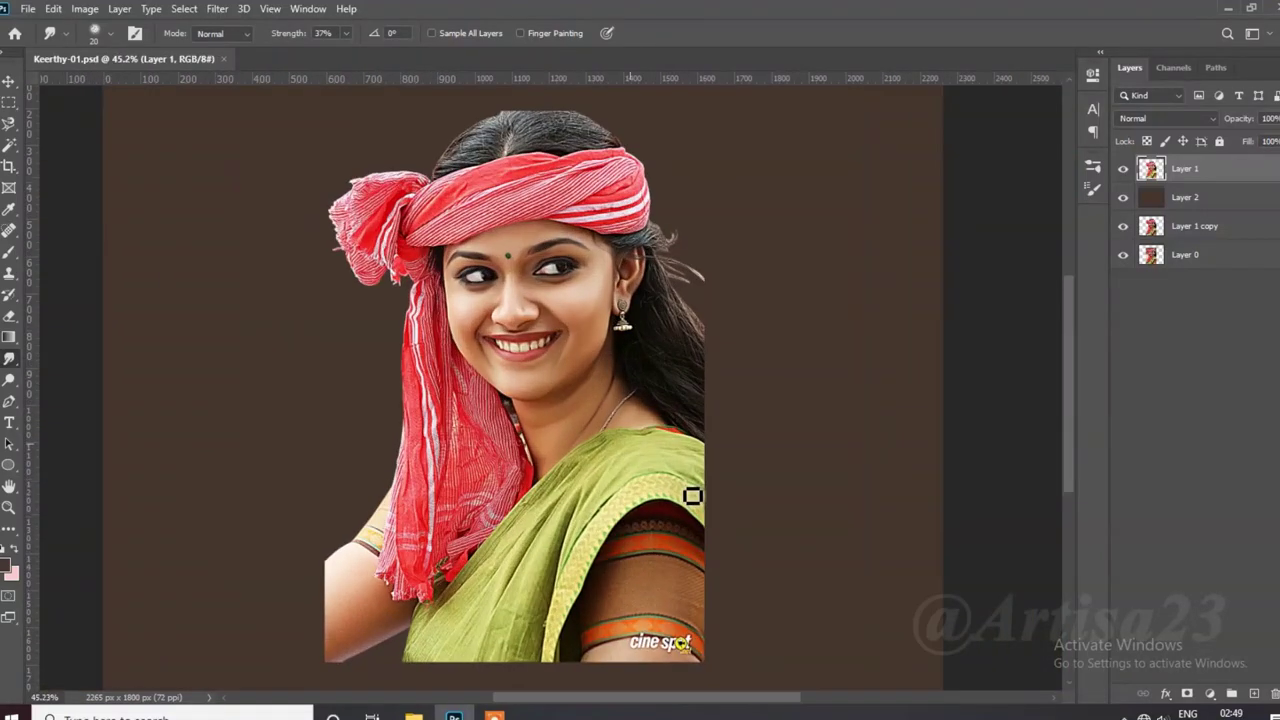
pyautogui.scroll(1, 589, 129)
pyautogui.scroll(5, 640, 250)
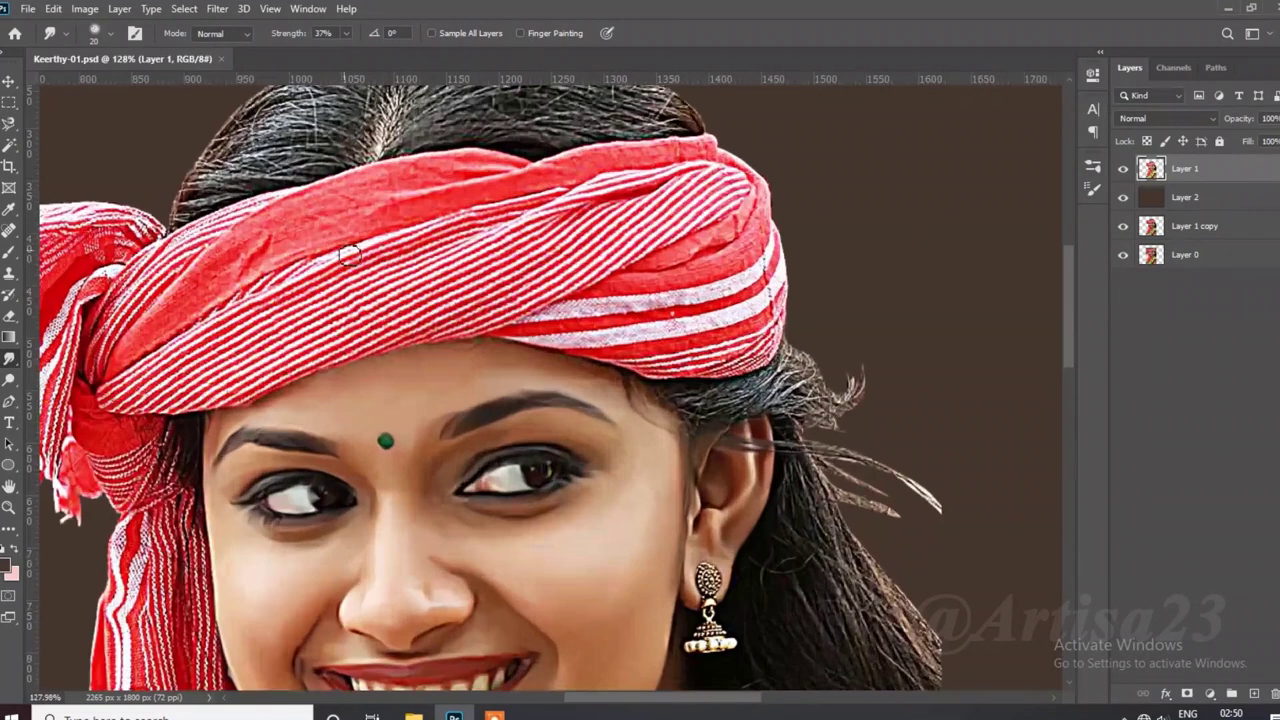
pyautogui.moveTo(693, 183)
pyautogui.mouseDown()
pyautogui.moveTo(600, 250)
pyautogui.moveTo(520, 240)
pyautogui.moveTo(470, 290)
pyautogui.moveTo(551, 250)
pyautogui.moveTo(350, 330)
pyautogui.moveTo(330, 300)
pyautogui.moveTo(290, 290)
pyautogui.moveTo(248, 356)
pyautogui.moveTo(480, 330)
pyautogui.mouseUp()
pyautogui.scroll(2, 248, 356)
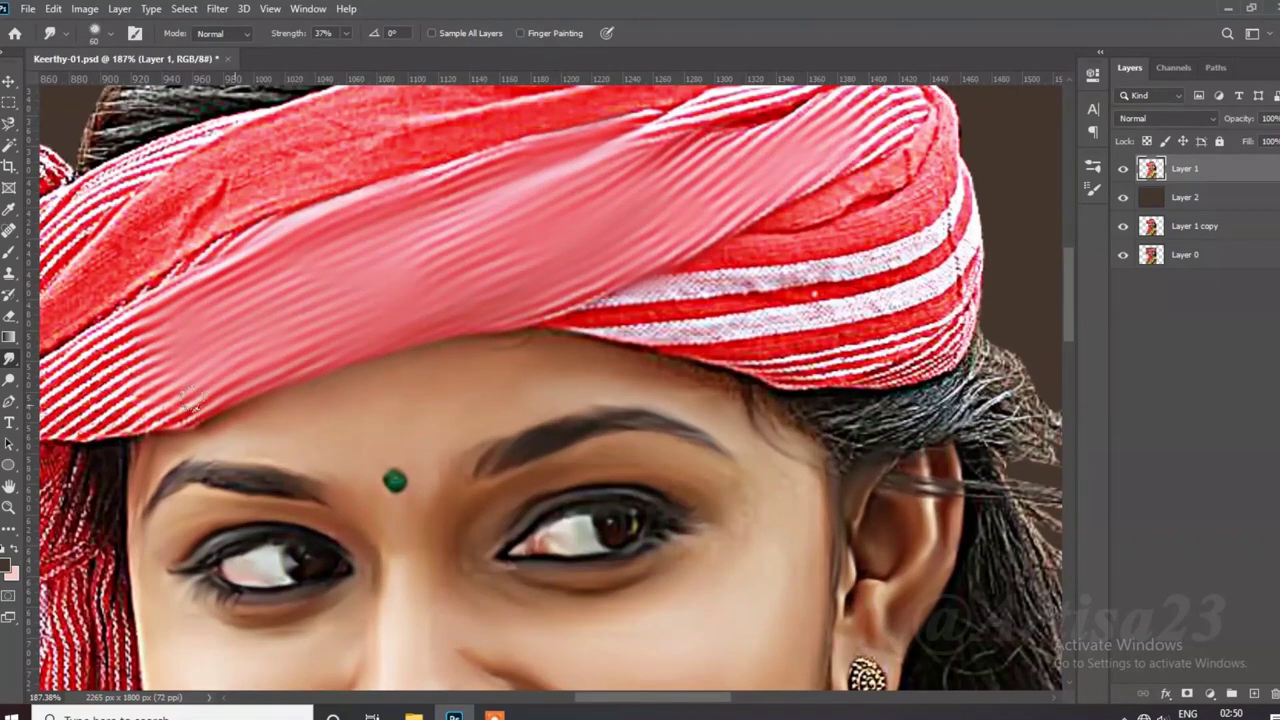
pyautogui.hscroll(-3, 340, 290)
pyautogui.moveTo(341, 290)
pyautogui.mouseDown()
pyautogui.moveTo(540, 240)
pyautogui.moveTo(350, 400)
pyautogui.moveTo(480, 349)
pyautogui.moveTo(311, 303)
pyautogui.mouseUp()
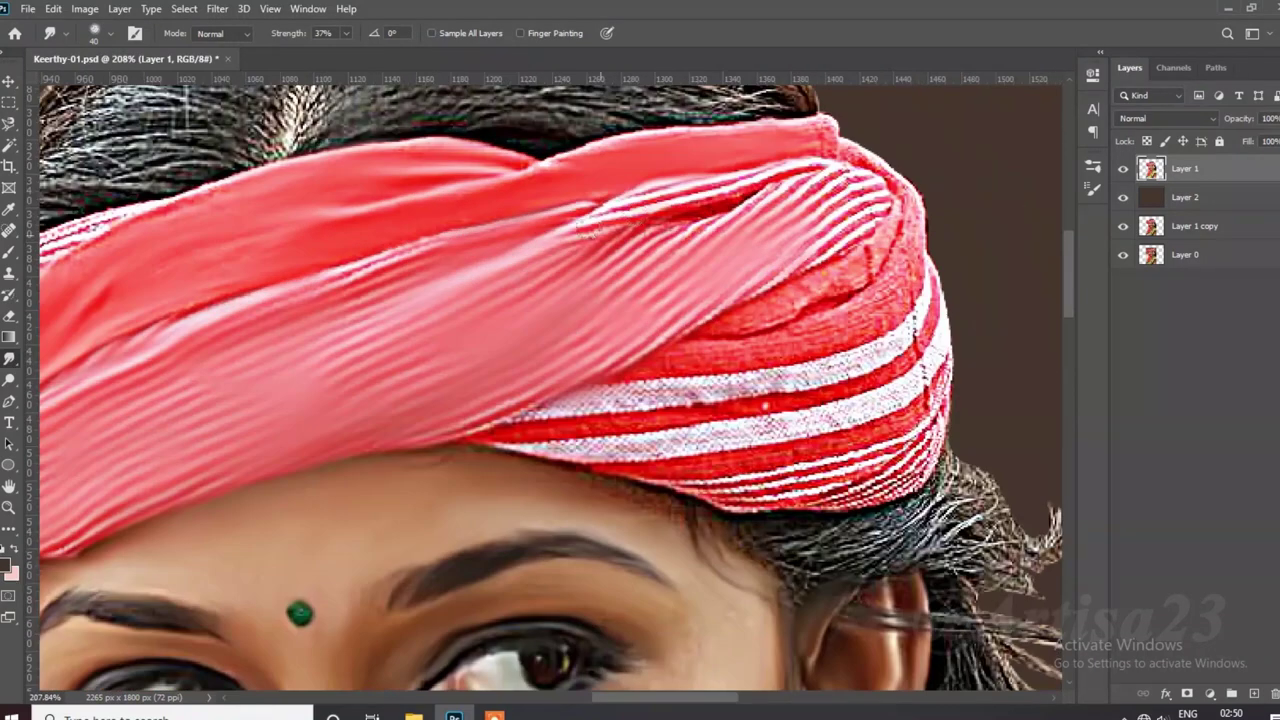
pyautogui.moveTo(590, 230)
pyautogui.mouseDown()
pyautogui.moveTo(760, 190)
pyautogui.moveTo(560, 235)
pyautogui.mouseUp()
pyautogui.moveTo(770, 170)
pyautogui.mouseDown()
pyautogui.moveTo(880, 270)
pyautogui.moveTo(725, 327)
pyautogui.moveTo(883, 209)
pyautogui.mouseUp()
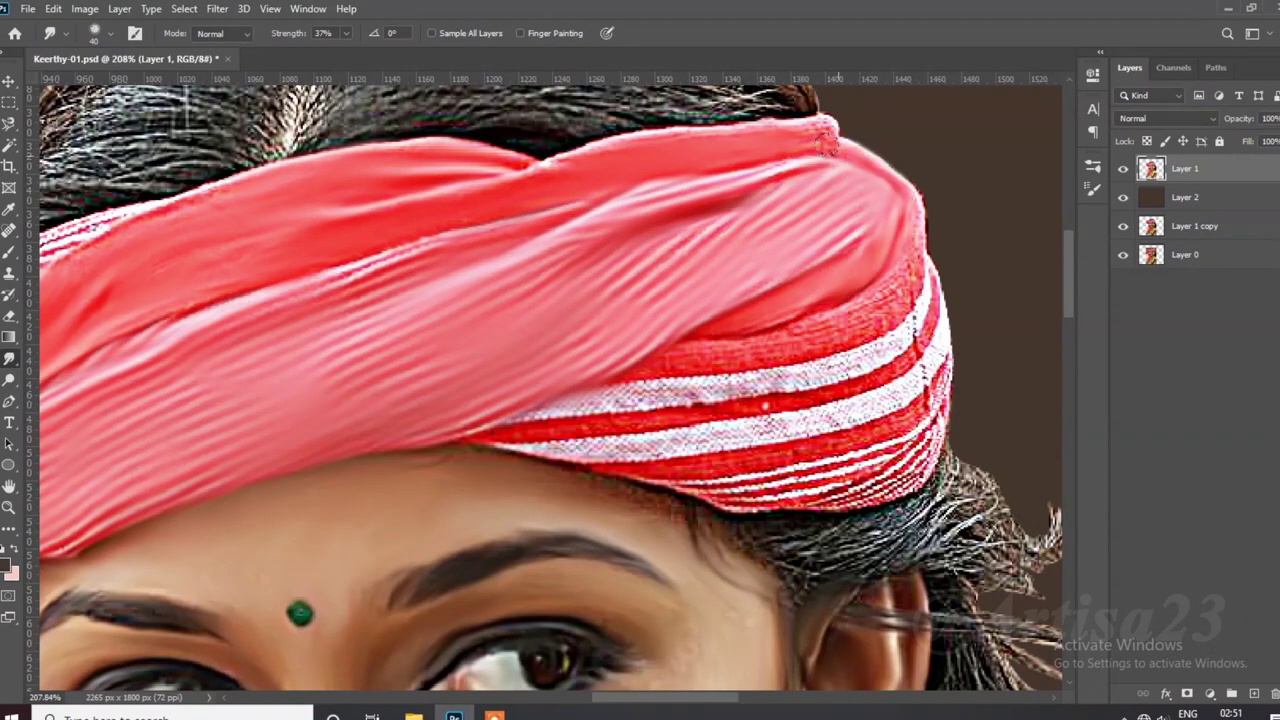
# Step: Blend the lower band's red and white stripes, then save the document
pyautogui.scroll(-1, 790, 275)
pyautogui.moveTo(706, 320)
pyautogui.mouseDown()
pyautogui.moveTo(880, 265)
pyautogui.moveTo(580, 370)
pyautogui.mouseUp()
pyautogui.moveTo(500, 360)
pyautogui.mouseDown()
pyautogui.moveTo(740, 395)
pyautogui.moveTo(899, 266)
pyautogui.moveTo(620, 420)
pyautogui.mouseUp()
pyautogui.moveTo(880, 330); pyautogui.dragTo(710, 440)
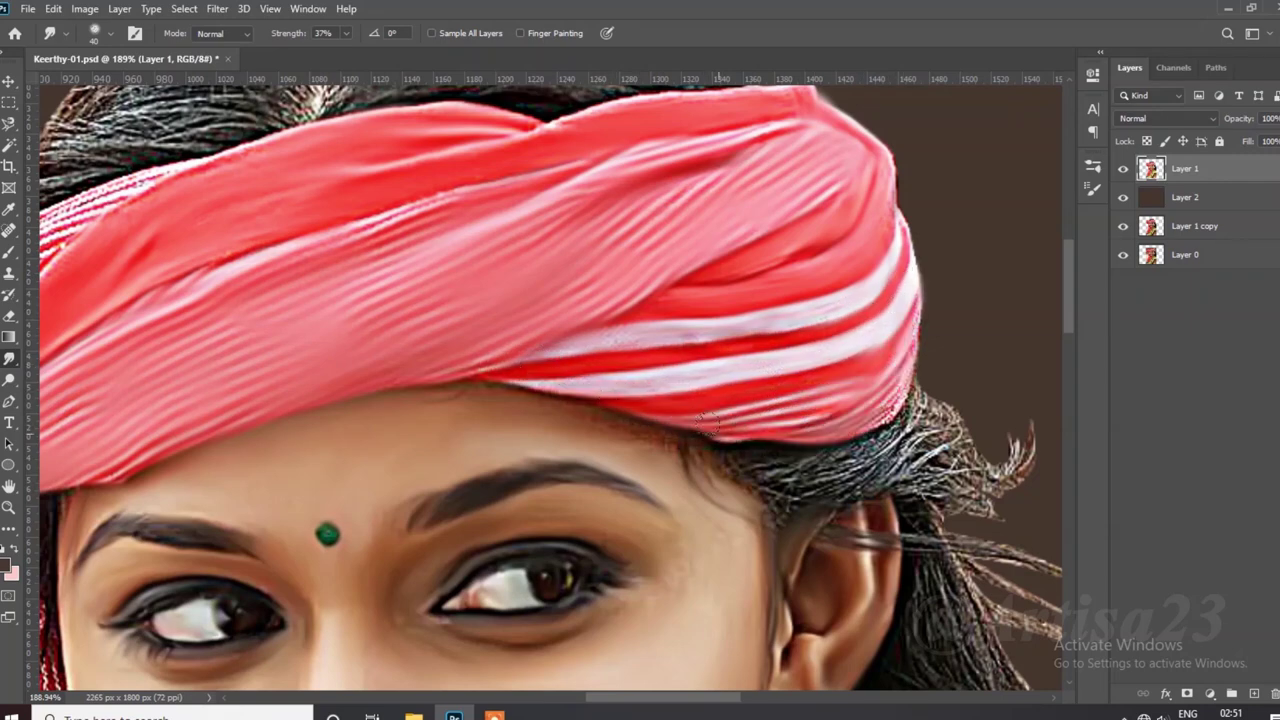
pyautogui.scroll(-5, 725, 280)
pyautogui.hotkey('ctrl', 's')
# Step: Reshape the scarf's left knot, blending its stripes into red streaks
pyautogui.scroll(5, 507, 290)
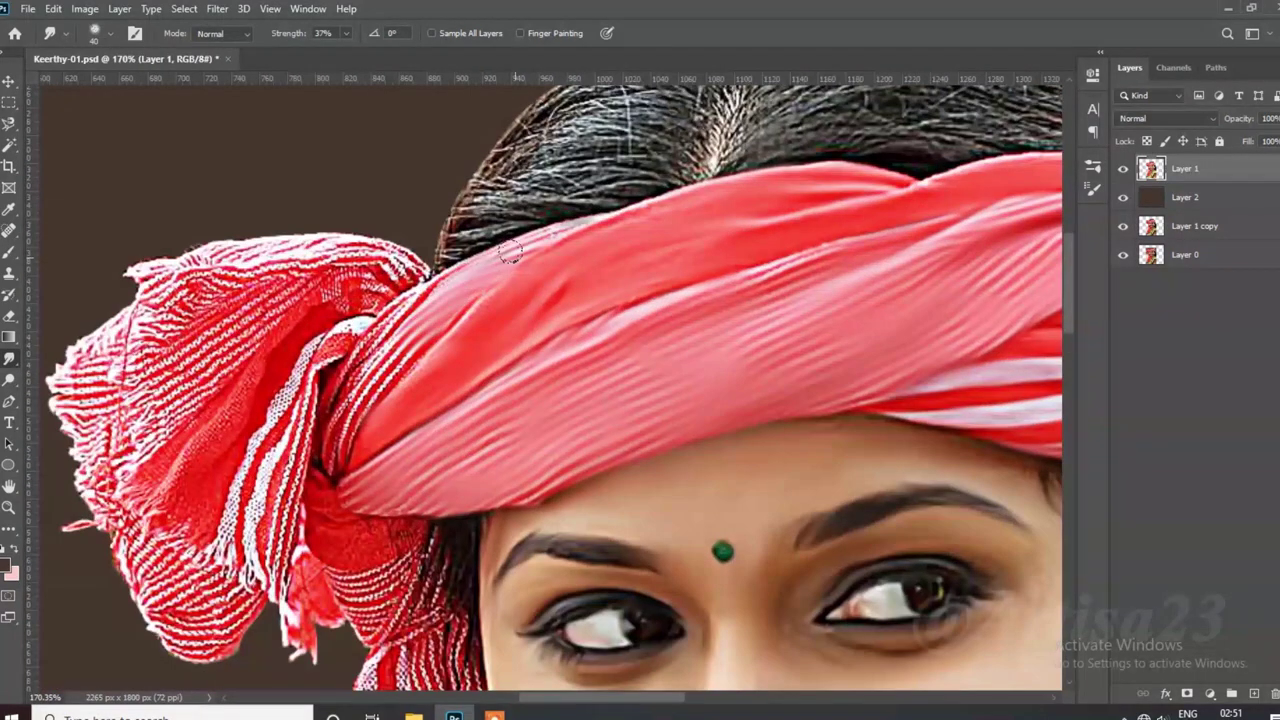
pyautogui.moveTo(510, 252); pyautogui.dragTo(400, 400)
pyautogui.moveTo(400, 330); pyautogui.dragTo(330, 460)
pyautogui.moveTo(390, 300)
pyautogui.mouseDown()
pyautogui.moveTo(320, 370)
pyautogui.moveTo(272, 330)
pyautogui.moveTo(170, 570)
pyautogui.mouseUp()
pyautogui.scroll(1, 350, 330)
pyautogui.moveTo(200, 420); pyautogui.dragTo(130, 540)
pyautogui.moveTo(280, 290); pyautogui.dragTo(150, 440)
pyautogui.moveTo(400, 260)
pyautogui.mouseDown()
pyautogui.moveTo(148, 292)
pyautogui.moveTo(130, 440)
pyautogui.mouseUp()
# Step: Smooth the knot's striped left edge, top and white-striped fold into red
pyautogui.moveTo(150, 300); pyautogui.dragTo(110, 470)
pyautogui.moveTo(170, 262); pyautogui.dragTo(420, 258)
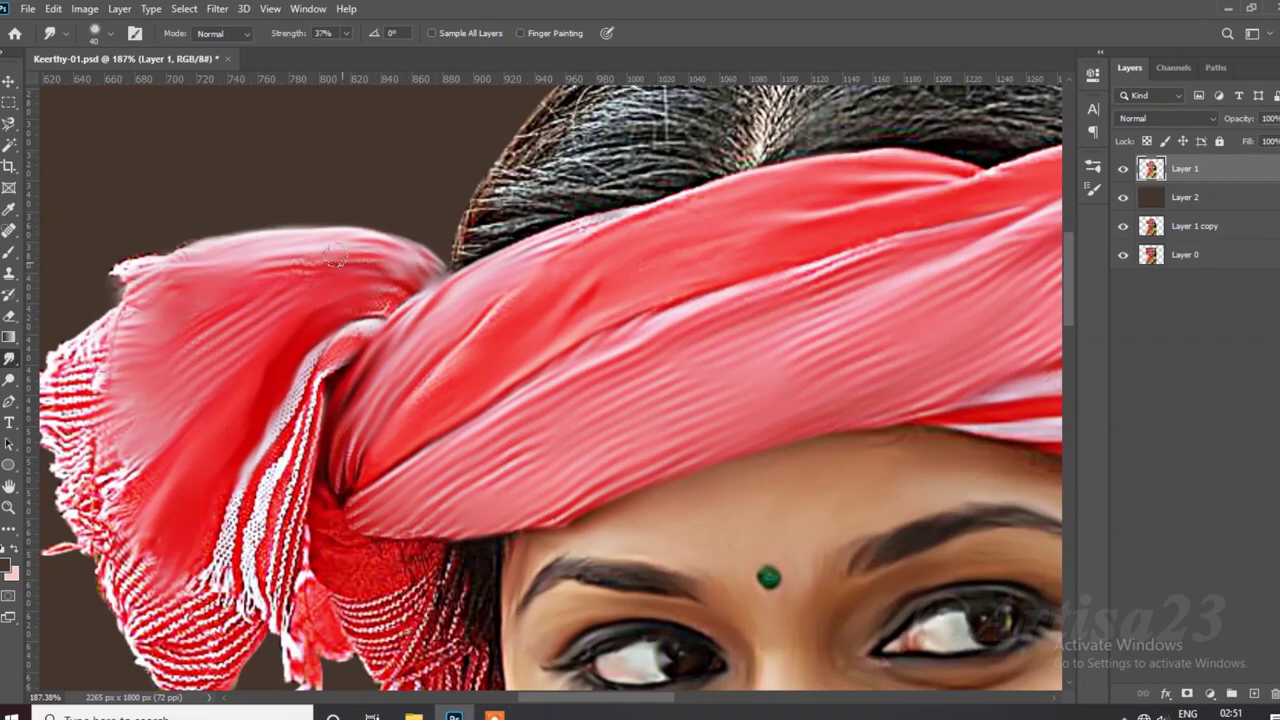
pyautogui.scroll(-2, 335, 258)
pyautogui.moveTo(345, 240)
pyautogui.mouseDown()
pyautogui.moveTo(276, 370)
pyautogui.moveTo(262, 530)
pyautogui.mouseUp()
pyautogui.moveTo(338, 336)
pyautogui.mouseDown()
pyautogui.moveTo(342, 427)
pyautogui.moveTo(366, 505)
pyautogui.mouseUp()
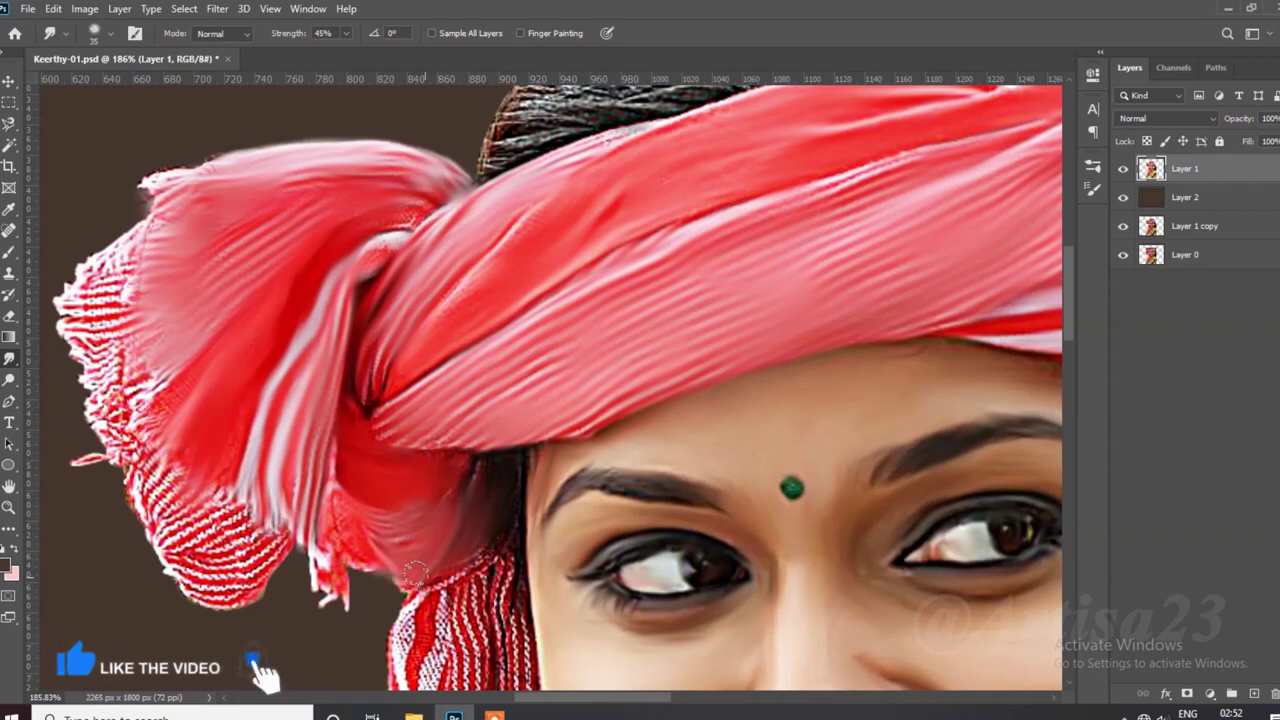
# Step: Smudge the scarf hanging beside the face and its lower white stripes into red
pyautogui.scroll(-1, 434, 456)
pyautogui.scroll(-1, 434, 456)
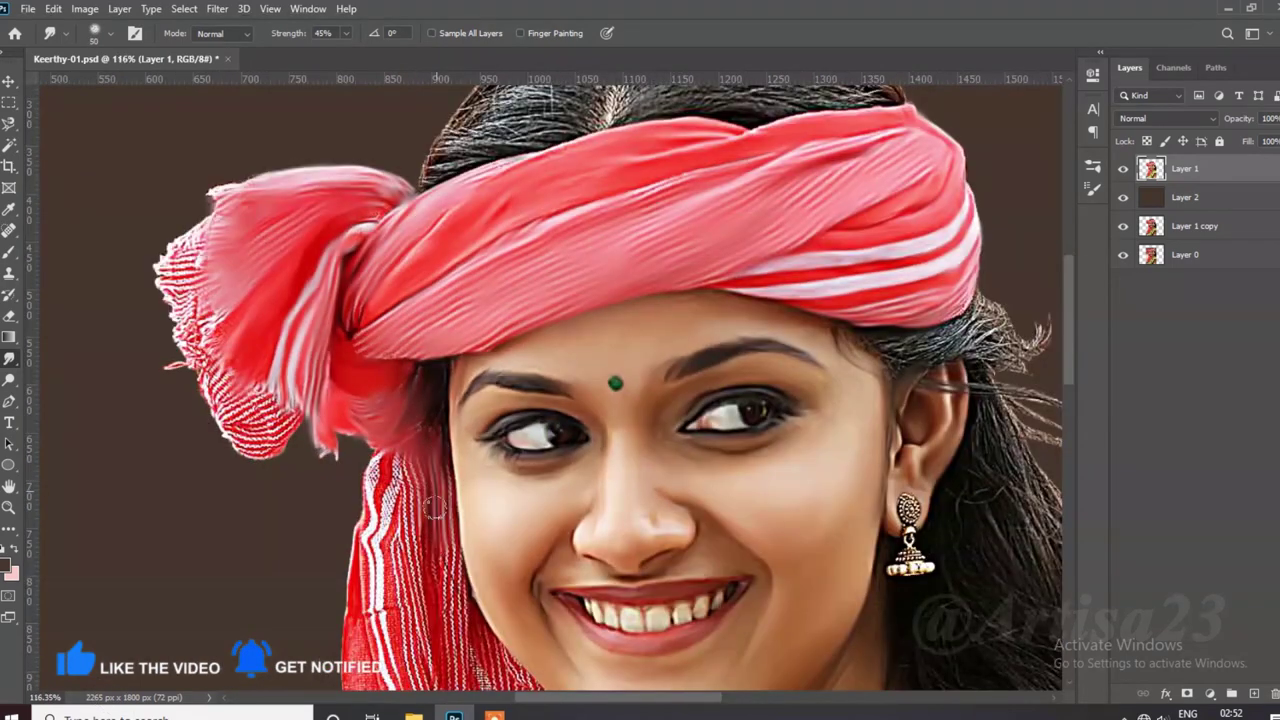
pyautogui.scroll(1, 380, 480)
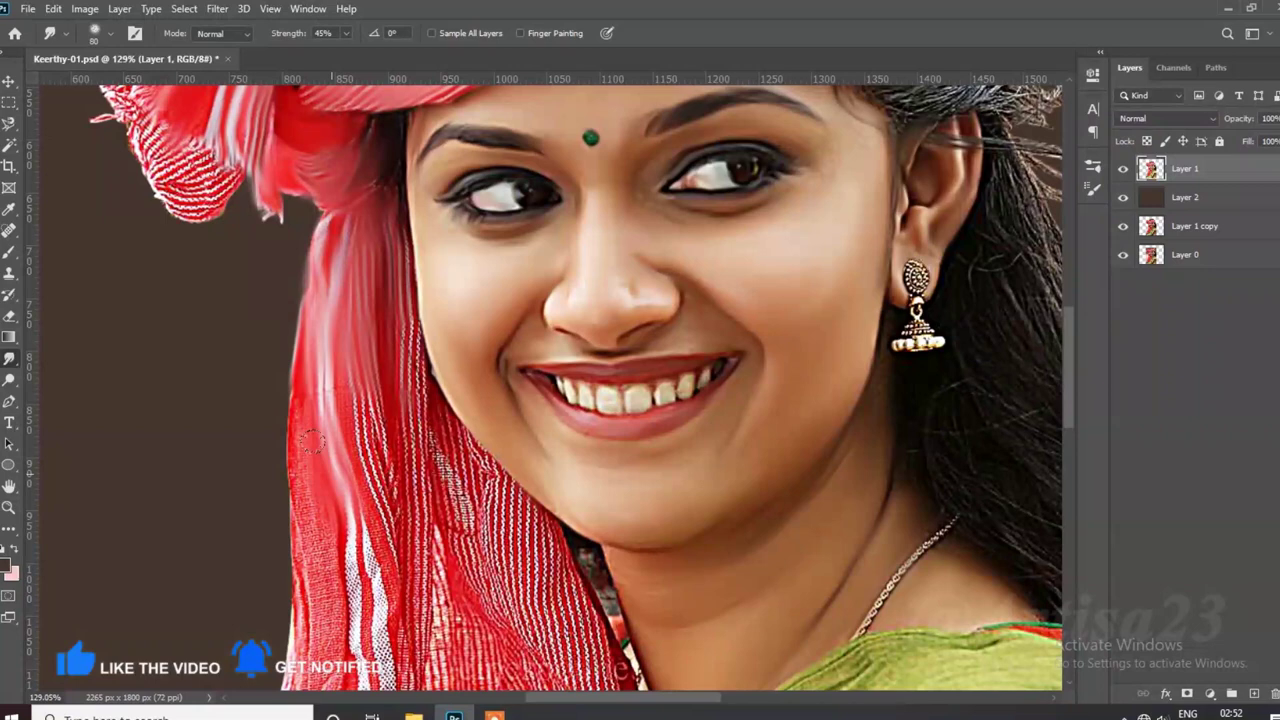
pyautogui.scroll(-1, 330, 460)
pyautogui.scroll(-1, 330, 470)
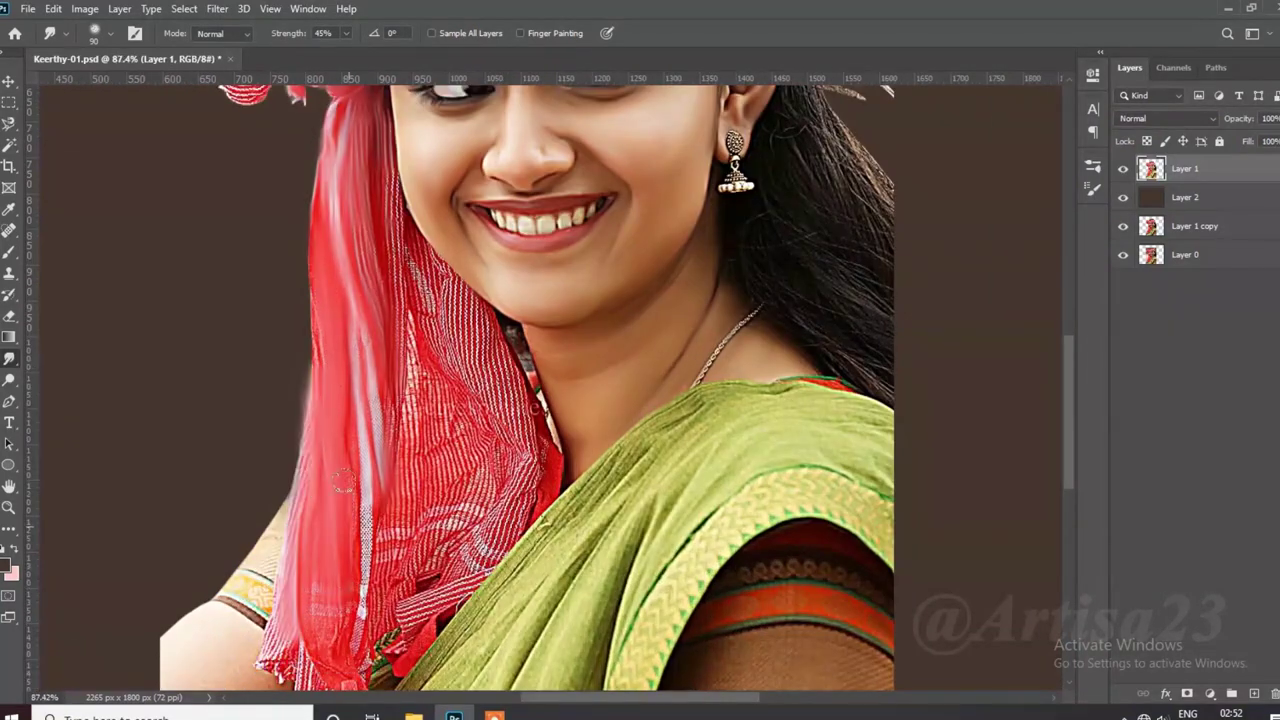
pyautogui.moveTo(343, 480); pyautogui.dragTo(420, 400)
pyautogui.scroll(3, 416, 345)
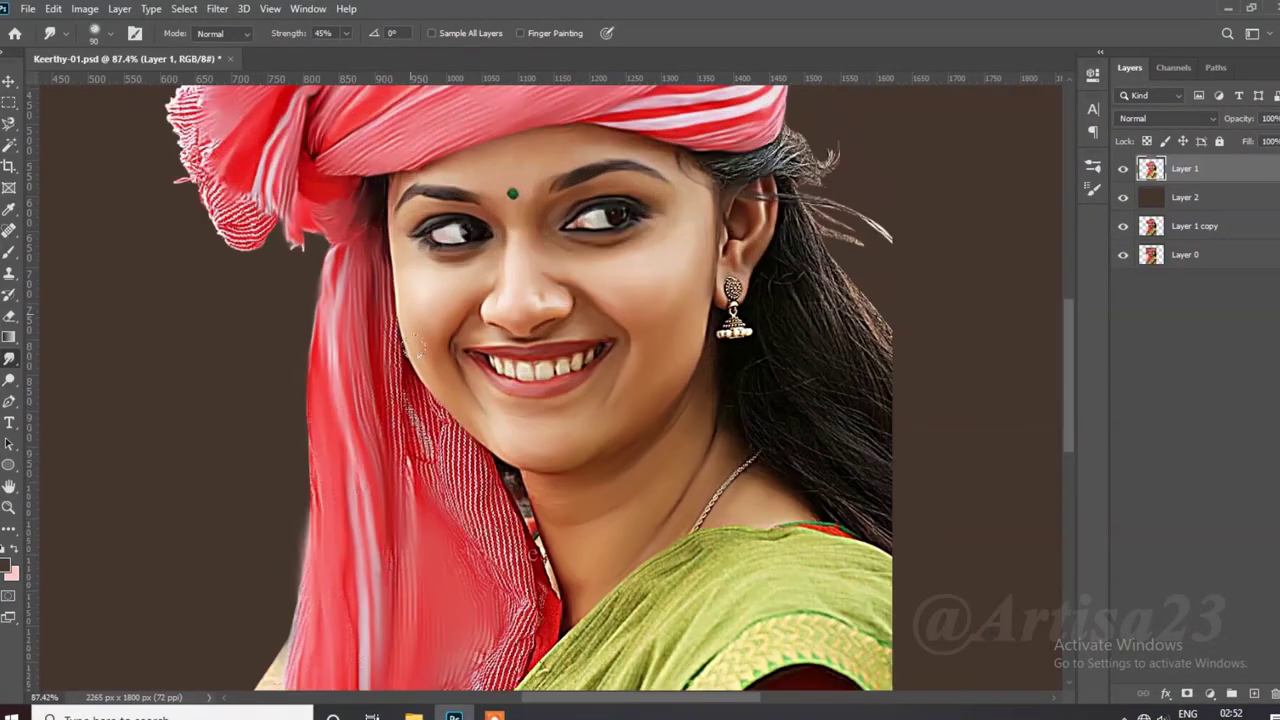
pyautogui.scroll(3, 428, 383)
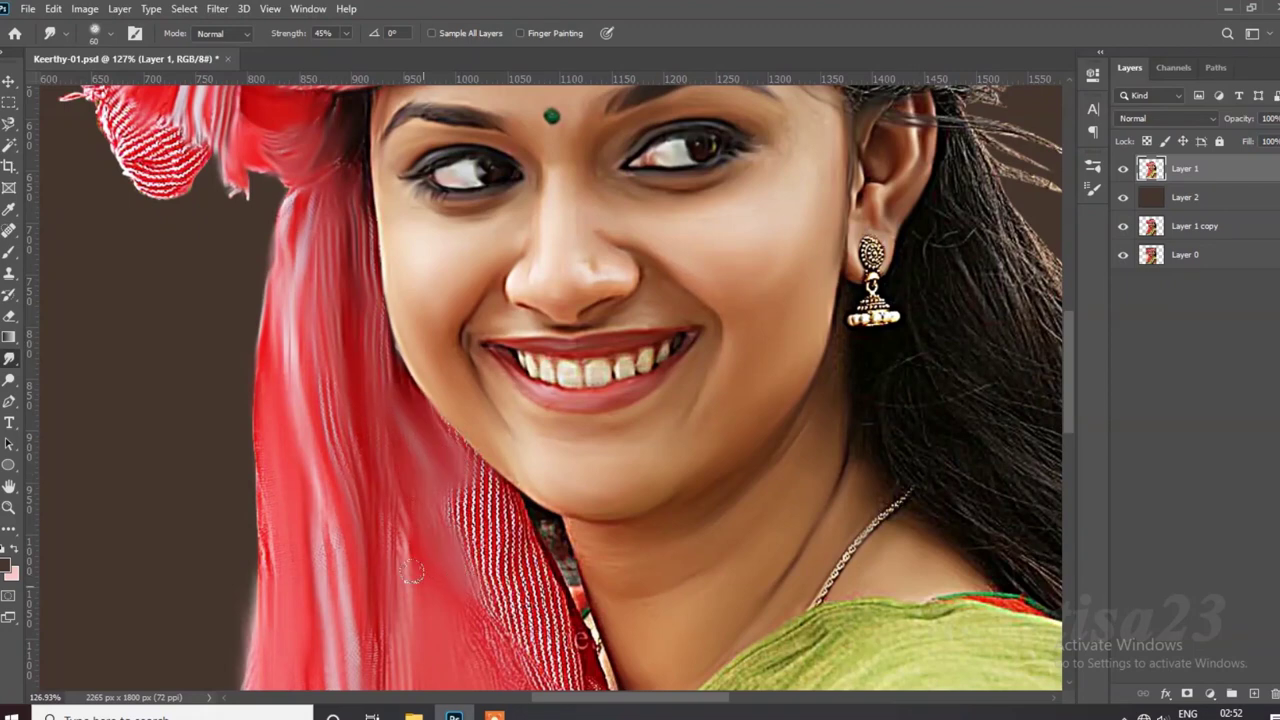
pyautogui.moveTo(412, 572); pyautogui.dragTo(455, 457)
# Step: Smooth the remaining white stripes on the hanging scarf toward the shoulder
pyautogui.scroll(-3, 463, 453)
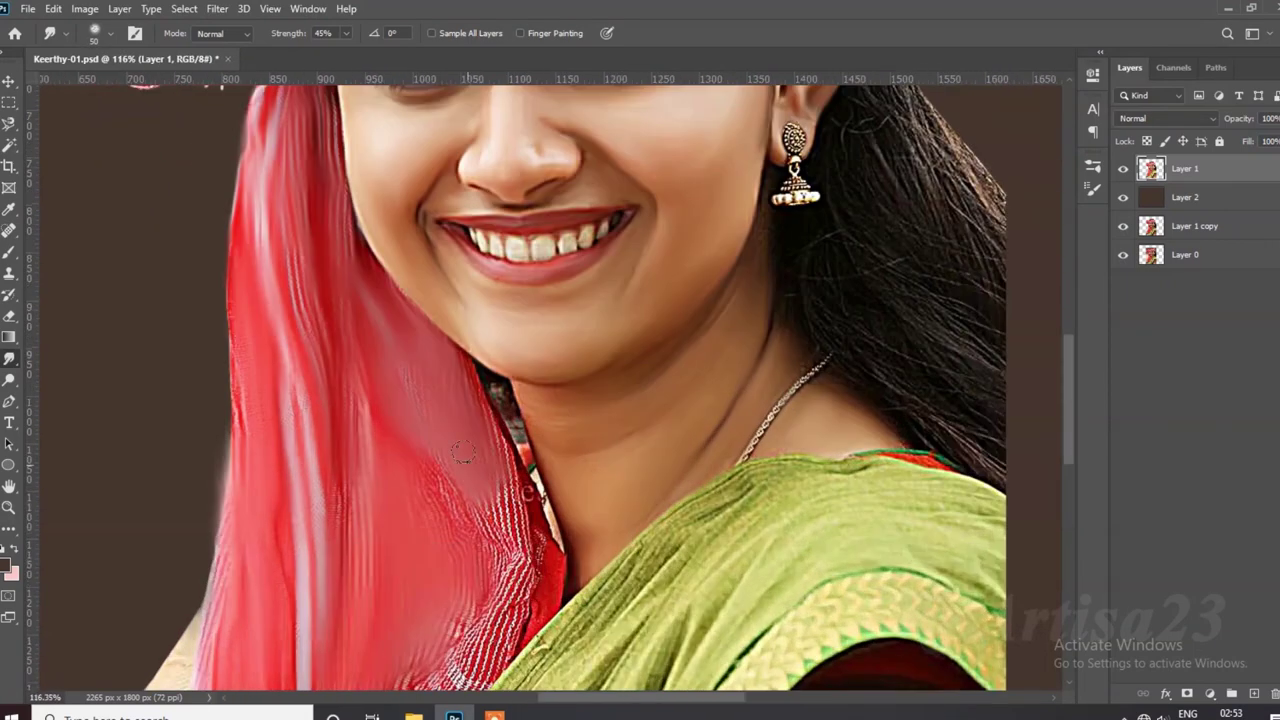
pyautogui.scroll(4, 488, 411)
pyautogui.scroll(-3, 520, 450)
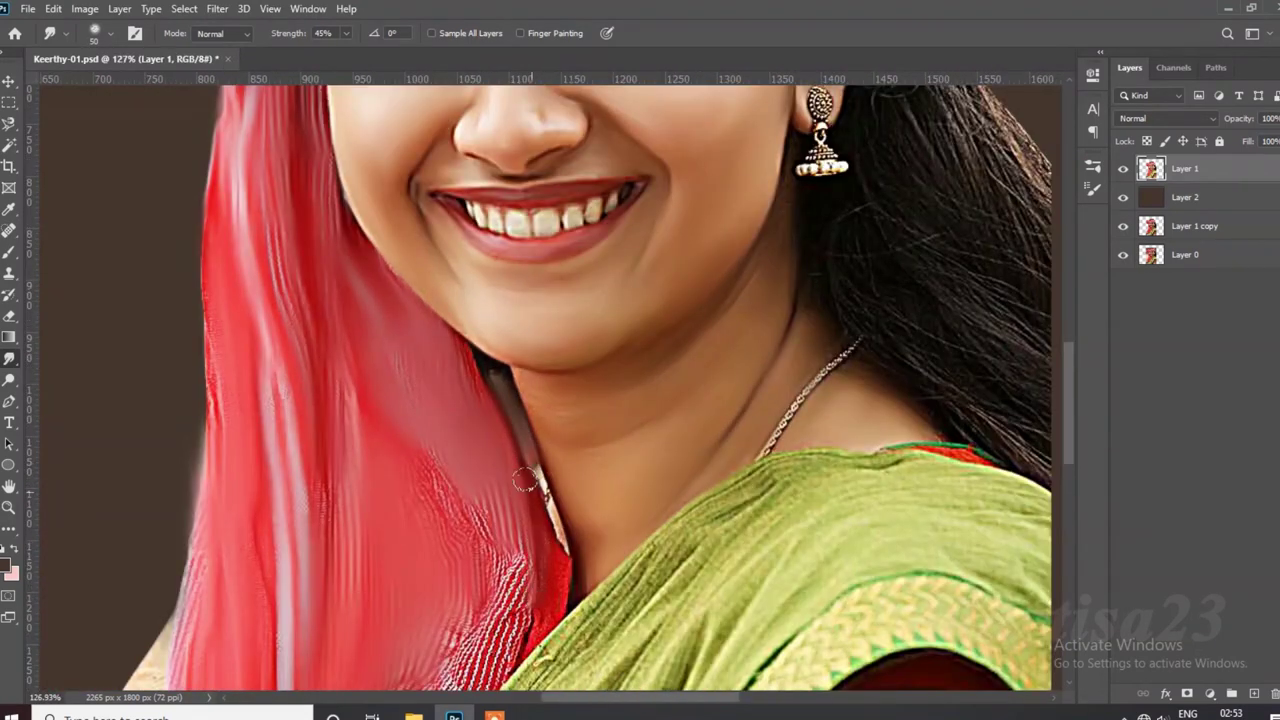
pyautogui.scroll(-5, 524, 482)
pyautogui.scroll(4, 490, 479)
pyautogui.moveTo(490, 538); pyautogui.dragTo(373, 623)
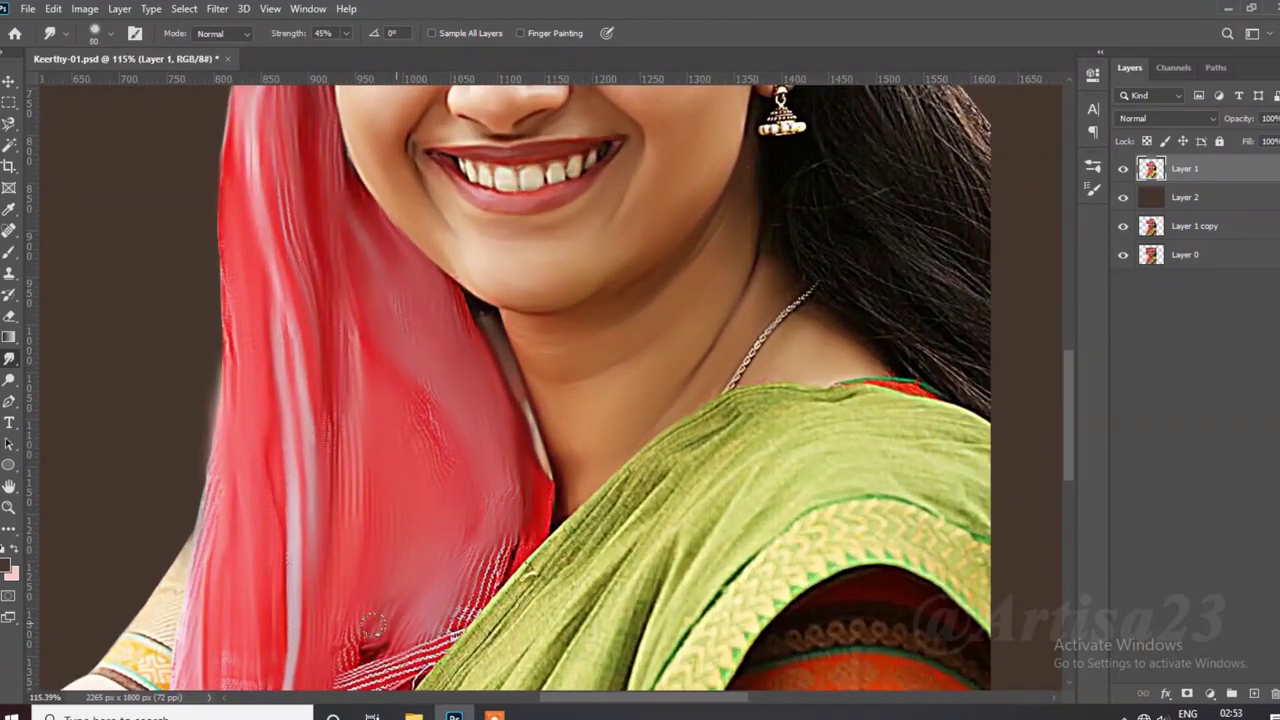
pyautogui.scroll(-4, 375, 610)
pyautogui.scroll(4, 409, 443)
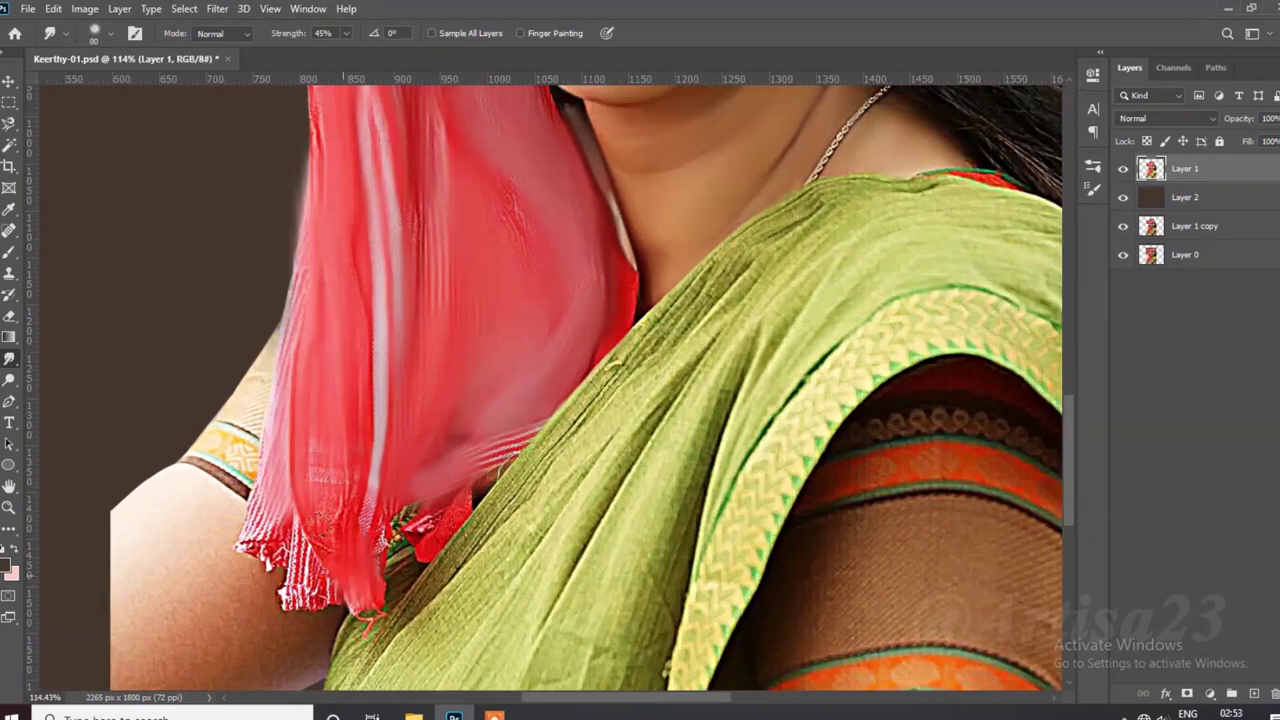
pyautogui.scroll(3, 250, 450)
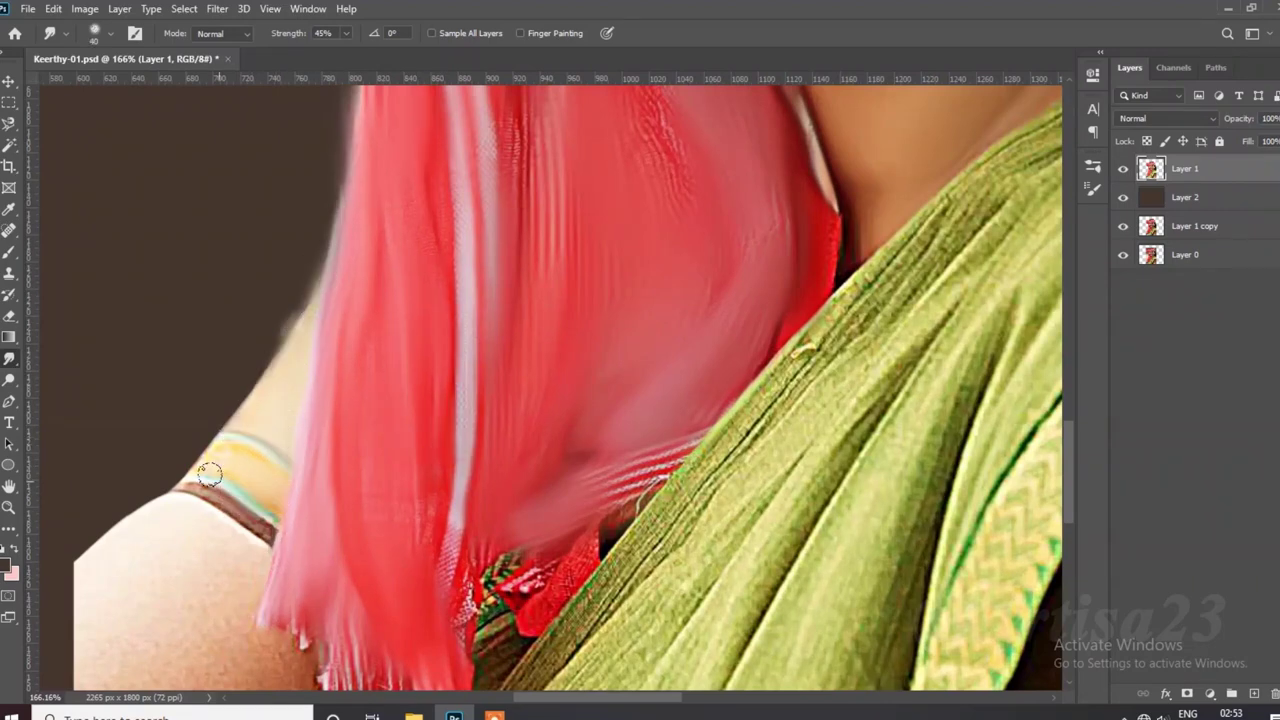
pyautogui.scroll(-4, 208, 474)
pyautogui.scroll(3, 409, 261)
# Step: Smudge the green saree folds smooth and push its paint past the image's bottom edge
pyautogui.scroll(-2, 362, 447)
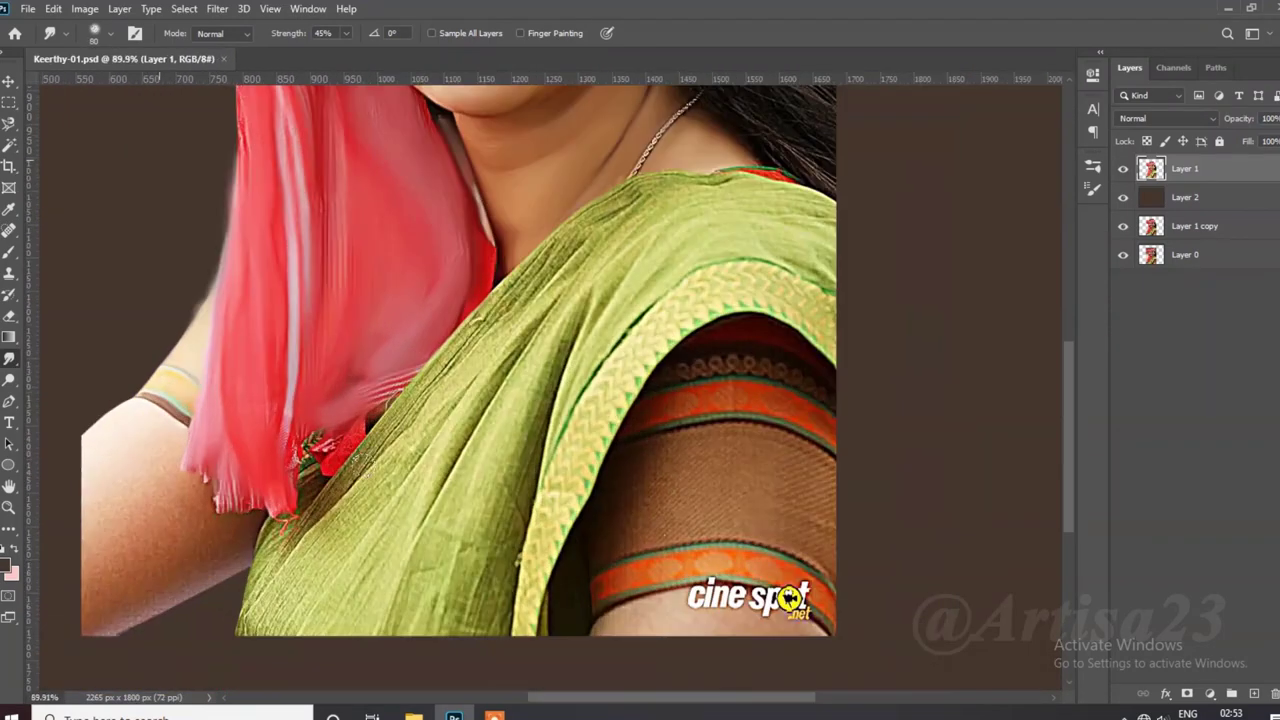
pyautogui.scroll(3, 330, 440)
pyautogui.scroll(-2, 250, 540)
pyautogui.scroll(2, 337, 497)
pyautogui.moveTo(400, 430); pyautogui.dragTo(650, 120)
pyautogui.scroll(-1, 500, 300)
pyautogui.moveTo(390, 470); pyautogui.dragTo(370, 555)
pyautogui.moveTo(413, 408); pyautogui.dragTo(600, 220)
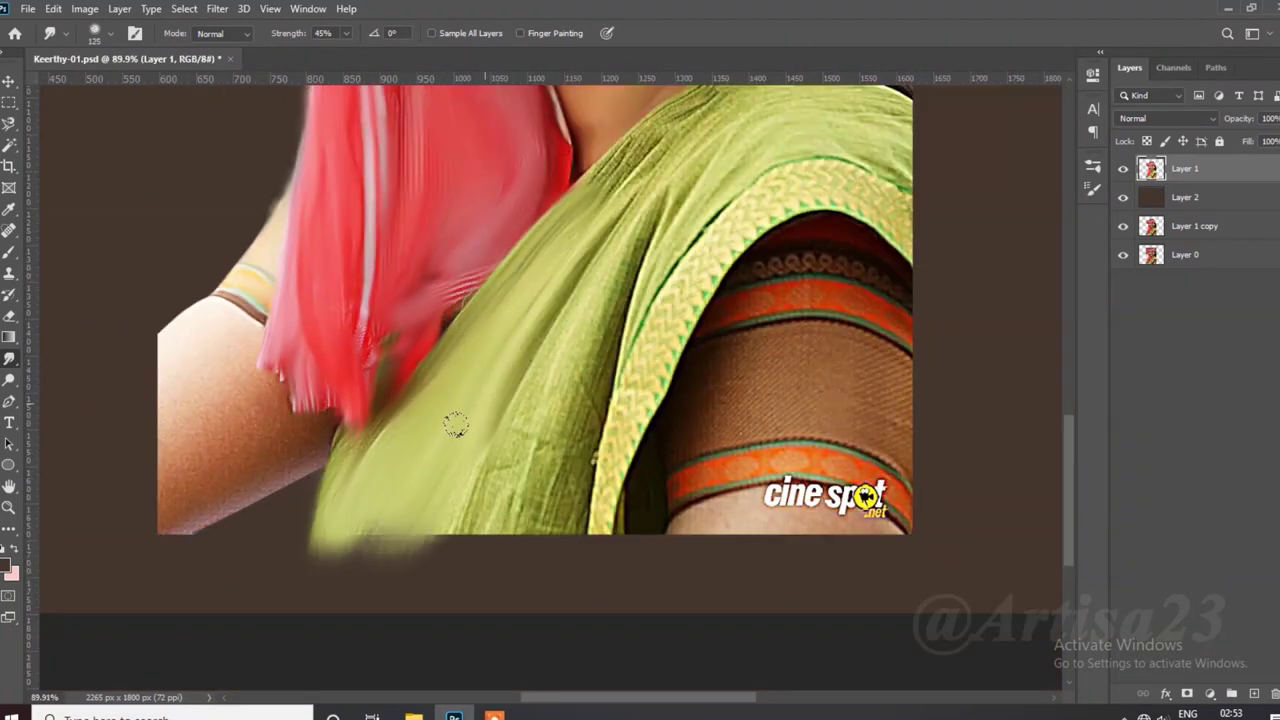
pyautogui.moveTo(540, 300); pyautogui.dragTo(560, 565)
pyautogui.moveTo(400, 510); pyautogui.dragTo(550, 575)
pyautogui.moveTo(600, 460); pyautogui.dragTo(610, 565)
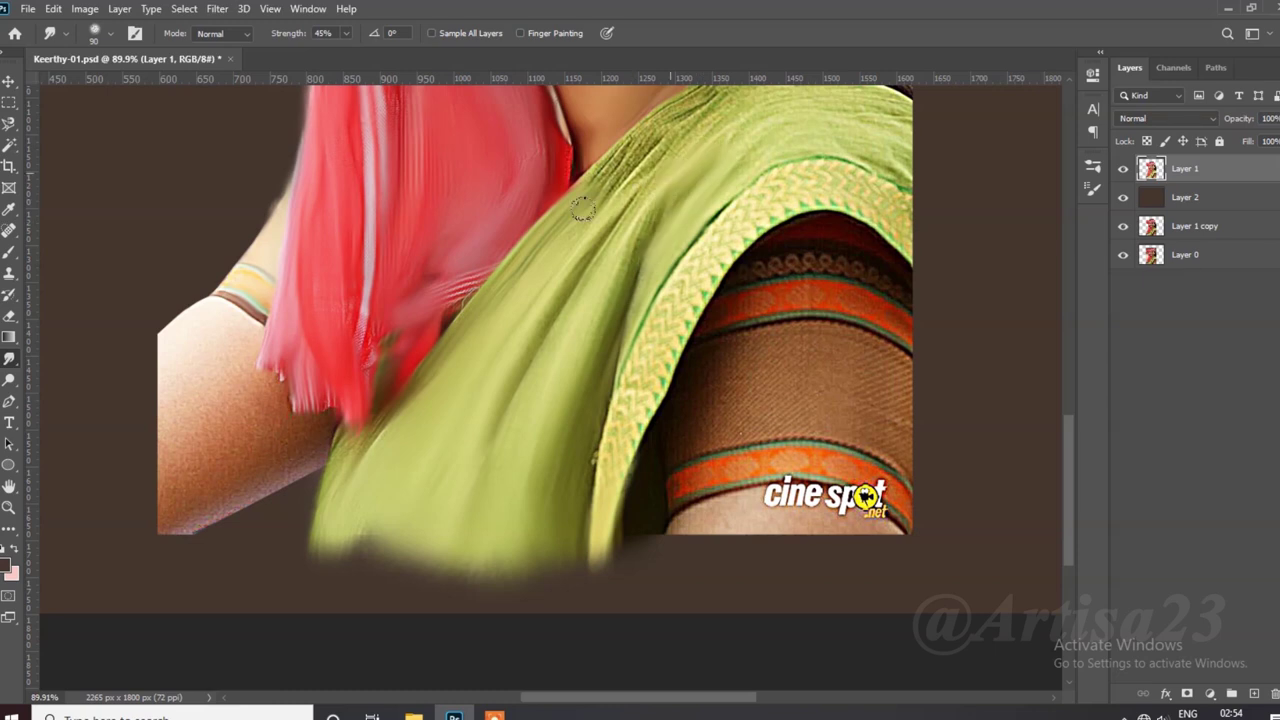
# Step: Pull the saree shoulder out into the background with smudge strokes
pyautogui.scroll(2, 712, 200)
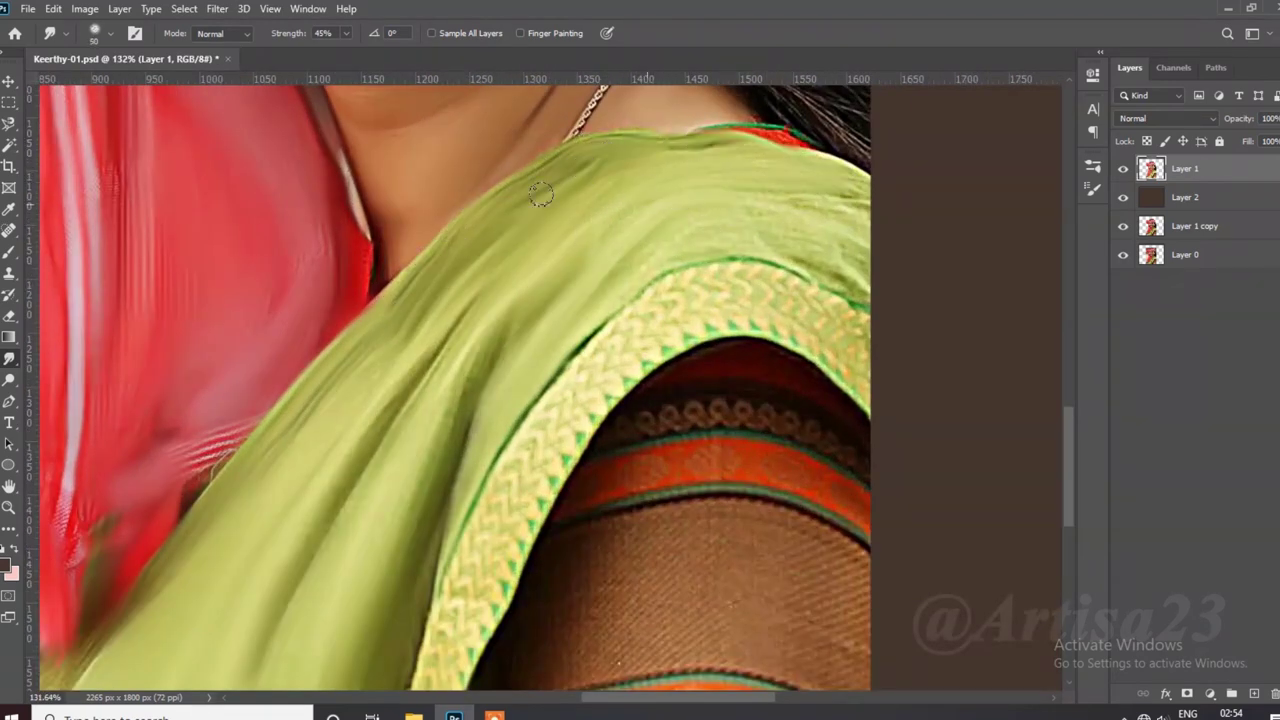
pyautogui.scroll(1, 540, 195)
pyautogui.moveTo(690, 180); pyautogui.dragTo(870, 240)
pyautogui.moveTo(770, 160); pyautogui.dragTo(920, 290)
pyautogui.moveTo(766, 214)
pyautogui.mouseDown()
pyautogui.moveTo(857, 318)
pyautogui.moveTo(880, 505)
pyautogui.mouseUp()
# Step: Blend the braided border into the green saree
pyautogui.moveTo(350, 320); pyautogui.dragTo(300, 430)
pyautogui.moveTo(340, 380); pyautogui.dragTo(654, 254)
pyautogui.moveTo(580, 270)
pyautogui.mouseDown()
pyautogui.moveTo(710, 320)
pyautogui.moveTo(505, 343)
pyautogui.moveTo(330, 640)
pyautogui.mouseUp()
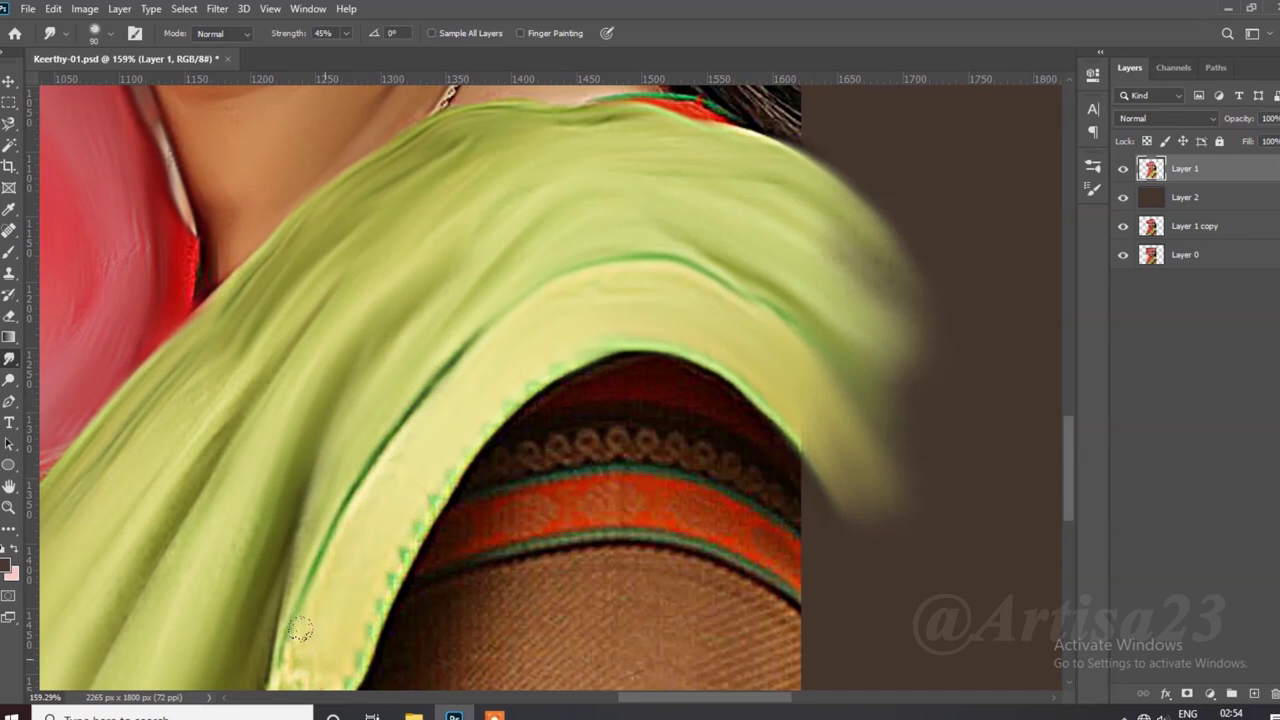
pyautogui.scroll(-1, 420, 450)
pyautogui.scroll(-1, 411, 578)
pyautogui.scroll(-1, 420, 535)
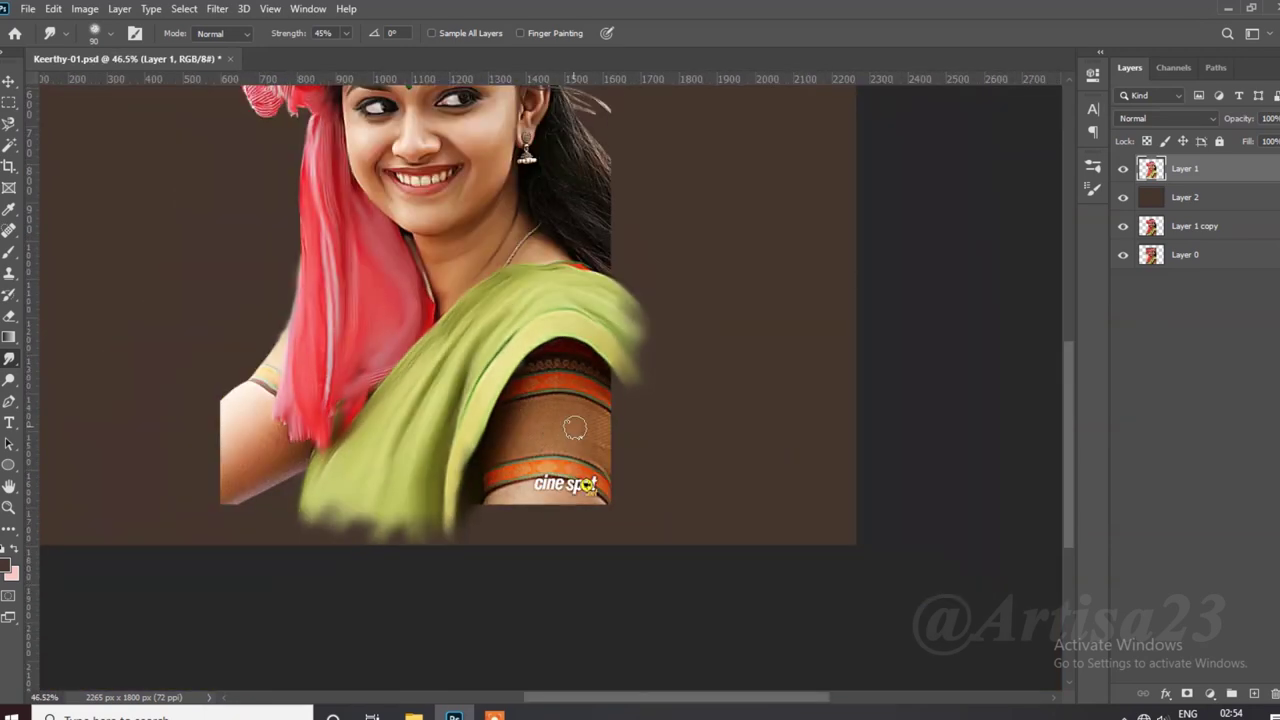
pyautogui.scroll(2, 229, 465)
pyautogui.scroll(1, 223, 478)
# Step: Soften the arm's left edge
pyautogui.moveTo(205, 306)
pyautogui.mouseDown()
pyautogui.moveTo(183, 320)
pyautogui.moveTo(109, 534)
pyautogui.mouseUp()
pyautogui.moveTo(160, 300); pyautogui.dragTo(130, 470)
pyautogui.scroll(-1, 675, 378)
pyautogui.scroll(1, 675, 378)
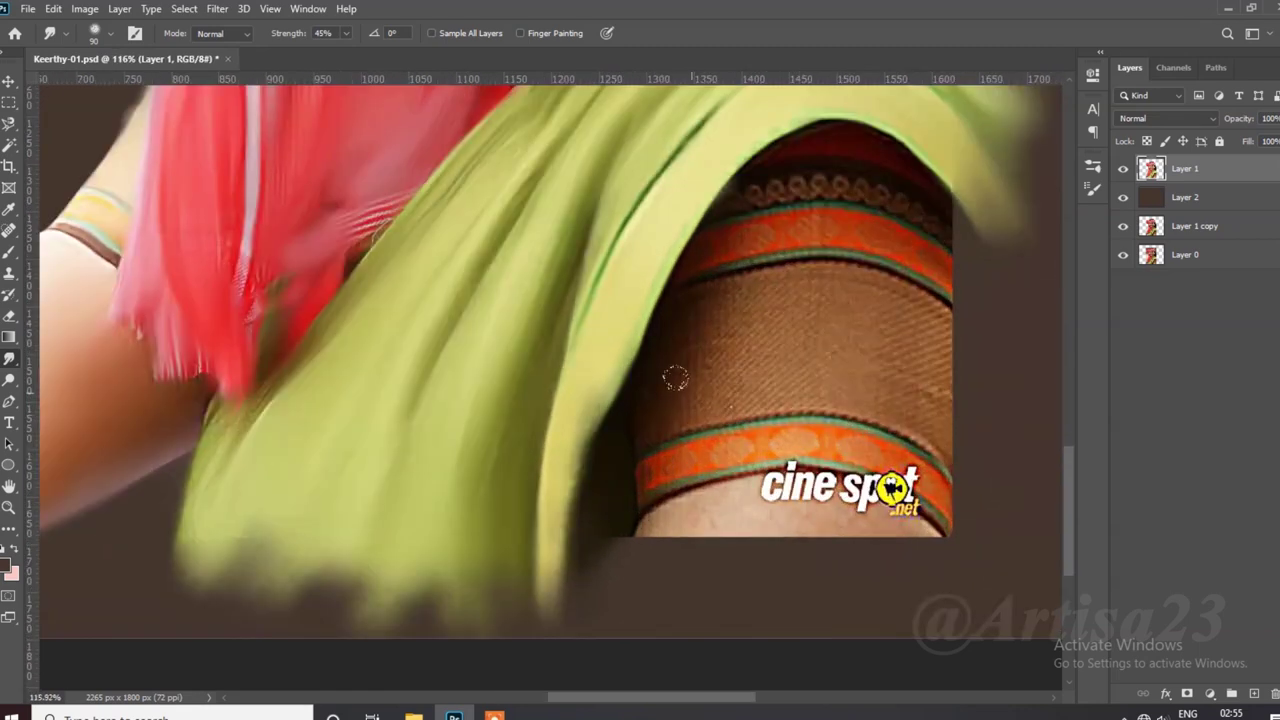
pyautogui.scroll(2, 860, 400)
# Step: Smooth the mesh texture on the brown sleeve
pyautogui.moveTo(760, 240)
pyautogui.mouseDown()
pyautogui.moveTo(591, 294)
pyautogui.moveTo(846, 317)
pyautogui.moveTo(690, 350)
pyautogui.moveTo(980, 330)
pyautogui.moveTo(960, 460)
pyautogui.moveTo(840, 453)
pyautogui.moveTo(886, 543)
pyautogui.moveTo(800, 520)
pyautogui.moveTo(871, 523)
pyautogui.moveTo(952, 488)
pyautogui.moveTo(600, 590)
pyautogui.moveTo(500, 594)
pyautogui.moveTo(960, 590)
pyautogui.mouseUp()
pyautogui.scroll(-3, 790, 492)
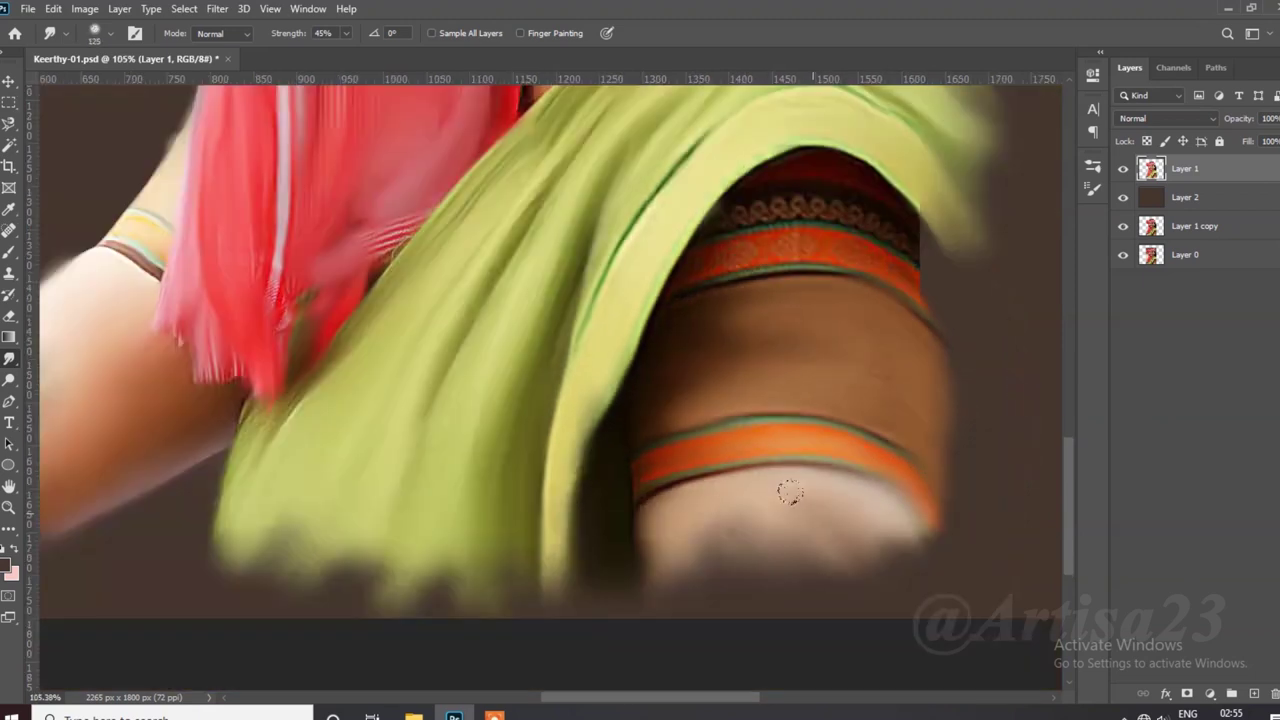
pyautogui.scroll(3, 890, 255)
# Step: Smooth the orange sleeve band's edges and blend its lower green edge with a smaller brush
pyautogui.moveTo(845, 225); pyautogui.dragTo(957, 320)
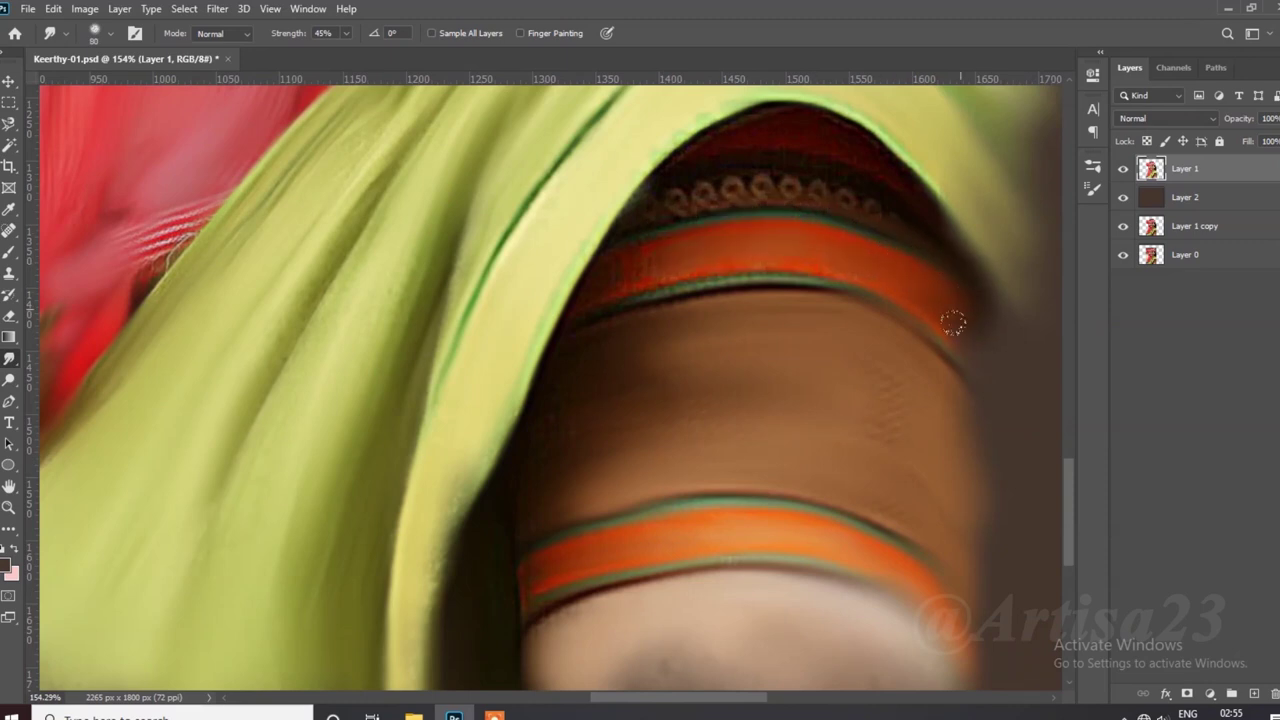
pyautogui.press('[')
pyautogui.moveTo(840, 298); pyautogui.dragTo(600, 310)
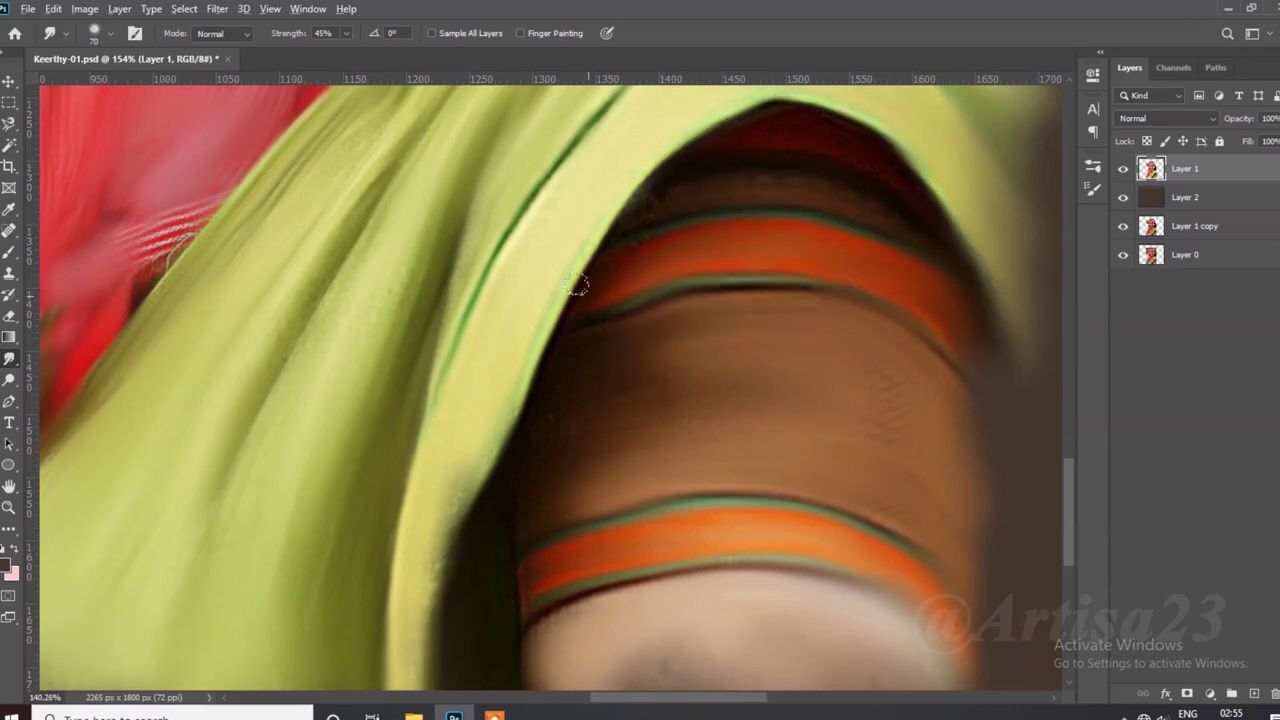
pyautogui.scroll(-4, 1015, 330)
pyautogui.scroll(-2, 746, 517)
pyautogui.scroll(3, 746, 517)
pyautogui.scroll(-3, 766, 646)
pyautogui.scroll(4, 660, 400)
pyautogui.scroll(1, 660, 400)
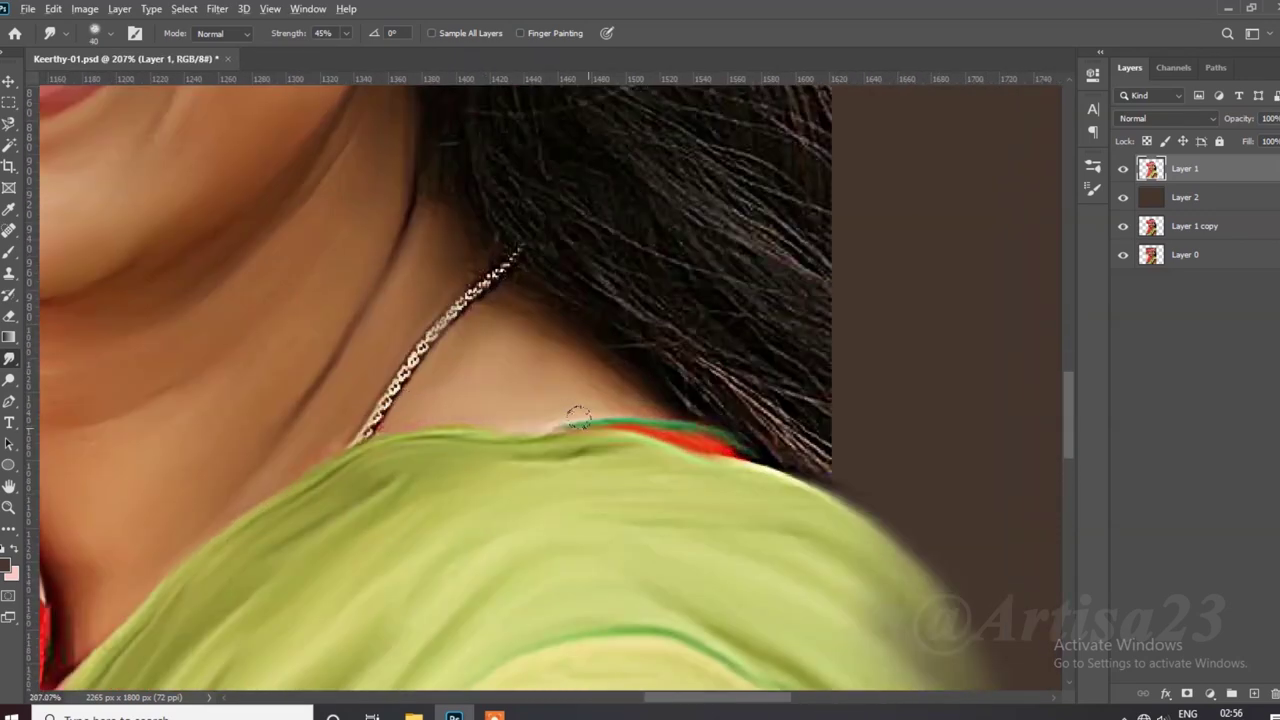
pyautogui.scroll(-5, 579, 418)
pyautogui.scroll(1, 686, 397)
pyautogui.scroll(2, 651, 409)
pyautogui.scroll(3, 462, 232)
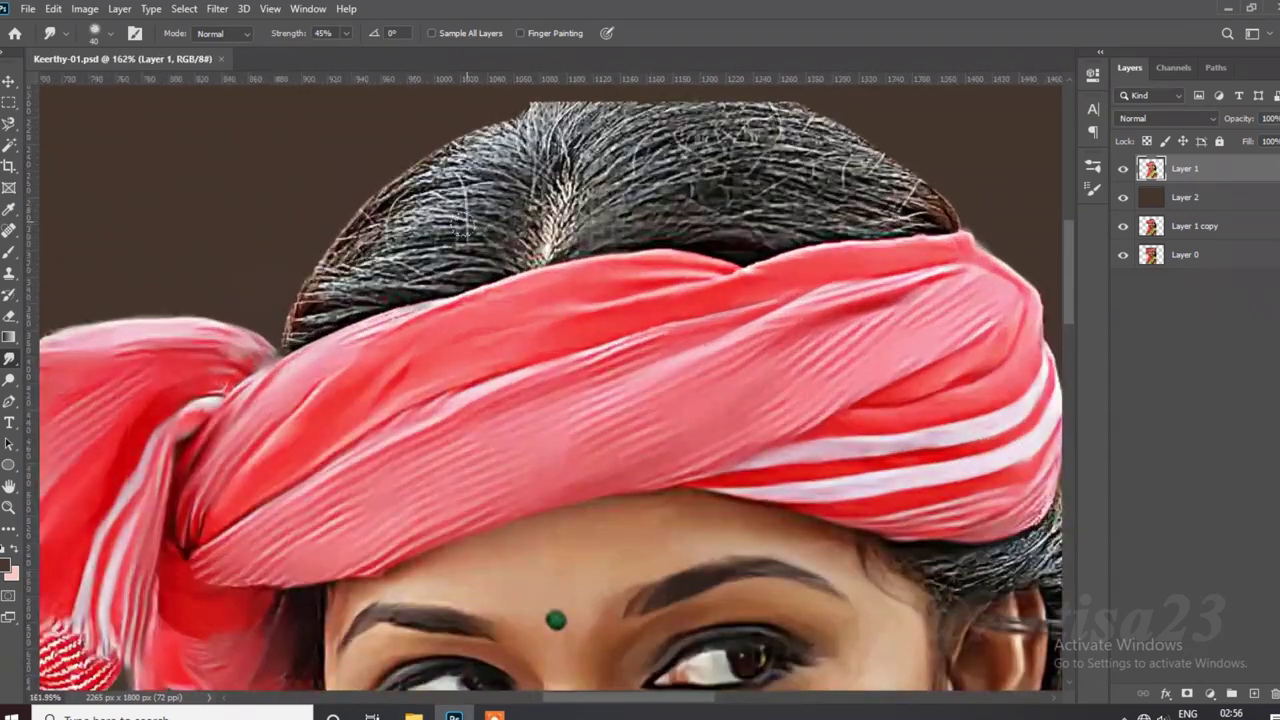
pyautogui.scroll(2, 462, 232)
# Step: Smudge the hair around the part into soft strokes, adjusting brush size as needed
pyautogui.moveTo(550, 270)
pyautogui.mouseDown()
pyautogui.moveTo(660, 200)
pyautogui.moveTo(840, 150)
pyautogui.moveTo(755, 225)
pyautogui.moveTo(900, 200)
pyautogui.moveTo(1000, 290)
pyautogui.moveTo(740, 300)
pyautogui.moveTo(530, 275)
pyautogui.mouseUp()
pyautogui.press('[')
pyautogui.moveTo(480, 320)
pyautogui.mouseDown()
pyautogui.moveTo(515, 200)
pyautogui.moveTo(505, 290)
pyautogui.mouseUp()
pyautogui.scroll(2, 505, 270)
pyautogui.press('[')
pyautogui.press('[')
pyautogui.moveTo(580, 220)
pyautogui.mouseDown()
pyautogui.moveTo(500, 290)
pyautogui.moveTo(510, 340)
pyautogui.moveTo(500, 180)
pyautogui.mouseUp()
pyautogui.press(']')
pyautogui.moveTo(480, 250); pyautogui.dragTo(380, 380)
pyautogui.moveTo(380, 330)
pyautogui.mouseDown()
pyautogui.moveTo(468, 256)
pyautogui.moveTo(380, 170)
pyautogui.moveTo(290, 260)
pyautogui.moveTo(337, 294)
pyautogui.moveTo(190, 390)
pyautogui.moveTo(140, 260)
pyautogui.moveTo(200, 300)
pyautogui.mouseUp()
pyautogui.press('[')
# Step: Soften the hair along its left edge and across the top of the head
pyautogui.moveTo(280, 390)
pyautogui.mouseDown()
pyautogui.moveTo(172, 318)
pyautogui.moveTo(300, 400)
pyautogui.moveTo(110, 470)
pyautogui.mouseUp()
pyautogui.moveTo(500, 250); pyautogui.dragTo(360, 320)
pyautogui.moveTo(620, 130)
pyautogui.mouseDown()
pyautogui.moveTo(420, 150)
pyautogui.moveTo(660, 150)
pyautogui.mouseUp()
pyautogui.scroll(-3, 521, 205)
pyautogui.moveTo(540, 145); pyautogui.dragTo(740, 117)
pyautogui.moveTo(660, 125); pyautogui.dragTo(790, 140)
pyautogui.scroll(-2, 879, 252)
pyautogui.scroll(-3, 879, 252)
pyautogui.scroll(4, 737, 420)
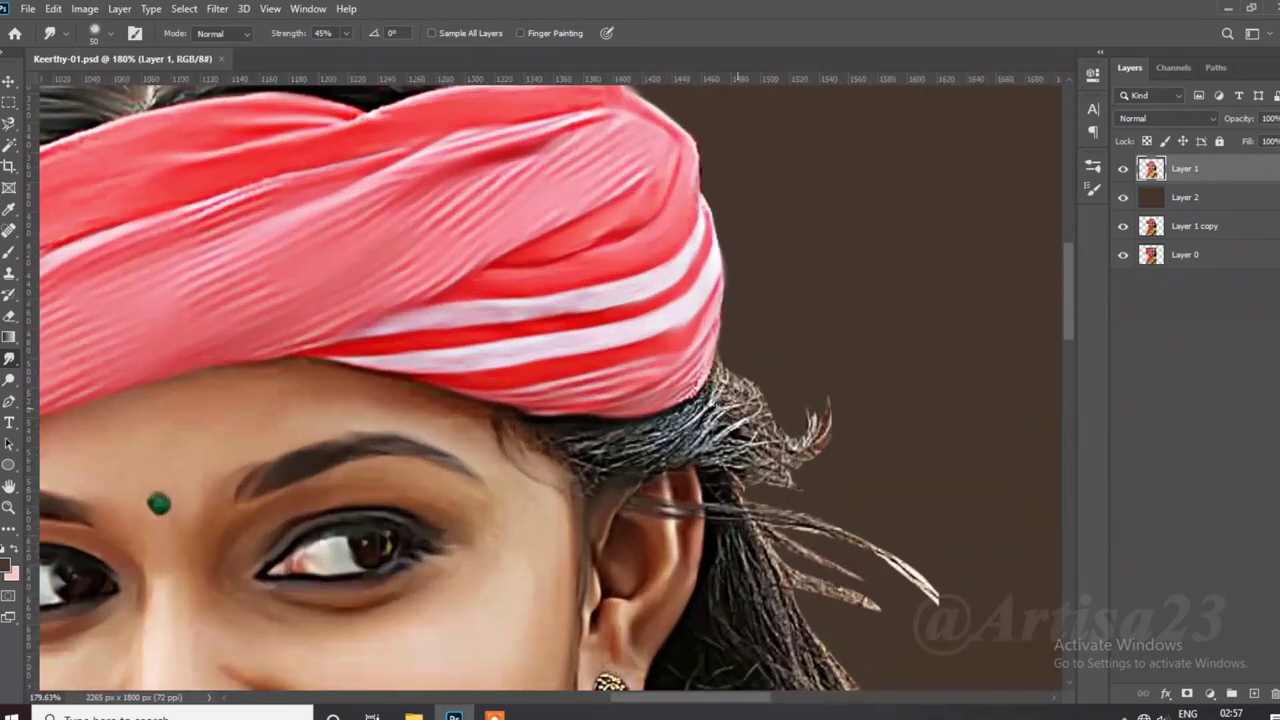
# Step: Smear the hair under the turban edge and the loose strands near the ear
pyautogui.moveTo(594, 432)
pyautogui.mouseDown()
pyautogui.moveTo(657, 446)
pyautogui.moveTo(680, 395)
pyautogui.moveTo(782, 423)
pyautogui.mouseUp()
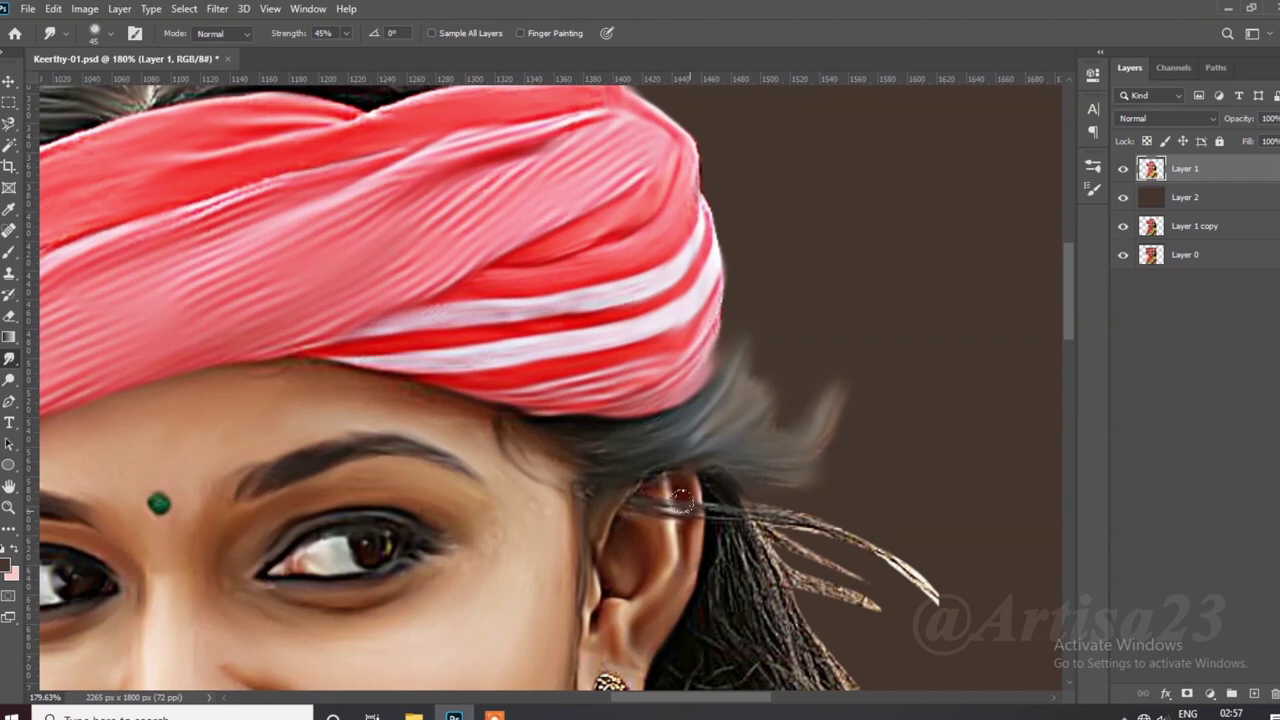
pyautogui.moveTo(759, 533); pyautogui.dragTo(890, 600)
pyautogui.scroll(2, 759, 533)
pyautogui.moveTo(720, 460); pyautogui.dragTo(676, 531)
pyautogui.scroll(-3, 676, 531)
pyautogui.moveTo(716, 468)
pyautogui.mouseDown()
pyautogui.moveTo(840, 600)
pyautogui.moveTo(727, 628)
pyautogui.mouseUp()
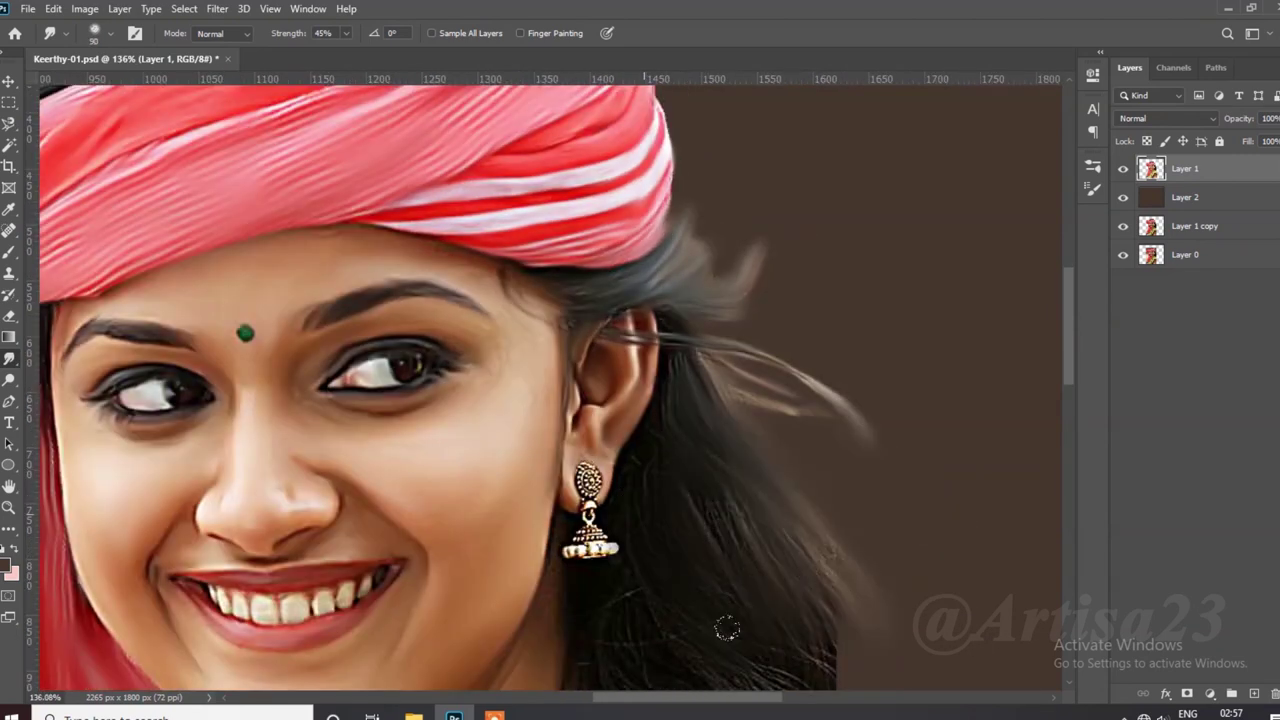
pyautogui.moveTo(790, 415); pyautogui.dragTo(880, 420)
pyautogui.scroll(-4, 777, 488)
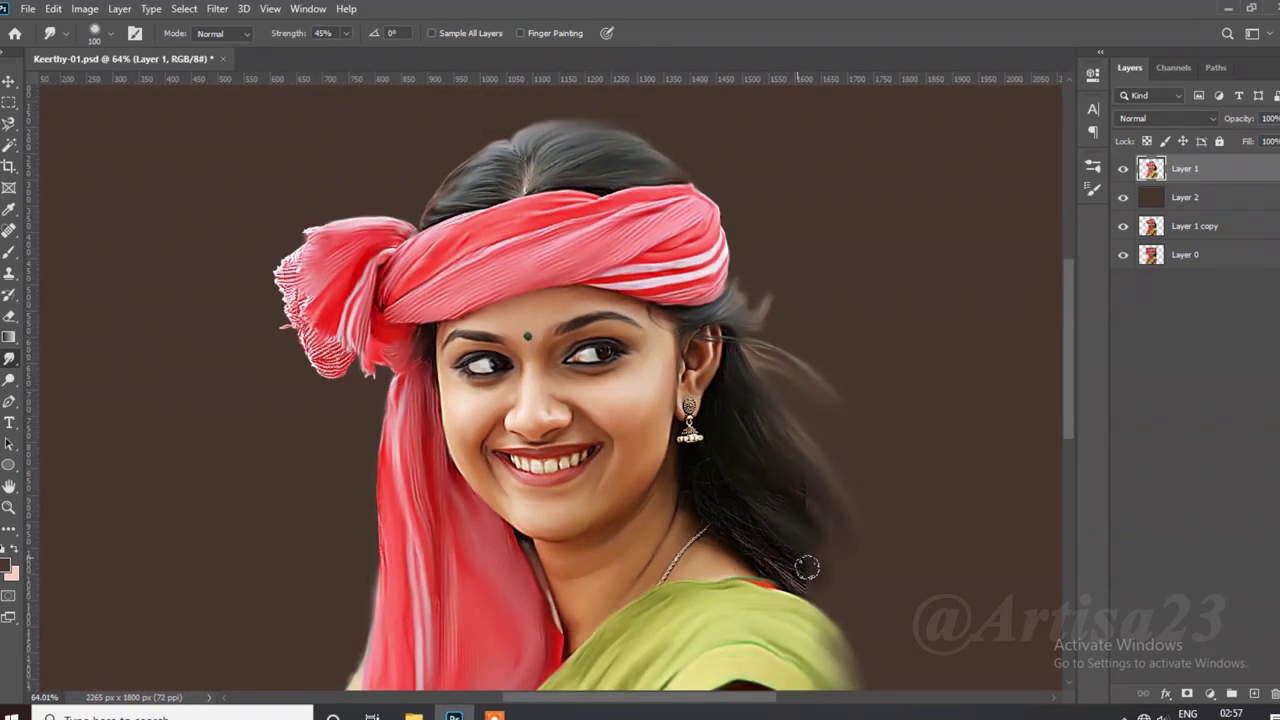
# Step: With a slightly smaller brush, smudge the turban's striped left edge upward to the top
pyautogui.scroll(1, 807, 568)
pyautogui.scroll(3, 686, 400)
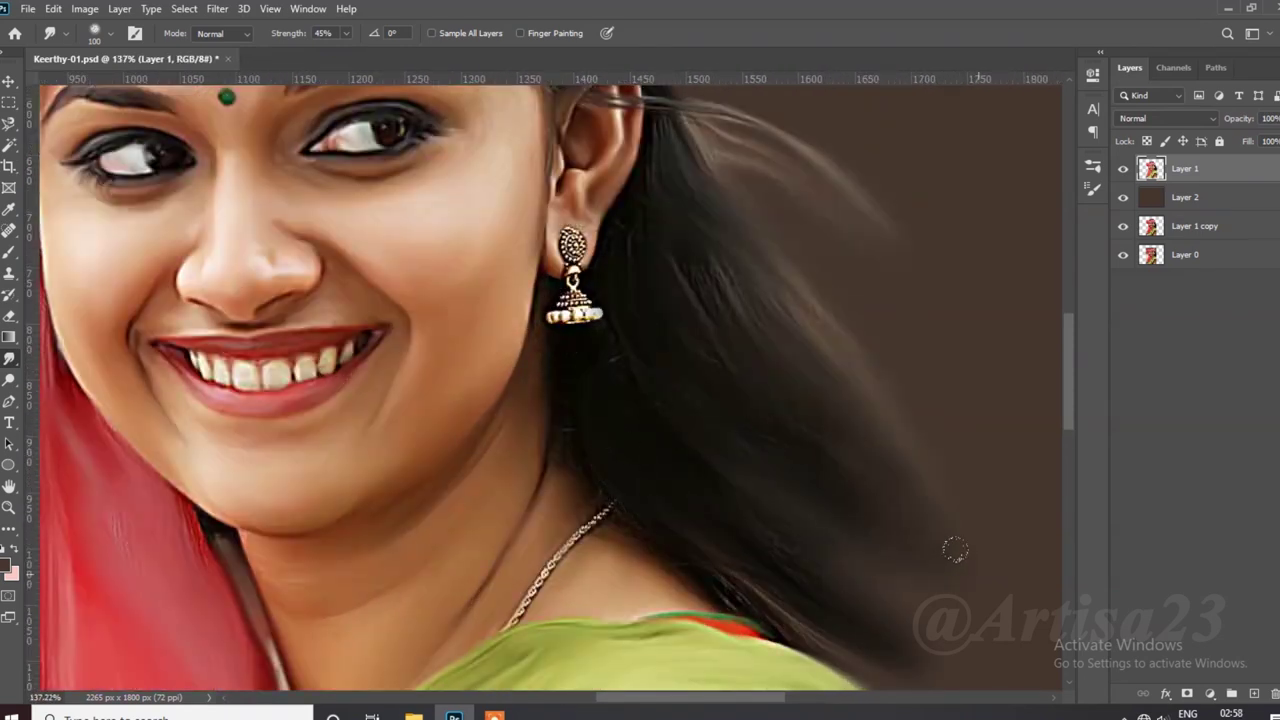
pyautogui.scroll(2, 553, 369)
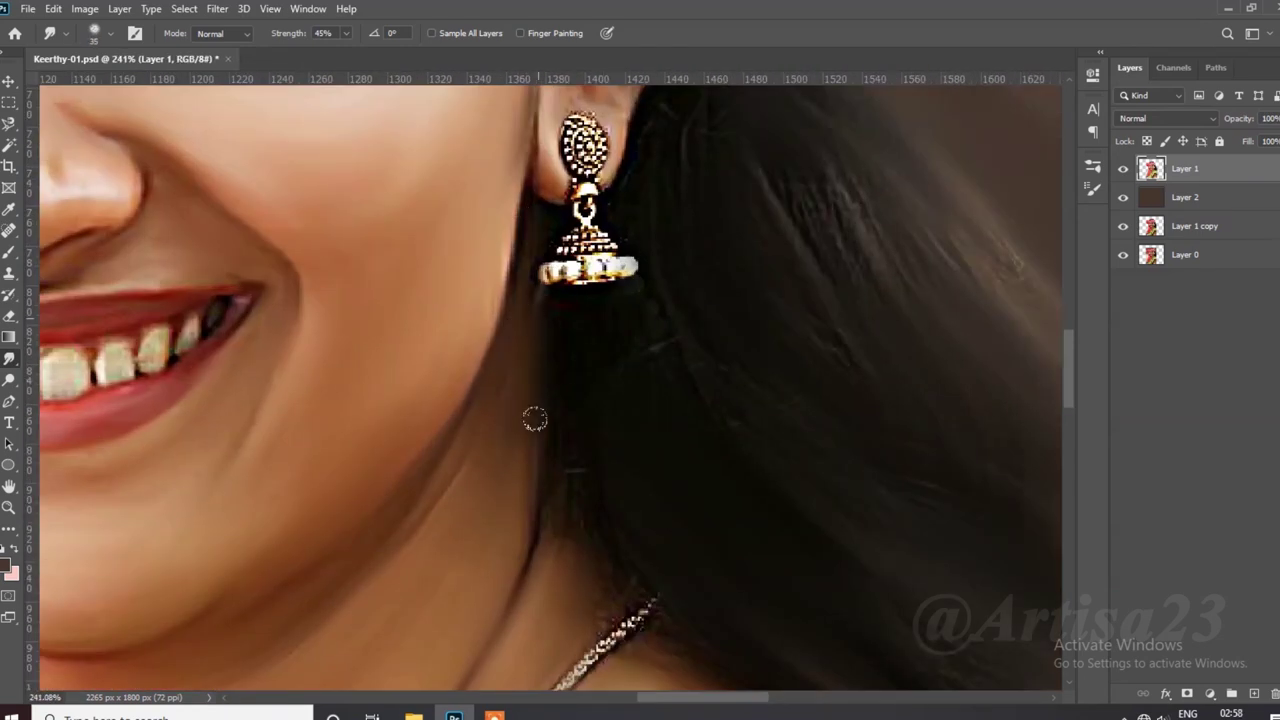
pyautogui.scroll(-2, 787, 262)
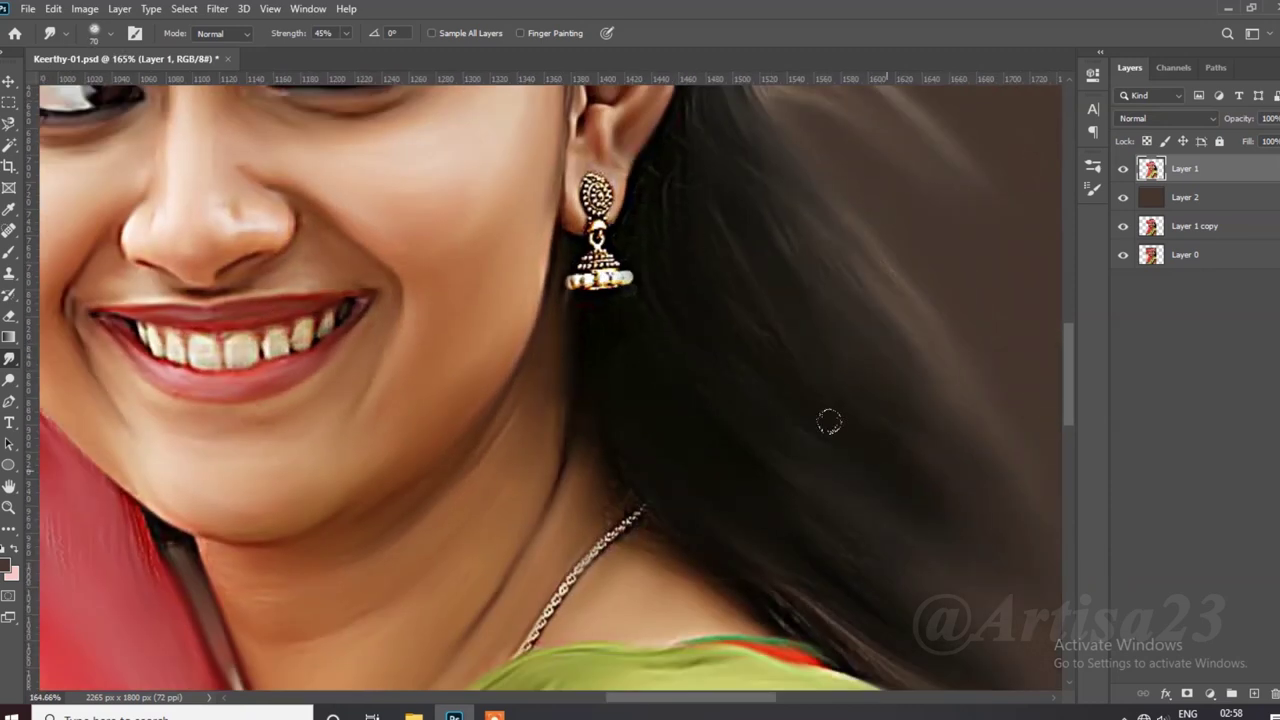
pyautogui.scroll(-1, 684, 528)
pyautogui.scroll(-2, 780, 534)
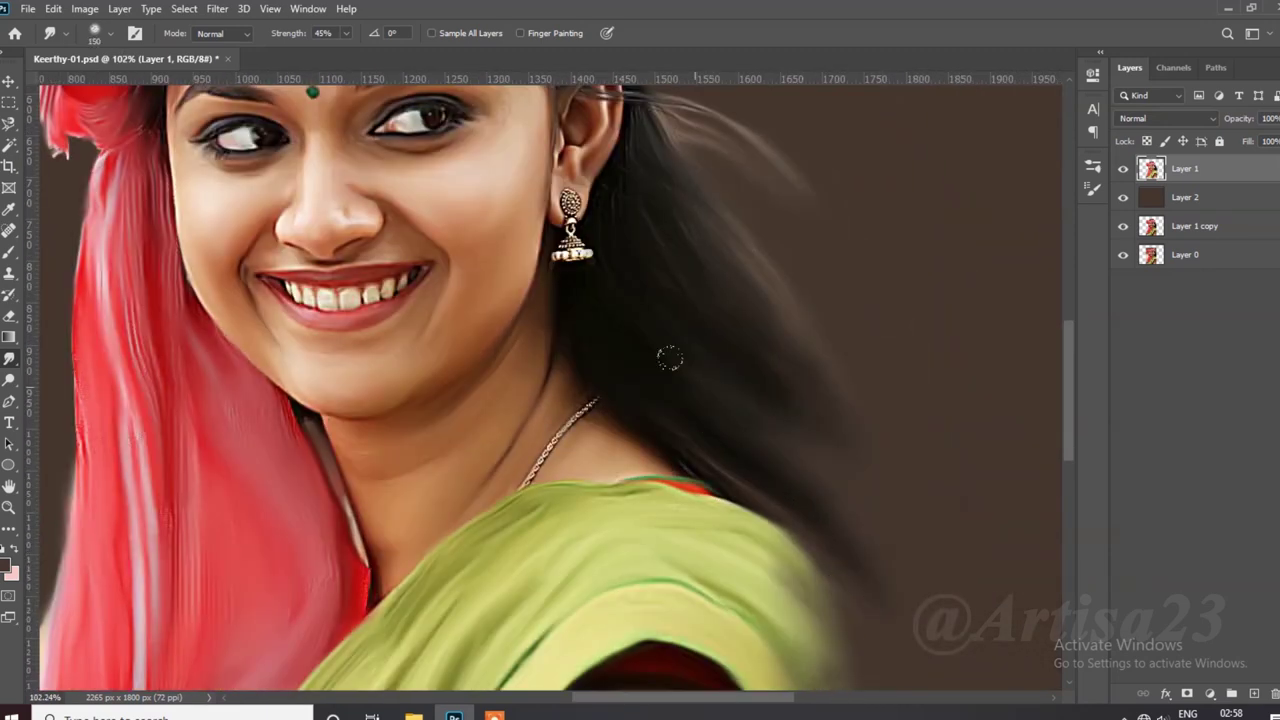
pyautogui.scroll(-1, 760, 370)
pyautogui.scroll(3, 705, 213)
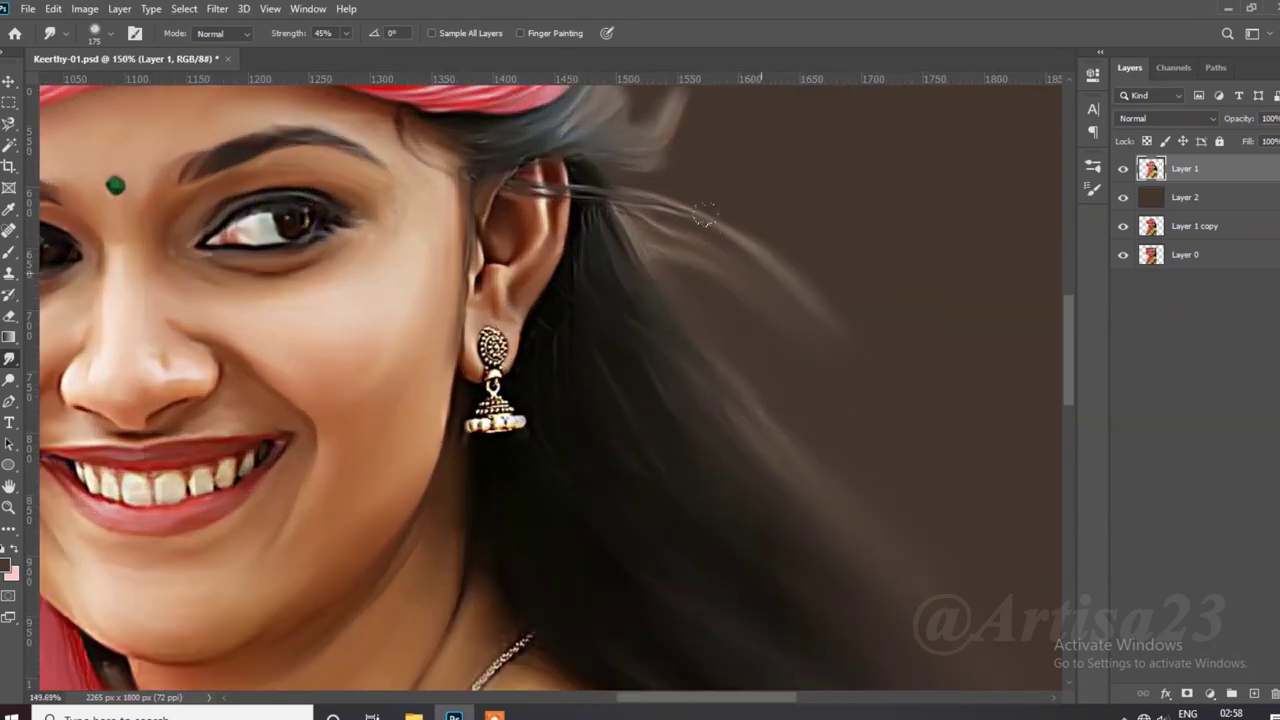
pyautogui.scroll(-2, 535, 415)
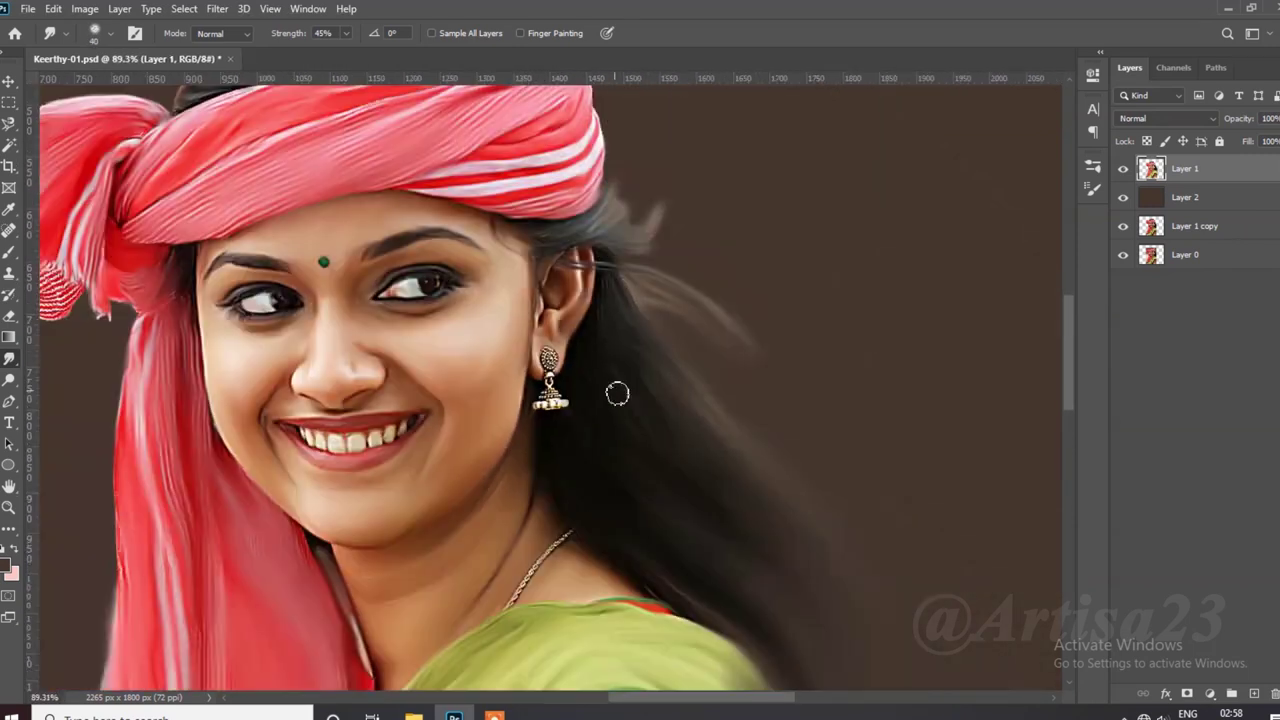
pyautogui.scroll(-1, 617, 389)
pyautogui.scroll(1, 709, 289)
pyautogui.scroll(2, 629, 431)
pyautogui.press('[')
pyautogui.moveTo(507, 390)
pyautogui.mouseDown()
pyautogui.moveTo(455, 345)
pyautogui.moveTo(440, 425)
pyautogui.moveTo(330, 125)
pyautogui.mouseUp()
pyautogui.scroll(-1, 330, 130)
pyautogui.moveTo(350, 230); pyautogui.dragTo(418, 135)
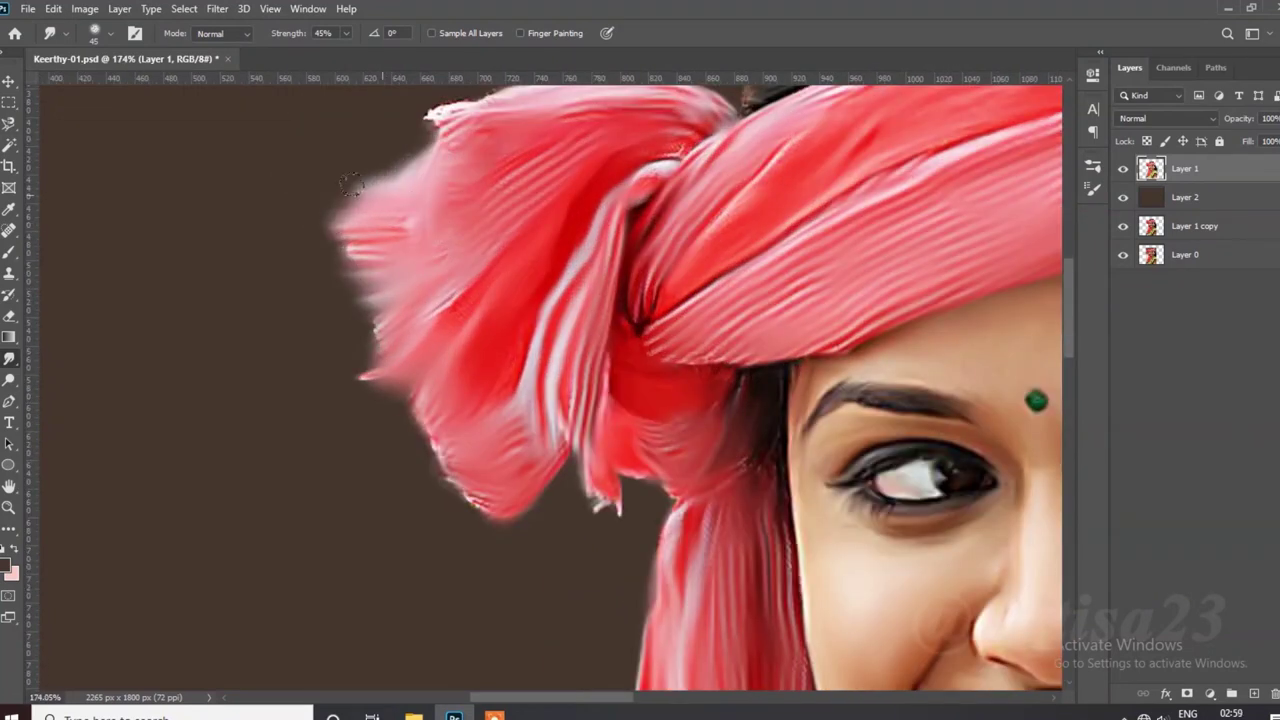
# Step: Save the document
pyautogui.scroll(-1, 340, 240)
pyautogui.scroll(-1, 400, 300)
pyautogui.scroll(-2, 403, 303)
pyautogui.scroll(3, 516, 399)
pyautogui.scroll(1, 560, 410)
pyautogui.scroll(-3, 600, 412)
pyautogui.scroll(-1, 623, 414)
pyautogui.hotkey('ctrl', 's')
# Step: Zoomed in on the mouth, smudge smooth the teeth's lower edge and the lip line
pyautogui.scroll(3, 555, 371)
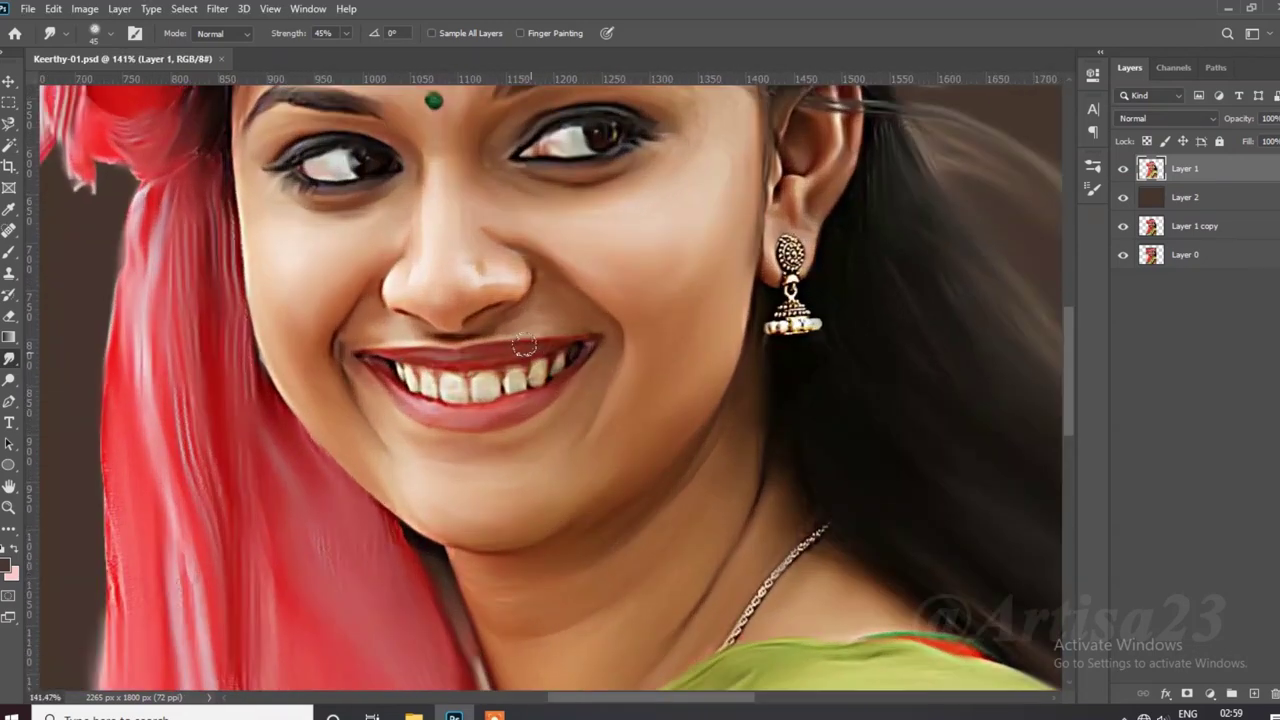
pyautogui.scroll(2, 540, 368)
pyautogui.scroll(1, 492, 357)
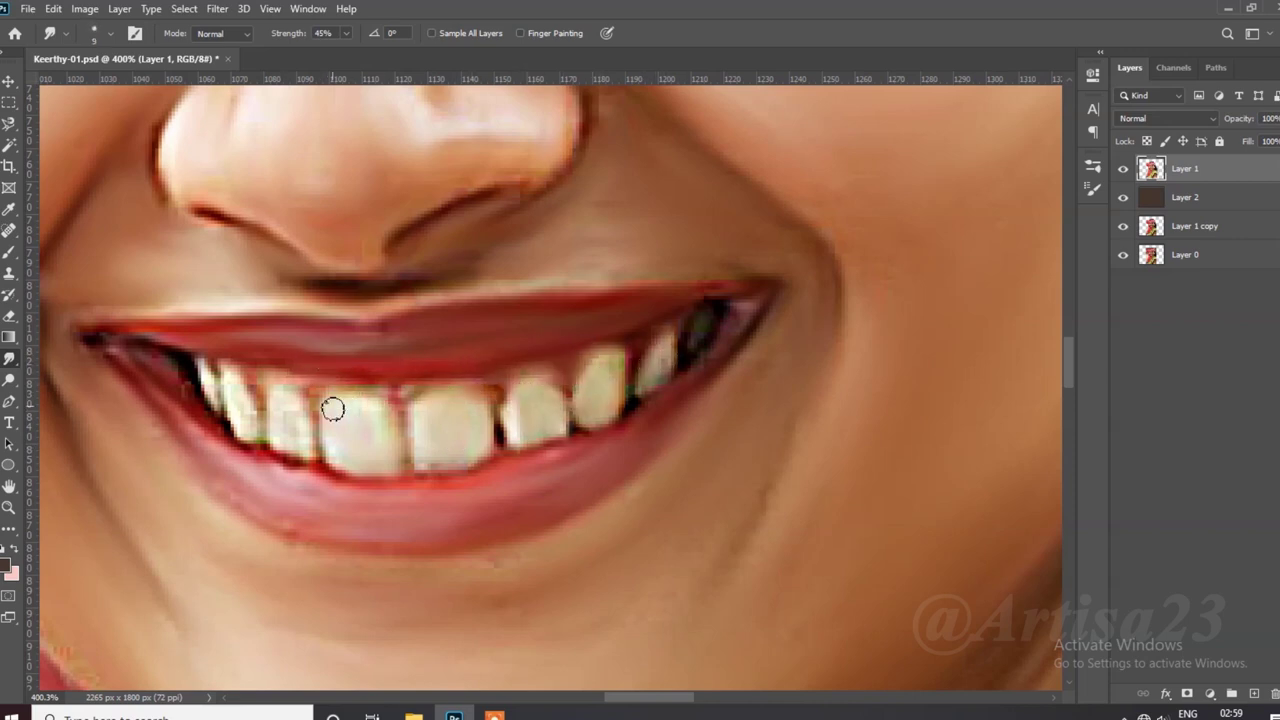
pyautogui.moveTo(218, 452); pyautogui.dragTo(649, 405)
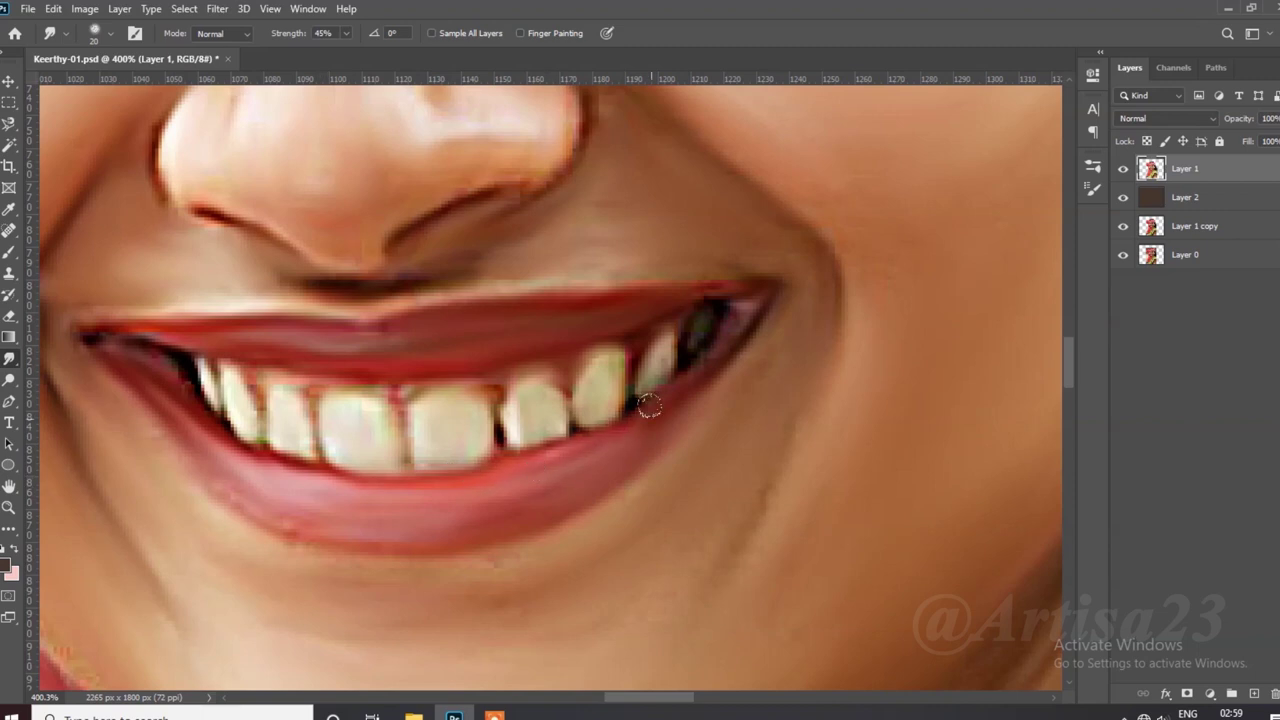
pyautogui.scroll(-1, 788, 367)
pyautogui.scroll(-1, 393, 420)
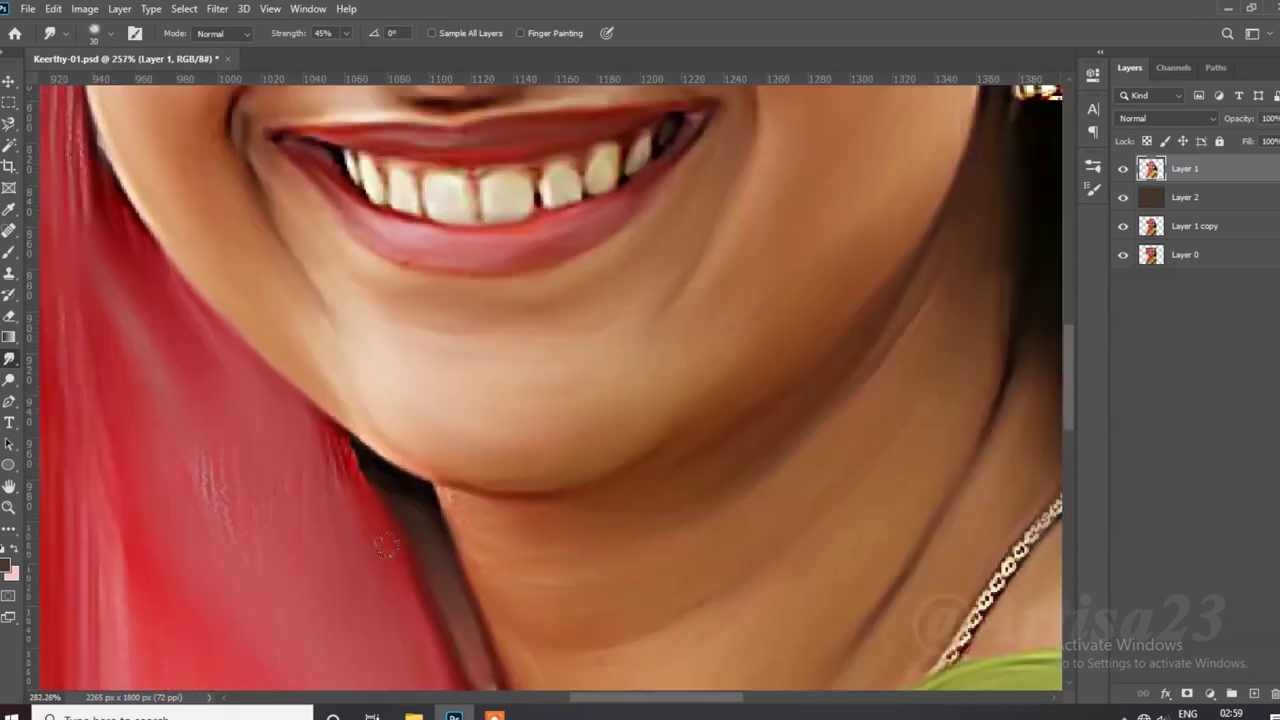
pyautogui.scroll(1, 457, 514)
pyautogui.scroll(-2, 460, 500)
pyautogui.scroll(-1, 481, 471)
pyautogui.scroll(-1, 481, 471)
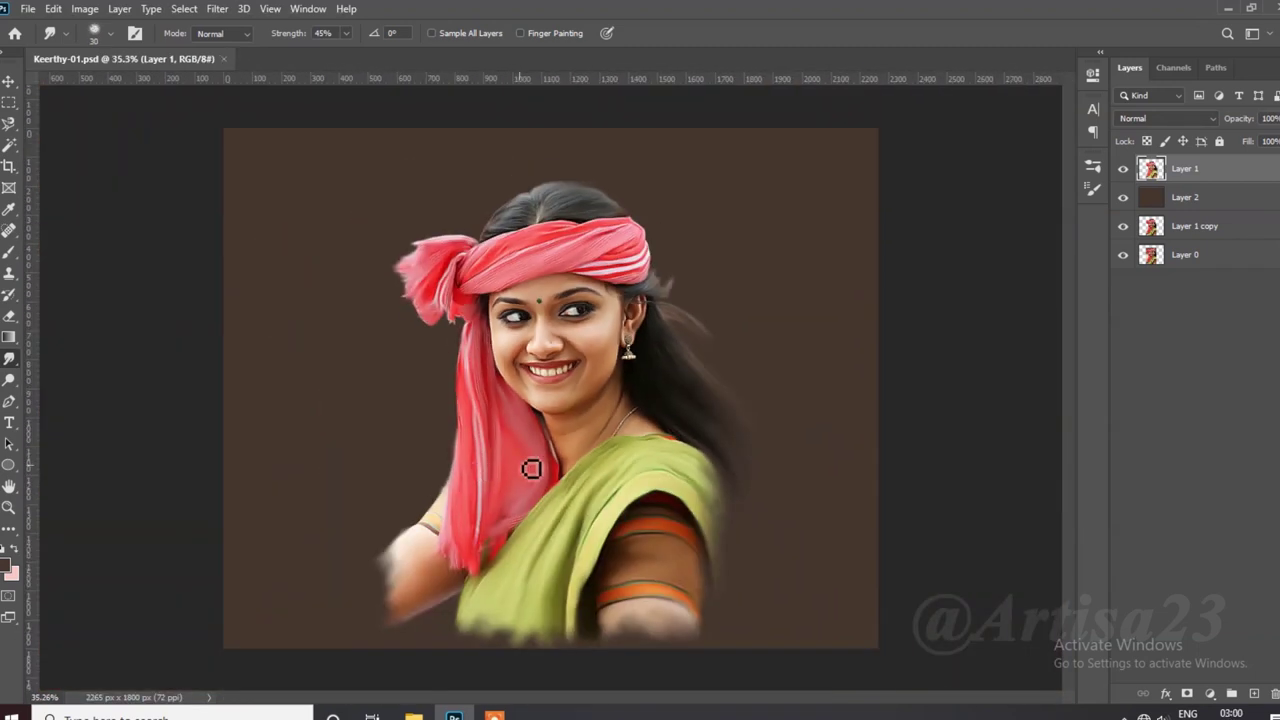
# Step: Set Smudge Strength to 28% and enlarge the brush substantially
pyautogui.click(346, 33)
pyautogui.scroll(3, 650, 303)
pyautogui.scroll(3, 650, 303)
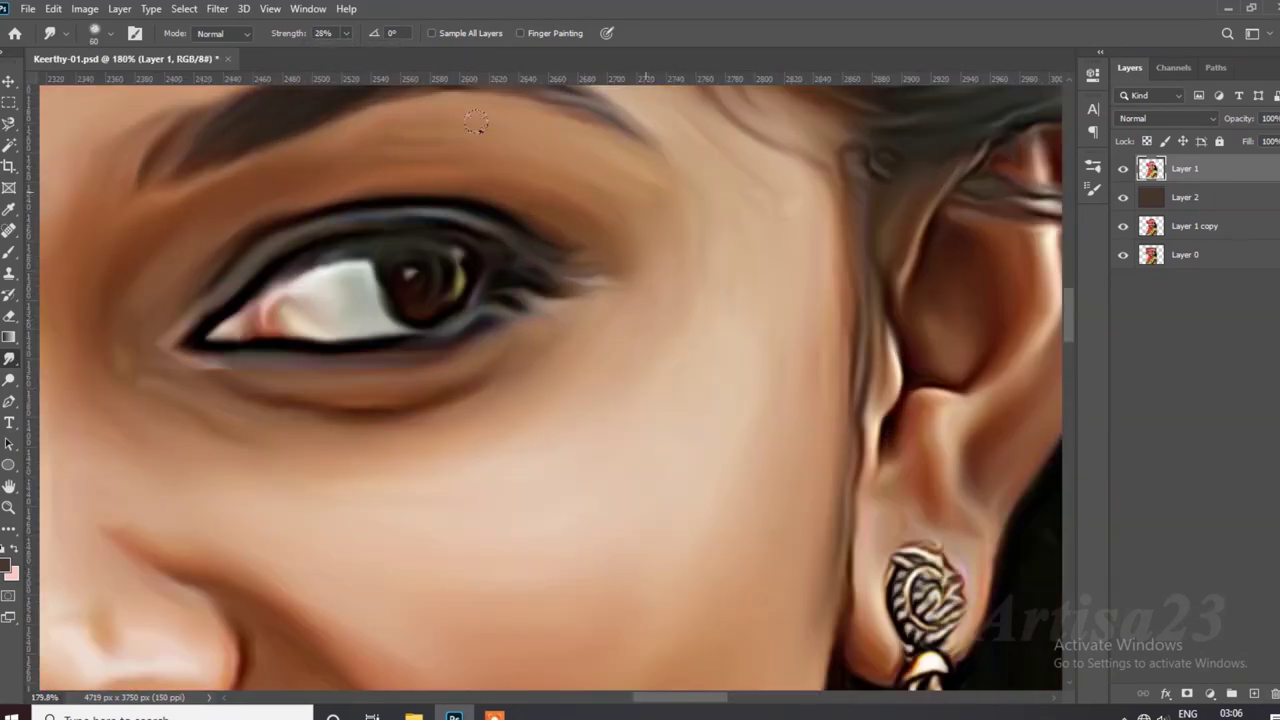
pyautogui.scroll(-3, 722, 286)
pyautogui.scroll(3, 328, 341)
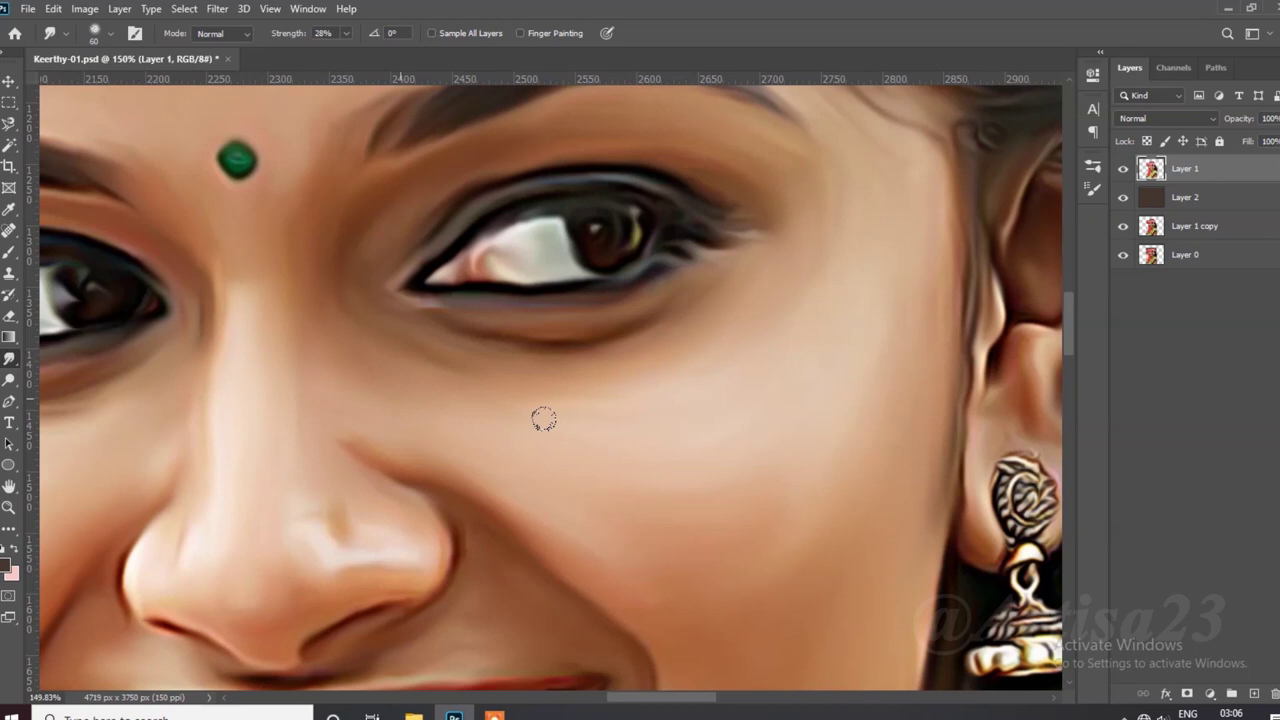
pyautogui.scroll(-1, 690, 272)
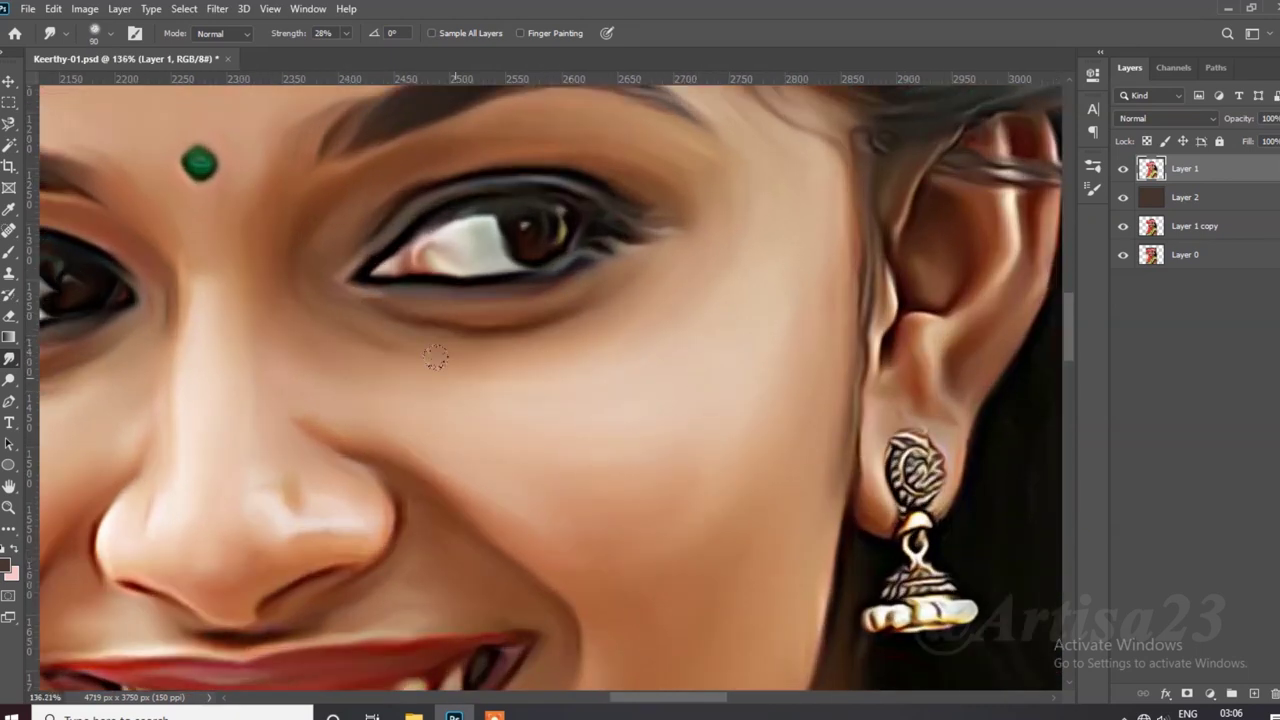
pyautogui.scroll(-2, 751, 315)
pyautogui.scroll(2, 448, 374)
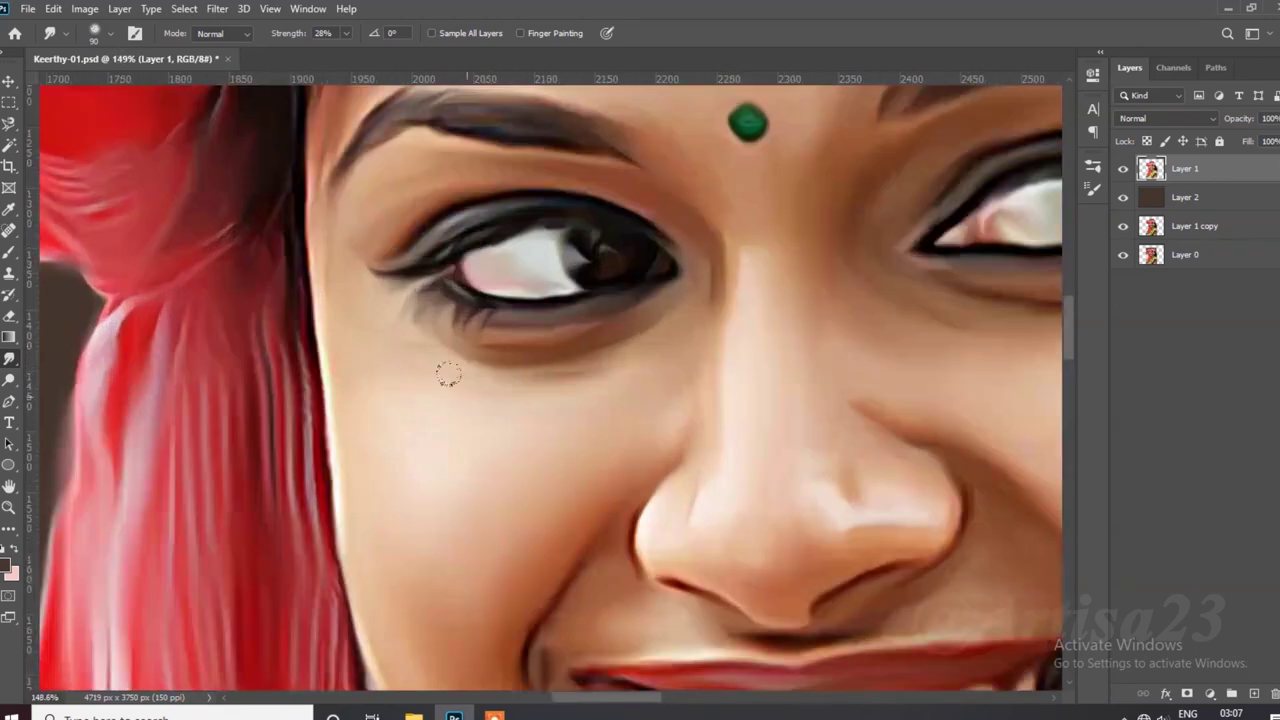
pyautogui.scroll(-2, 514, 163)
pyautogui.scroll(-3, 669, 133)
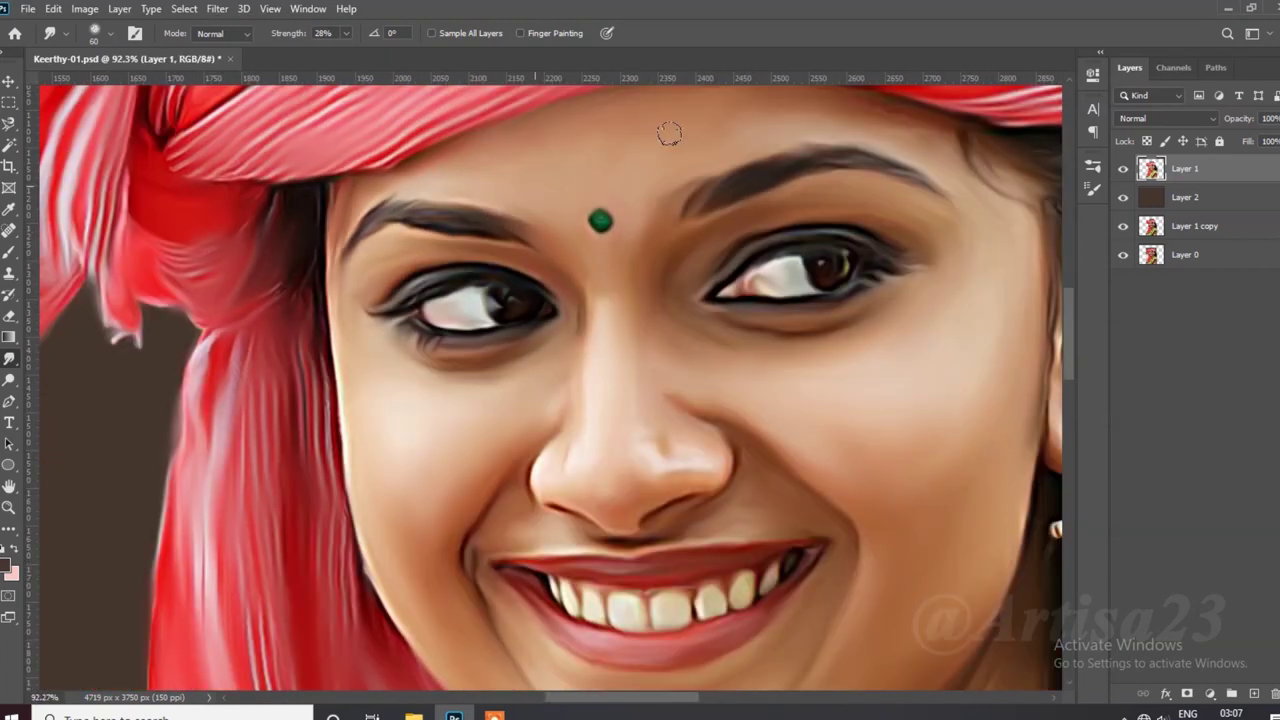
pyautogui.hscroll(3, 745, 110)
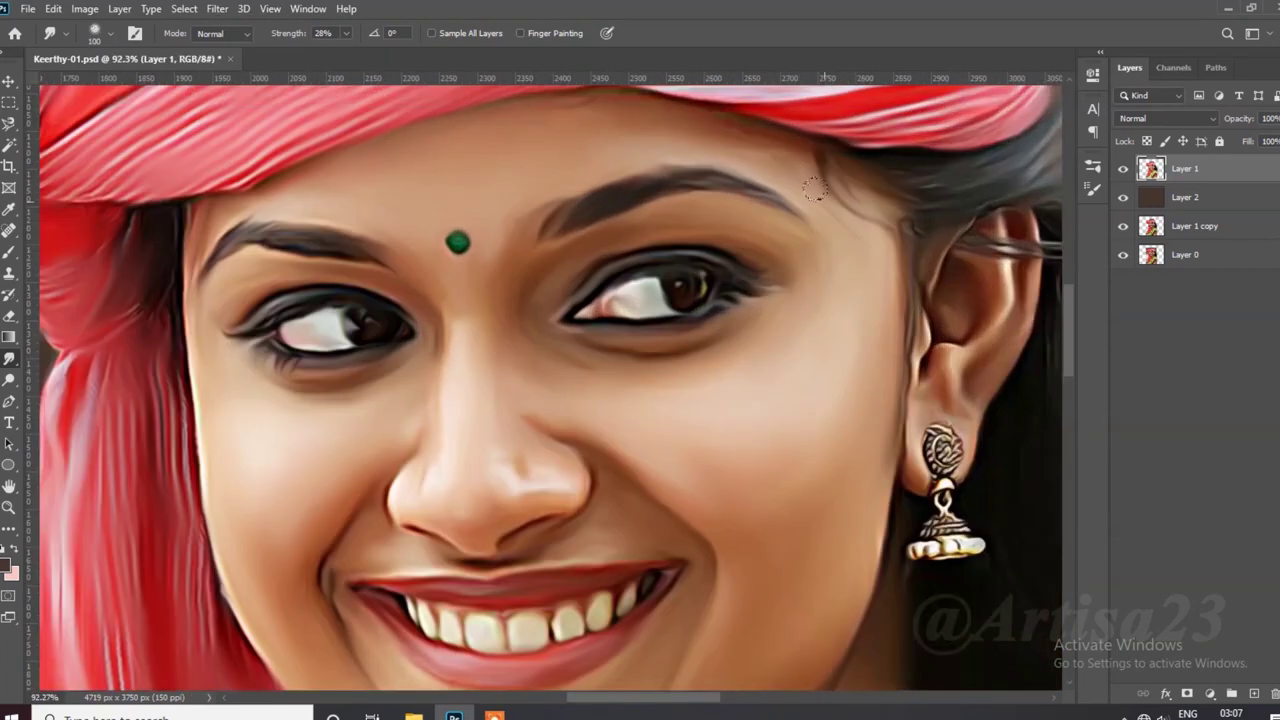
pyautogui.scroll(-3, 831, 384)
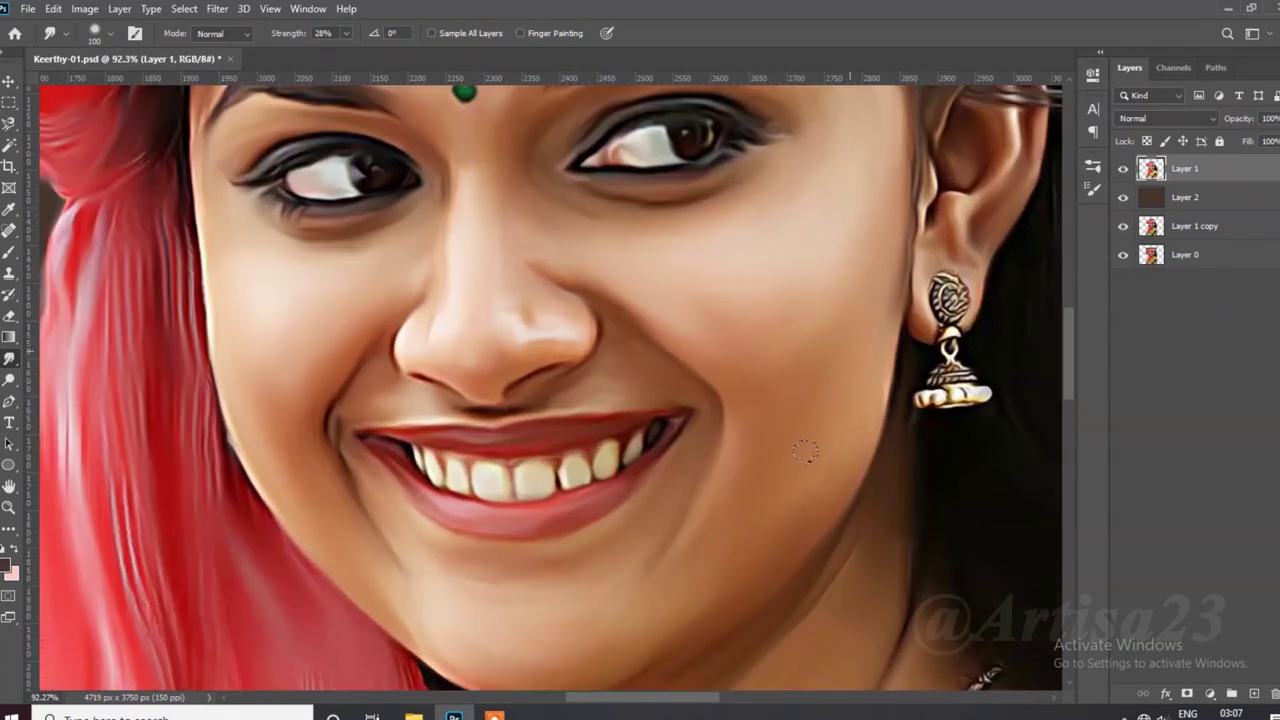
pyautogui.scroll(1, 578, 515)
pyautogui.scroll(-3, 617, 383)
pyautogui.hscroll(3, 617, 383)
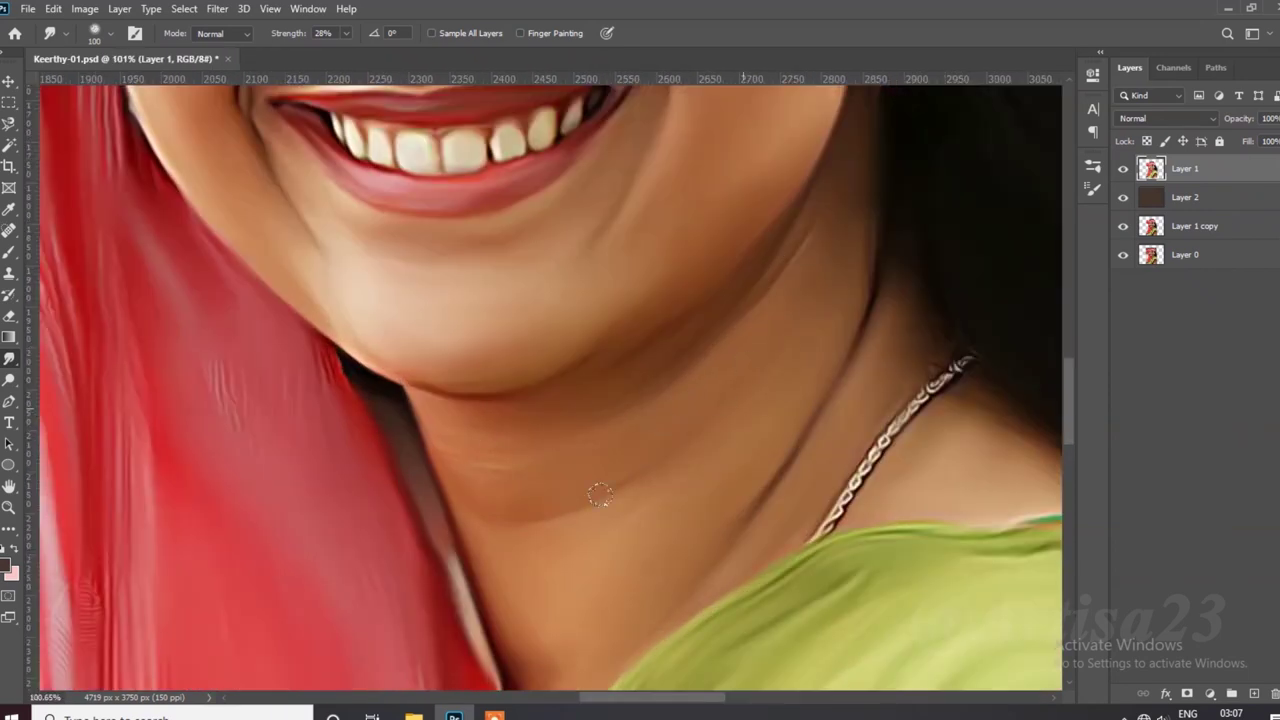
pyautogui.scroll(-1, 306, 400)
pyautogui.scroll(-2, 424, 427)
pyautogui.press(']')
pyautogui.press(']')
pyautogui.press(']')
# Step: Smudge the green sari's shoulder edge outward into the dark brown background
pyautogui.scroll(-3, 245, 502)
pyautogui.hscroll(-1, 245, 502)
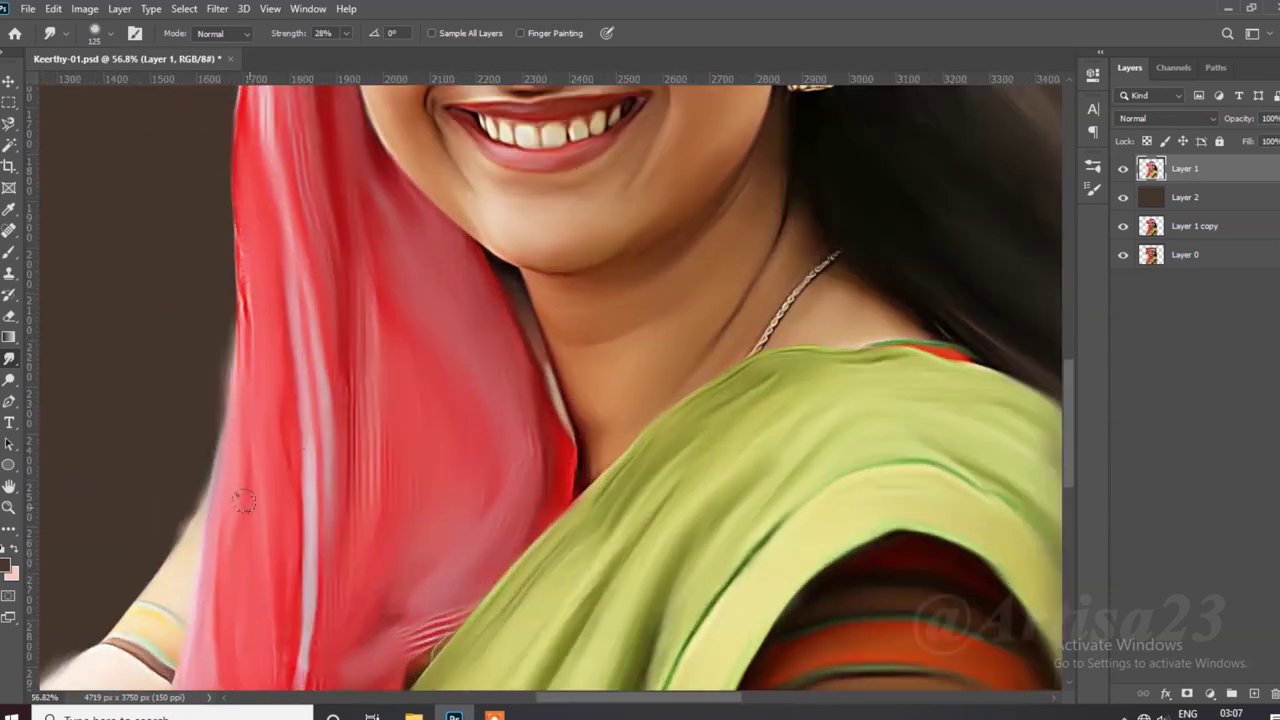
pyautogui.scroll(-3, 521, 306)
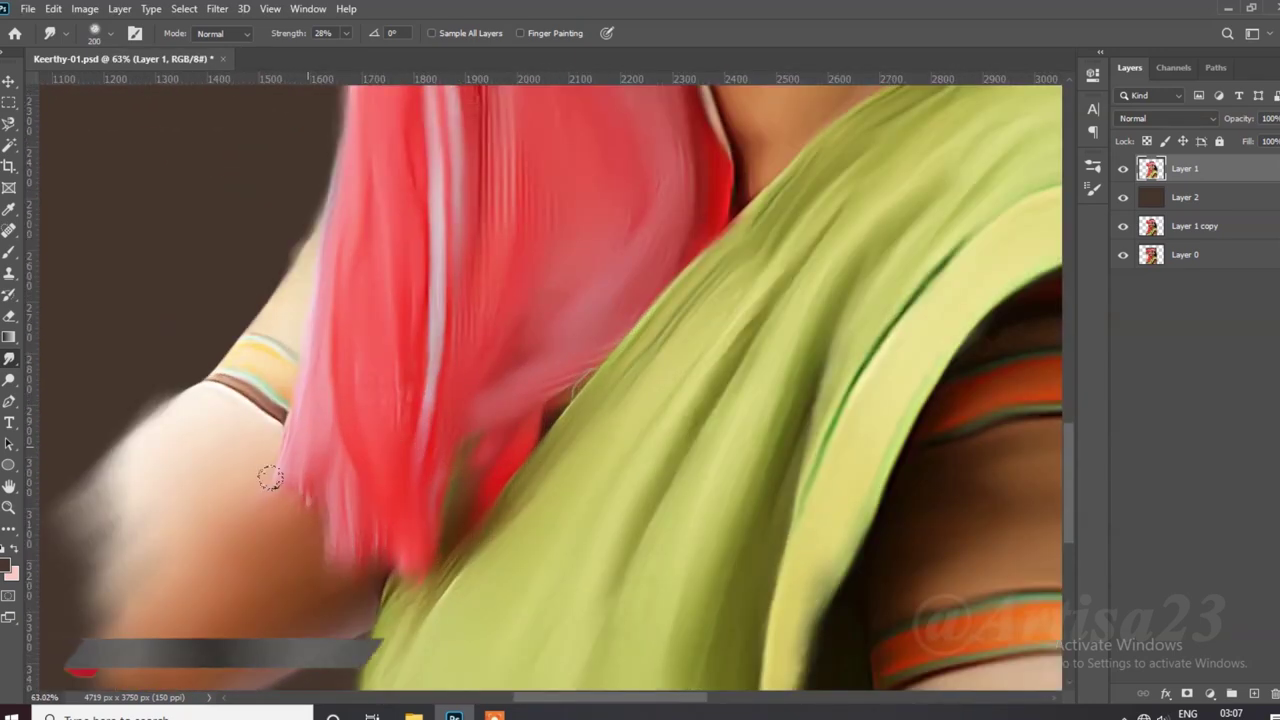
pyautogui.scroll(-2, 271, 471)
pyautogui.scroll(1, 718, 311)
pyautogui.moveTo(718, 311); pyautogui.dragTo(757, 386)
# Step: At 39% Smudge strength, drag the shoulder and arm edges further into the background
pyautogui.press('3')
pyautogui.press('9')
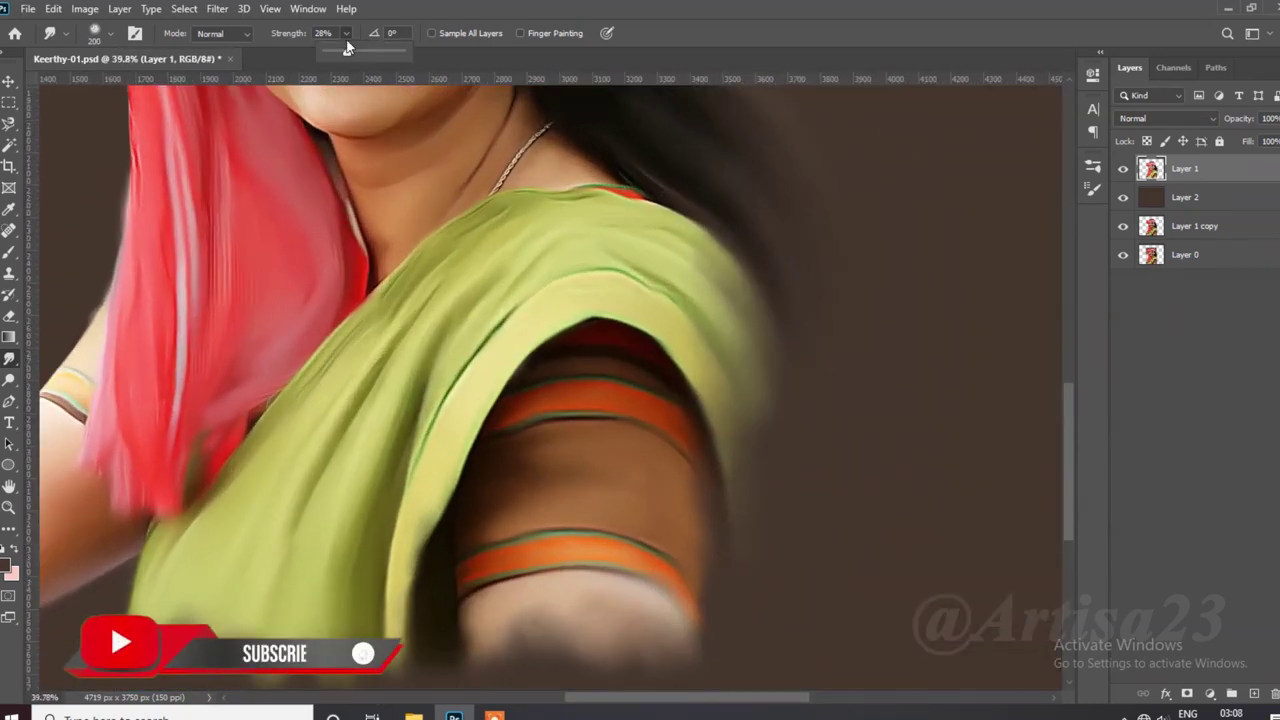
pyautogui.moveTo(720, 260); pyautogui.dragTo(776, 470)
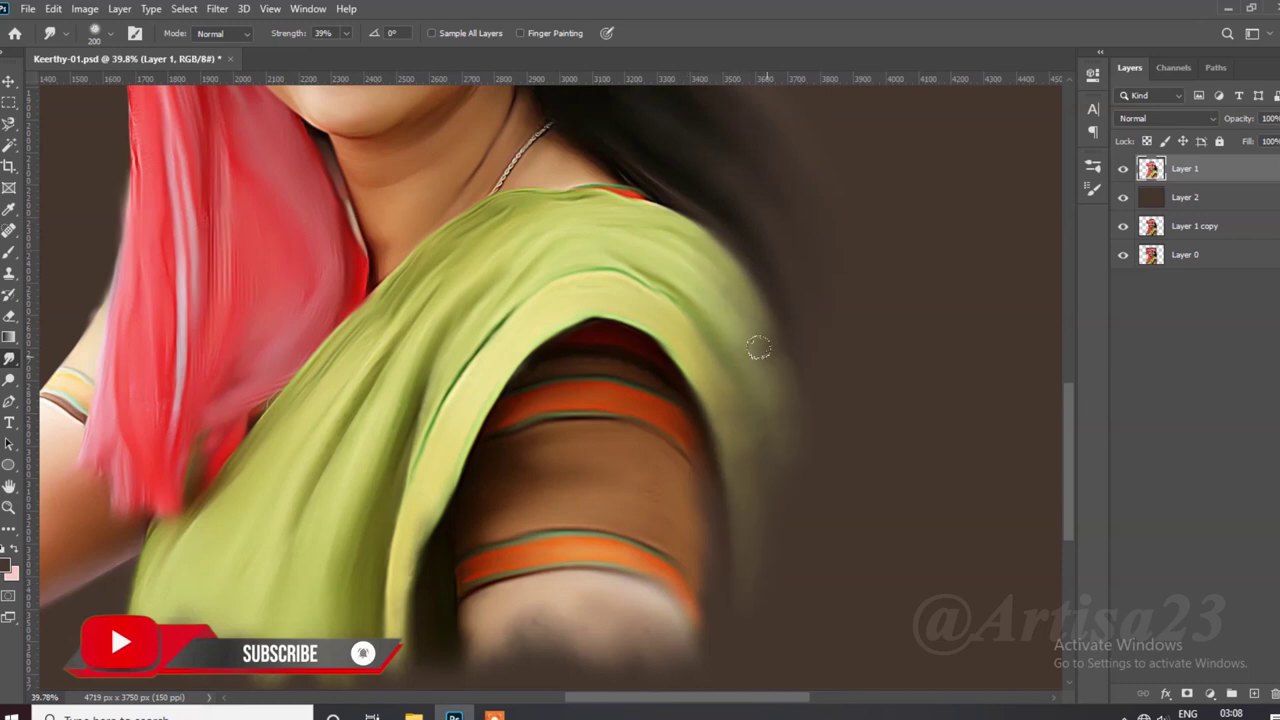
pyautogui.scroll(4, 736, 450)
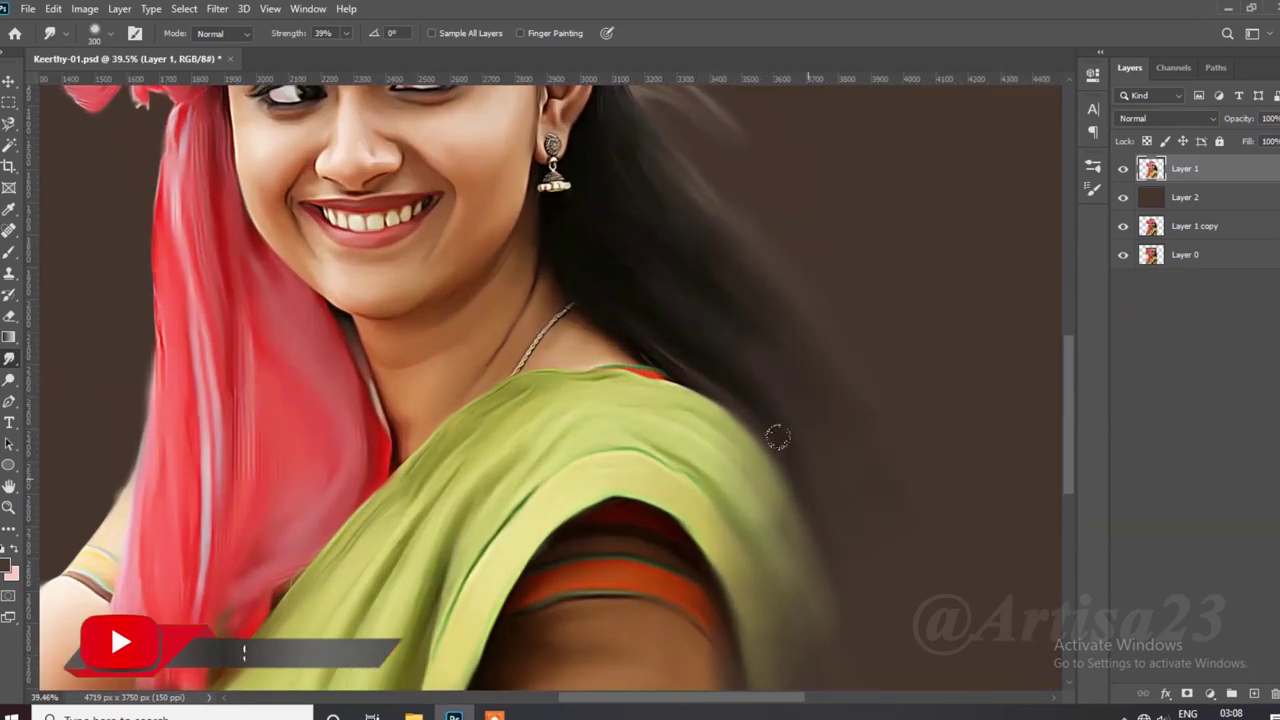
pyautogui.scroll(-2, 820, 443)
pyautogui.scroll(4, 760, 330)
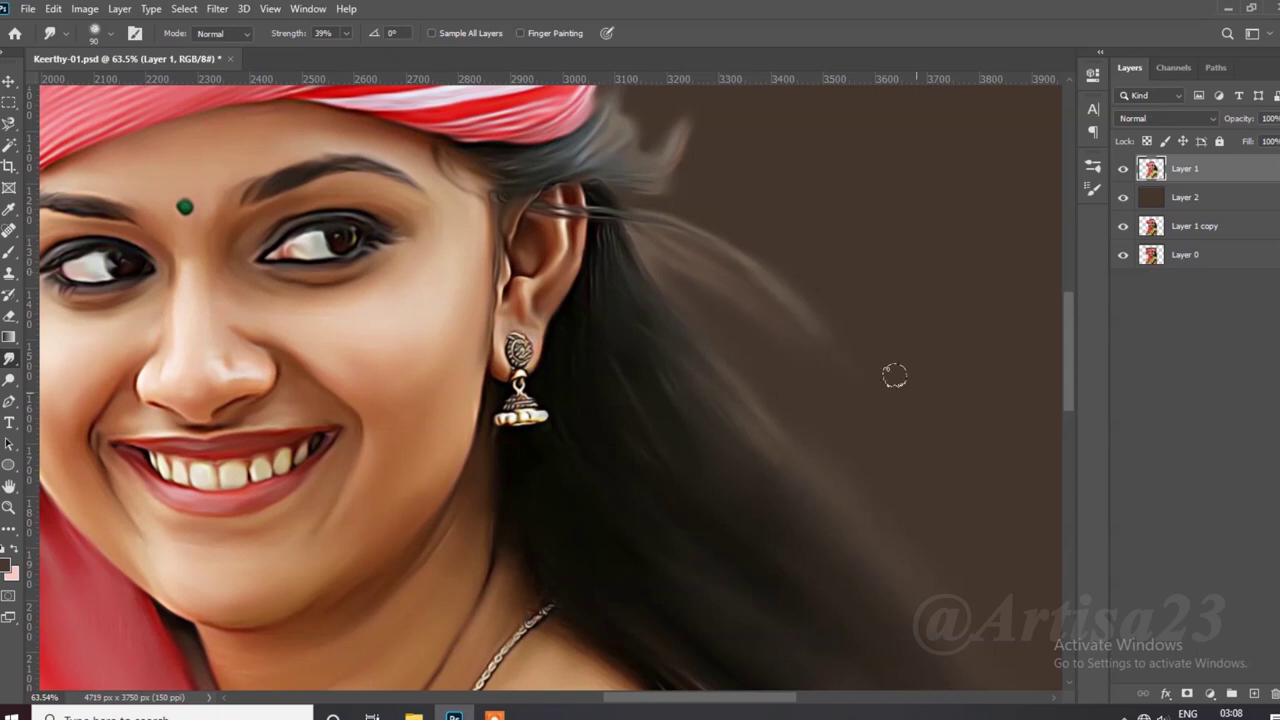
pyautogui.scroll(-2, 780, 450)
pyautogui.scroll(-1, 770, 445)
pyautogui.scroll(1, 455, 125)
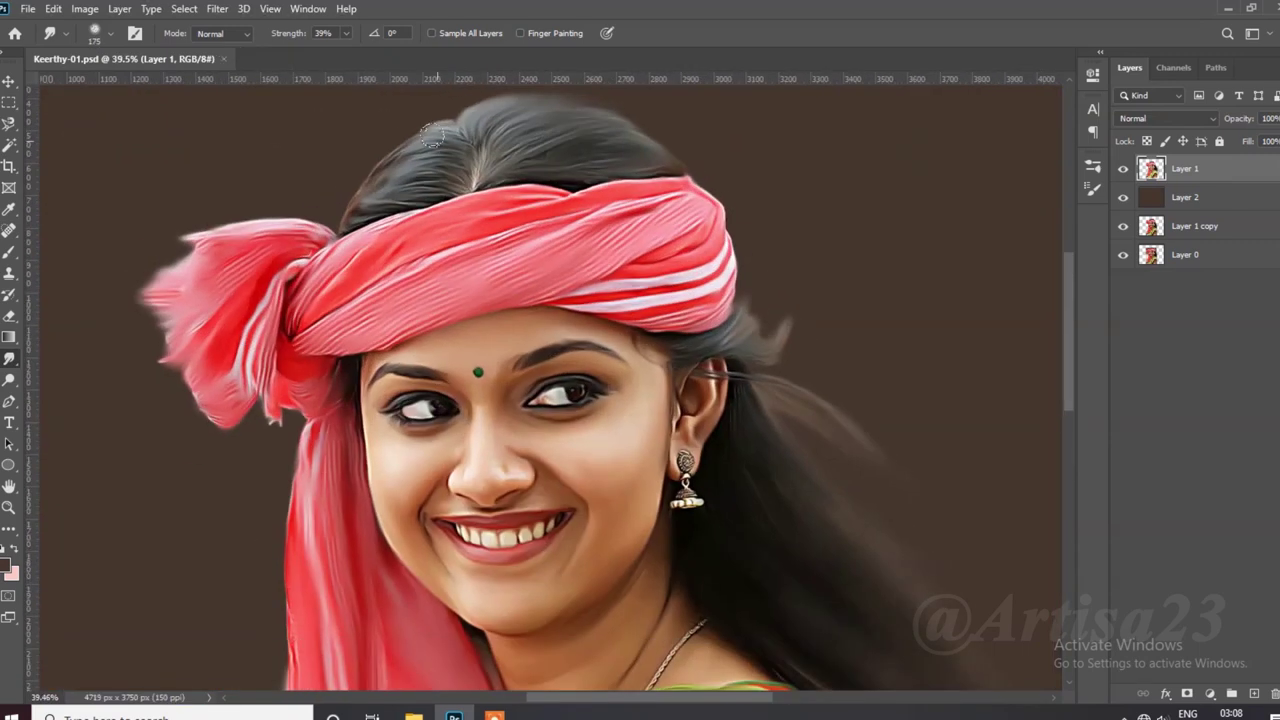
pyautogui.scroll(2, 455, 120)
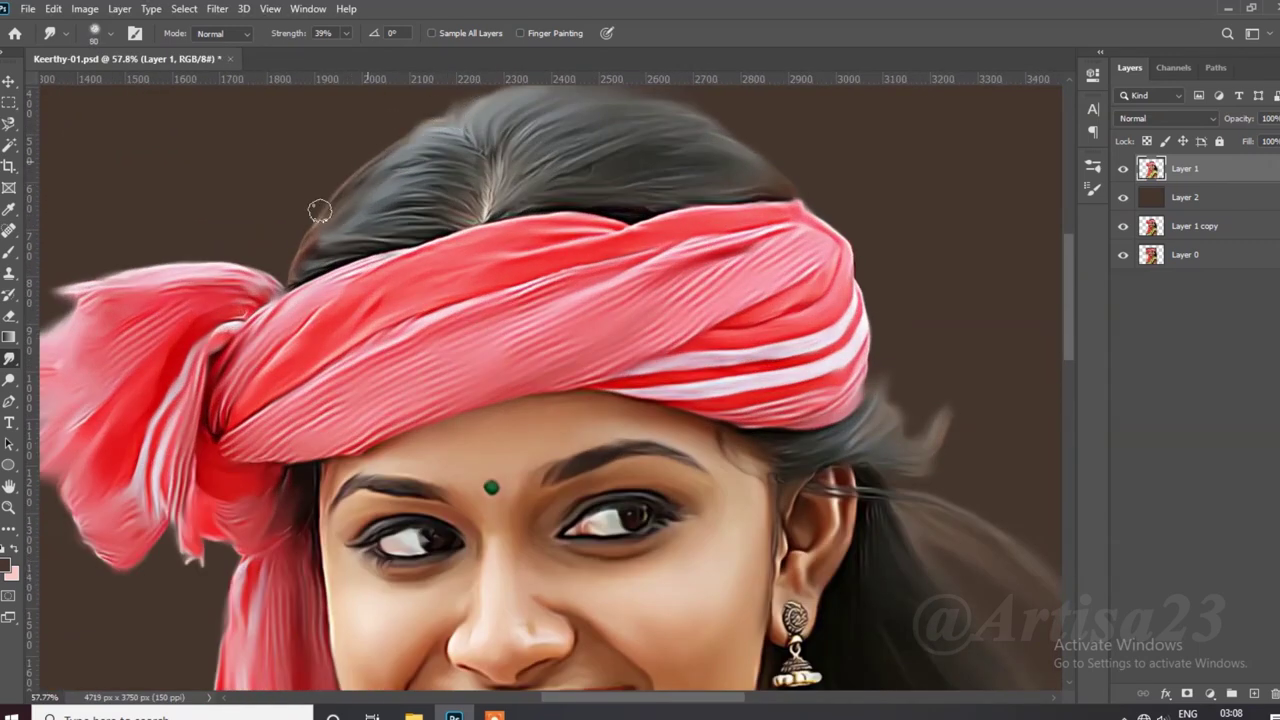
pyautogui.scroll(-3, 737, 174)
pyautogui.scroll(-1, 737, 174)
pyautogui.scroll(-2, 800, 300)
# Step: Extend the canvas to the right with Crop and fill the new strip brown
pyautogui.press('c')
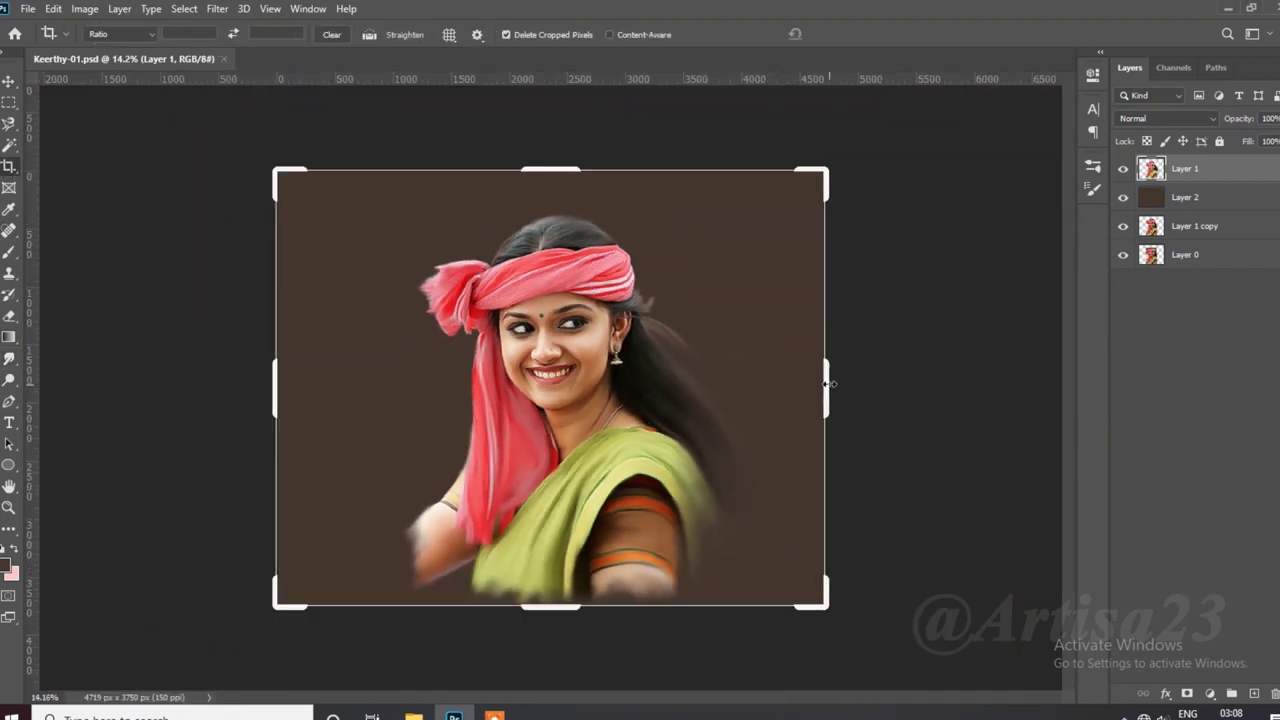
pyautogui.moveTo(829, 383); pyautogui.dragTo(840, 383)
pyautogui.press('Return')
pyautogui.click(1185, 197)
pyautogui.press('b')
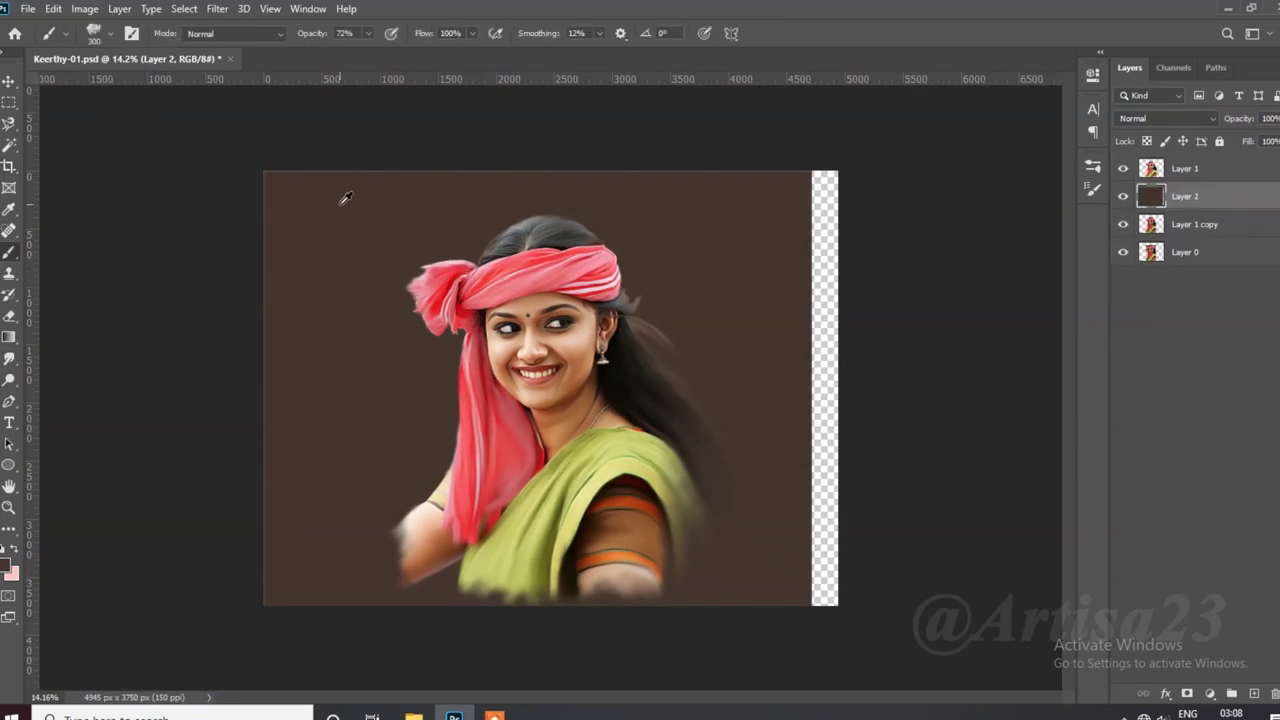
pyautogui.hotkey('alt', 'BackSpace')
# Step: Add a new empty layer above the background and save the document
pyautogui.press('v')
pyautogui.scroll(1, 737, 314)
pyautogui.scroll(1, 691, 317)
pyautogui.hotkey('ctrl', 'shift', 'alt', 'n')
pyautogui.hotkey('ctrl', 's')
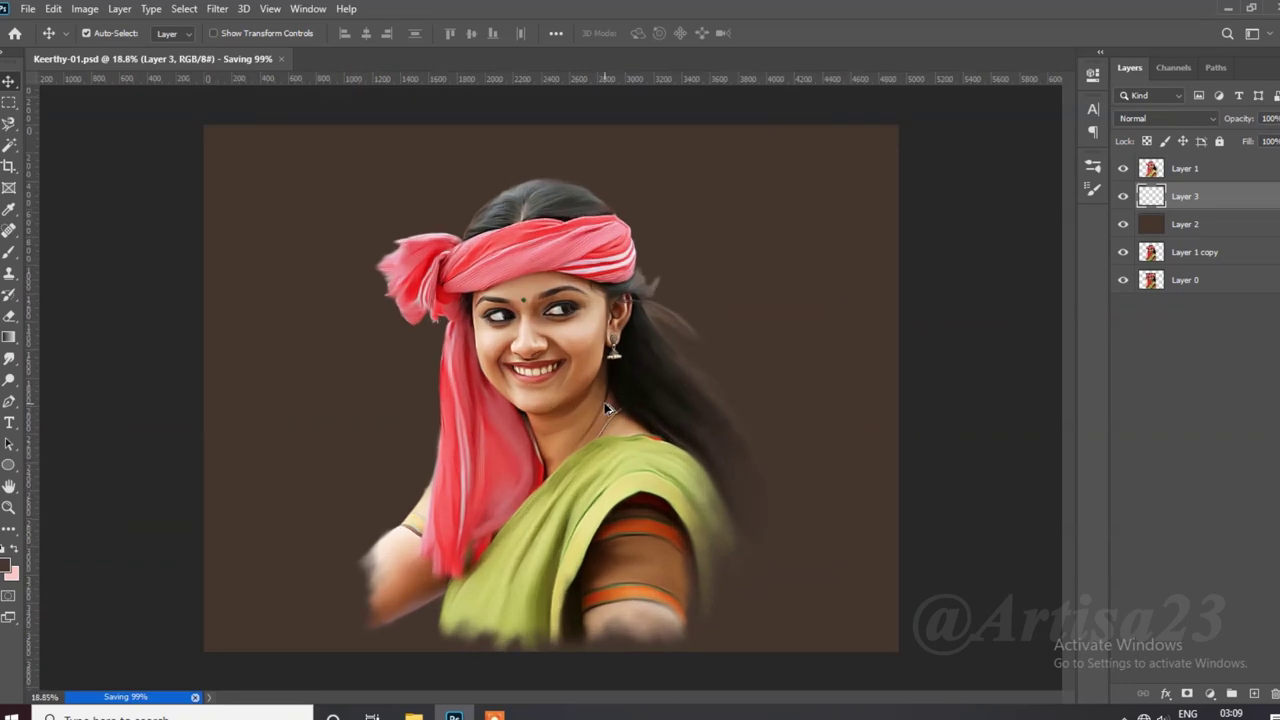
pyautogui.hotkey('alt', 'f')
pyautogui.press('Escape')
# Step: Widen the canvas on both sides and fill the new edge strips brown
pyautogui.scroll(-1, 641, 104)
pyautogui.scroll(1, 585, 388)
pyautogui.press('b')
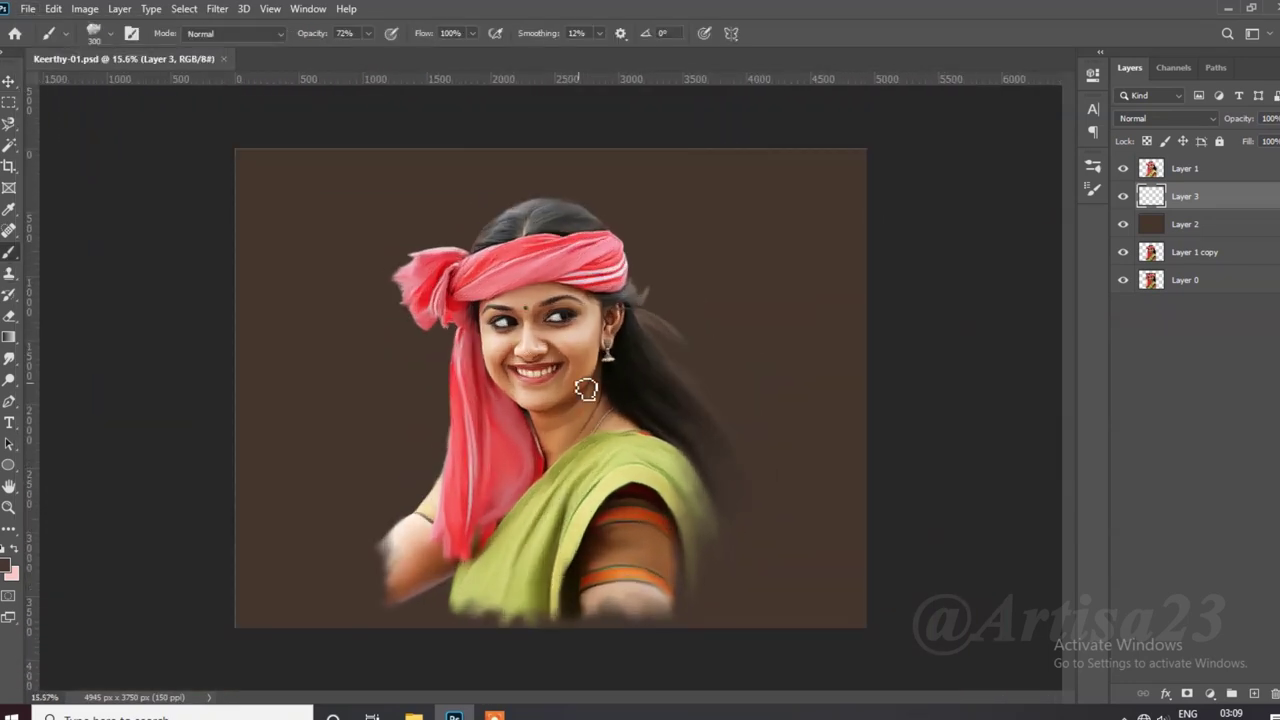
pyautogui.press('c')
pyautogui.moveTo(866, 362); pyautogui.dragTo(903, 362)
pyautogui.press('Return')
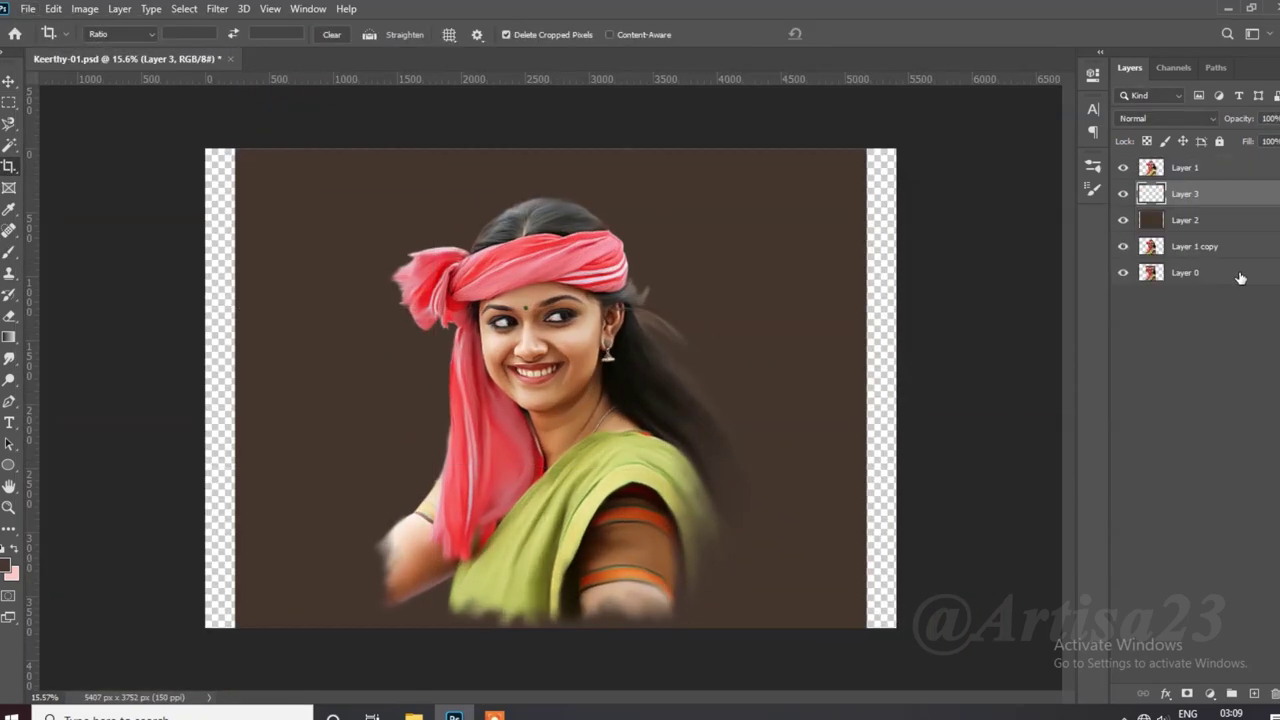
pyautogui.click(1185, 220)
pyautogui.hotkey('alt', 'BackSpace')
# Step: Select empty Layer 3, save, and choose teal 2fada3 as the foreground colour
pyautogui.click(1185, 194)
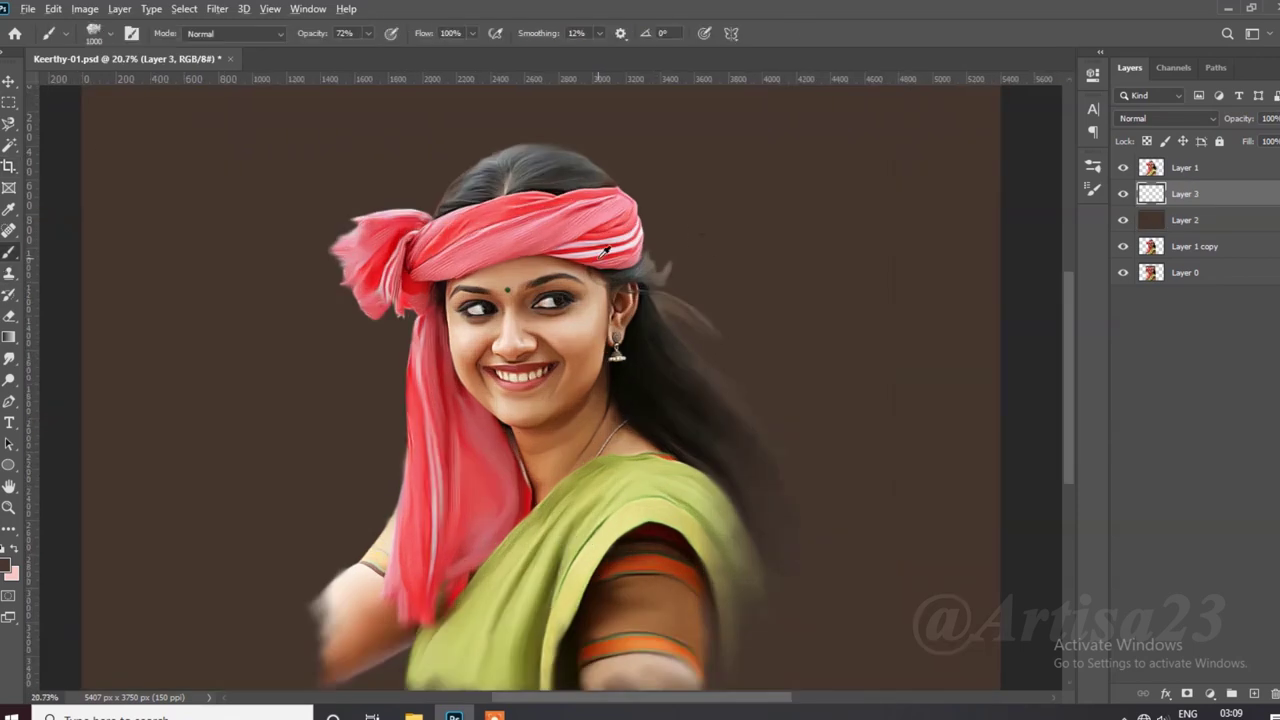
pyautogui.hotkey('ctrl', 's')
pyautogui.press('i')
pyautogui.click(8, 566)
pyautogui.click(1096, 450)
# Step: Paint soft teal clouds beside the hair and down the left side on Layer 3
pyautogui.click(1018, 418)
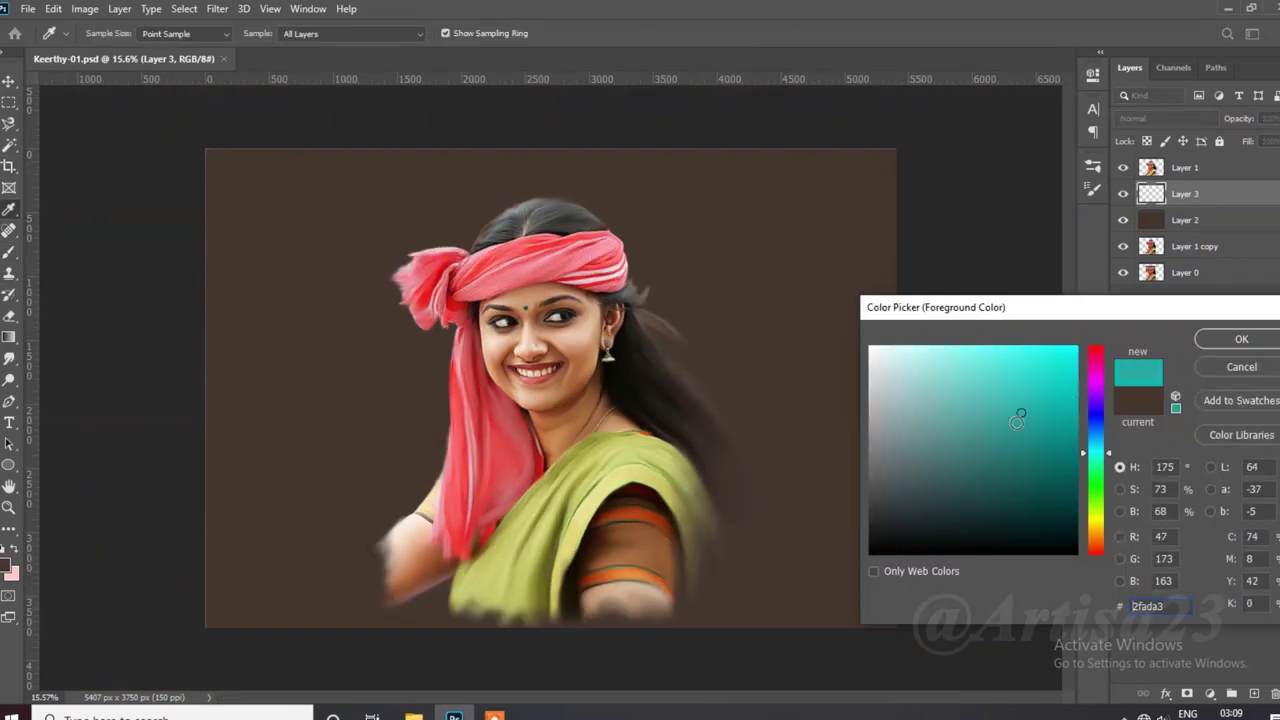
pyautogui.click(1241, 339)
pyautogui.press('b')
pyautogui.moveTo(645, 300)
pyautogui.mouseDown()
pyautogui.moveTo(655, 240)
pyautogui.moveTo(800, 420)
pyautogui.moveTo(680, 246)
pyautogui.moveTo(474, 234)
pyautogui.moveTo(418, 330)
pyautogui.moveTo(400, 450)
pyautogui.mouseUp()
pyautogui.keyDown('alt'); pyautogui.click(654, 516); pyautogui.keyUp('alt')
pyautogui.moveTo(740, 420); pyautogui.dragTo(820, 440)
# Step: Sample browns from the background and paint them over the right and lower-right areas
pyautogui.keyDown('alt'); pyautogui.click(591, 500); pyautogui.keyUp('alt')
pyautogui.keyDown('alt'); pyautogui.click(796, 410); pyautogui.keyUp('alt')
pyautogui.moveTo(680, 330)
pyautogui.mouseDown()
pyautogui.moveTo(760, 320)
pyautogui.moveTo(675, 268)
pyautogui.moveTo(800, 330)
pyautogui.mouseUp()
pyautogui.keyDown('alt'); pyautogui.click(778, 465); pyautogui.keyUp('alt')
pyautogui.moveTo(778, 465)
pyautogui.mouseDown()
pyautogui.moveTo(790, 560)
pyautogui.moveTo(847, 468)
pyautogui.mouseUp()
# Step: With a 700 brush, cover the teal left of the face and below the arm with dark brown
pyautogui.press('[')
pyautogui.press('[')
pyautogui.press('[')
pyautogui.moveTo(430, 430)
pyautogui.mouseDown()
pyautogui.moveTo(410, 490)
pyautogui.moveTo(370, 500)
pyautogui.mouseUp()
pyautogui.moveTo(420, 400); pyautogui.dragTo(400, 466)
pyautogui.moveTo(400, 420); pyautogui.dragTo(340, 440)
pyautogui.moveTo(326, 487); pyautogui.dragTo(468, 541)
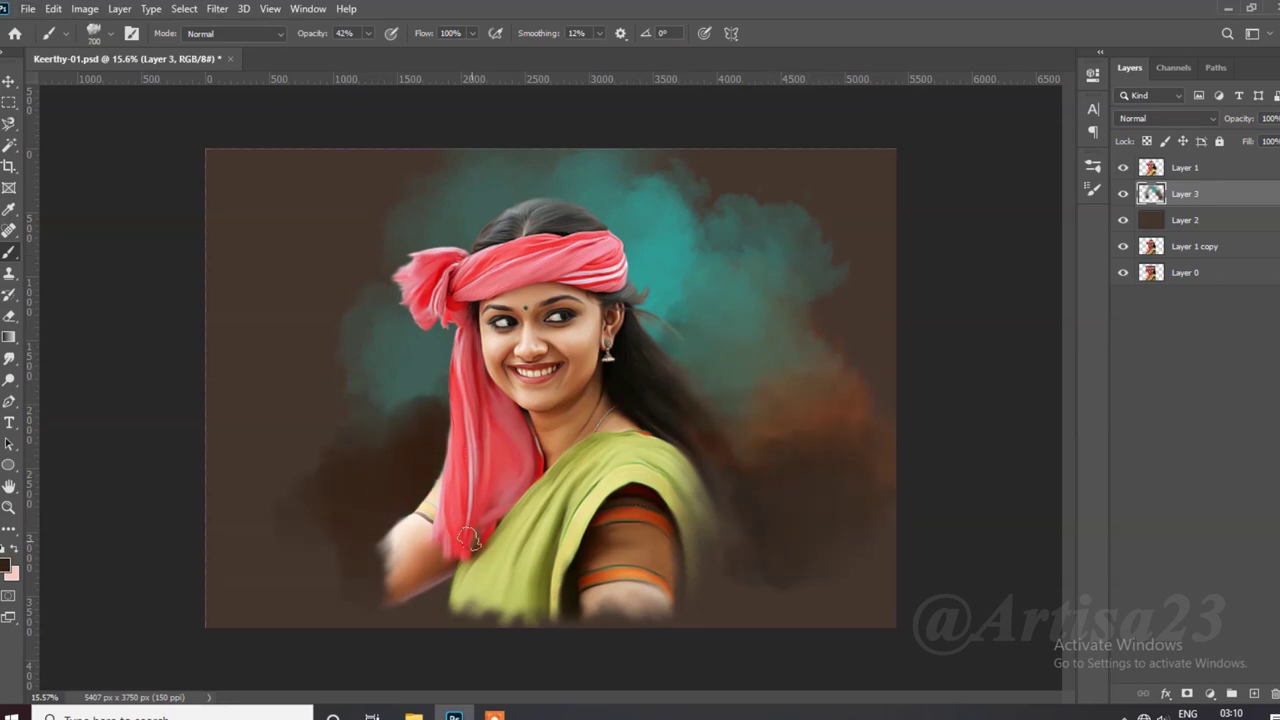
pyautogui.moveTo(393, 442); pyautogui.dragTo(348, 416)
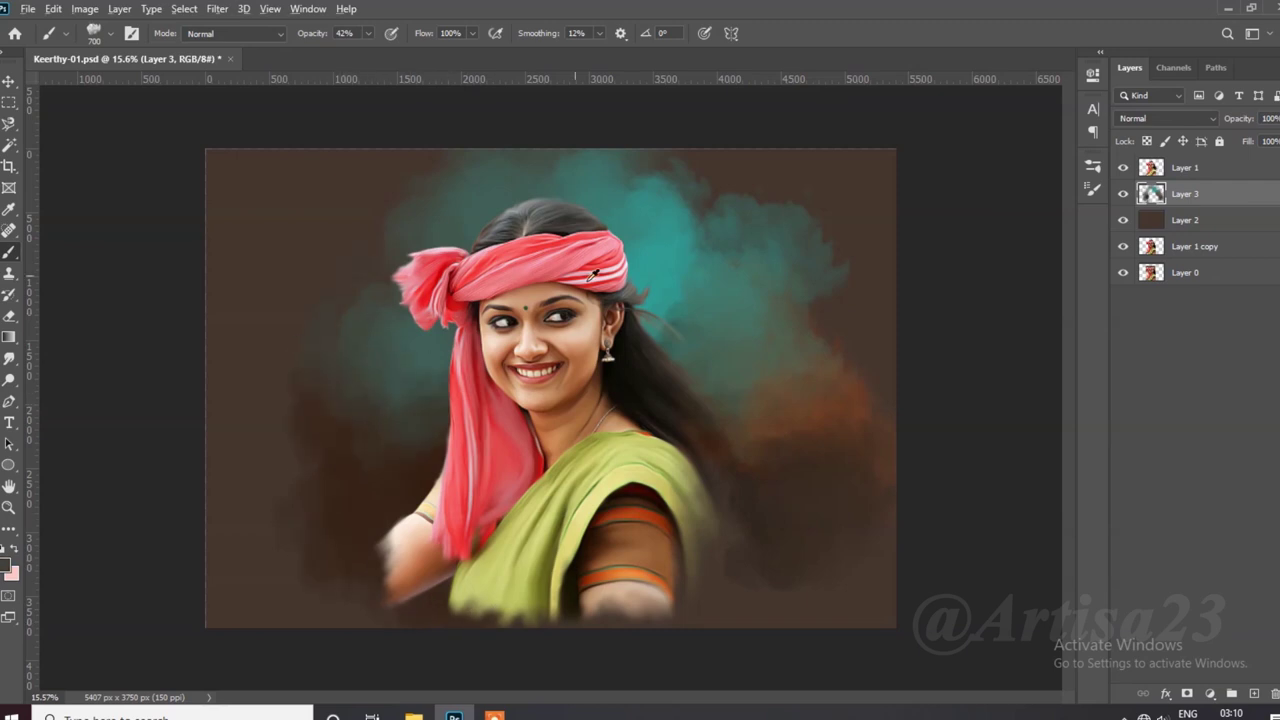
pyautogui.scroll(1, 594, 273)
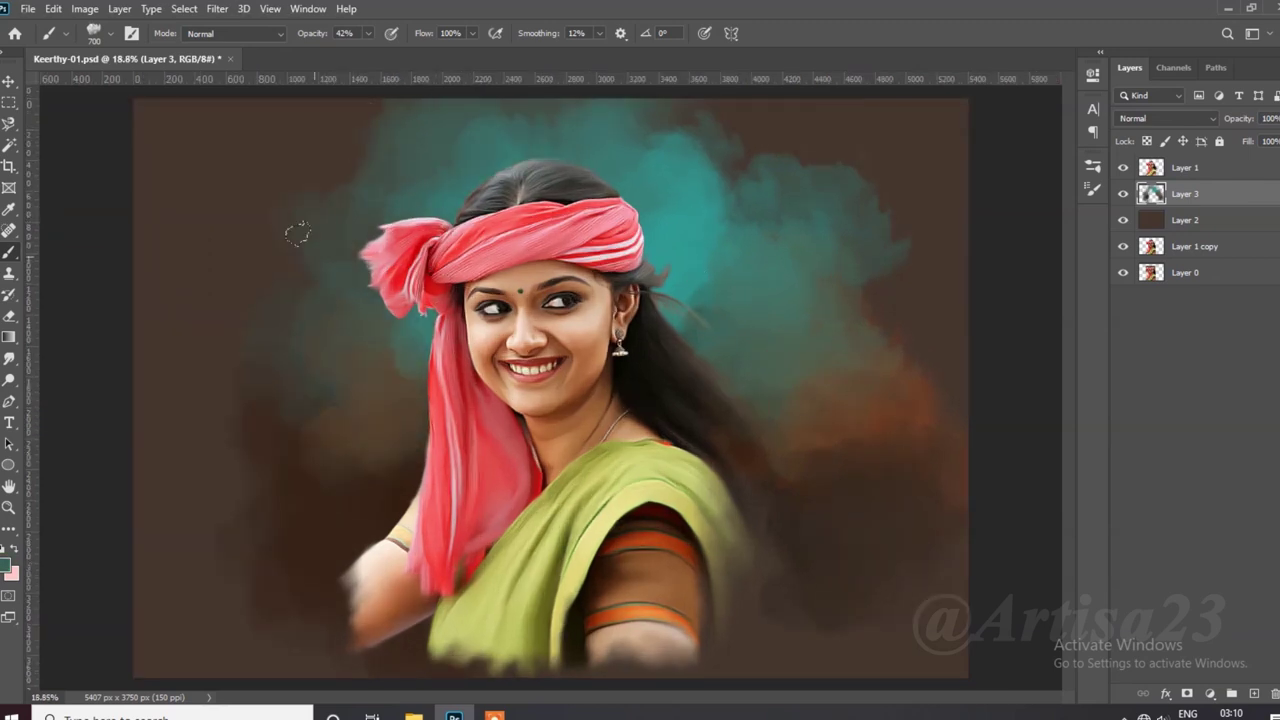
pyautogui.scroll(-1, 552, 392)
pyautogui.hotkey('ctrl', 's')
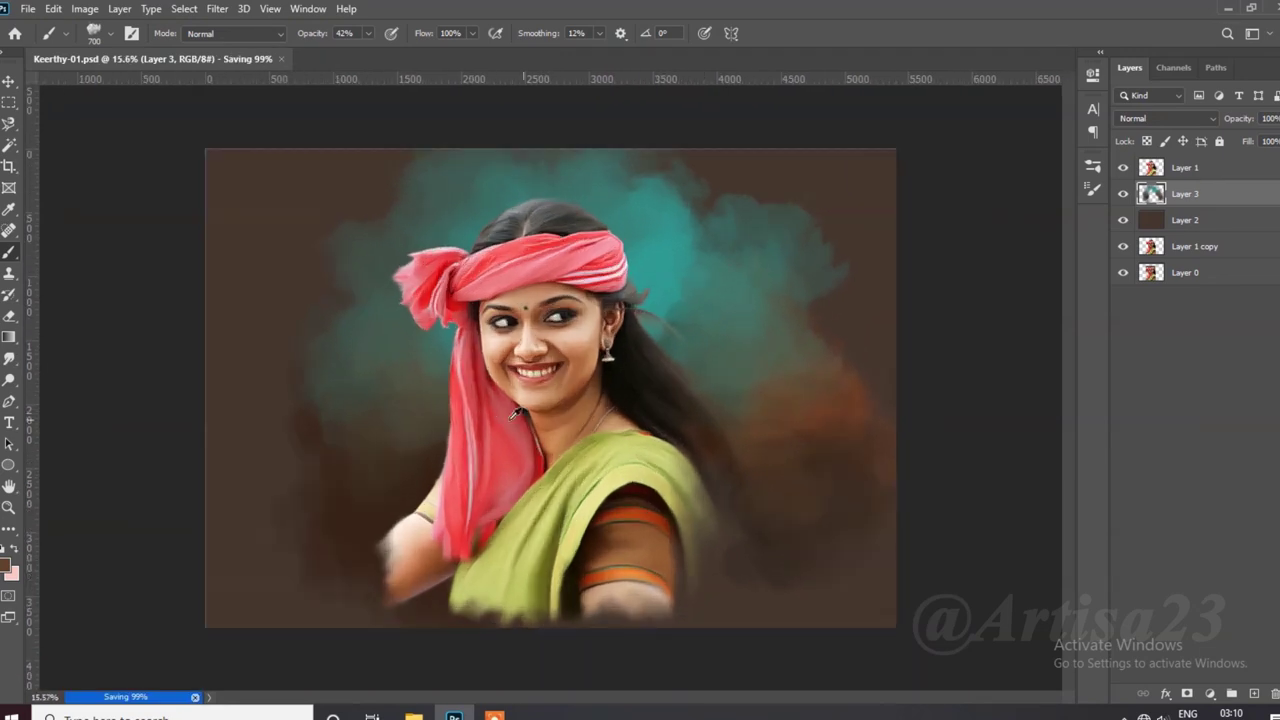
# Step: Paint dark red around the figure and along the bottom edge, partly covering the teal above the head
pyautogui.click(7, 566)
pyautogui.click(1057, 500)
pyautogui.click(1237, 334)
pyautogui.moveTo(820, 390); pyautogui.dragTo(720, 490)
pyautogui.moveTo(440, 400); pyautogui.dragTo(369, 472)
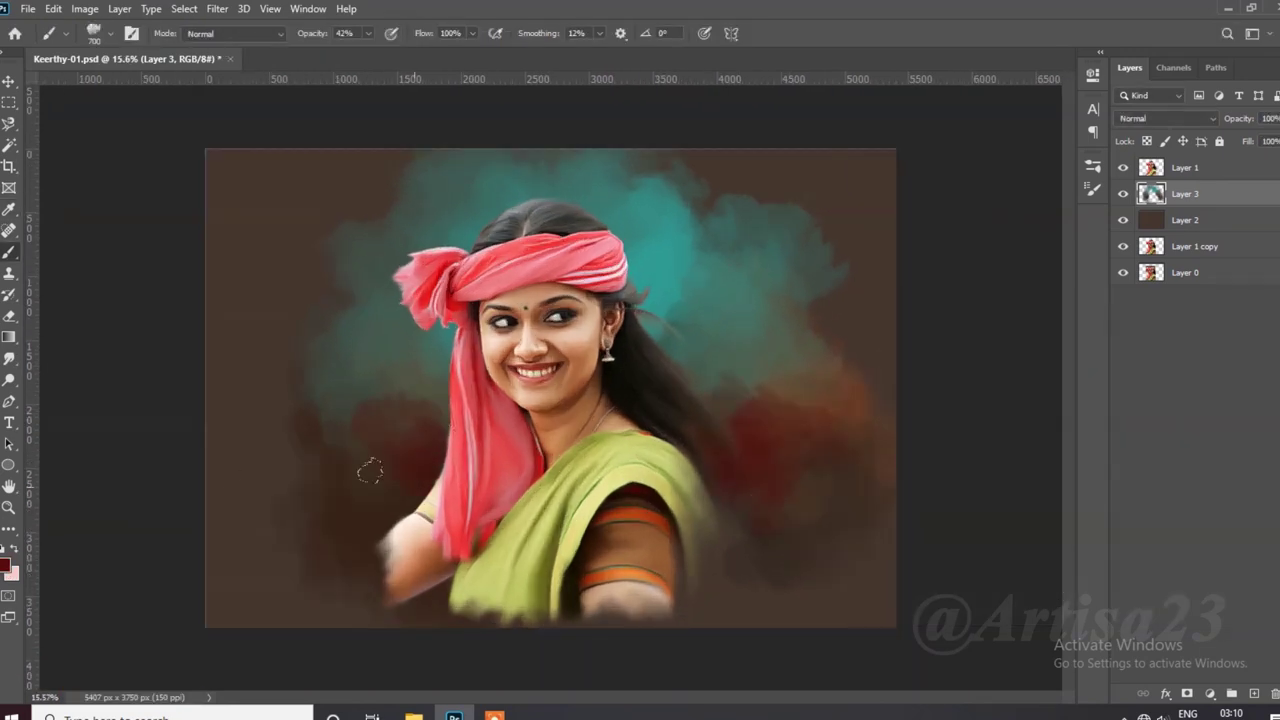
pyautogui.moveTo(410, 385); pyautogui.dragTo(445, 448)
pyautogui.moveTo(504, 606); pyautogui.dragTo(380, 600)
pyautogui.moveTo(700, 590)
pyautogui.mouseDown()
pyautogui.moveTo(720, 520)
pyautogui.moveTo(823, 471)
pyautogui.moveTo(697, 375)
pyautogui.mouseUp()
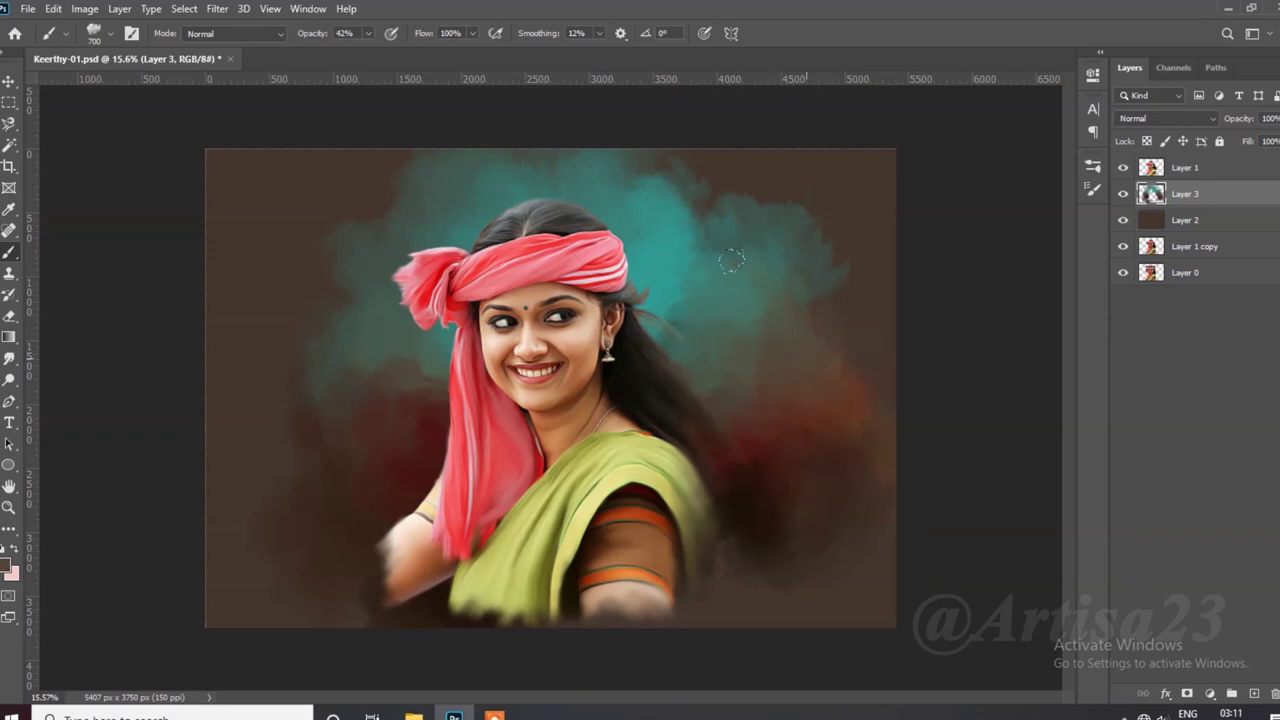
pyautogui.moveTo(480, 190); pyautogui.dragTo(600, 160)
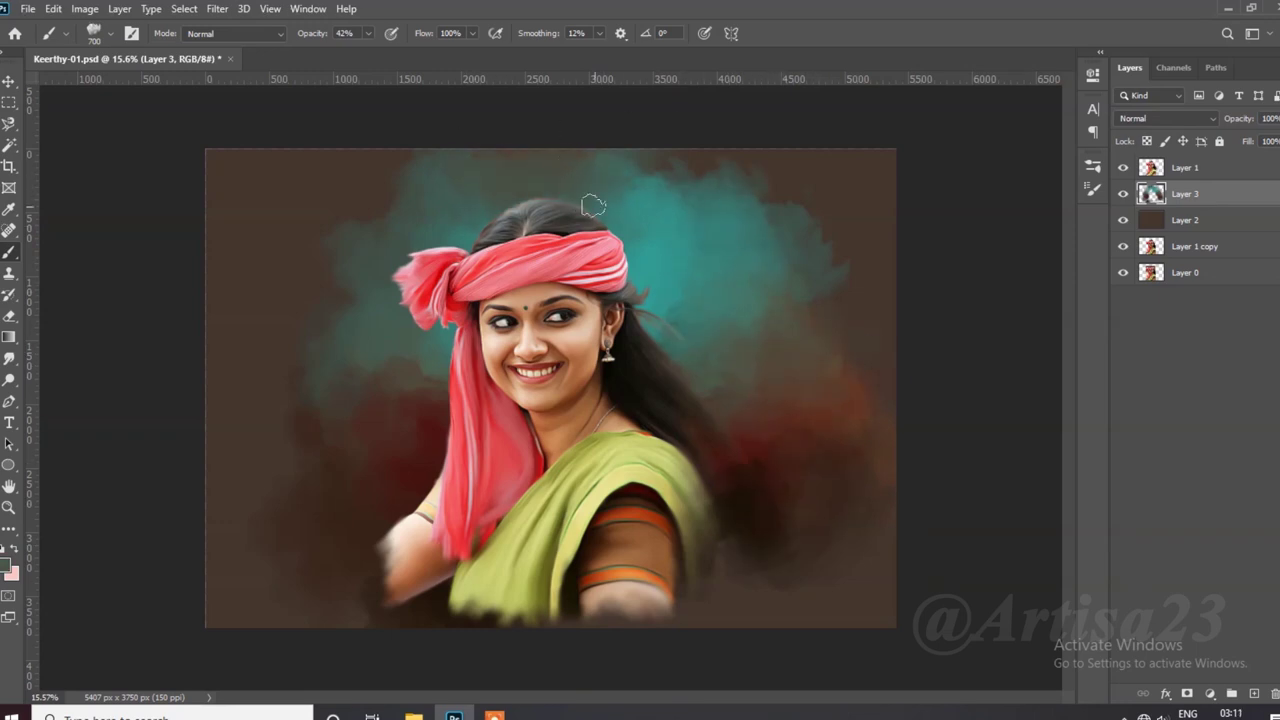
# Step: Add darker brown strokes right of the shoulder, resample teal from the top, and save
pyautogui.scroll(2, 390, 365)
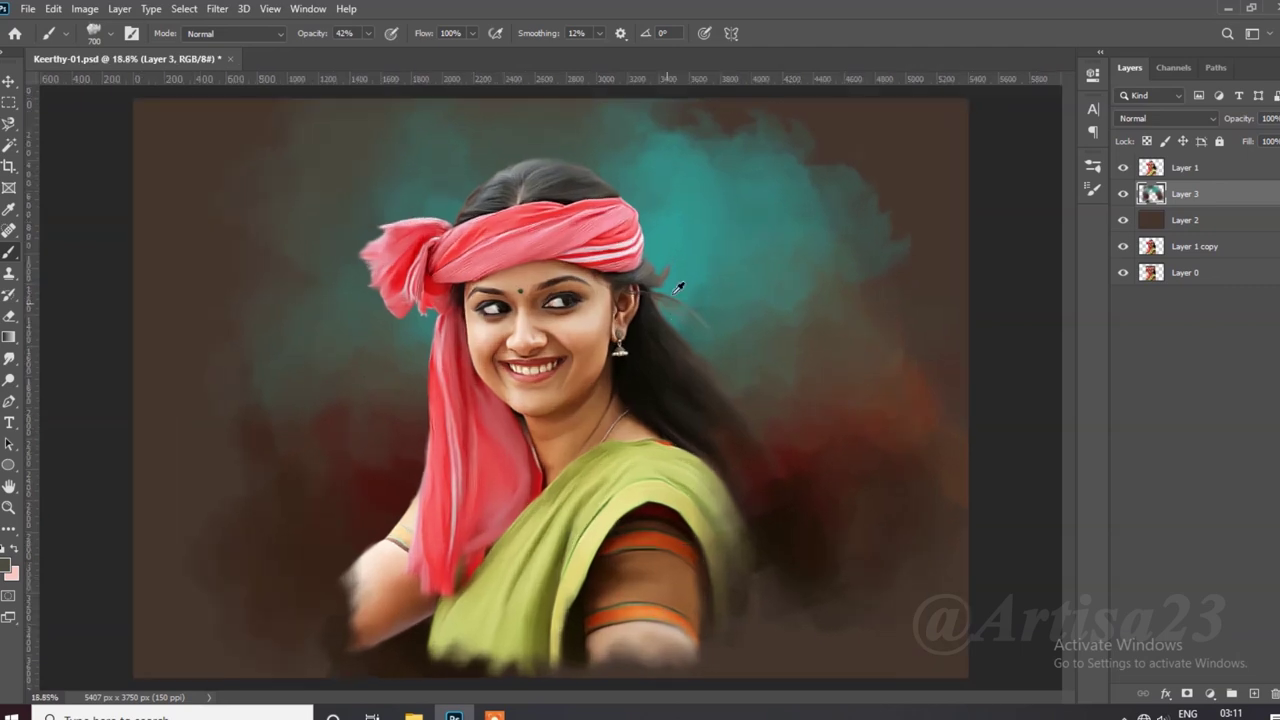
pyautogui.scroll(-3, 694, 394)
pyautogui.hotkey('ctrl', 's')
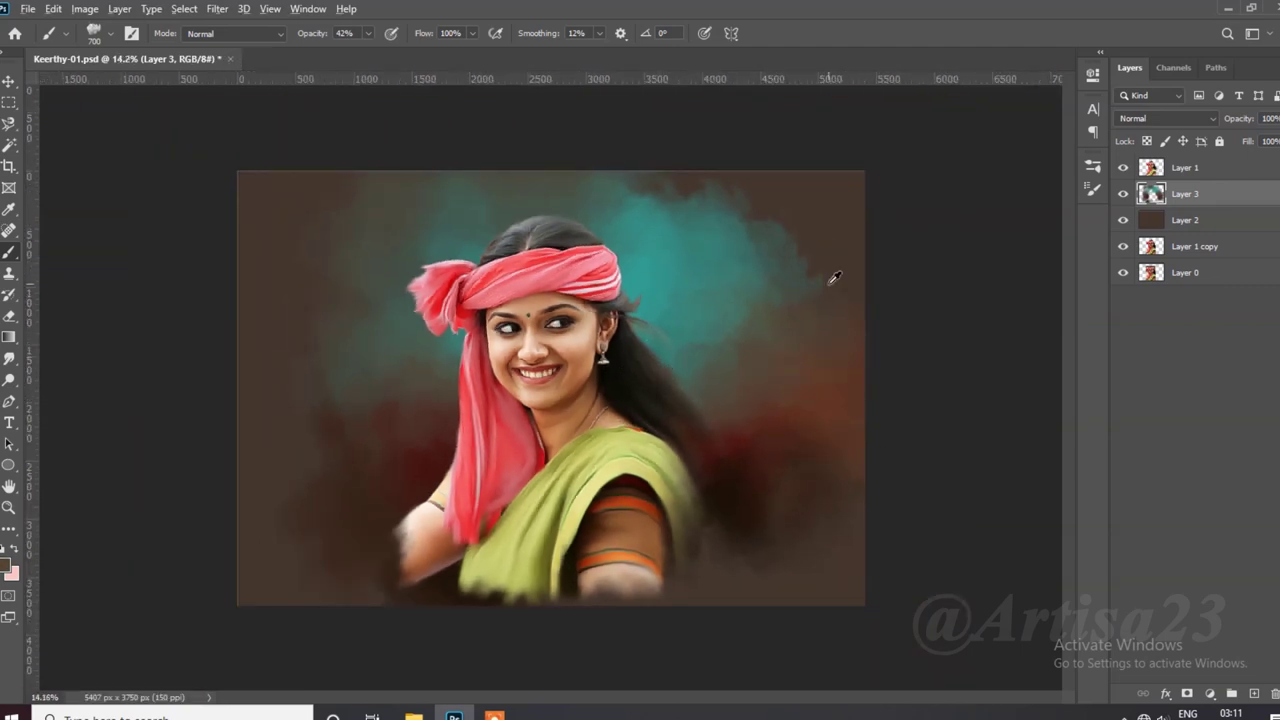
pyautogui.hotkey('ctrl', 's')
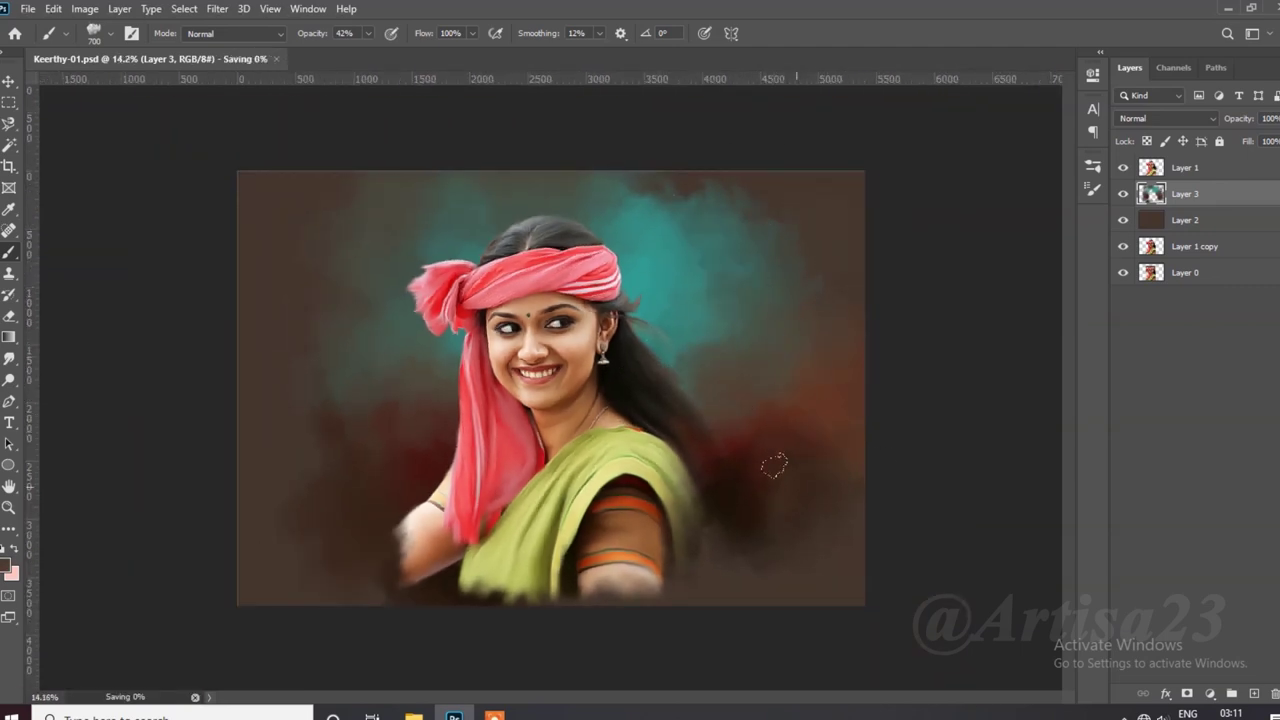
pyautogui.keyDown('alt'); pyautogui.click(730, 475); pyautogui.keyUp('alt')
pyautogui.moveTo(800, 475)
pyautogui.mouseDown()
pyautogui.moveTo(775, 518)
pyautogui.moveTo(821, 588)
pyautogui.mouseUp()
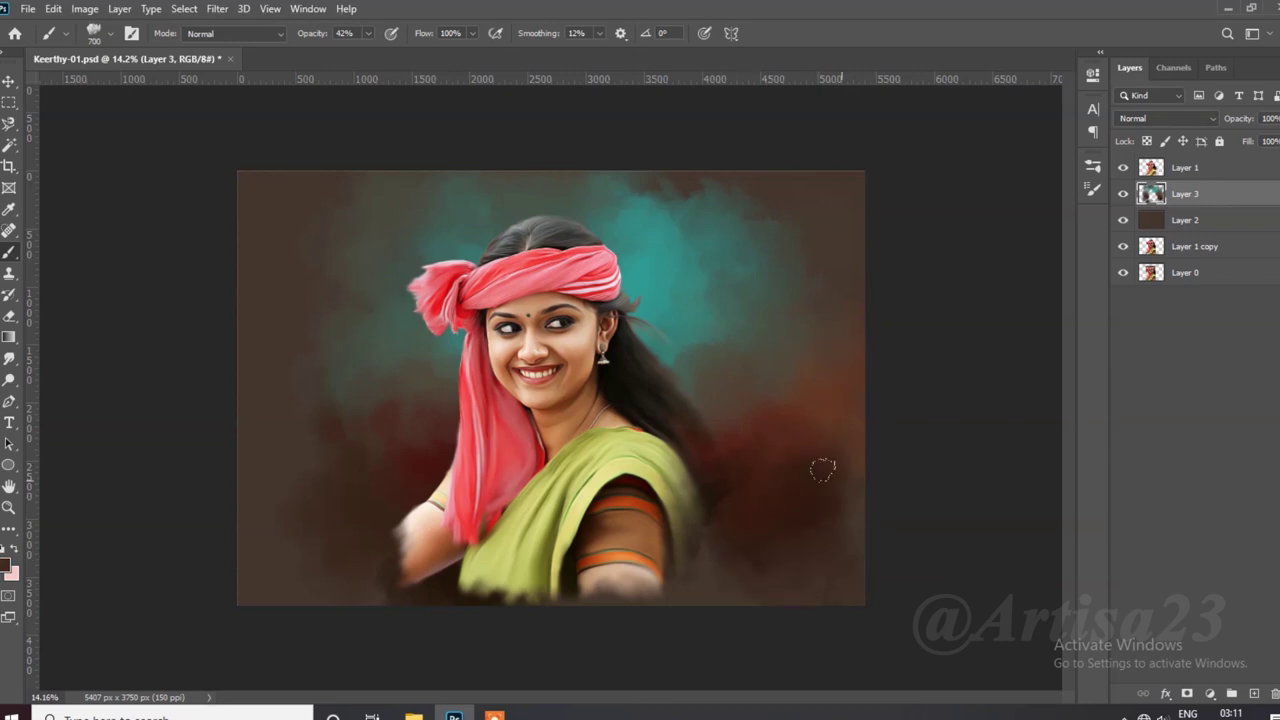
pyautogui.moveTo(690, 543); pyautogui.dragTo(797, 520)
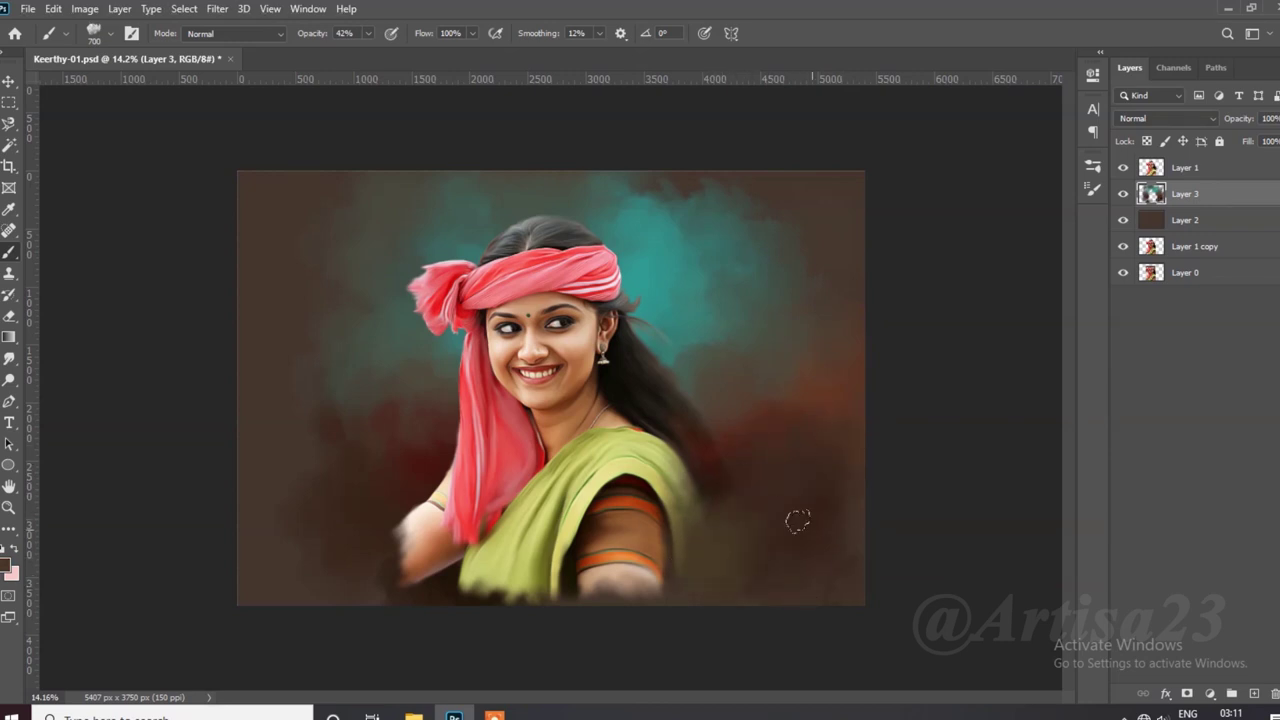
pyautogui.scroll(1, 371, 357)
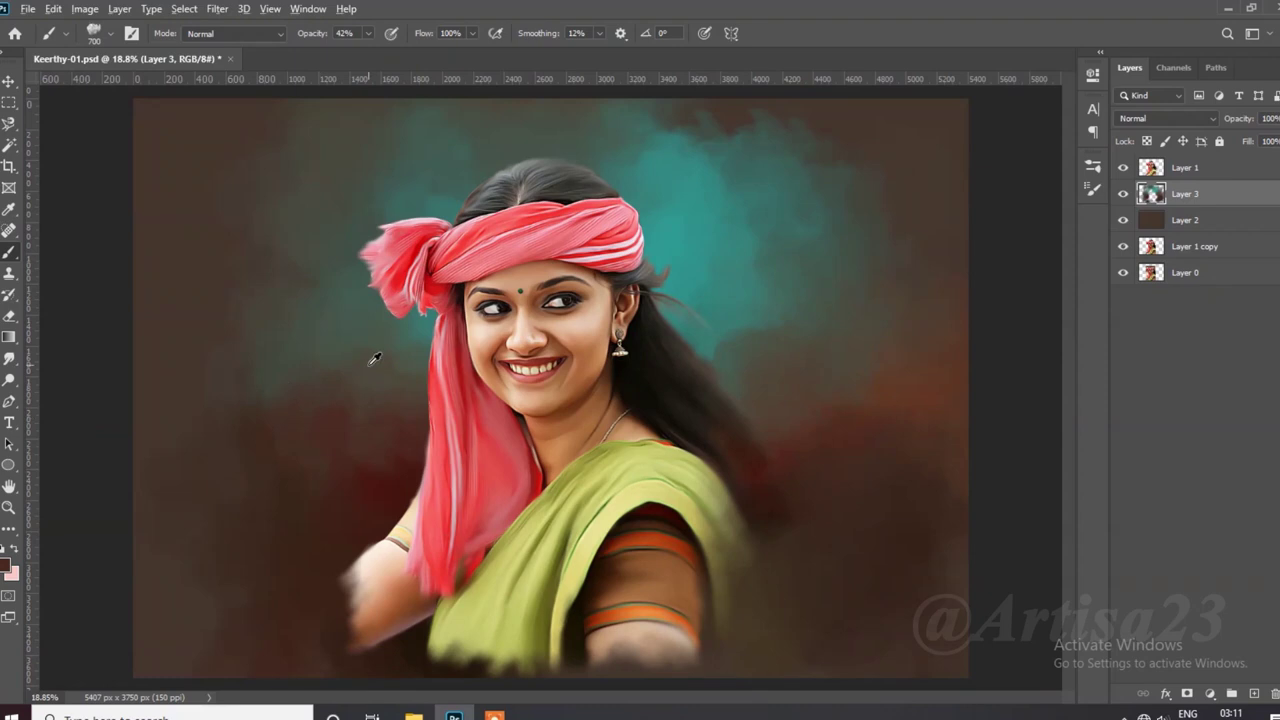
pyautogui.keyDown('alt'); pyautogui.click(605, 157); pyautogui.keyUp('alt')
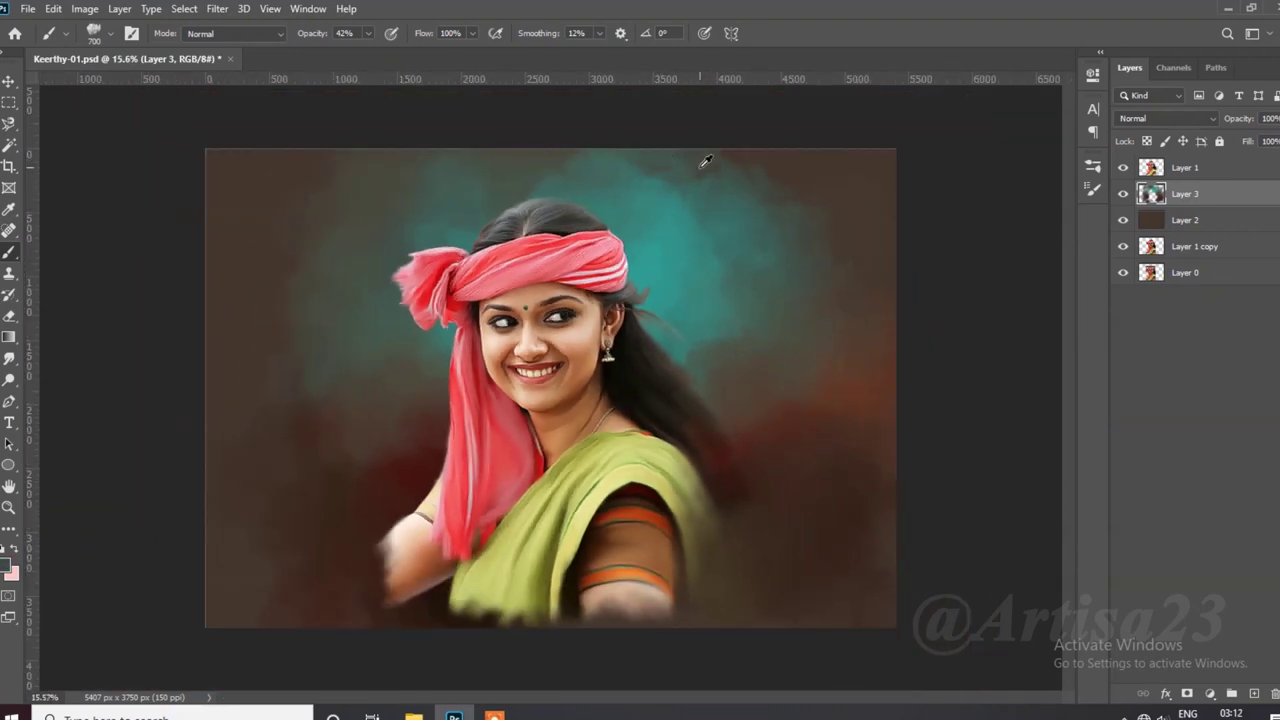
pyautogui.scroll(-1, 555, 377)
pyautogui.hotkey('ctrl', 's')
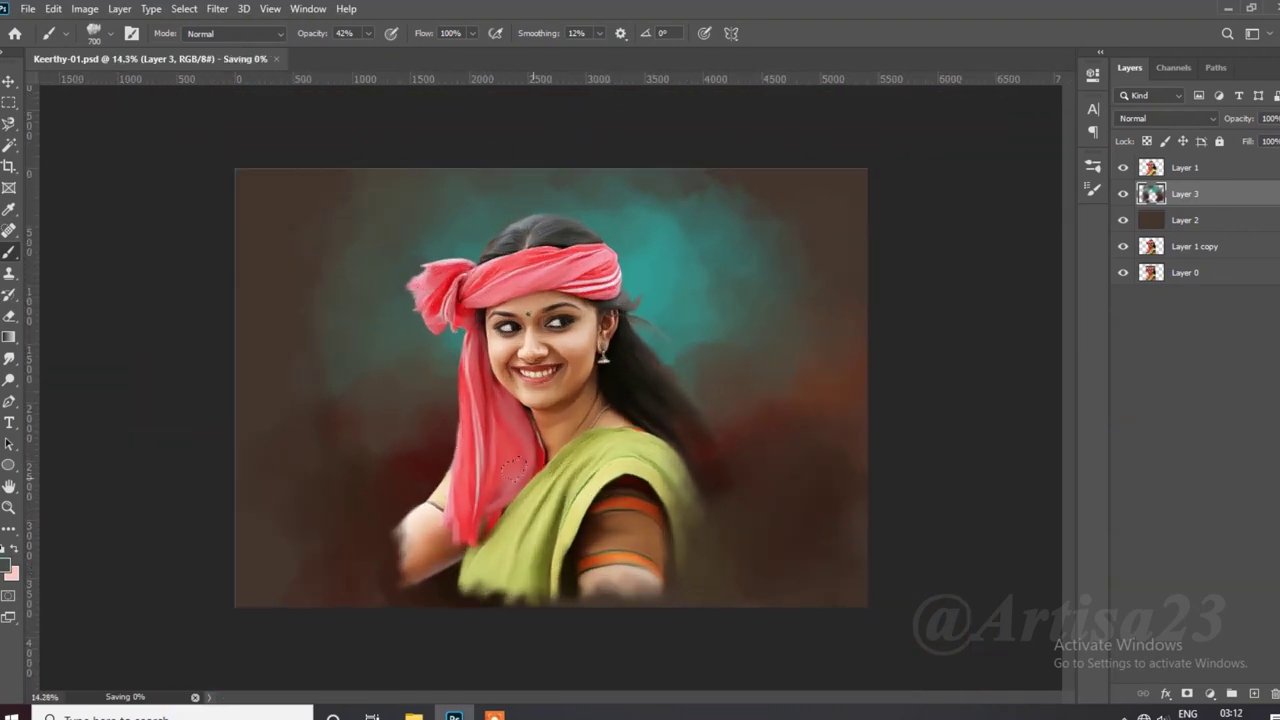
# Step: Brush dark plum-maroon 470524 into the lower right and lower left background
pyautogui.click(6, 564)
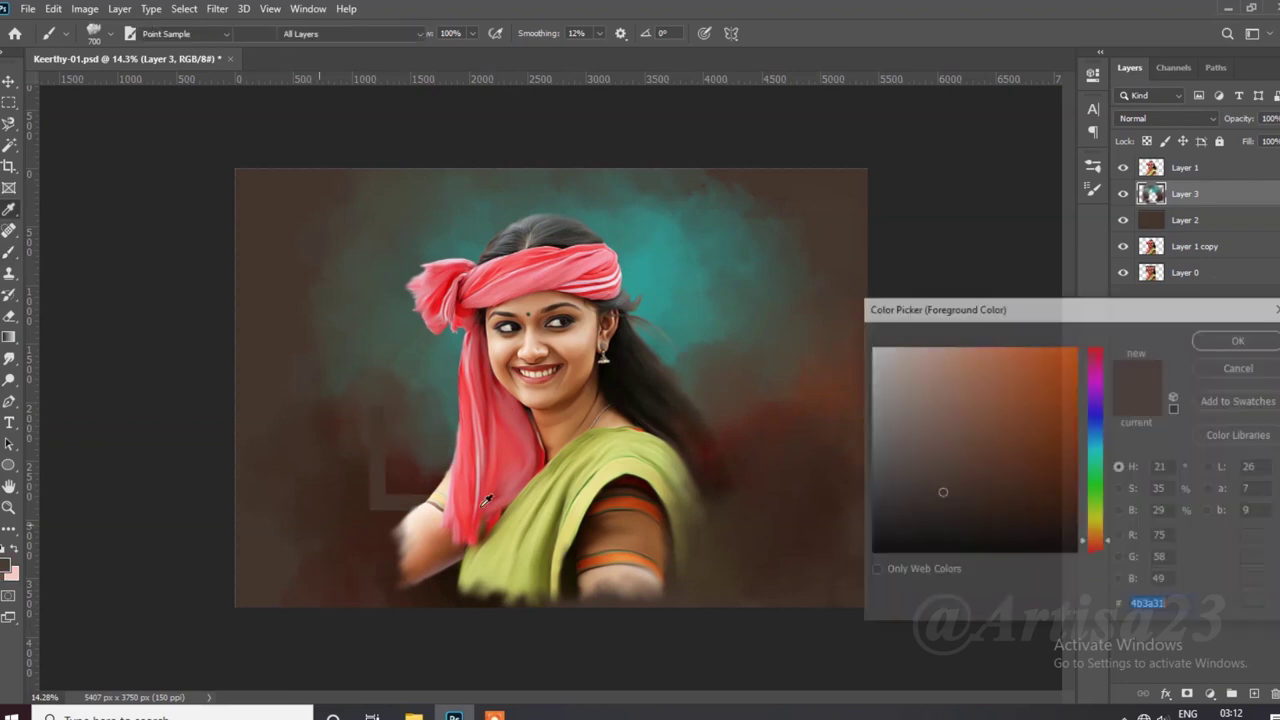
pyautogui.click(1096, 375)
pyautogui.moveTo(1046, 491); pyautogui.dragTo(1045, 507)
pyautogui.click(1096, 361)
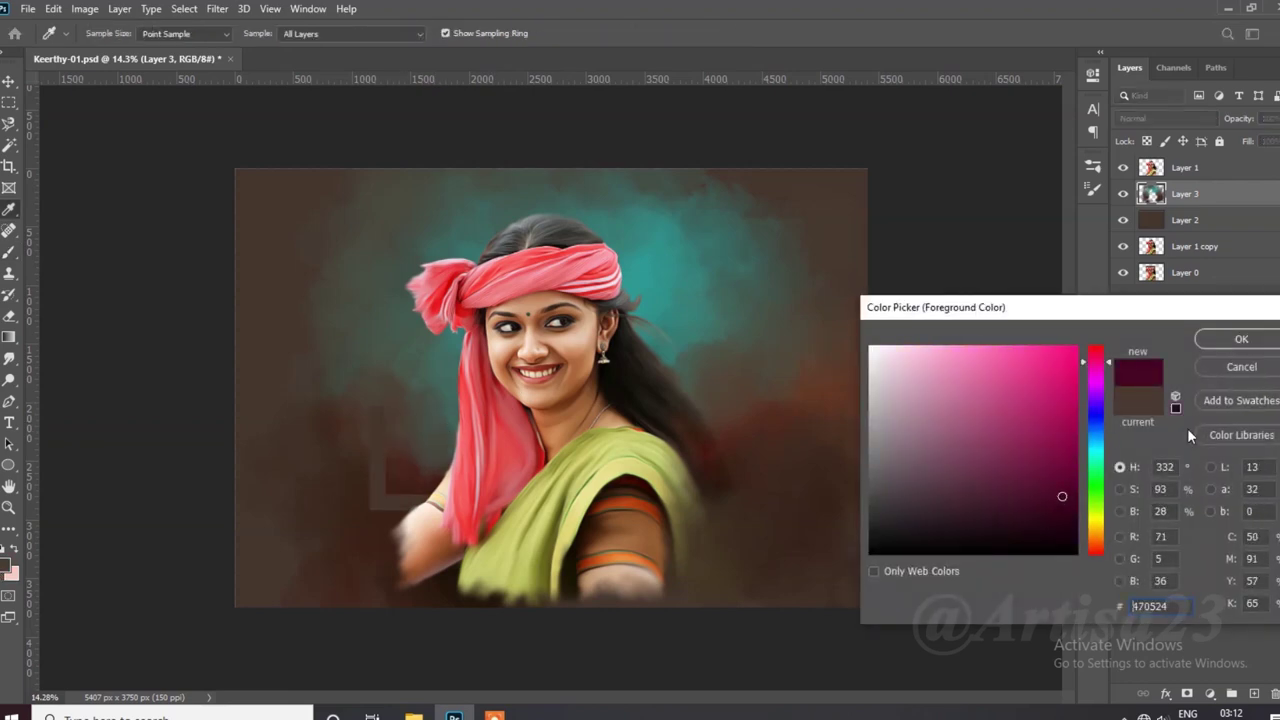
pyautogui.press('Return')
pyautogui.press('b')
pyautogui.moveTo(760, 420); pyautogui.dragTo(748, 523)
pyautogui.moveTo(440, 420); pyautogui.dragTo(397, 497)
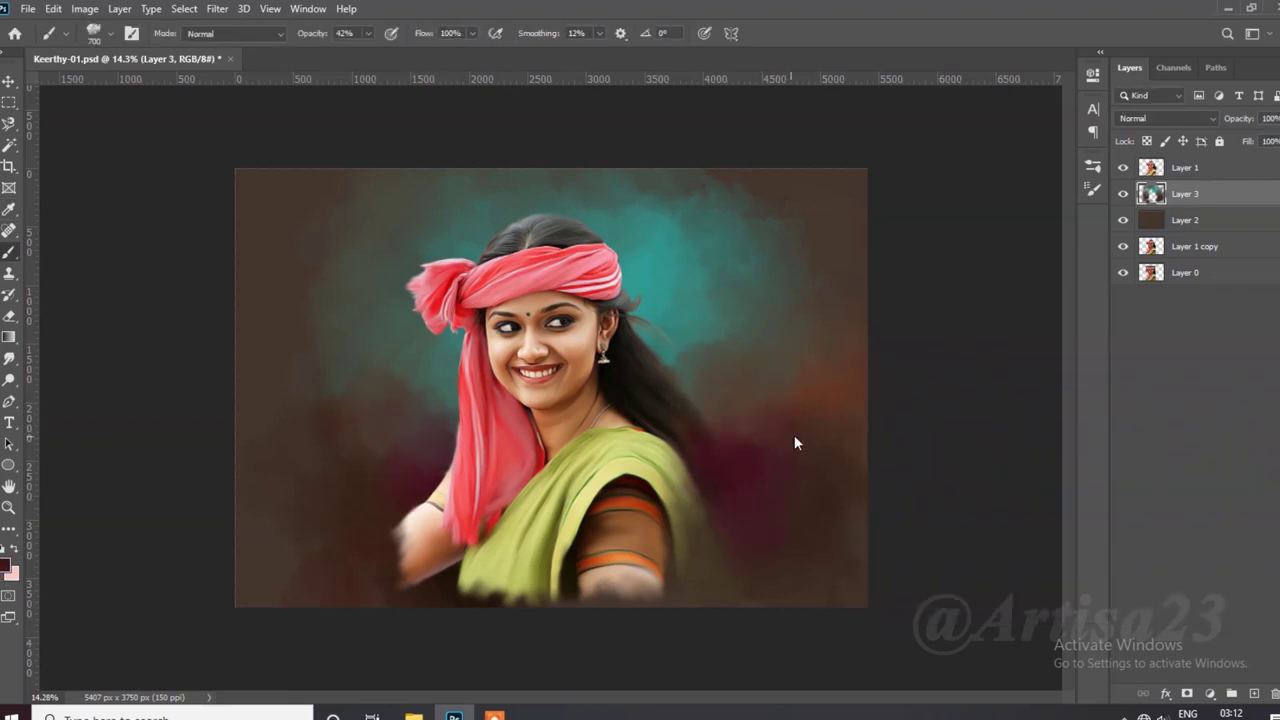
# Step: Zoom out to view the whole painting and make Layer 1 the active layer
pyautogui.keyDown('alt'); pyautogui.scroll(3, 806, 451); pyautogui.keyUp('alt')
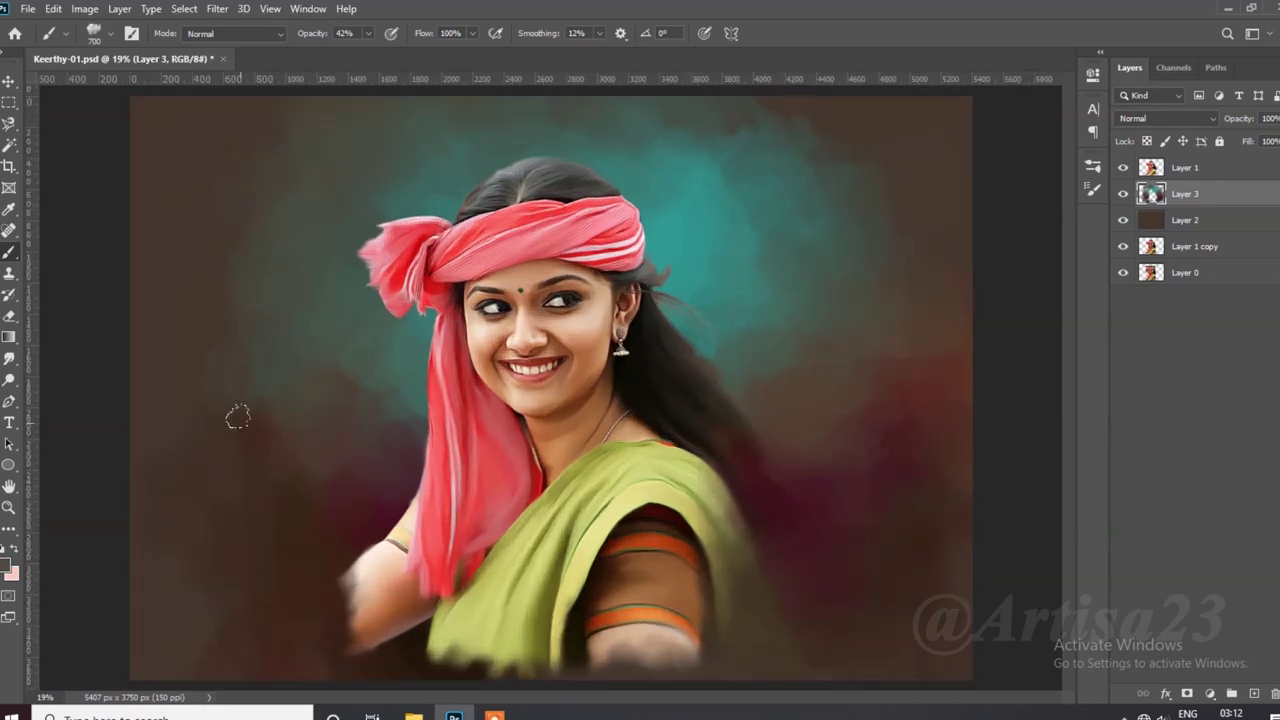
pyautogui.keyDown('alt'); pyautogui.scroll(2, 237, 417); pyautogui.keyUp('alt')
pyautogui.keyDown('alt'); pyautogui.scroll(-2, 772, 415); pyautogui.keyUp('alt')
pyautogui.keyDown('alt'); pyautogui.scroll(2, 772, 415); pyautogui.keyUp('alt')
pyautogui.keyDown('alt'); pyautogui.scroll(1, 643, 325); pyautogui.keyUp('alt')
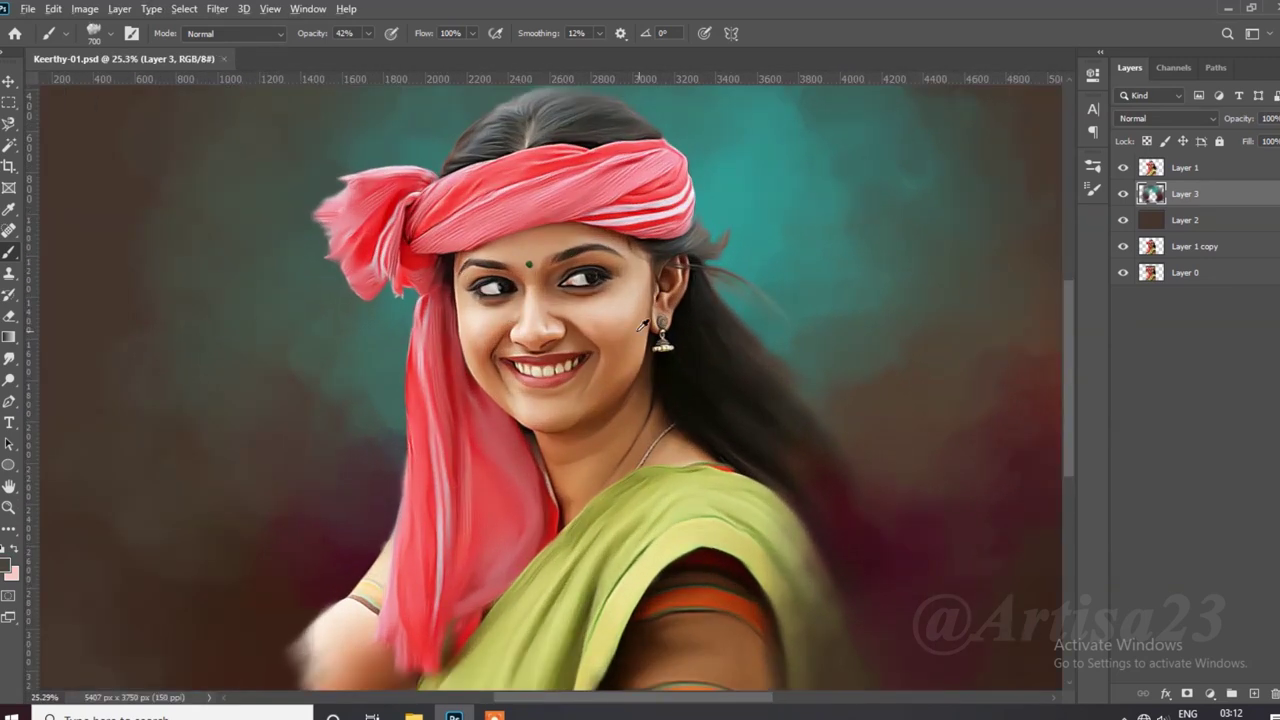
pyautogui.keyDown('alt'); pyautogui.scroll(-2, 643, 325); pyautogui.keyUp('alt')
pyautogui.hotkey('alt', ']')
pyautogui.keyDown('alt'); pyautogui.scroll(-1, 714, 214); pyautogui.keyUp('alt')
pyautogui.keyDown('alt'); pyautogui.scroll(-1, 886, 423); pyautogui.keyUp('alt')
pyautogui.keyDown('alt'); pyautogui.scroll(-1, 772, 470); pyautogui.keyUp('alt')
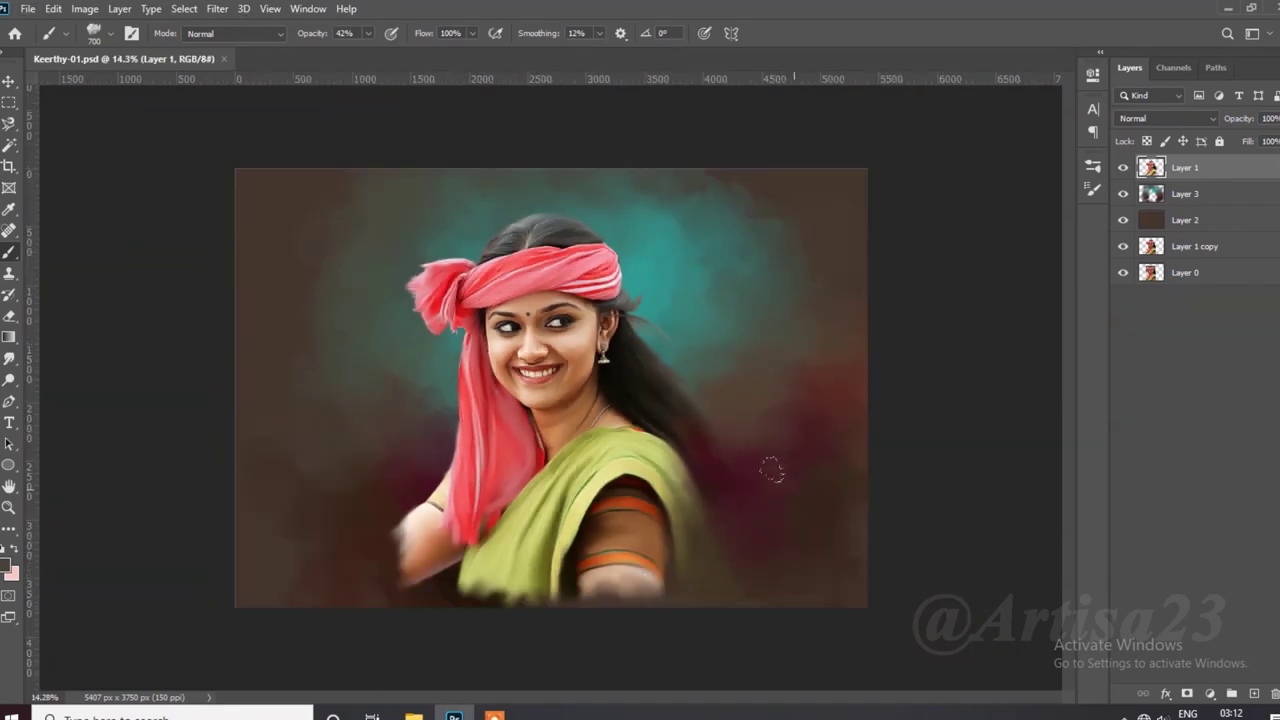
pyautogui.keyDown('alt'); pyautogui.scroll(2, 751, 314); pyautogui.keyUp('alt')
# Step: Add a new empty layer above Layer 1 and name it Line
pyautogui.click(1253, 694)
pyautogui.doubleClick(1190, 167)
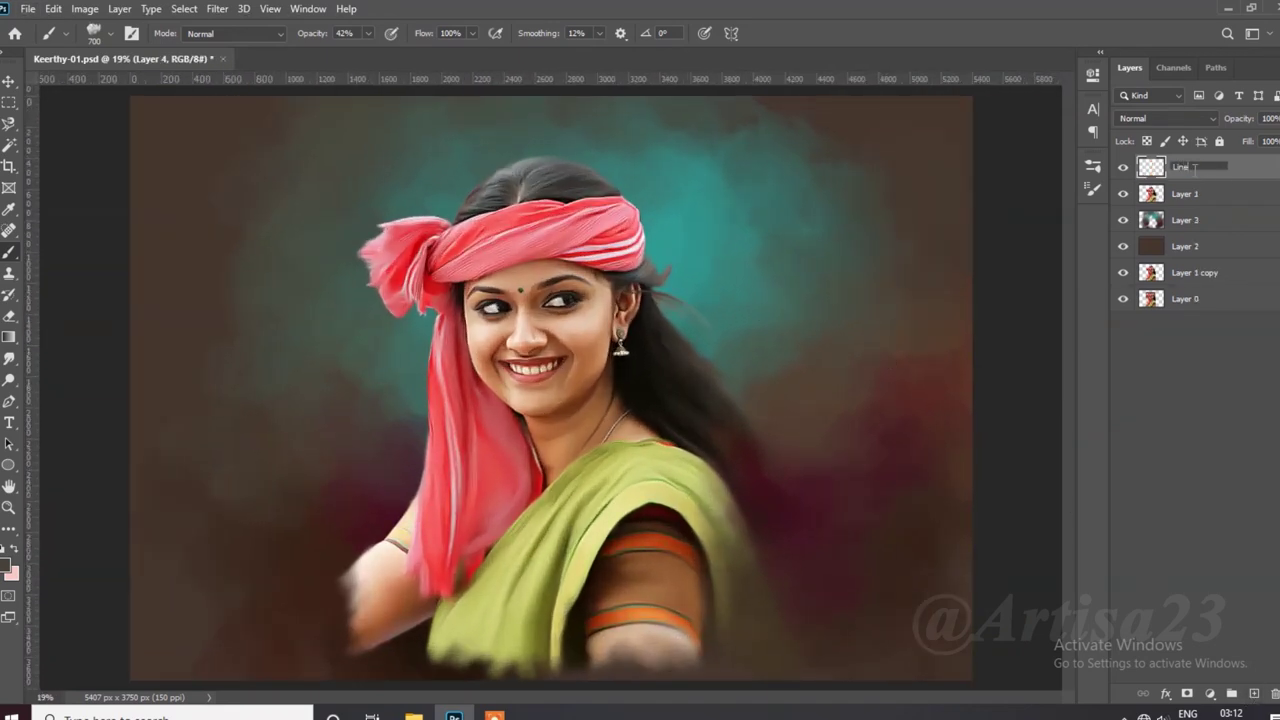
pyautogui.press('Return')
pyautogui.keyDown('alt'); pyautogui.scroll(3, 777, 260); pyautogui.keyUp('alt')
pyautogui.keyDown('alt'); pyautogui.scroll(2, 777, 260); pyautogui.keyUp('alt')
pyautogui.keyDown('alt'); pyautogui.scroll(2, 777, 260); pyautogui.keyUp('alt')
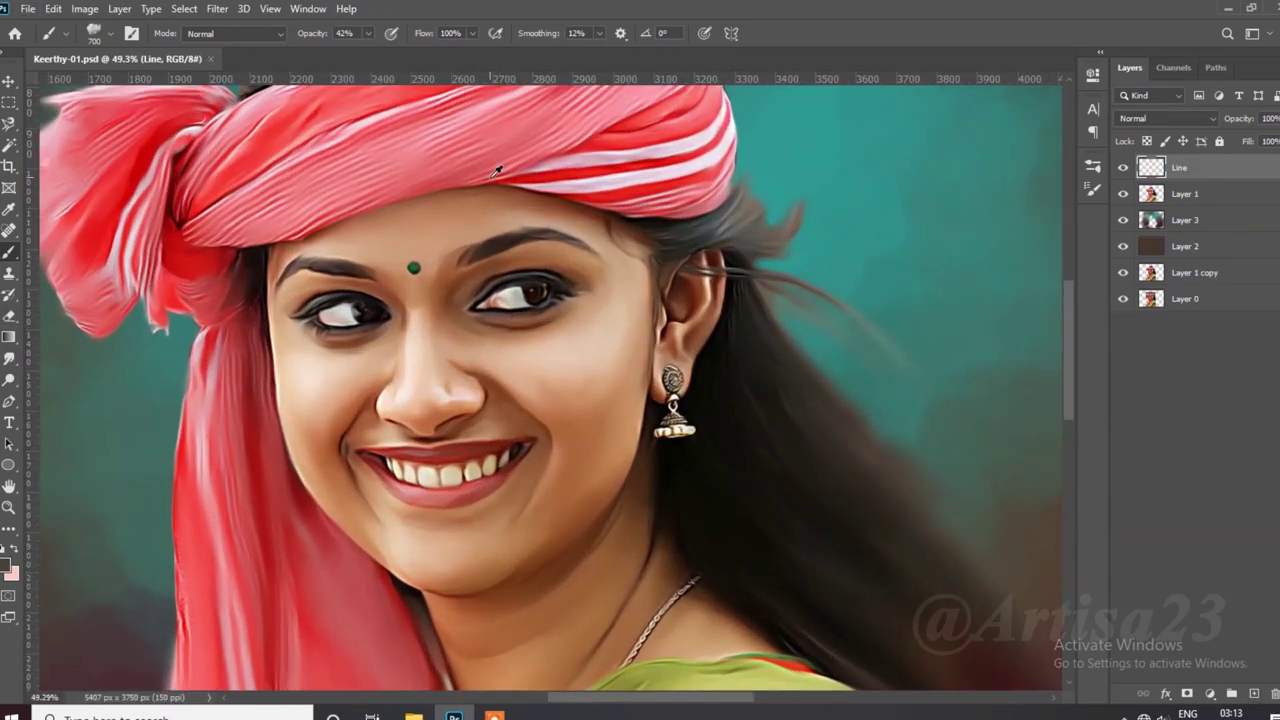
pyautogui.keyDown('alt'); pyautogui.scroll(-2, 495, 172); pyautogui.keyUp('alt')
# Step: Make the brush much smaller and lower its opacity to 38%
pyautogui.press('F5')
pyautogui.press('F5')
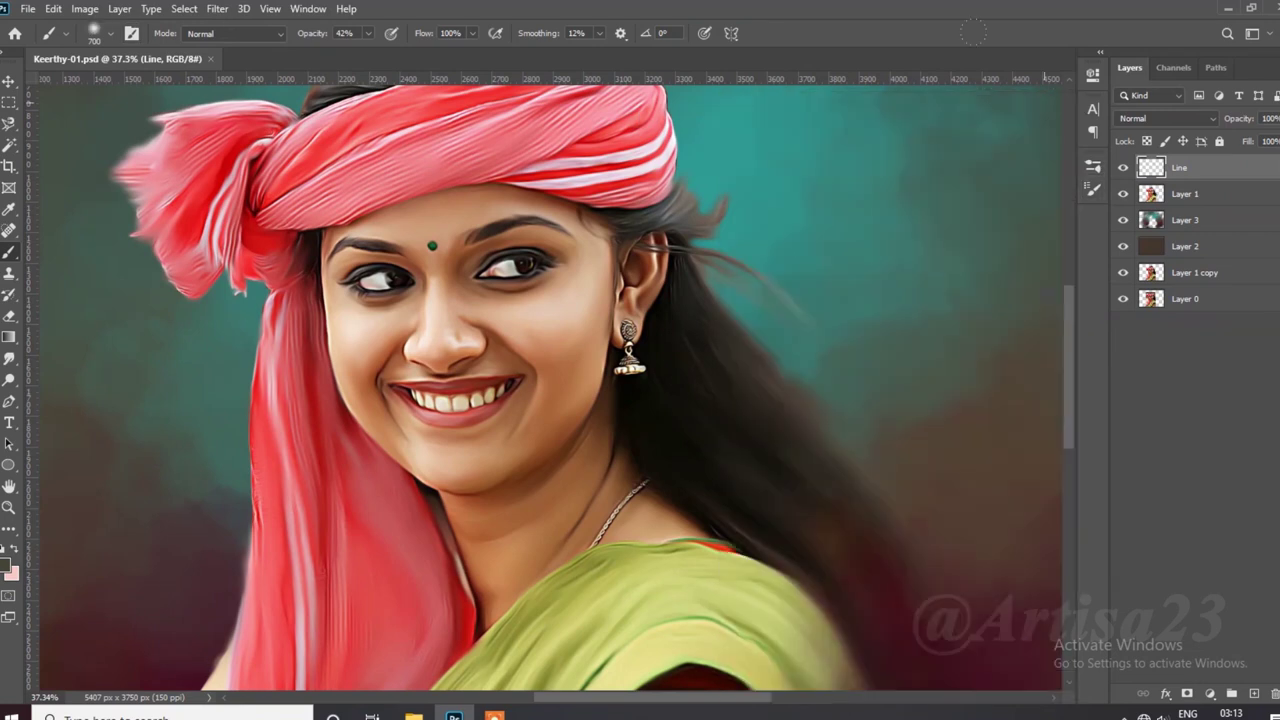
pyautogui.keyDown('alt'); pyautogui.scroll(-2, 682, 312); pyautogui.keyUp('alt')
pyautogui.press('[')
pyautogui.press('[')
pyautogui.press('[')
pyautogui.keyDown('alt'); pyautogui.scroll(8, 410, 190); pyautogui.keyUp('alt')
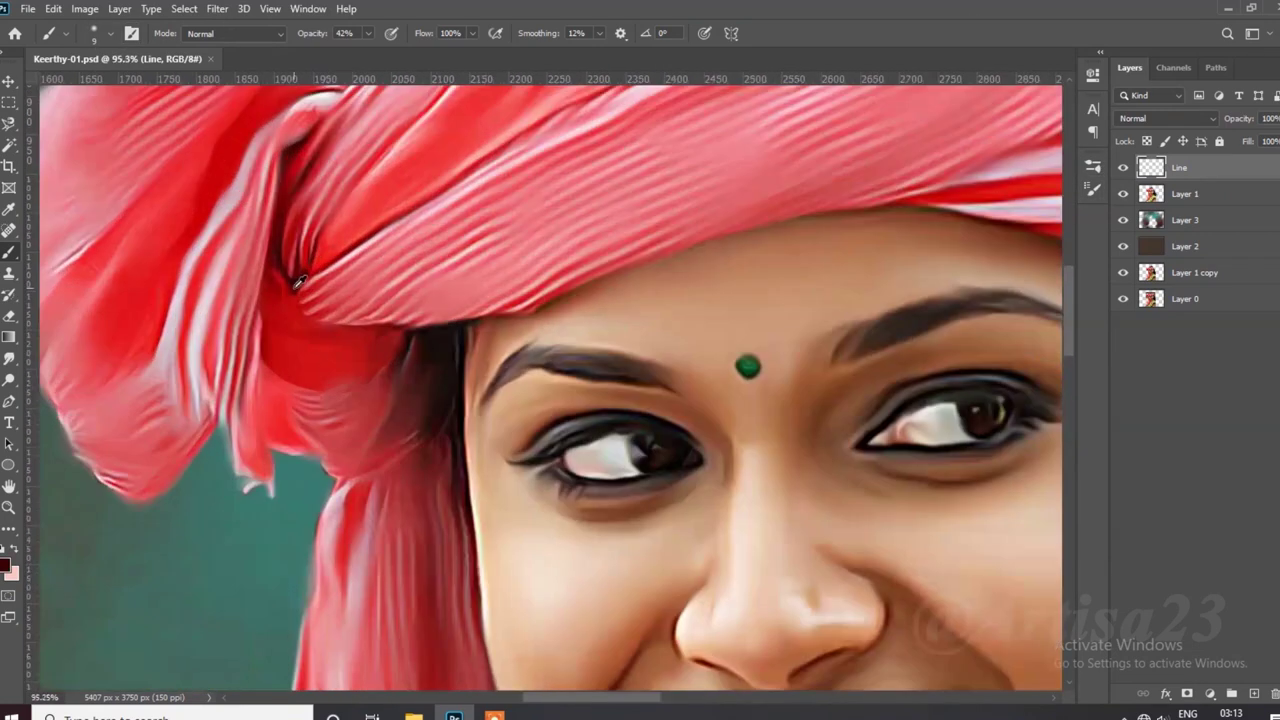
pyautogui.keyDown('alt'); pyautogui.scroll(-1, 383, 238); pyautogui.keyUp('alt')
pyautogui.keyDown('alt'); pyautogui.scroll(-2, 446, 228); pyautogui.keyUp('alt')
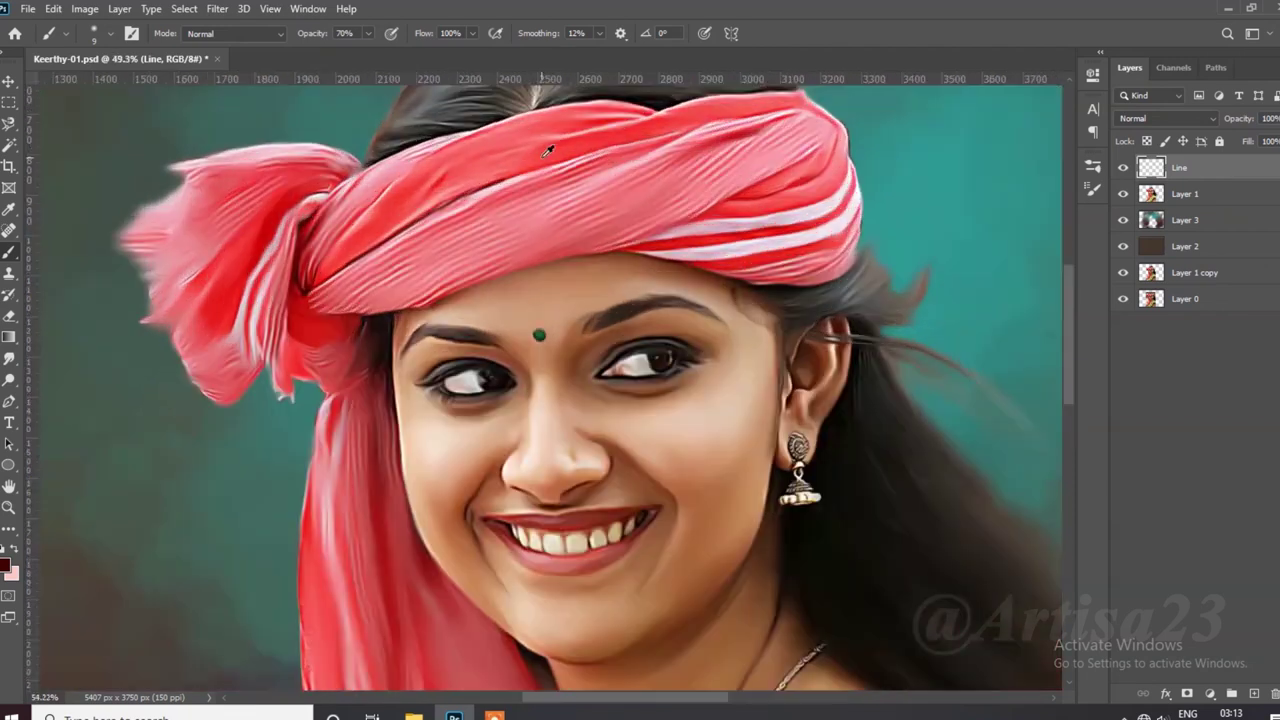
pyautogui.keyDown('alt'); pyautogui.scroll(2, 448, 207); pyautogui.keyUp('alt')
pyautogui.keyDown('alt'); pyautogui.scroll(-1, 148, 270); pyautogui.keyUp('alt')
pyautogui.keyDown('alt'); pyautogui.scroll(1, 503, 186); pyautogui.keyUp('alt')
pyautogui.keyDown('alt'); pyautogui.scroll(1, 413, 208); pyautogui.keyUp('alt')
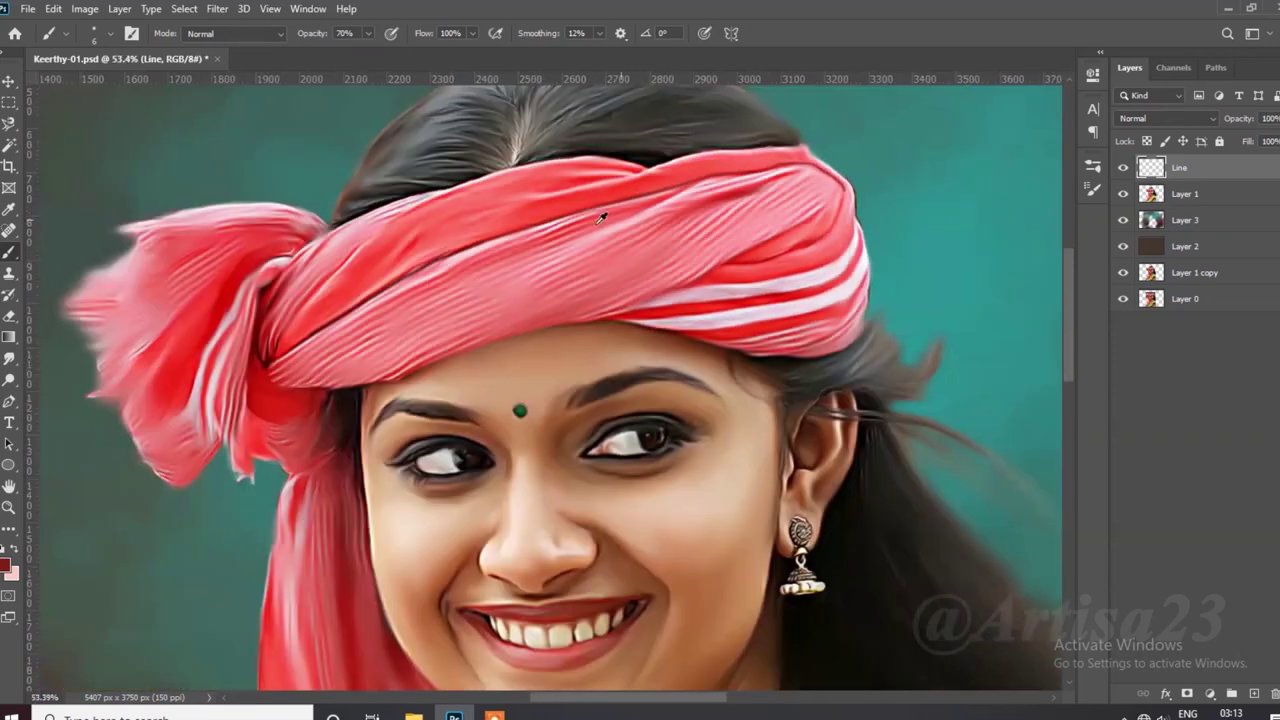
pyautogui.keyDown('alt'); pyautogui.scroll(-3, 940, 180); pyautogui.keyUp('alt')
pyautogui.moveTo(368, 33); pyautogui.dragTo(340, 49)
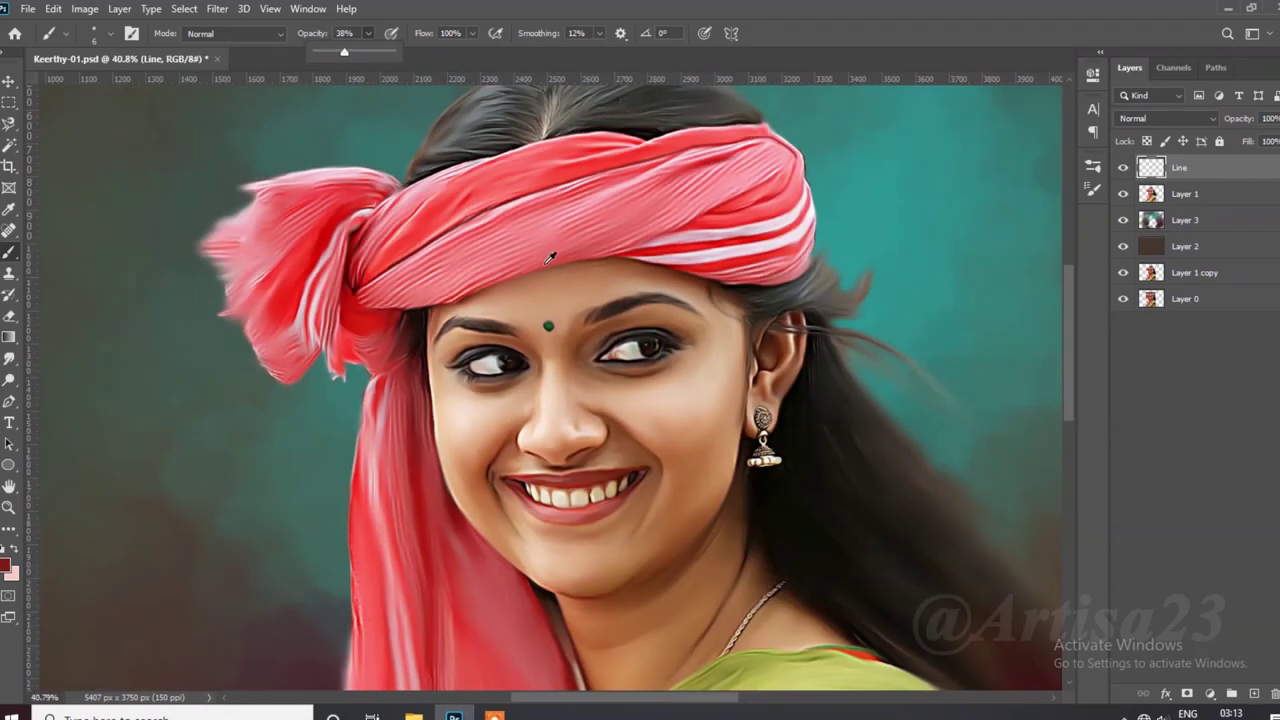
pyautogui.keyDown('alt'); pyautogui.scroll(4, 699, 220); pyautogui.keyUp('alt')
# Step: Paint dark red lines along the turban edge and down its white fold
pyautogui.click(506, 297)
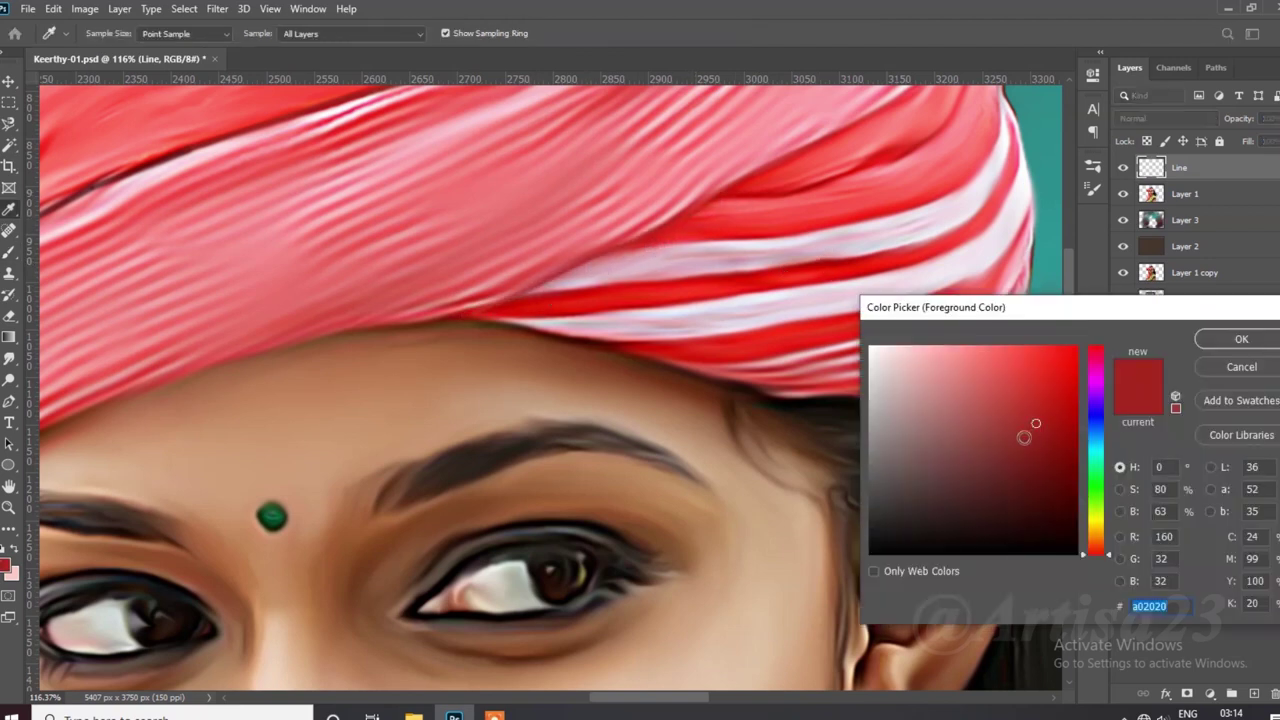
pyautogui.keyDown('alt'); pyautogui.scroll(-3, 815, 160); pyautogui.keyUp('alt')
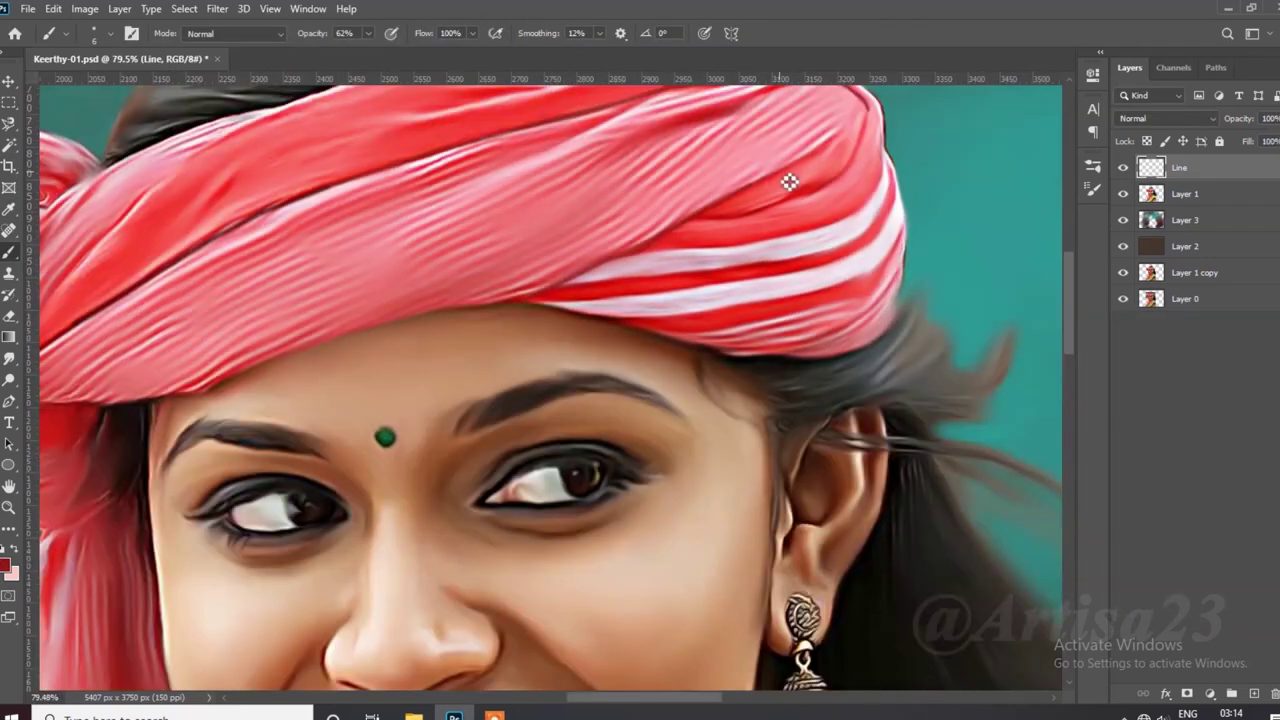
pyautogui.keyDown('alt'); pyautogui.scroll(3, 786, 180); pyautogui.keyUp('alt')
pyautogui.keyDown('alt'); pyautogui.scroll(2, 497, 318); pyautogui.keyUp('alt')
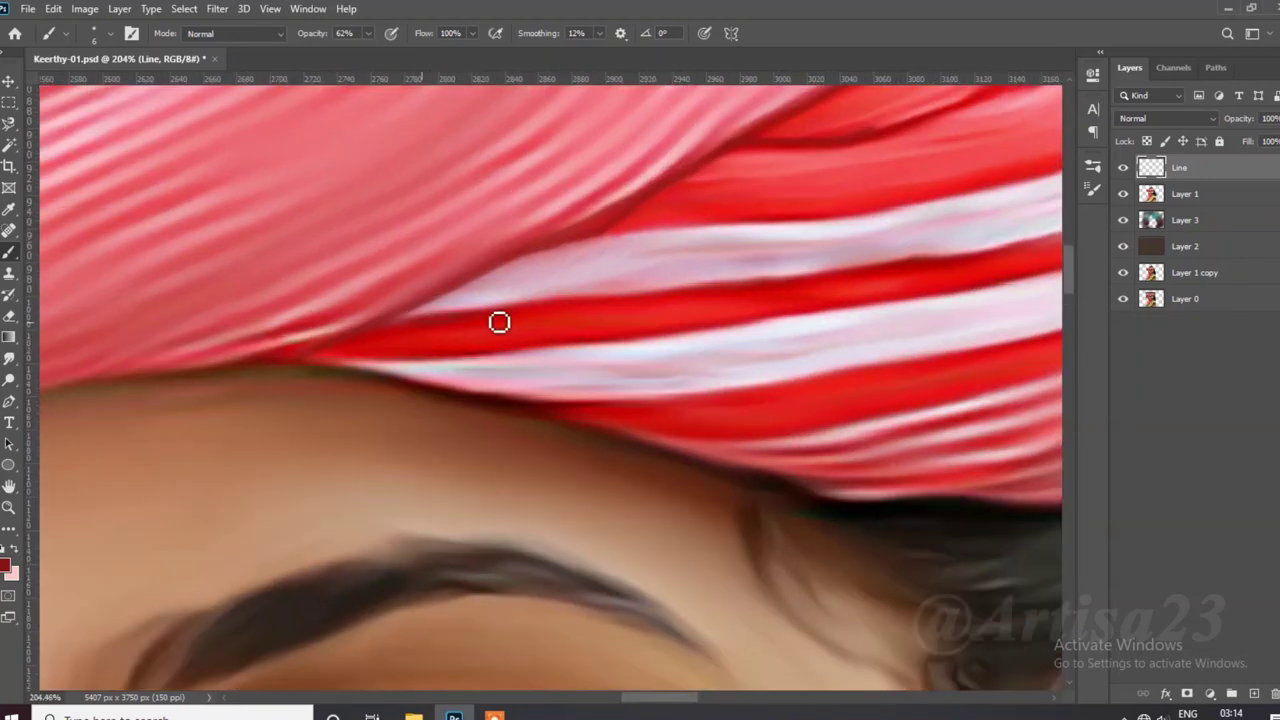
pyautogui.keyDown('alt'); pyautogui.scroll(1, 494, 310); pyautogui.keyUp('alt')
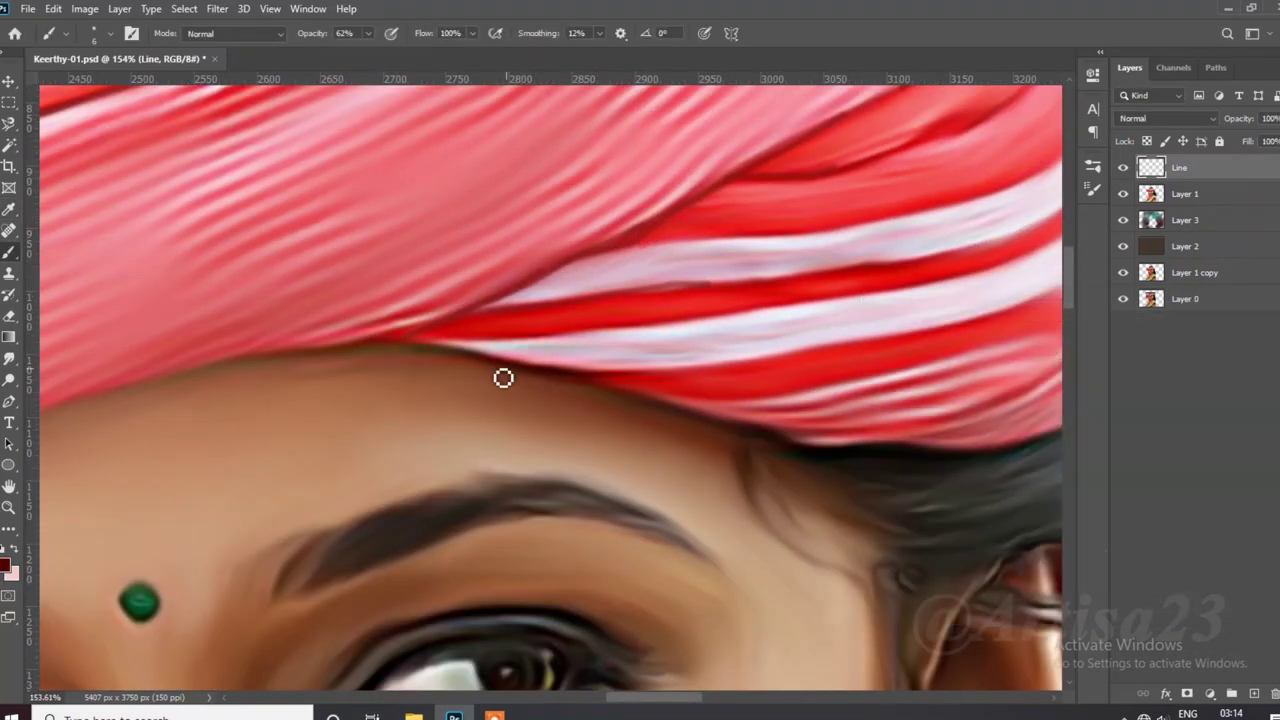
pyautogui.keyDown('alt'); pyautogui.scroll(-6, 675, 305); pyautogui.keyUp('alt')
pyautogui.keyDown('alt'); pyautogui.scroll(8, 675, 305); pyautogui.keyUp('alt')
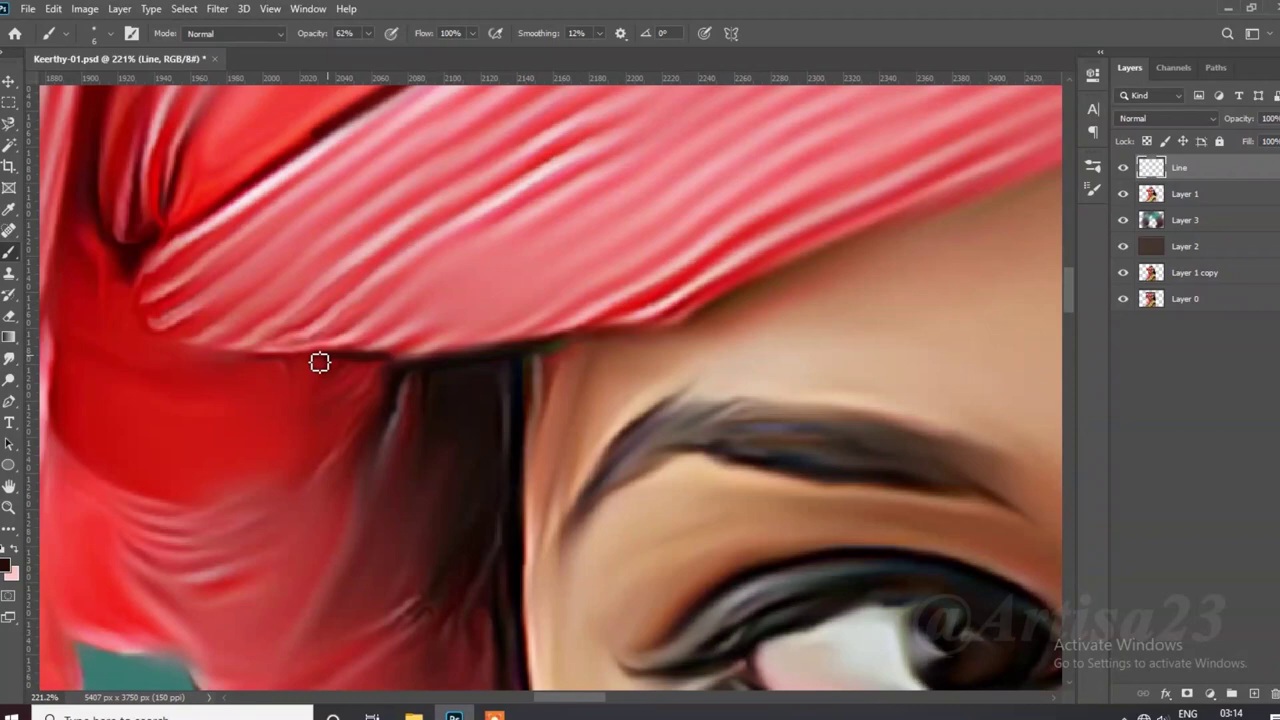
pyautogui.keyDown('alt'); pyautogui.scroll(-1, 213, 345); pyautogui.keyUp('alt')
pyautogui.keyDown('alt'); pyautogui.scroll(1, 194, 306); pyautogui.keyUp('alt')
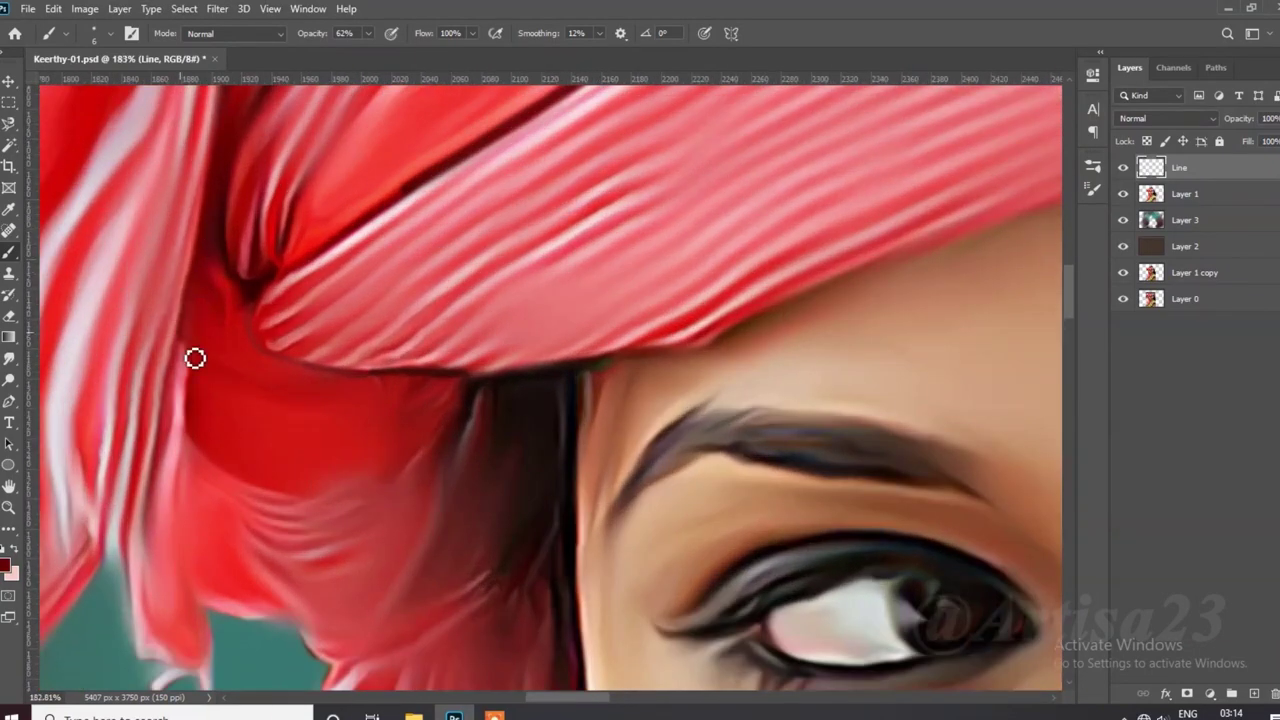
pyautogui.keyDown('alt'); pyautogui.scroll(-4, 194, 357); pyautogui.keyUp('alt')
pyautogui.keyDown('alt'); pyautogui.scroll(2, 376, 482); pyautogui.keyUp('alt')
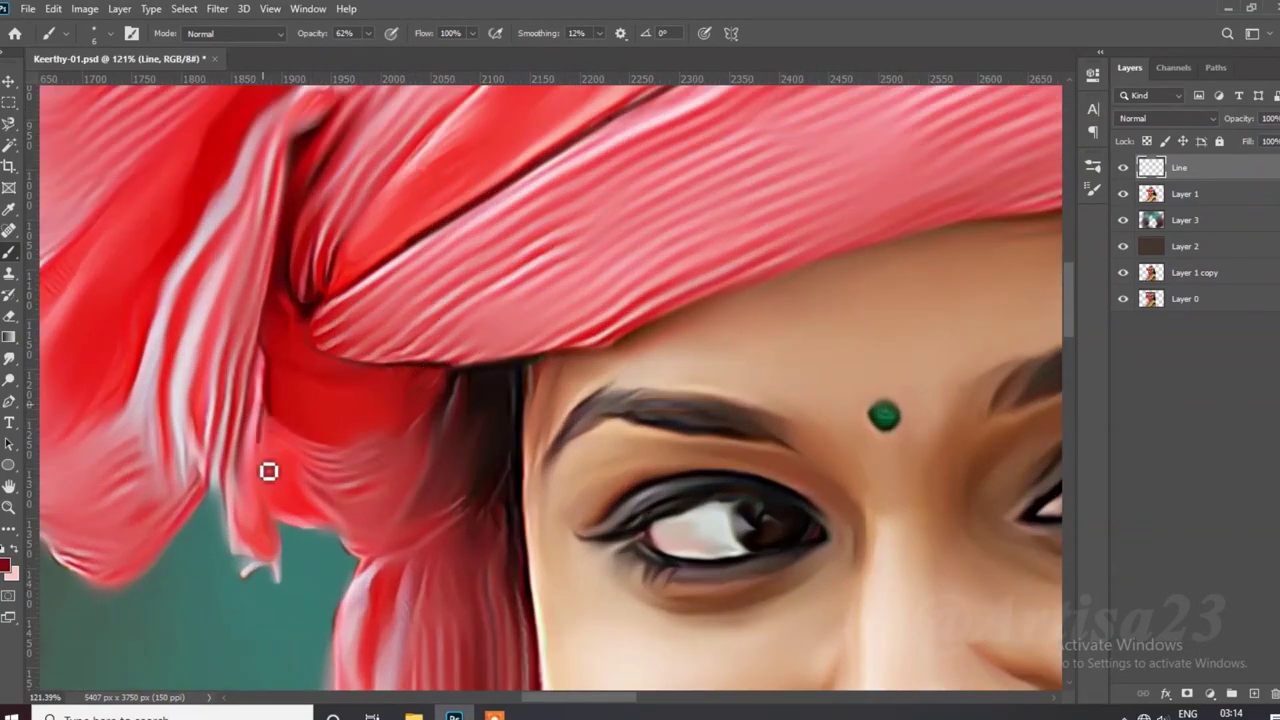
pyautogui.keyDown('alt'); pyautogui.scroll(-3, 366, 574); pyautogui.keyUp('alt')
pyautogui.keyDown('alt'); pyautogui.scroll(3, 394, 511); pyautogui.keyUp('alt')
pyautogui.keyDown('alt'); pyautogui.scroll(1, 405, 328); pyautogui.keyUp('alt')
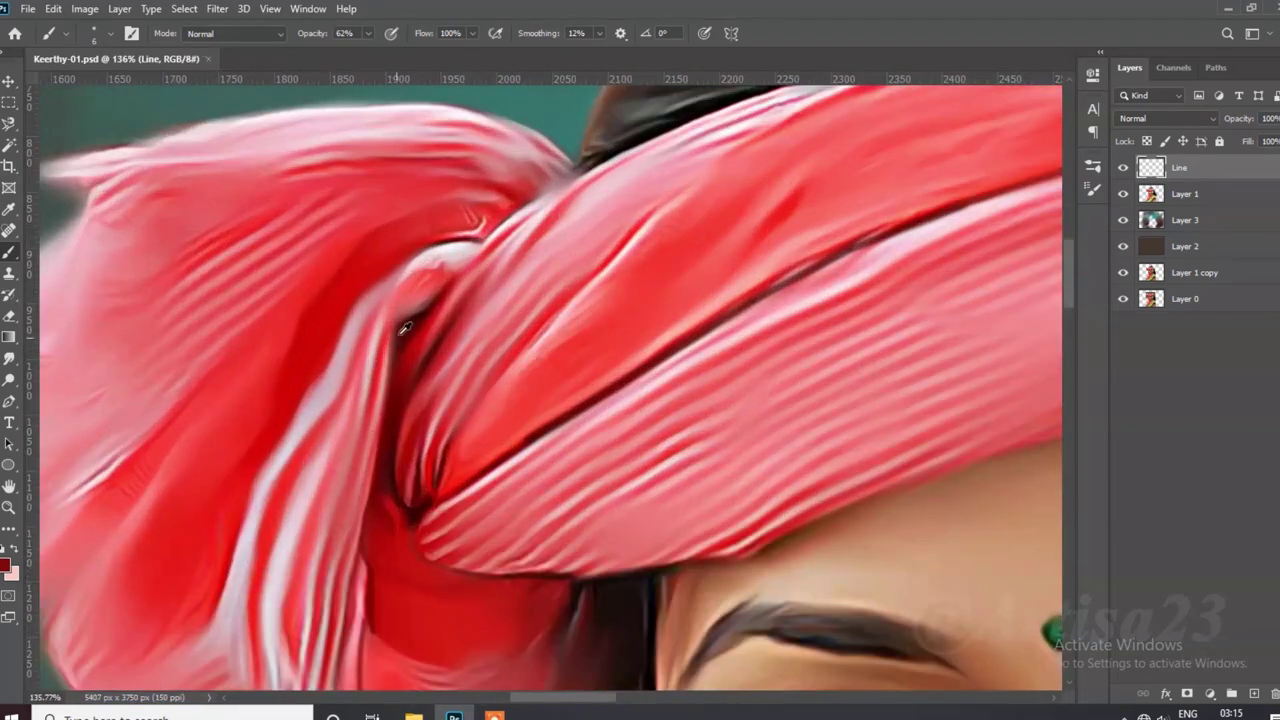
pyautogui.moveTo(397, 305); pyautogui.dragTo(264, 578)
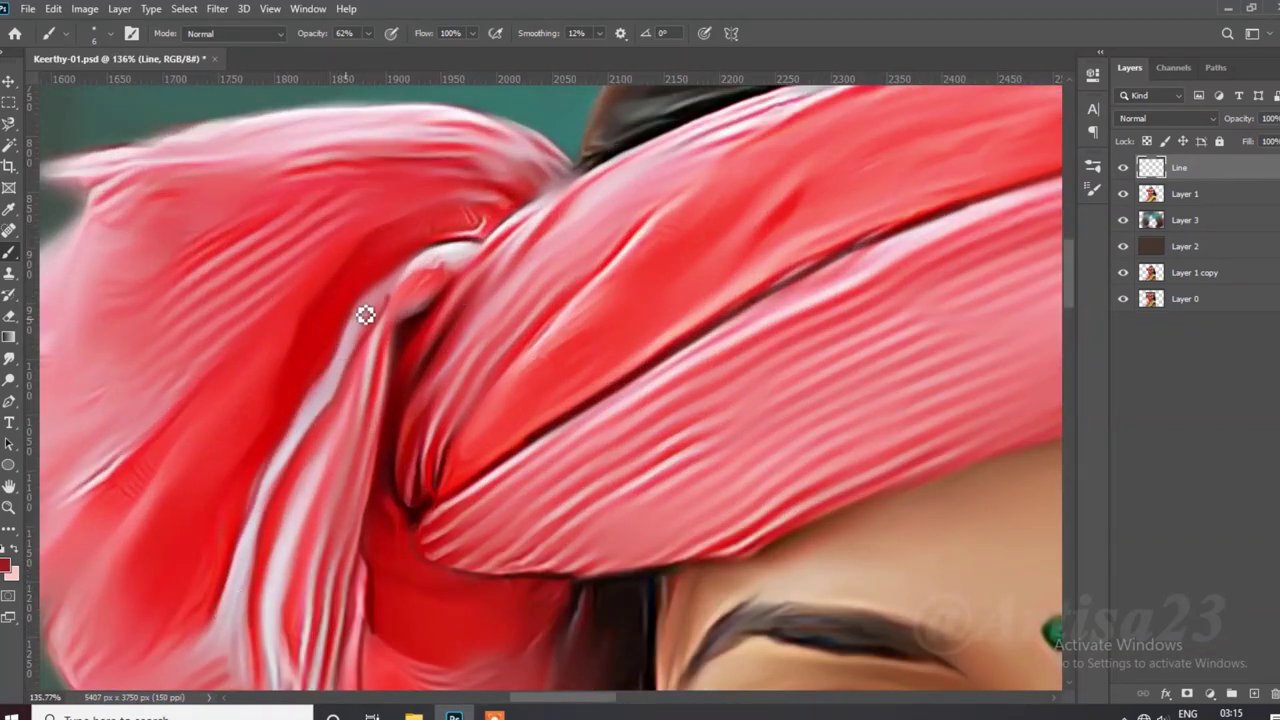
pyautogui.keyDown('alt'); pyautogui.scroll(-3, 379, 246); pyautogui.keyUp('alt')
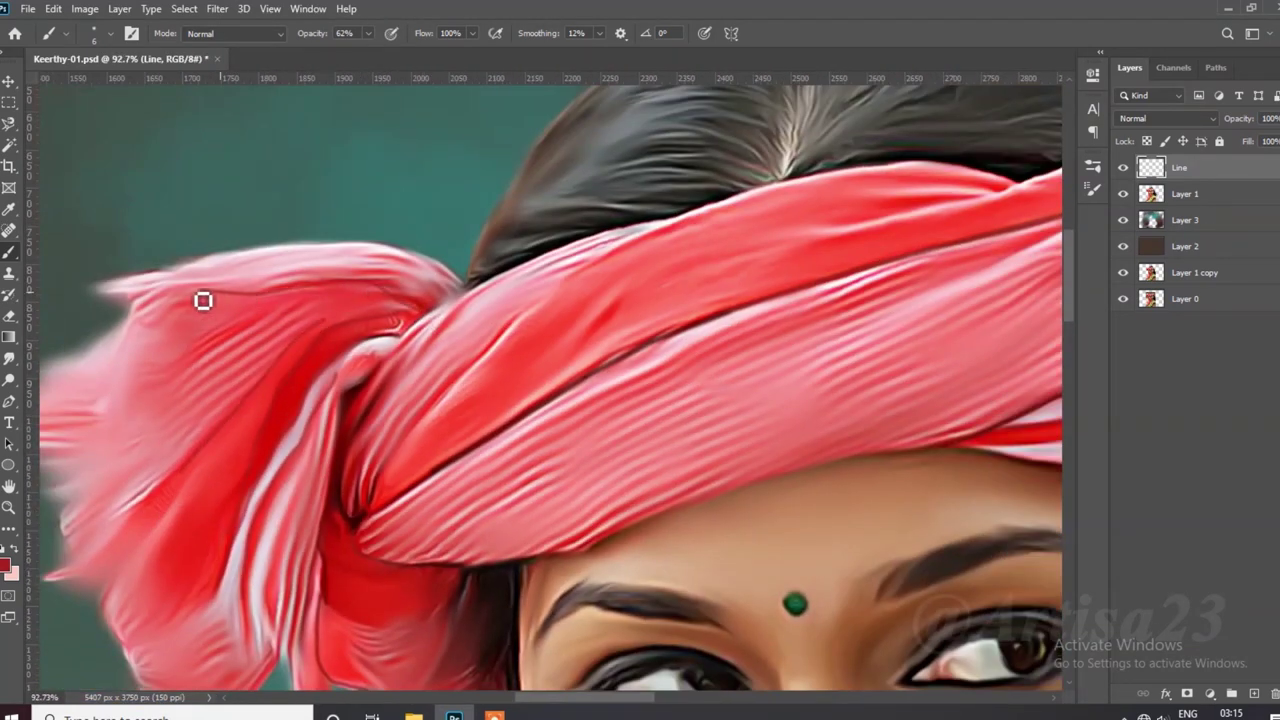
pyautogui.keyDown('alt'); pyautogui.scroll(-3, 200, 297); pyautogui.keyUp('alt')
pyautogui.keyDown('alt'); pyautogui.scroll(3, 420, 405); pyautogui.keyUp('alt')
pyautogui.keyDown('alt'); pyautogui.scroll(-1, 420, 405); pyautogui.keyUp('alt')
pyautogui.keyDown('alt'); pyautogui.scroll(4, 203, 398); pyautogui.keyUp('alt')
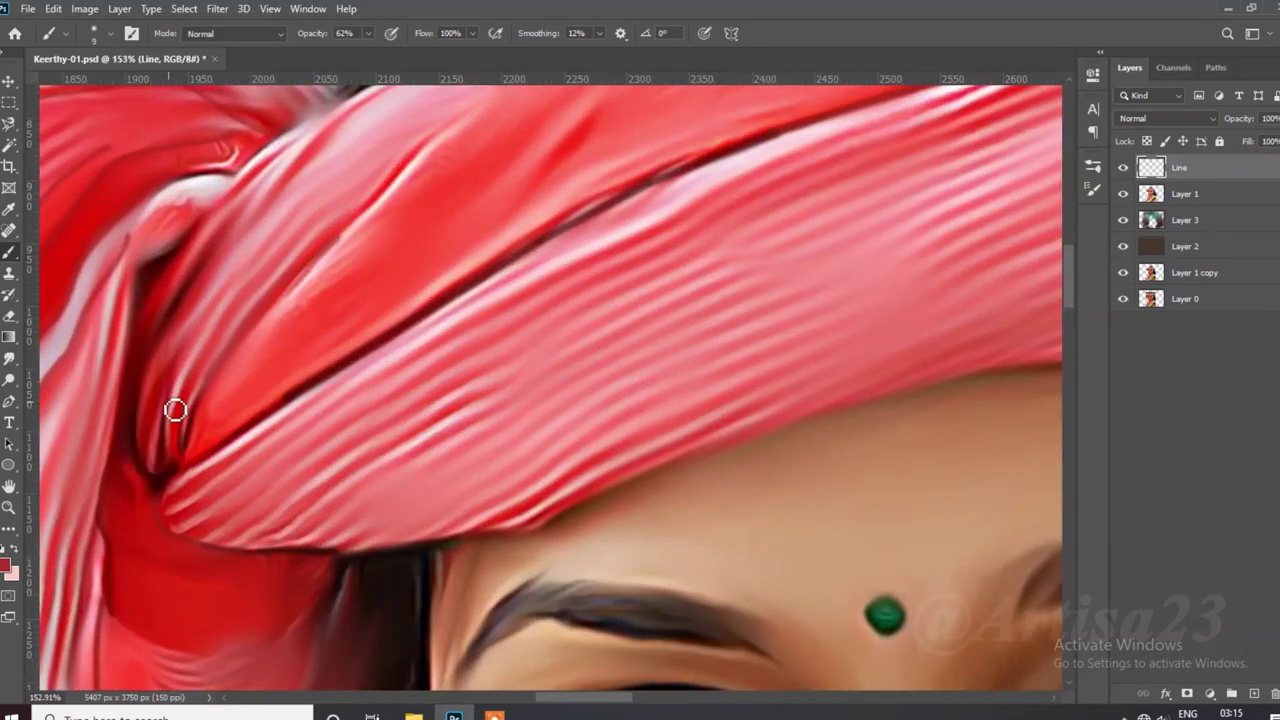
pyautogui.keyDown('alt'); pyautogui.scroll(-2, 361, 329); pyautogui.keyUp('alt')
pyautogui.keyDown('alt'); pyautogui.scroll(-2, 361, 329); pyautogui.keyUp('alt')
pyautogui.keyDown('alt'); pyautogui.scroll(3, 766, 237); pyautogui.keyUp('alt')
# Step: Sample a turban red (ee3f4c) as the foreground colour and return to the Brush
pyautogui.keyDown('alt'); pyautogui.click(766, 238); pyautogui.keyUp('alt')
pyautogui.click(7, 566)
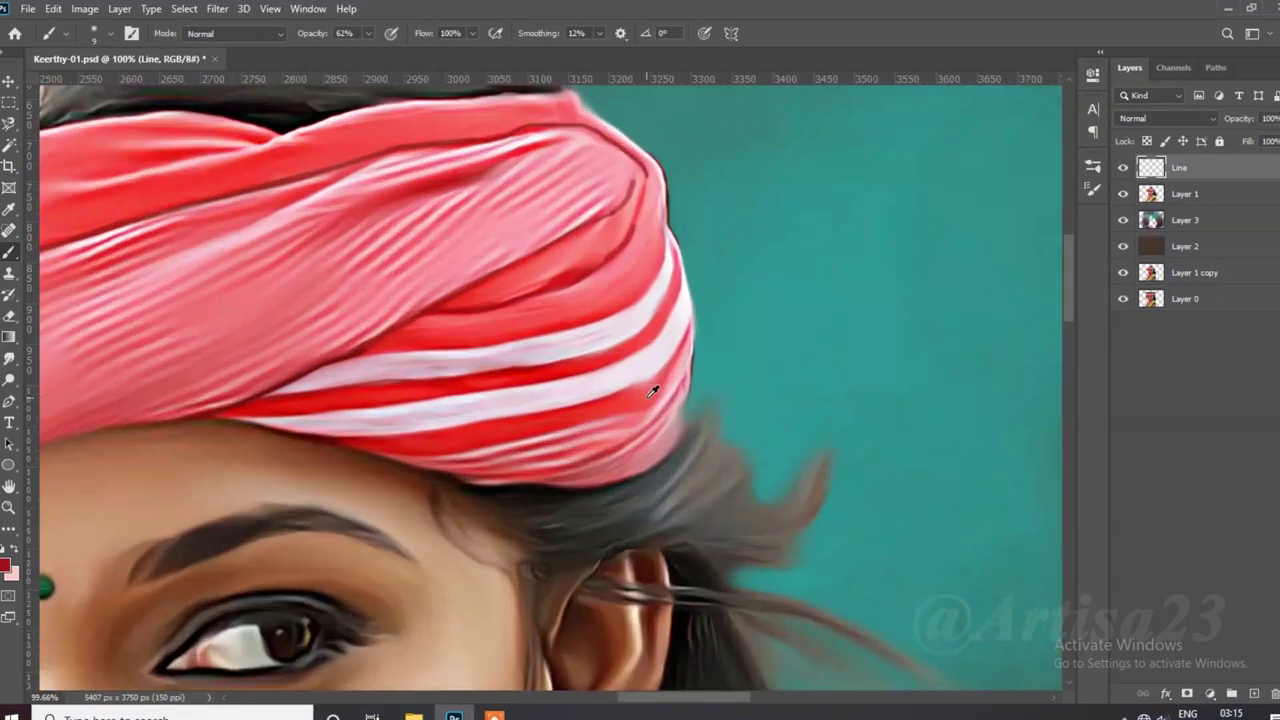
pyautogui.press('Return')
pyautogui.press('b')
pyautogui.keyDown('alt'); pyautogui.scroll(2, 666, 370); pyautogui.keyUp('alt')
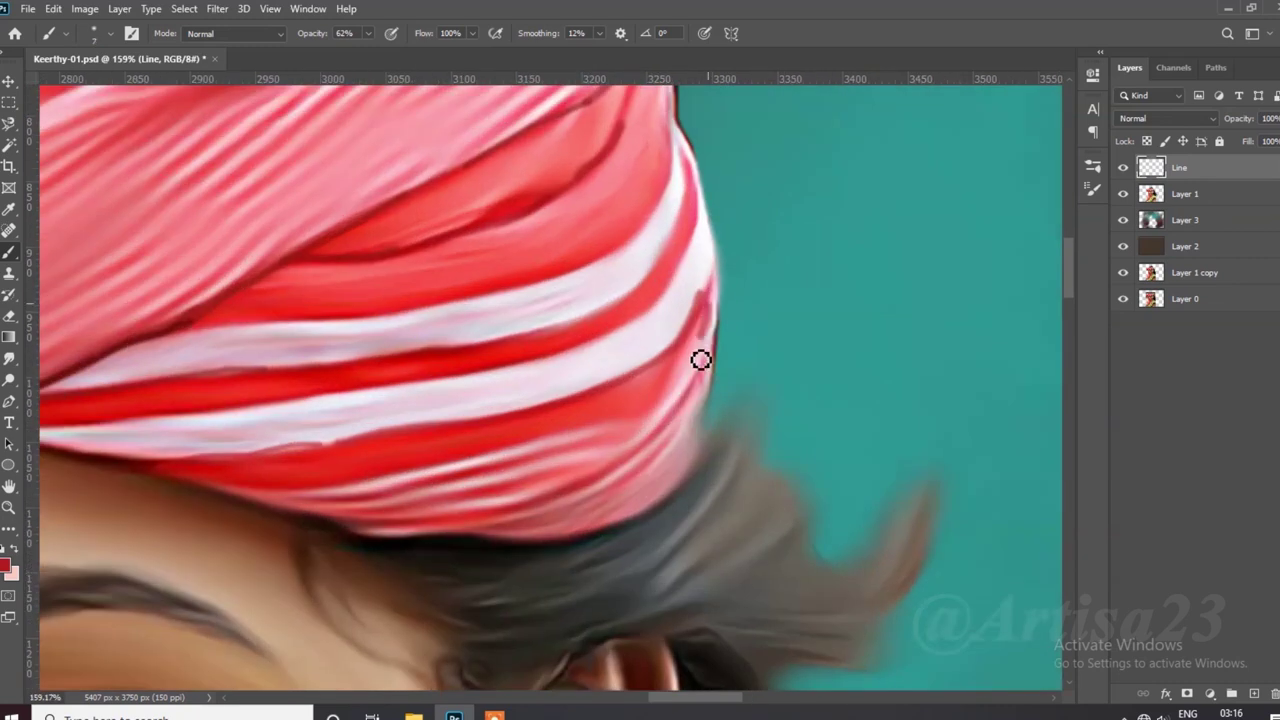
pyautogui.keyDown('alt'); pyautogui.scroll(-1, 484, 435); pyautogui.keyUp('alt')
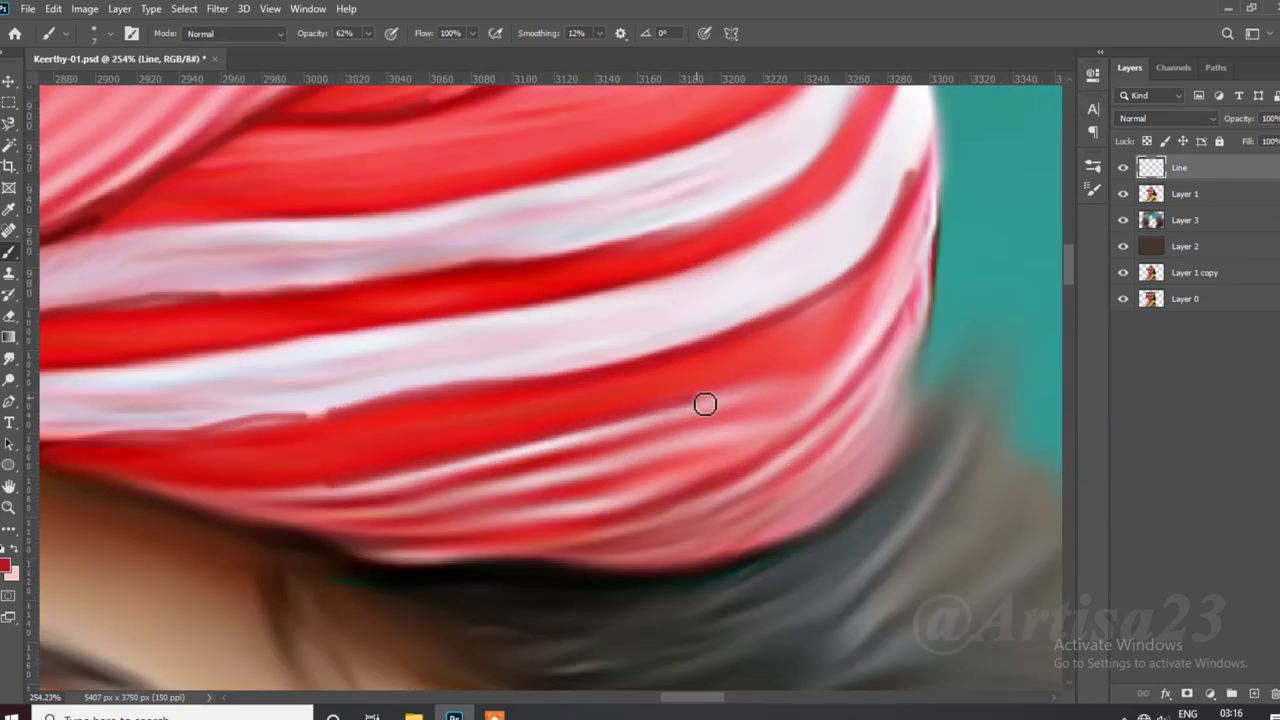
pyautogui.keyDown('alt'); pyautogui.scroll(-1, 603, 364); pyautogui.keyUp('alt')
pyautogui.keyDown('alt'); pyautogui.scroll(-3, 603, 364); pyautogui.keyUp('alt')
# Step: Pick and confirm a new background colour
pyautogui.keyDown('alt'); pyautogui.scroll(2, 447, 410); pyautogui.keyUp('alt')
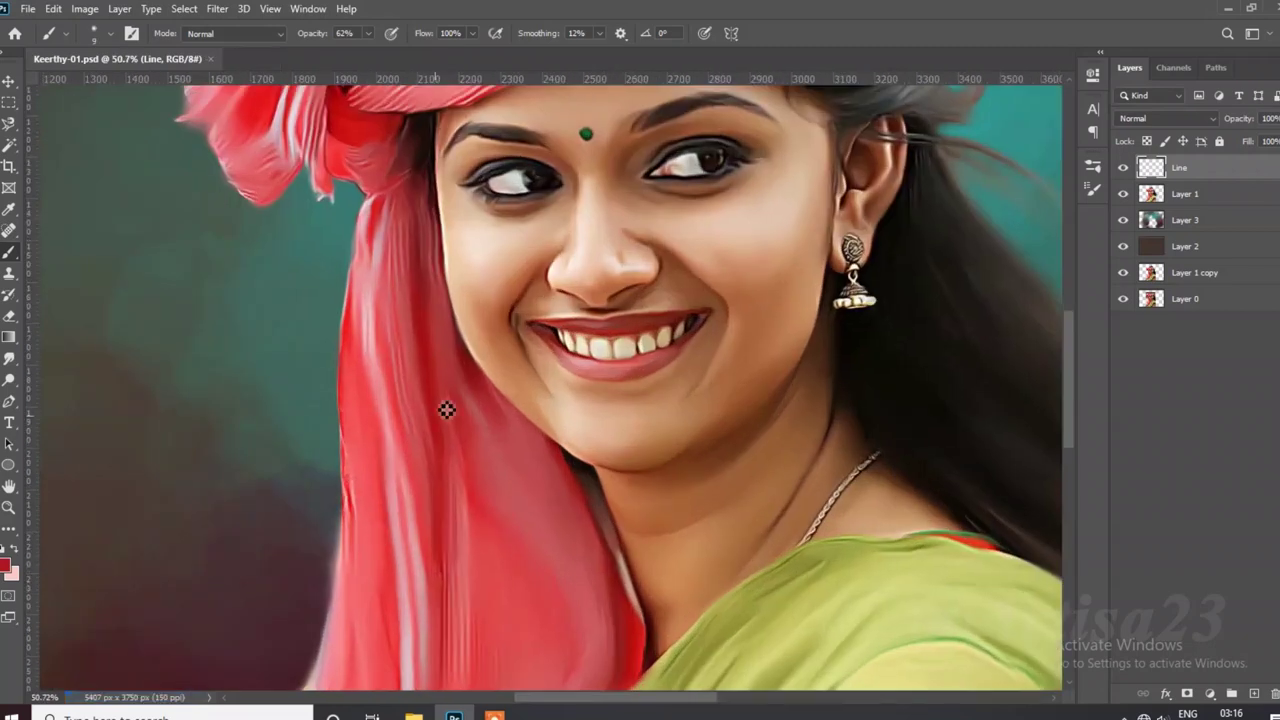
pyautogui.scroll(-2, 580, 491)
pyautogui.keyDown('alt'); pyautogui.scroll(-1, 471, 440); pyautogui.keyUp('alt')
pyautogui.click(450, 275)
pyautogui.press('Return')
pyautogui.keyDown('alt'); pyautogui.scroll(-3, 478, 445); pyautogui.keyUp('alt')
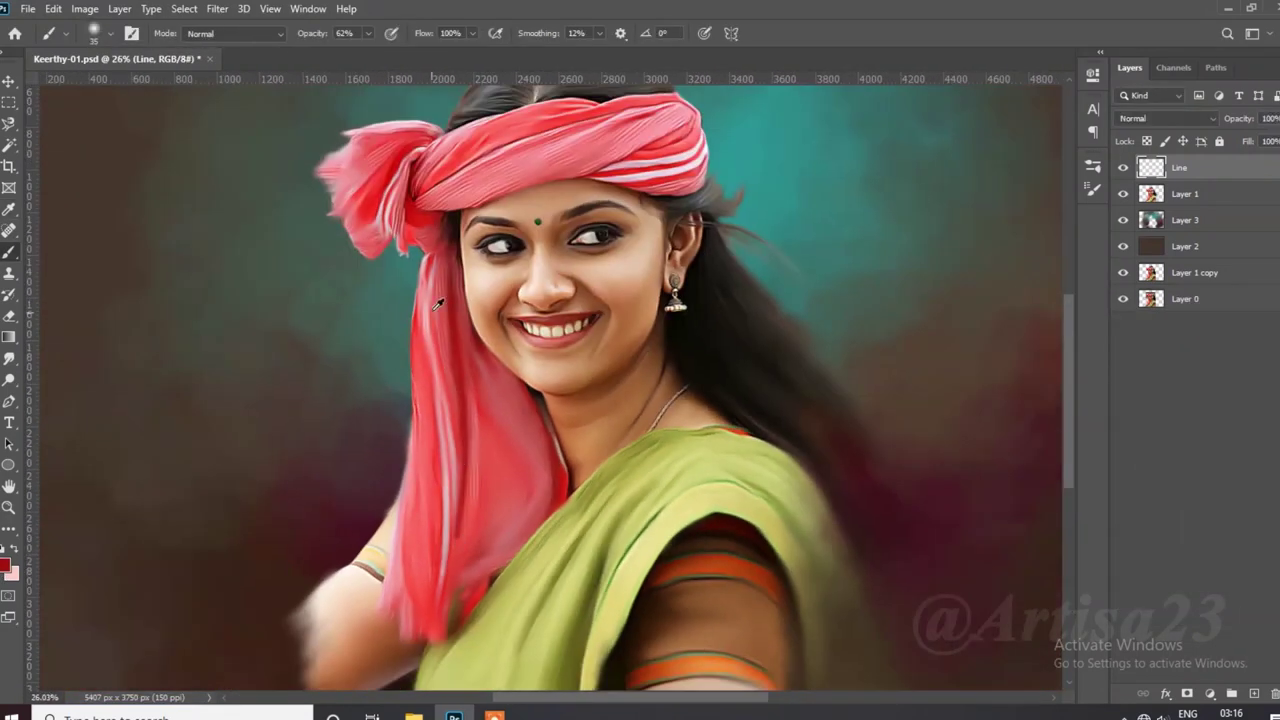
pyautogui.keyDown('alt'); pyautogui.scroll(3, 434, 400); pyautogui.keyUp('alt')
pyautogui.keyDown('alt'); pyautogui.scroll(-3, 434, 400); pyautogui.keyUp('alt')
pyautogui.keyDown('alt'); pyautogui.scroll(4, 424, 278); pyautogui.keyUp('alt')
pyautogui.keyDown('alt'); pyautogui.scroll(-3, 424, 278); pyautogui.keyUp('alt')
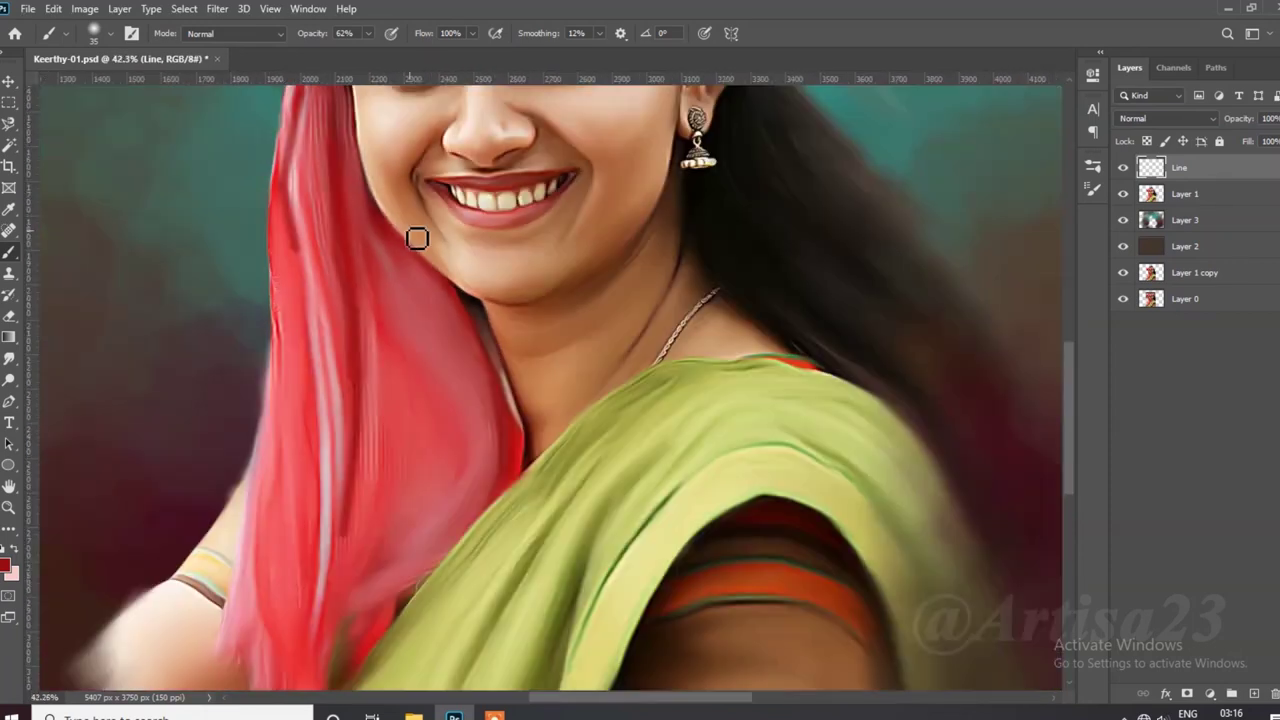
pyautogui.keyDown('alt'); pyautogui.scroll(3, 365, 487); pyautogui.keyUp('alt')
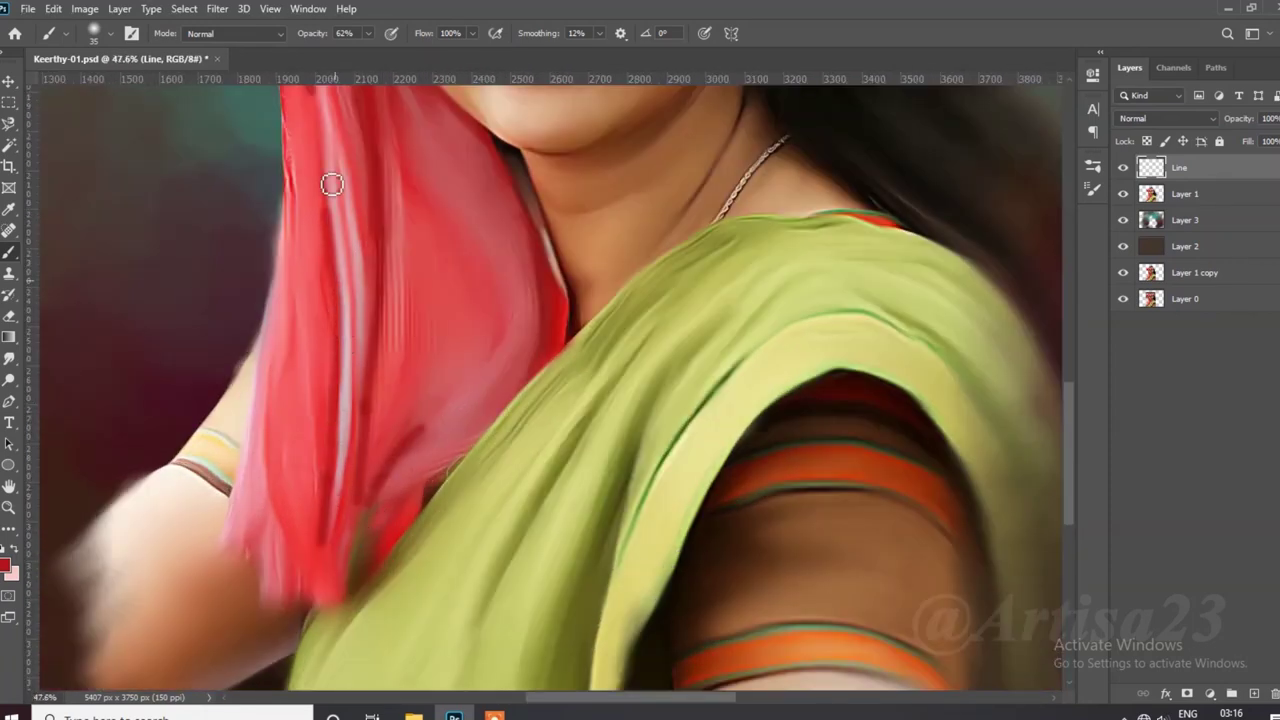
pyautogui.keyDown('alt'); pyautogui.scroll(-3, 331, 180); pyautogui.keyUp('alt')
pyautogui.keyDown('alt'); pyautogui.scroll(3, 355, 458); pyautogui.keyUp('alt')
pyautogui.keyDown('alt'); pyautogui.scroll(2, 363, 400); pyautogui.keyUp('alt')
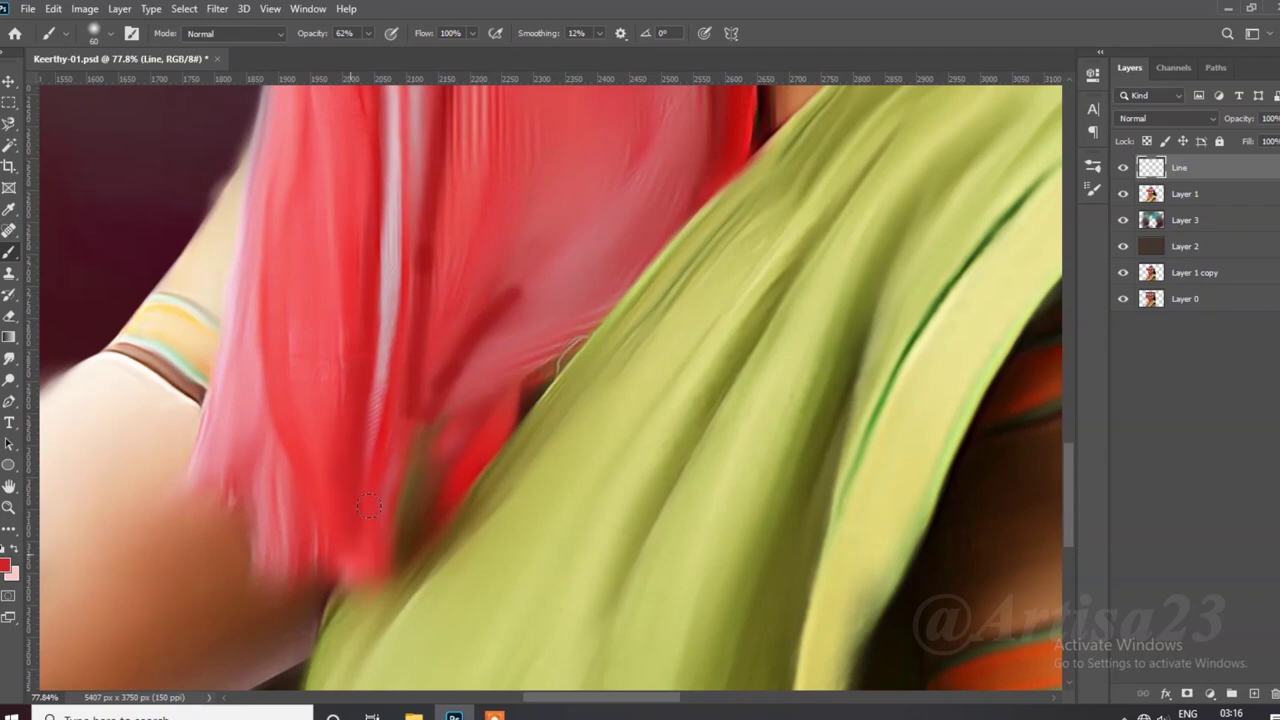
pyautogui.keyDown('alt'); pyautogui.scroll(-2, 471, 348); pyautogui.keyUp('alt')
pyautogui.keyDown('alt'); pyautogui.scroll(2, 471, 348); pyautogui.keyUp('alt')
# Step: Halve the brush to size 30 and paint a dark line along the scarf edge
pyautogui.press('[')
pyautogui.press('[')
pyautogui.press('[')
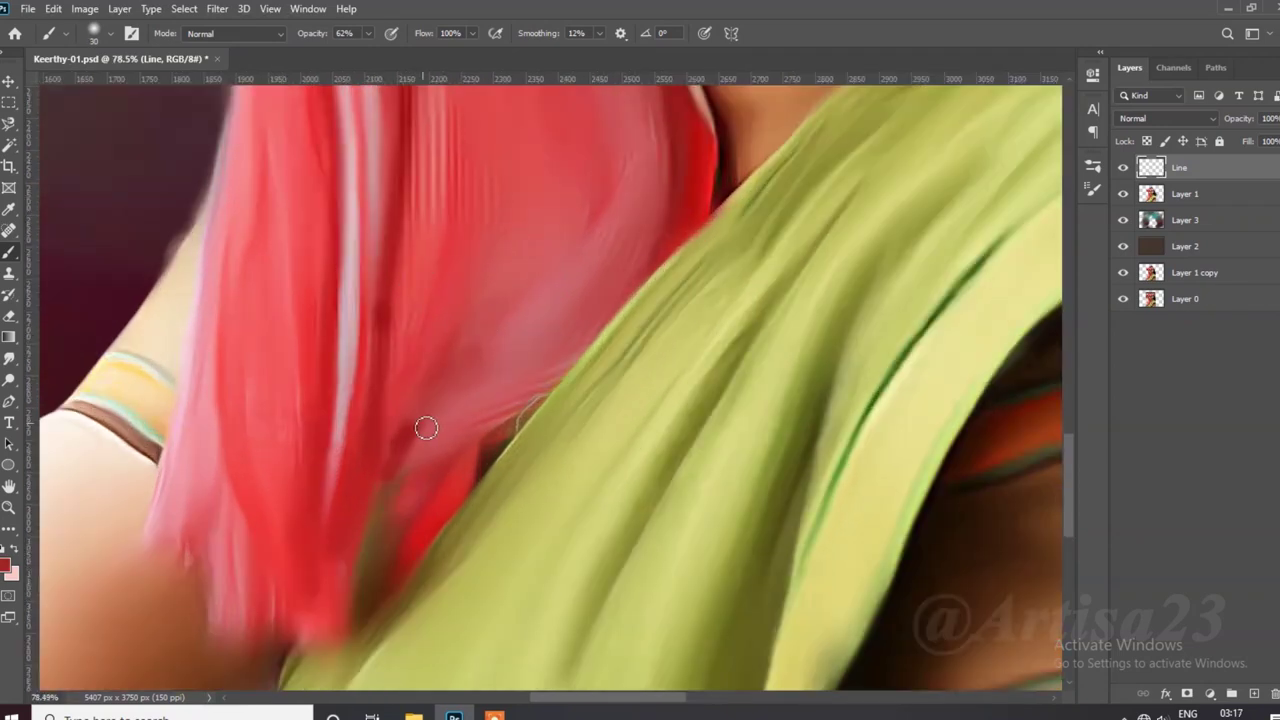
pyautogui.keyDown('alt'); pyautogui.scroll(-3, 600, 266); pyautogui.keyUp('alt')
pyautogui.keyDown('alt'); pyautogui.scroll(-2, 580, 280); pyautogui.keyUp('alt')
pyautogui.keyDown('alt'); pyautogui.scroll(2, 569, 271); pyautogui.keyUp('alt')
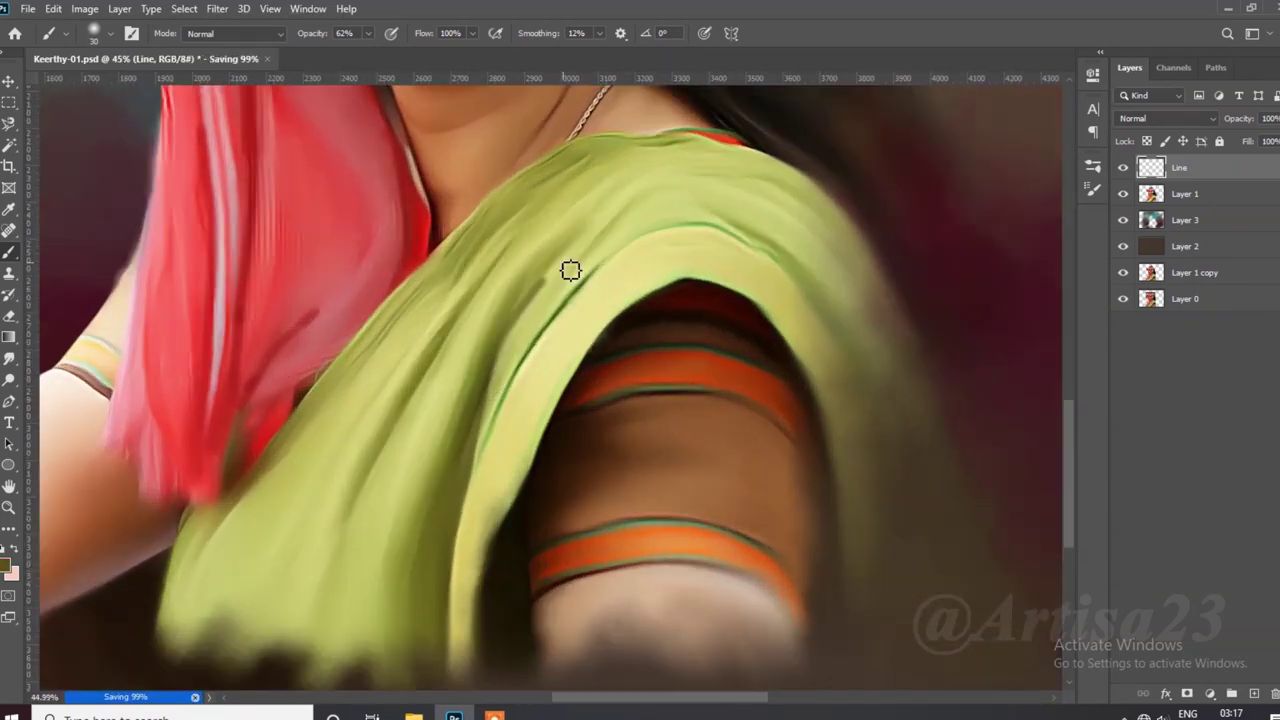
pyautogui.keyDown('alt'); pyautogui.scroll(3, 608, 275); pyautogui.keyUp('alt')
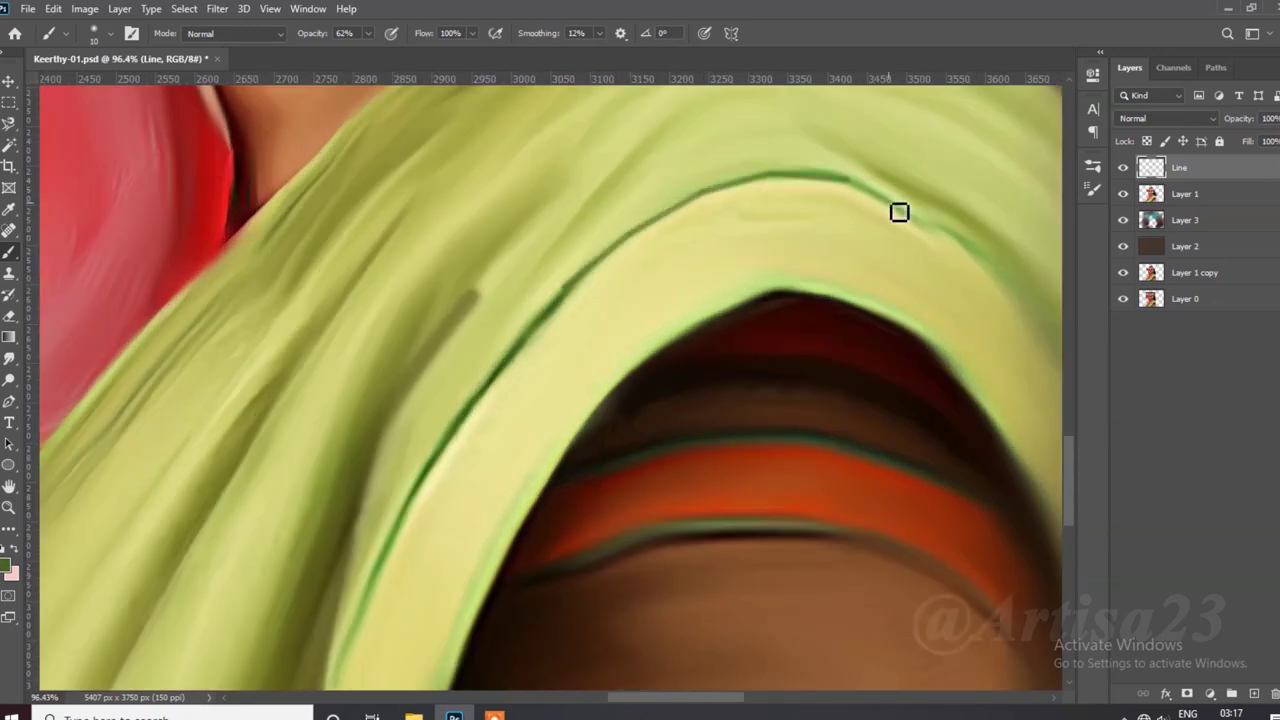
pyautogui.keyDown('alt'); pyautogui.scroll(-3, 563, 429); pyautogui.keyUp('alt')
pyautogui.keyDown('alt'); pyautogui.scroll(2, 550, 520); pyautogui.keyUp('alt')
pyautogui.keyDown('alt'); pyautogui.scroll(1, 587, 309); pyautogui.keyUp('alt')
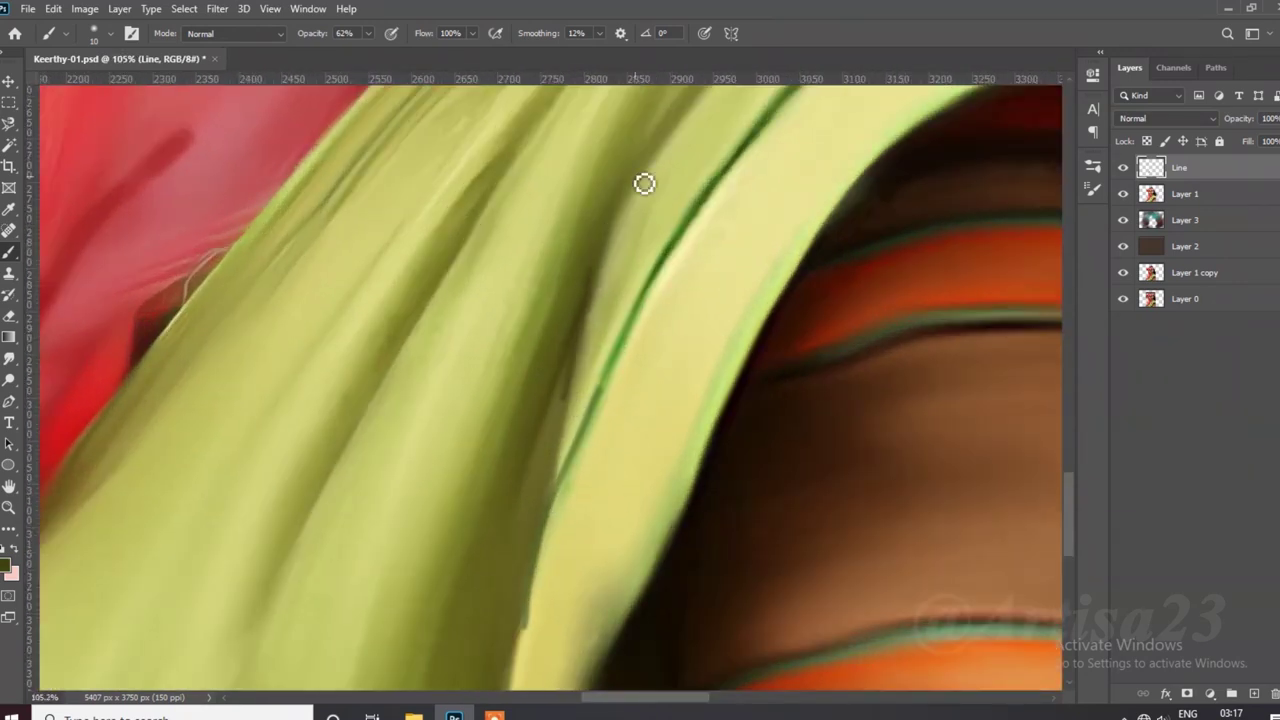
pyautogui.keyDown('alt'); pyautogui.scroll(-2, 660, 150); pyautogui.keyUp('alt')
pyautogui.keyDown('alt'); pyautogui.scroll(-1, 590, 300); pyautogui.keyUp('alt')
pyautogui.keyDown('alt'); pyautogui.scroll(1, 350, 428); pyautogui.keyUp('alt')
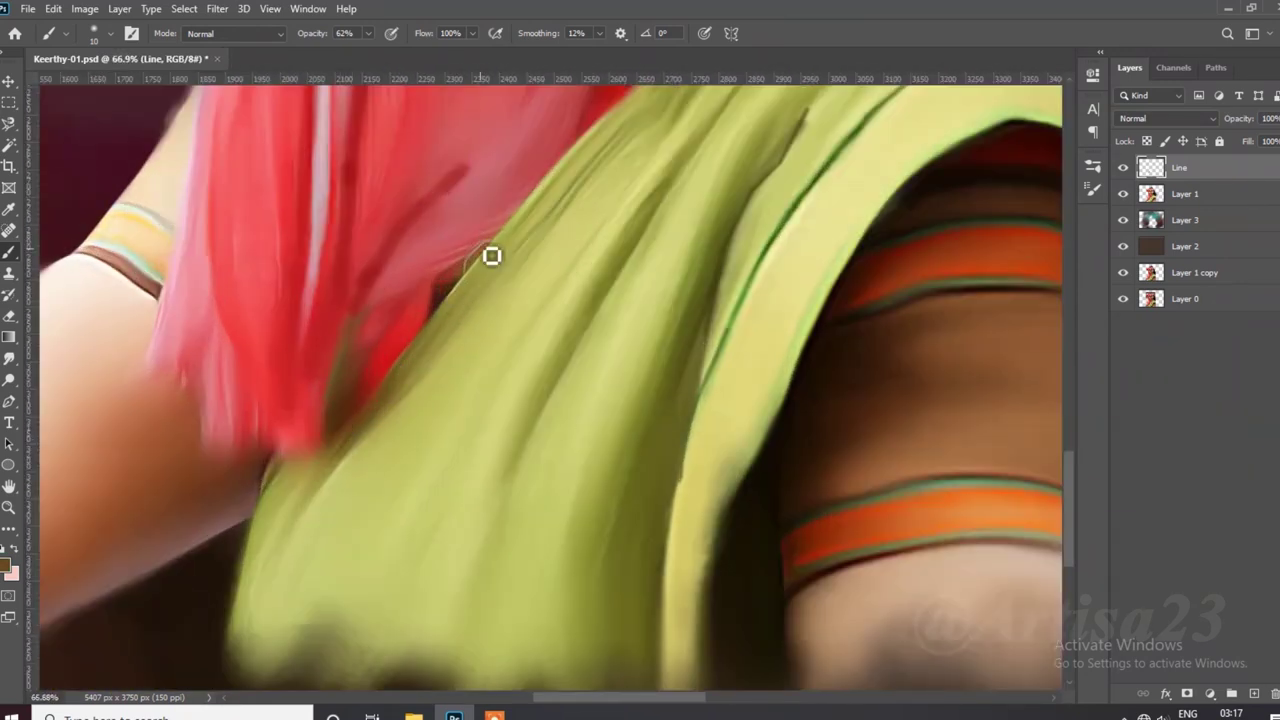
pyautogui.keyDown('alt'); pyautogui.scroll(2, 565, 195); pyautogui.keyUp('alt')
pyautogui.keyDown('alt'); pyautogui.scroll(2, 485, 290); pyautogui.keyUp('alt')
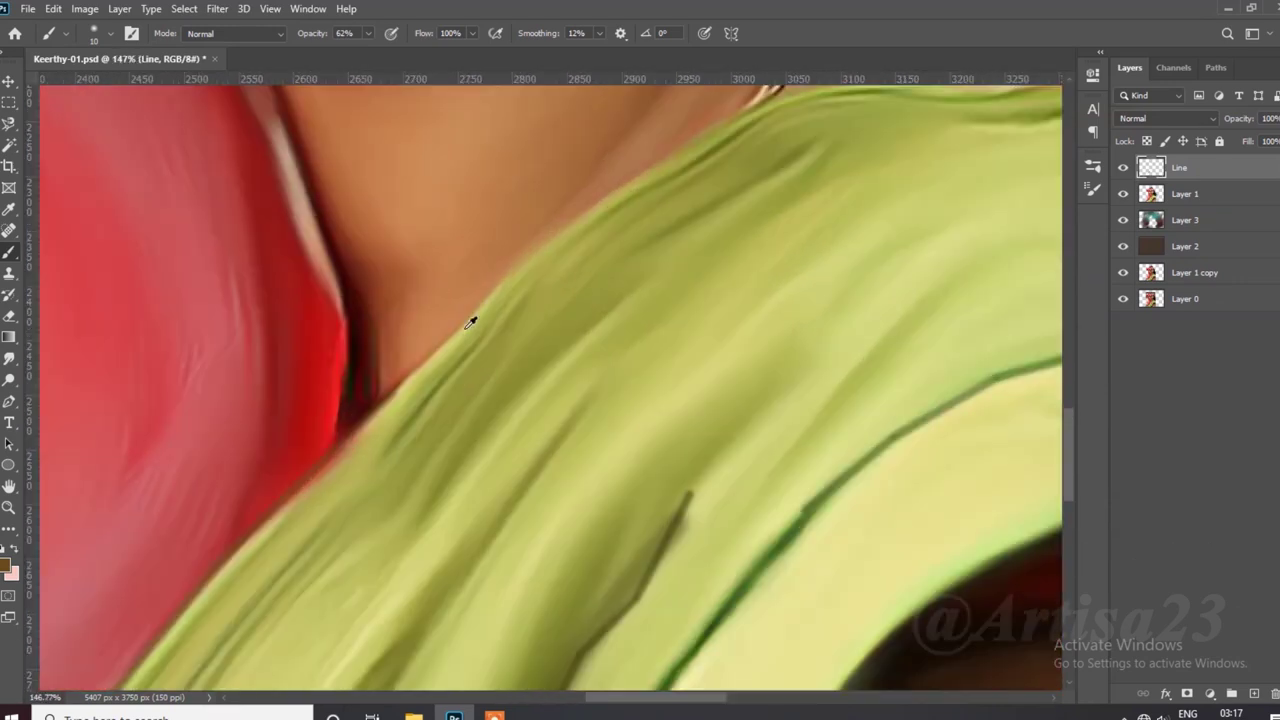
pyautogui.moveTo(394, 402)
pyautogui.mouseDown()
pyautogui.moveTo(472, 316)
pyautogui.moveTo(740, 100)
pyautogui.mouseUp()
# Step: With a smaller brush, paint a fold stroke across the scarf and lower opacity to 36%
pyautogui.keyDown('alt'); pyautogui.scroll(-2, 617, 242); pyautogui.keyUp('alt')
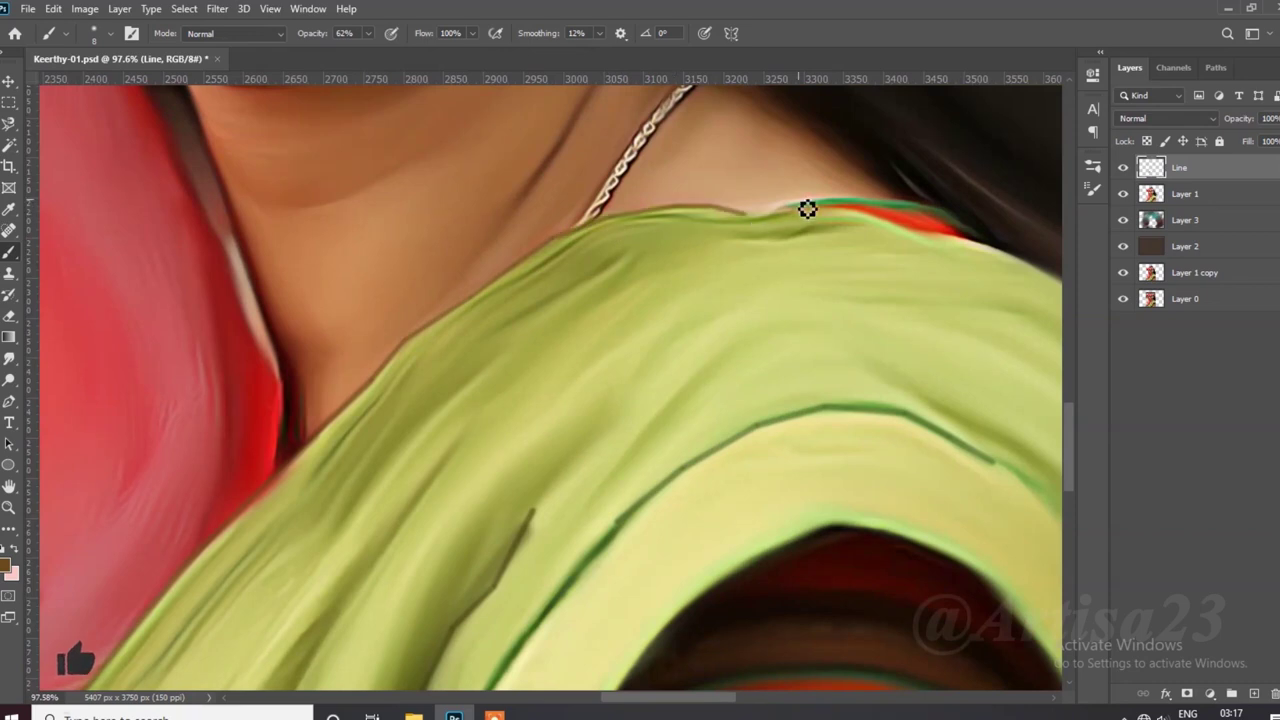
pyautogui.keyDown('alt'); pyautogui.scroll(-3, 657, 386); pyautogui.keyUp('alt')
pyautogui.keyDown('alt'); pyautogui.scroll(2, 594, 337); pyautogui.keyUp('alt')
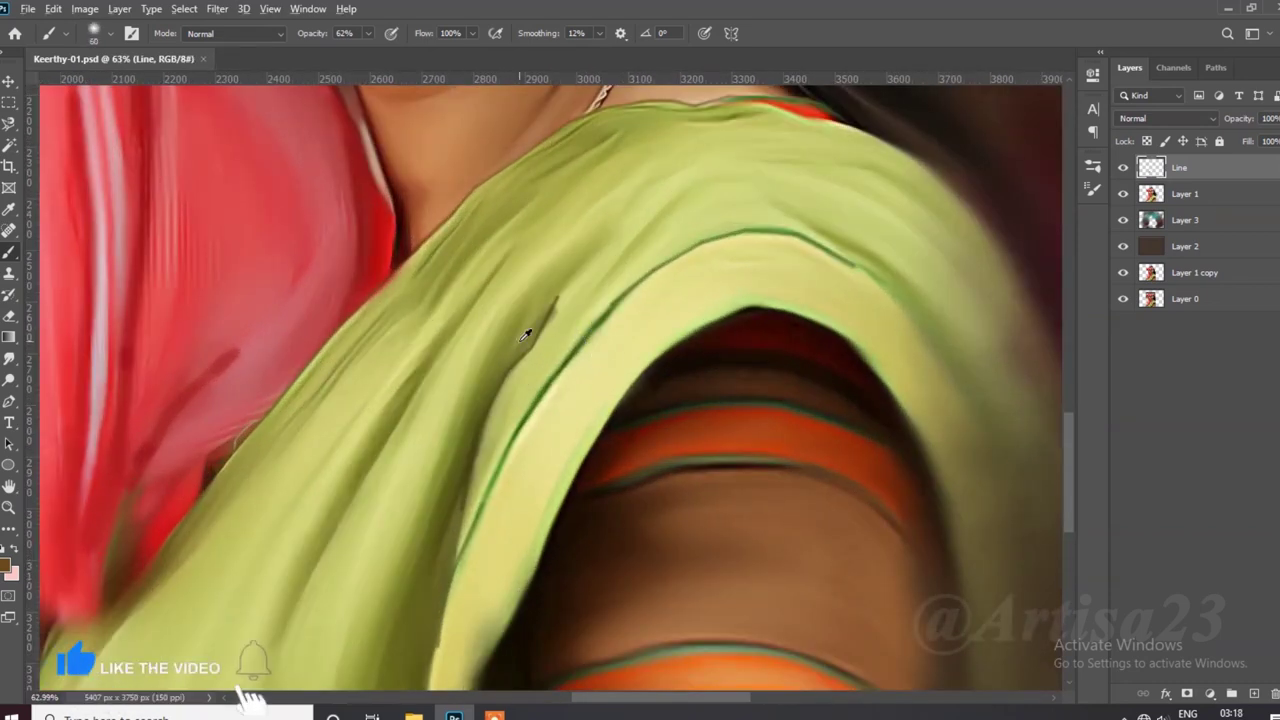
pyautogui.keyDown('alt'); pyautogui.scroll(1, 524, 336); pyautogui.keyUp('alt')
pyautogui.keyDown('alt'); pyautogui.scroll(1, 526, 354); pyautogui.keyUp('alt')
pyautogui.press('[')
pyautogui.press('[')
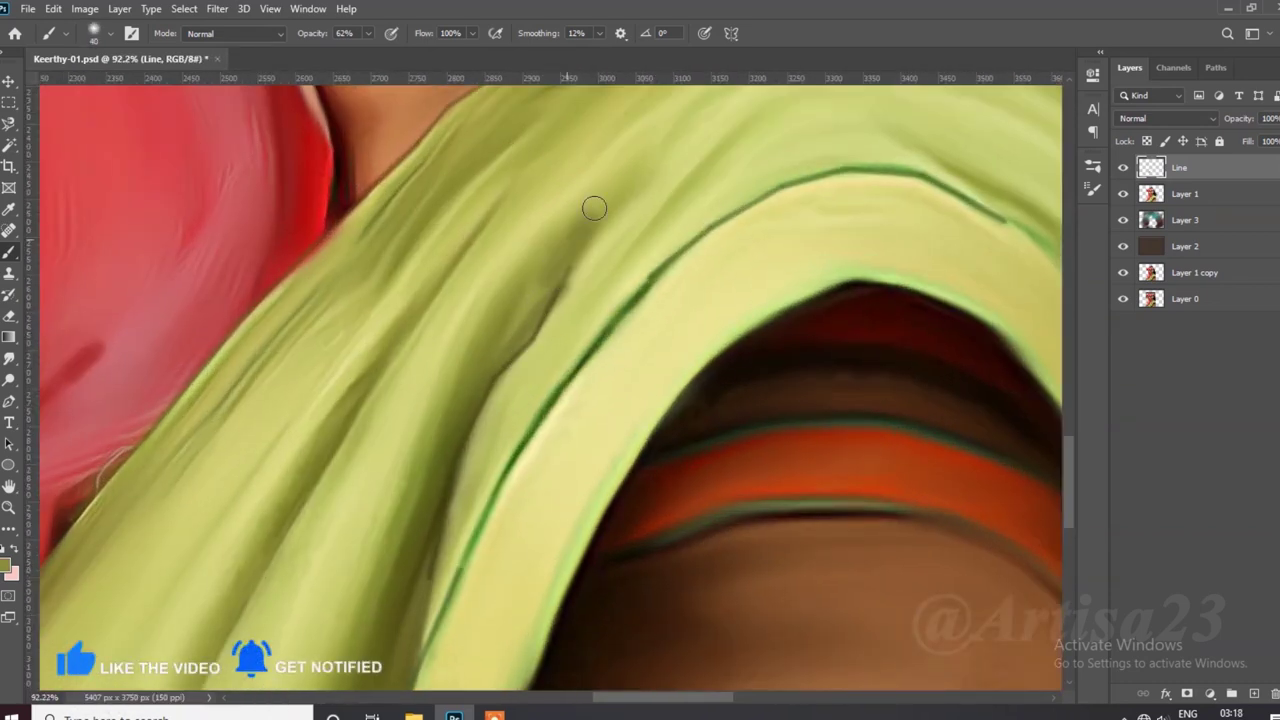
pyautogui.press('[')
pyautogui.moveTo(594, 208); pyautogui.dragTo(650, 166)
pyautogui.keyDown('alt'); pyautogui.scroll(-3, 577, 217); pyautogui.keyUp('alt')
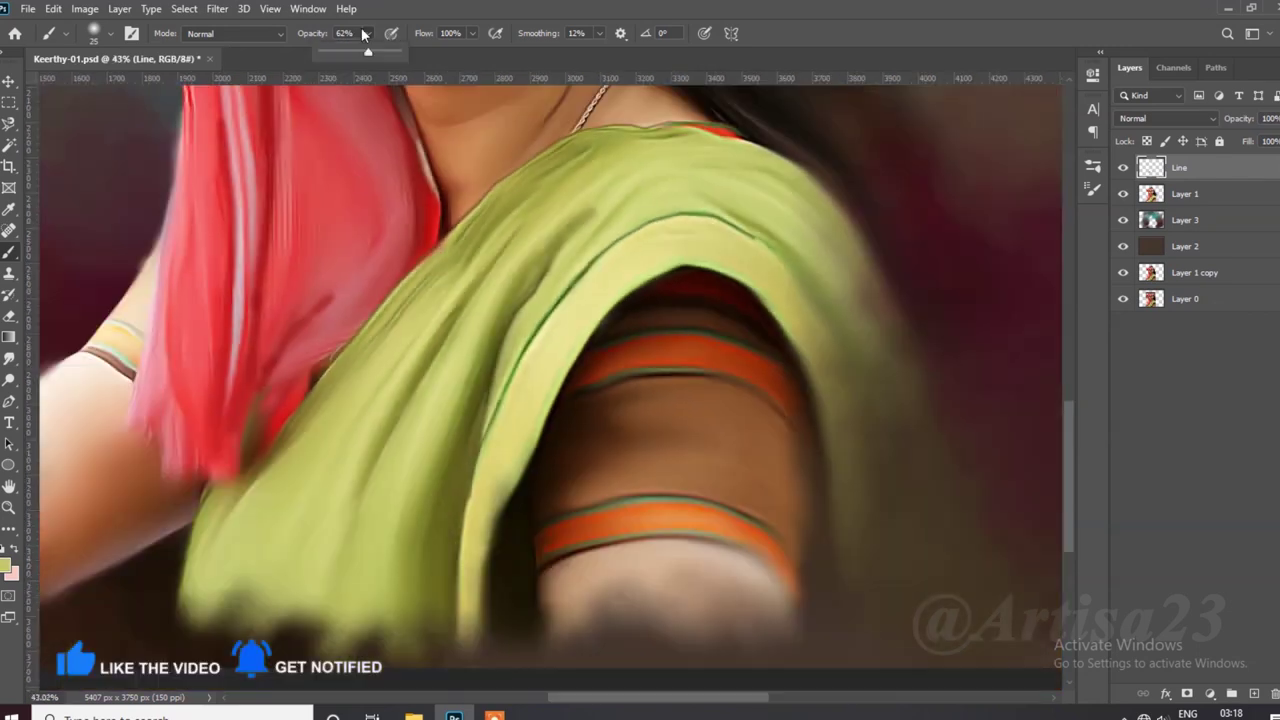
pyautogui.press('3')
pyautogui.press('6')
pyautogui.keyDown('alt'); pyautogui.scroll(1, 529, 311); pyautogui.keyUp('alt')
pyautogui.keyDown('alt'); pyautogui.scroll(1, 531, 266); pyautogui.keyUp('alt')
# Step: Add fine fold lines along the upper shoulder and saree, then zoom out
pyautogui.press(']')
pyautogui.press(']')
pyautogui.keyDown('alt'); pyautogui.scroll(-1, 425, 487); pyautogui.keyUp('alt')
pyautogui.keyDown('alt'); pyautogui.scroll(1, 448, 430); pyautogui.keyUp('alt')
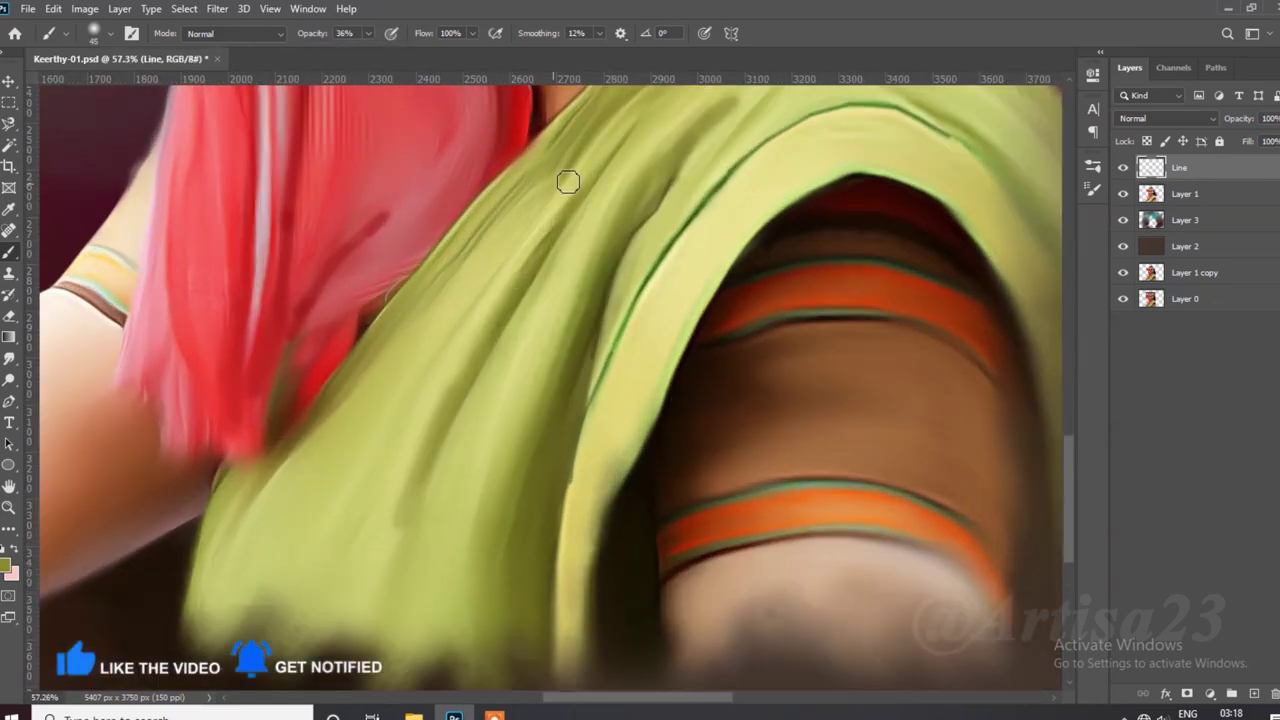
pyautogui.press('[')
pyautogui.press('[')
pyautogui.press('[')
pyautogui.keyDown('alt'); pyautogui.scroll(-1, 574, 259); pyautogui.keyUp('alt')
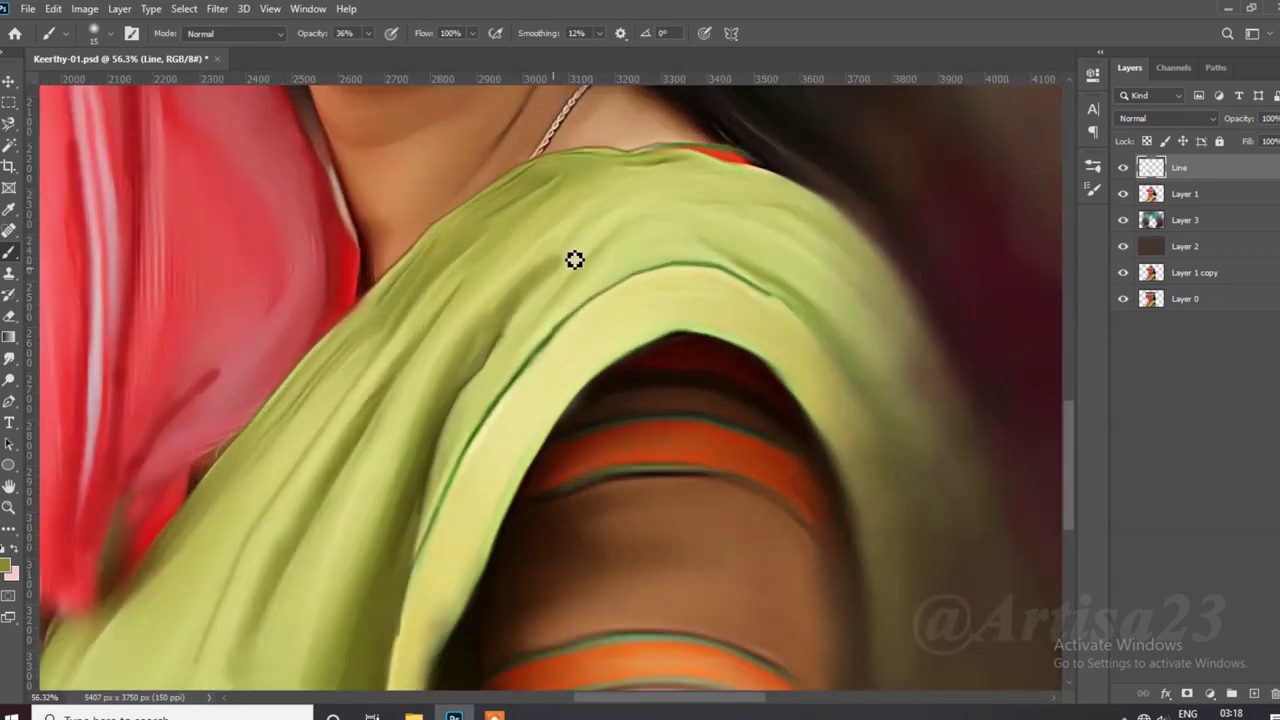
pyautogui.keyDown('alt'); pyautogui.scroll(1, 486, 254); pyautogui.keyUp('alt')
pyautogui.keyDown('alt'); pyautogui.scroll(1, 510, 338); pyautogui.keyUp('alt')
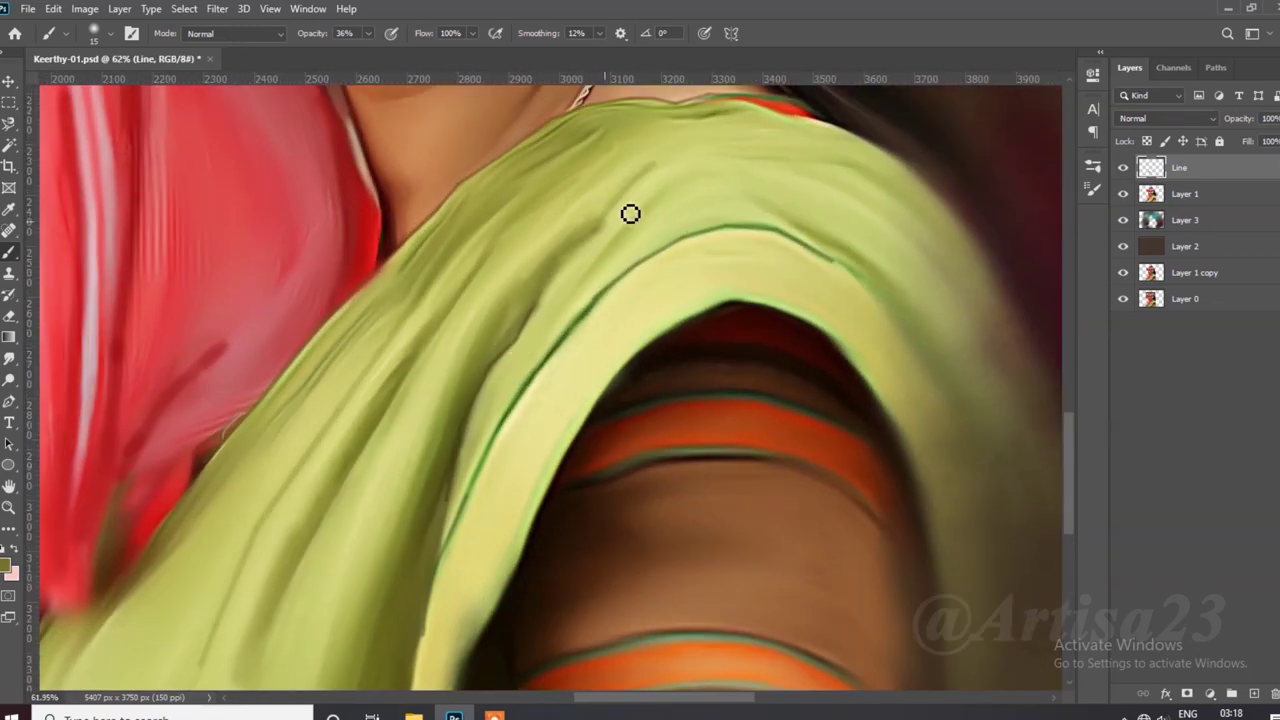
pyautogui.moveTo(586, 280); pyautogui.dragTo(786, 220)
pyautogui.keyDown('alt'); pyautogui.scroll(-5, 677, 240); pyautogui.keyUp('alt')
pyautogui.keyDown('alt'); pyautogui.scroll(6, 406, 245); pyautogui.keyUp('alt')
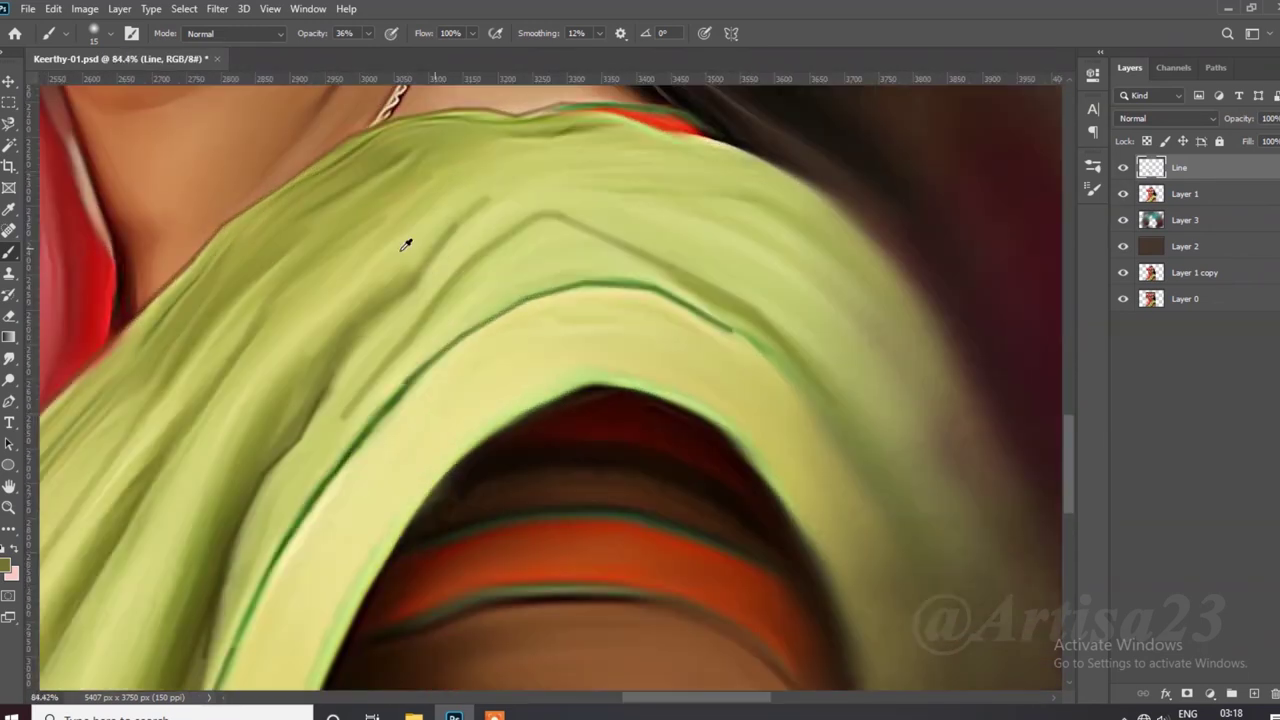
pyautogui.keyDown('alt'); pyautogui.scroll(-5, 406, 245); pyautogui.keyUp('alt')
pyautogui.keyDown('alt'); pyautogui.scroll(5, 289, 514); pyautogui.keyUp('alt')
pyautogui.moveTo(678, 282); pyautogui.dragTo(589, 247)
pyautogui.hotkey('ctrl', '-')
pyautogui.hotkey('ctrl', '-')
pyautogui.hotkey('ctrl', '-')
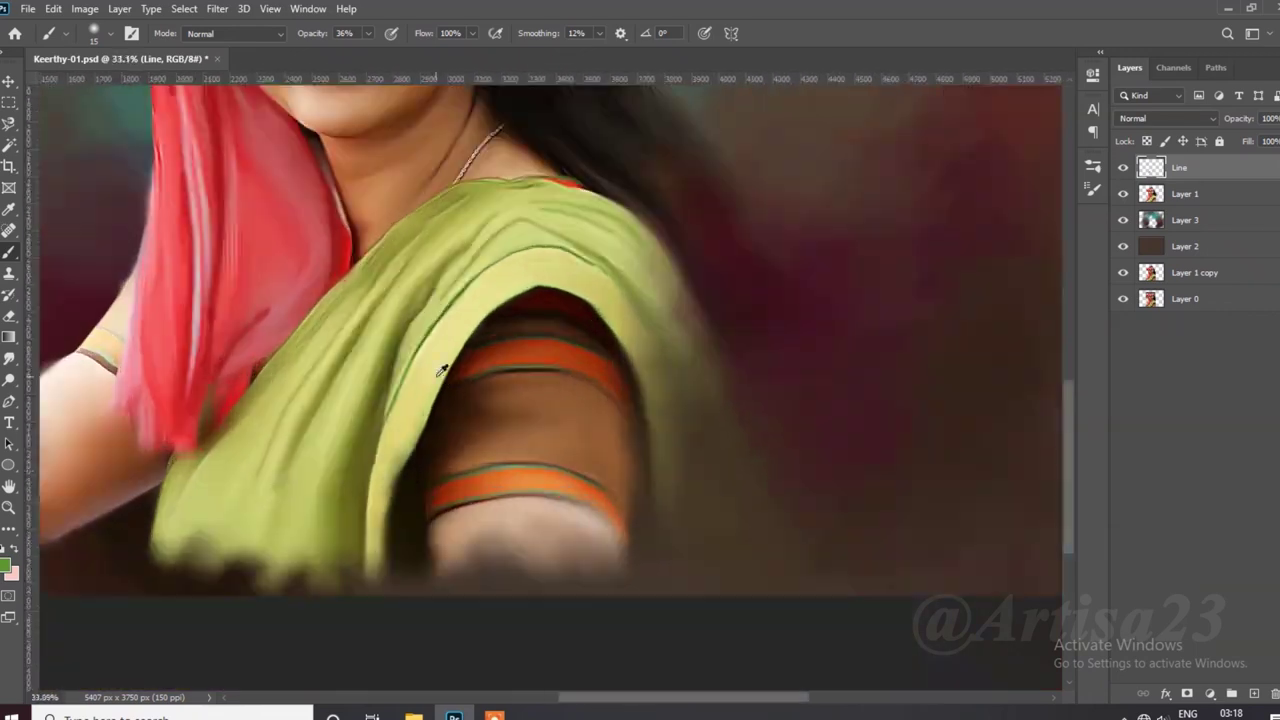
# Step: Clean up the saree lines with the Eraser, then sample the veil's red for painting
pyautogui.press('e')
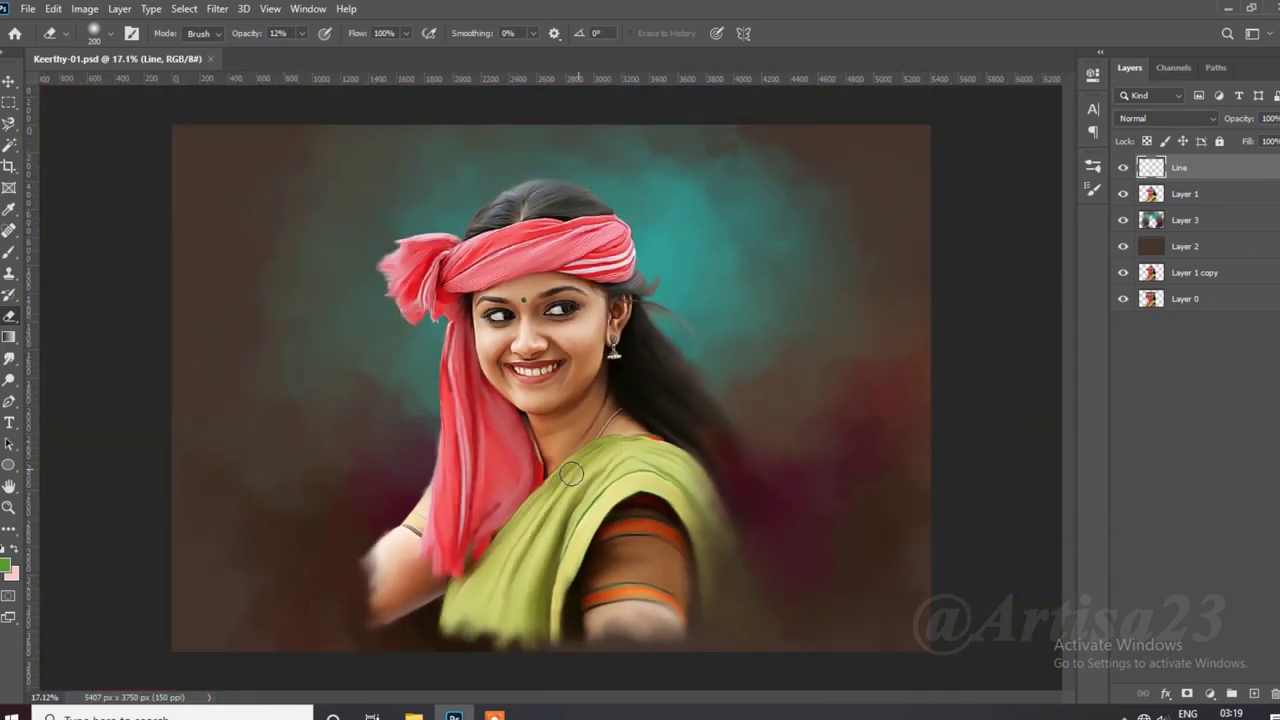
pyautogui.press('b')
pyautogui.scroll(2, 522, 584)
pyautogui.keyDown('alt'); pyautogui.click(503, 517); pyautogui.keyUp('alt')
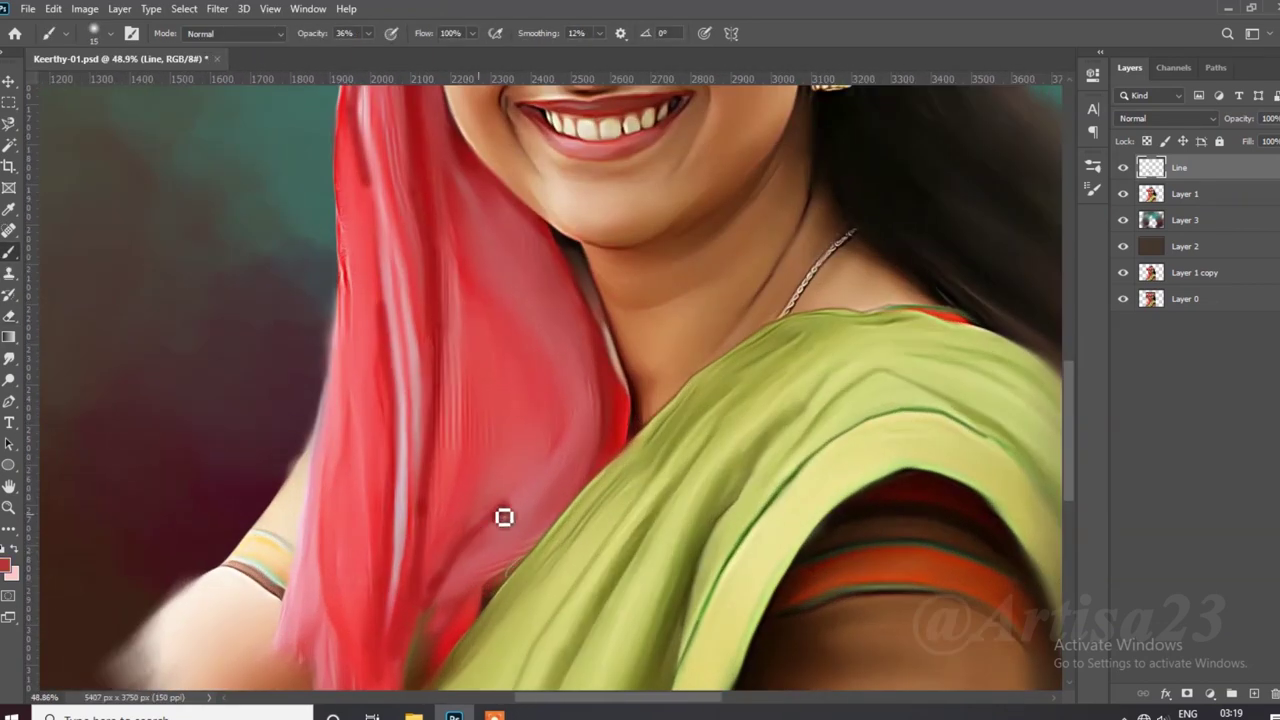
pyautogui.scroll(-2, 539, 256)
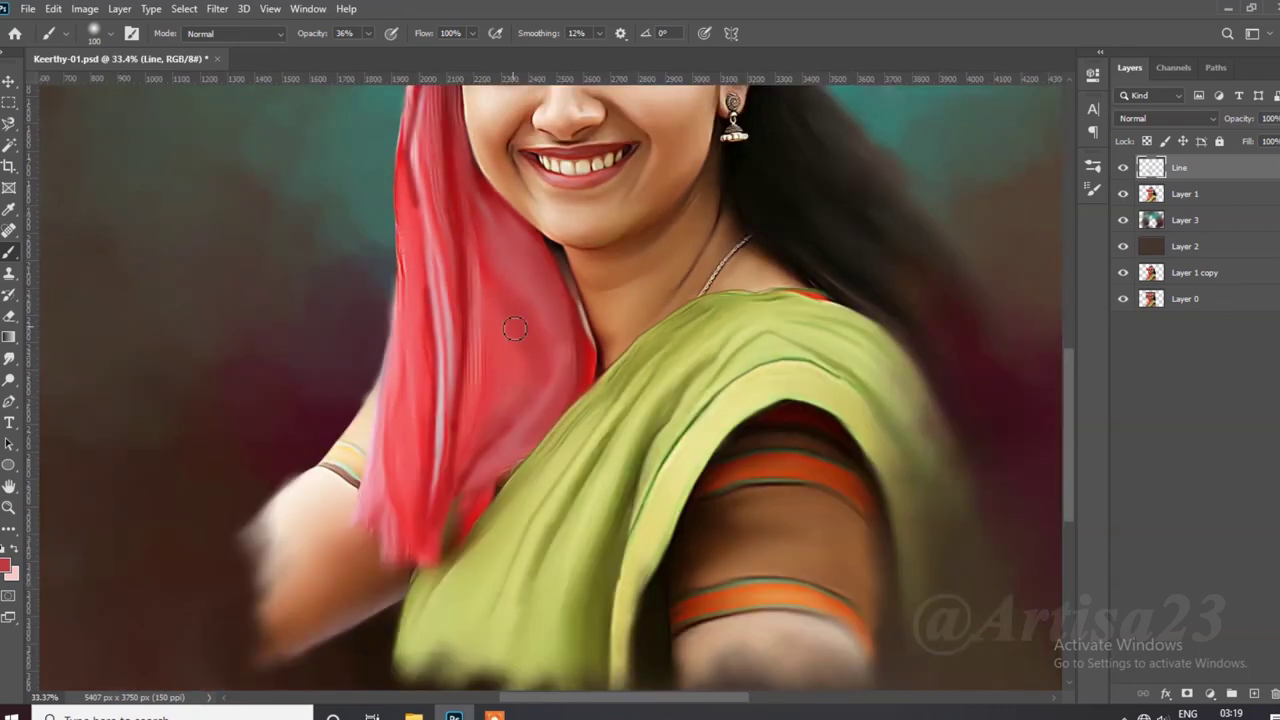
pyautogui.scroll(2, 402, 212)
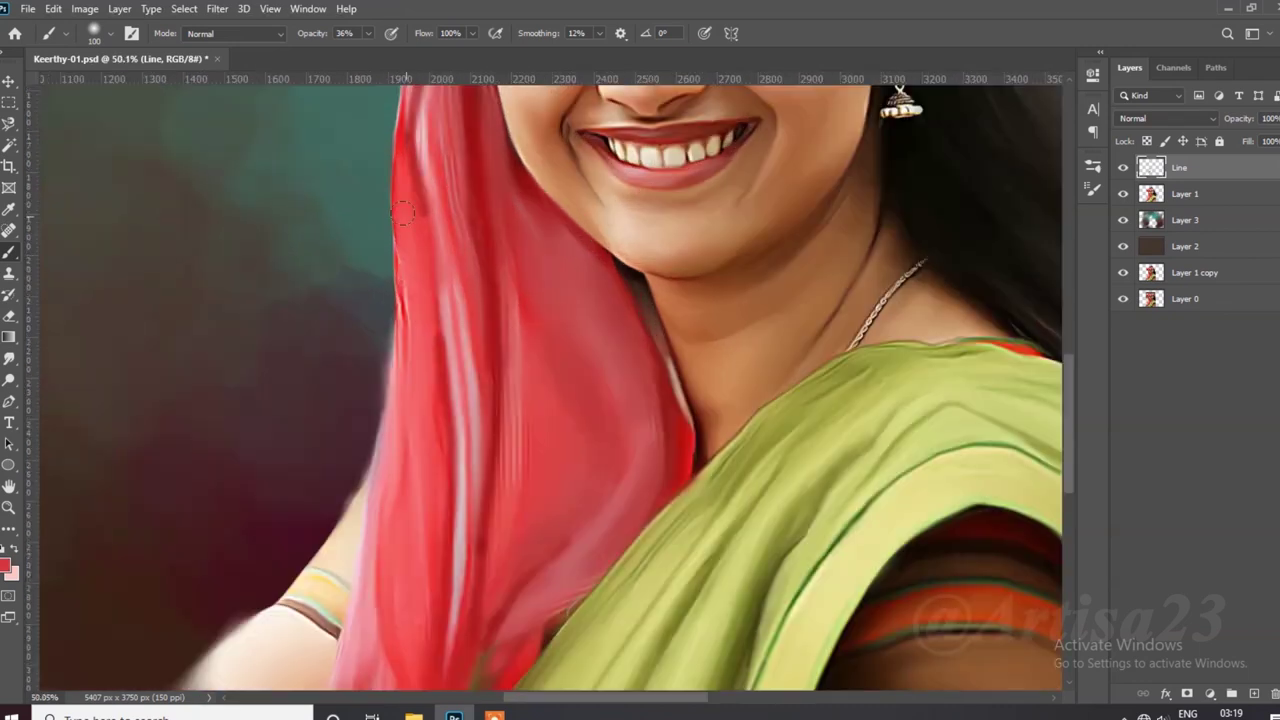
pyautogui.scroll(-1, 443, 443)
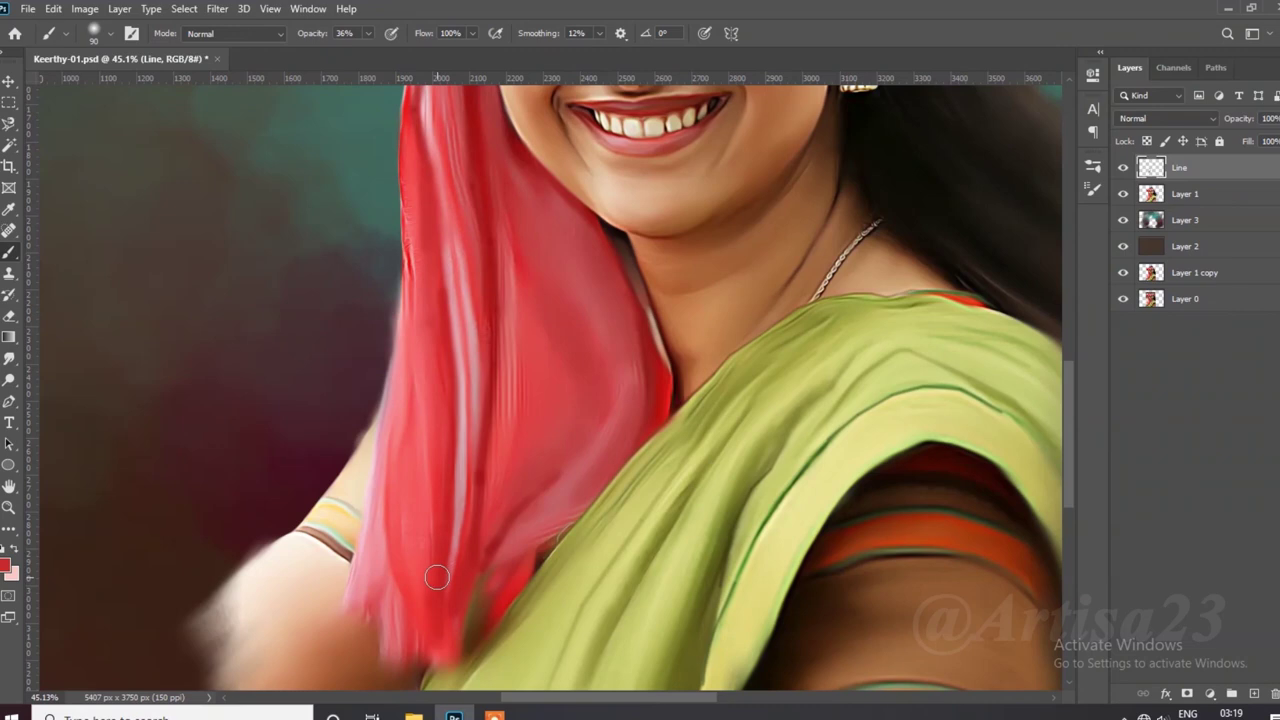
pyautogui.scroll(-3, 455, 540)
# Step: Save the document and add a new empty layer for smudging
pyautogui.hotkey('ctrl', 's')
pyautogui.scroll(2, 635, 549)
pyautogui.scroll(3, 449, 449)
pyautogui.scroll(-2, 449, 430)
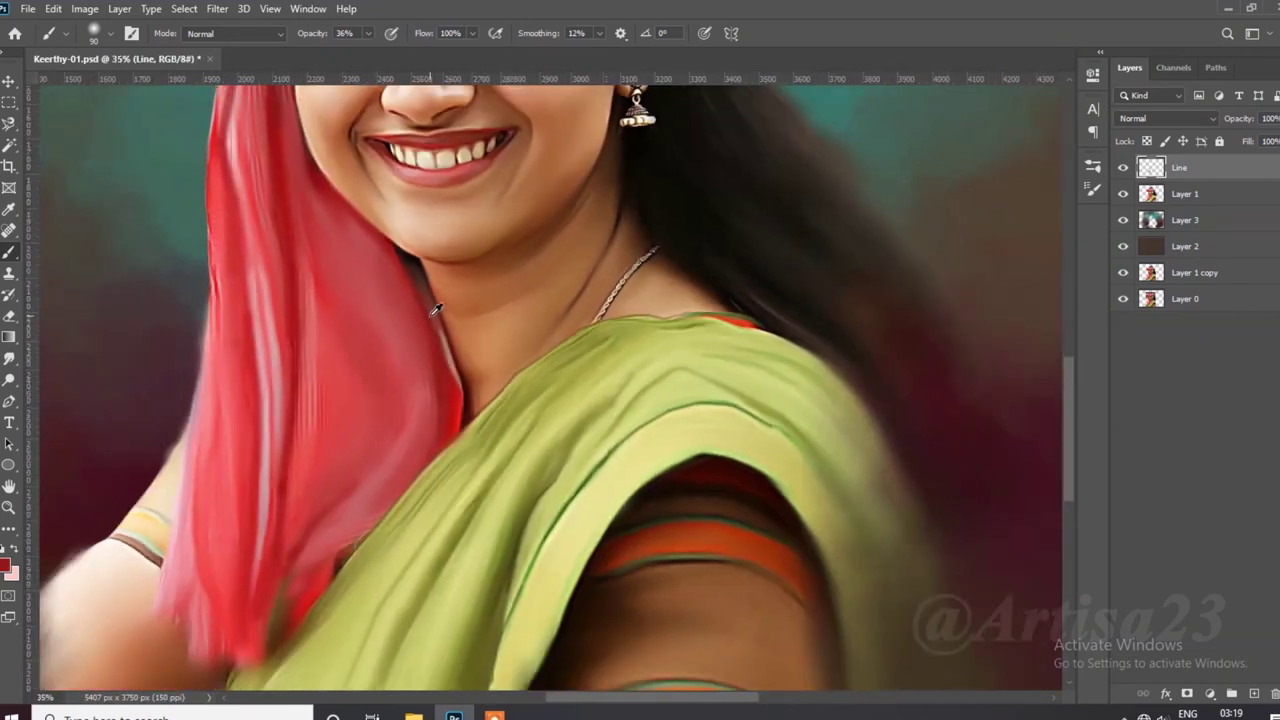
pyautogui.scroll(-3, 450, 378)
pyautogui.scroll(2, 448, 378)
pyautogui.hotkey('ctrl', 'shift', 'alt', 'n')
pyautogui.press('r')
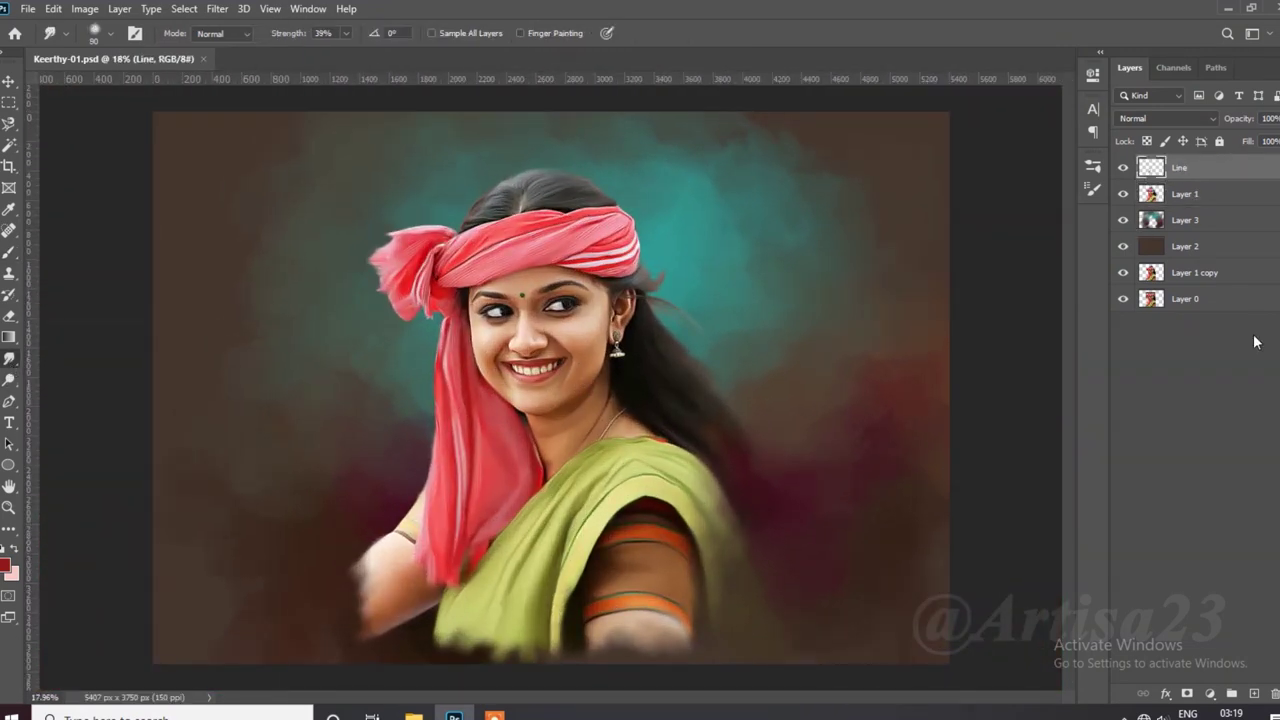
# Step: Name the new top layer 'Hair 1'
pyautogui.write('Hair1')
pyautogui.press('Return')
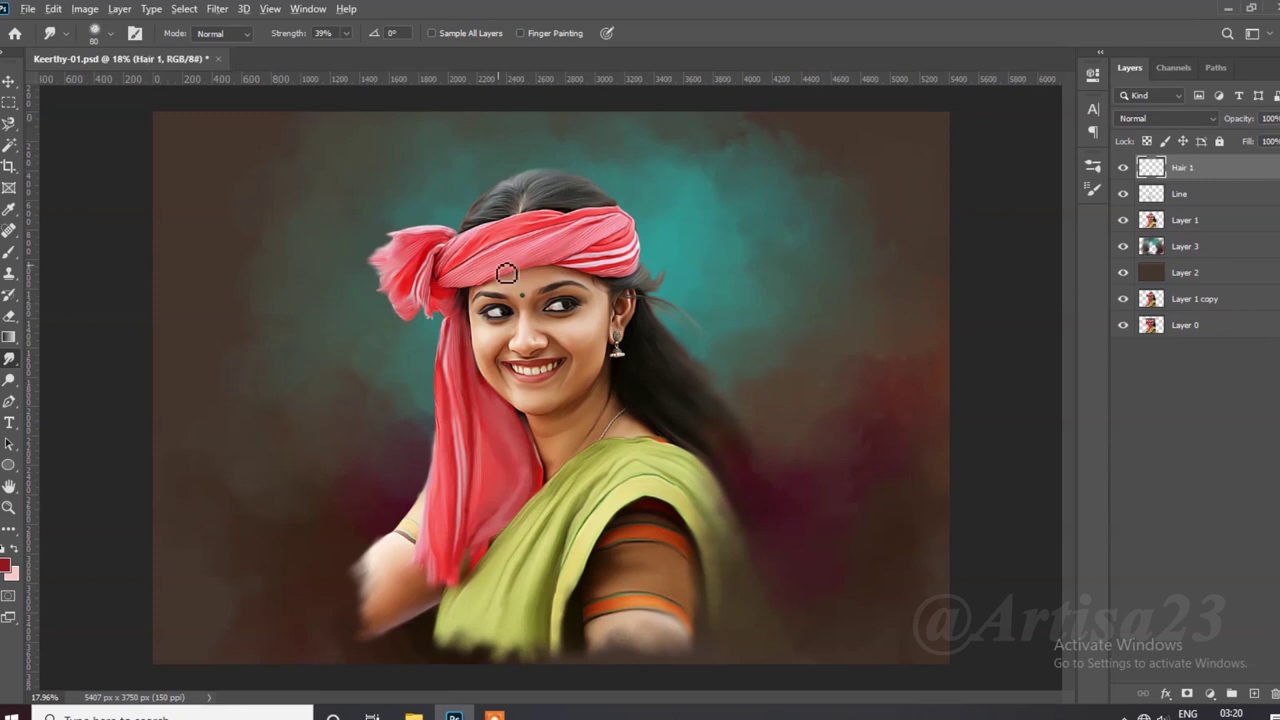
pyautogui.scroll(2, 731, 391)
pyautogui.scroll(-1, 600, 300)
# Step: Choose a round brush tip in Brush Settings and raise brush opacity to 71%
pyautogui.press('b')
pyautogui.press('F5')
pyautogui.click(881, 137)
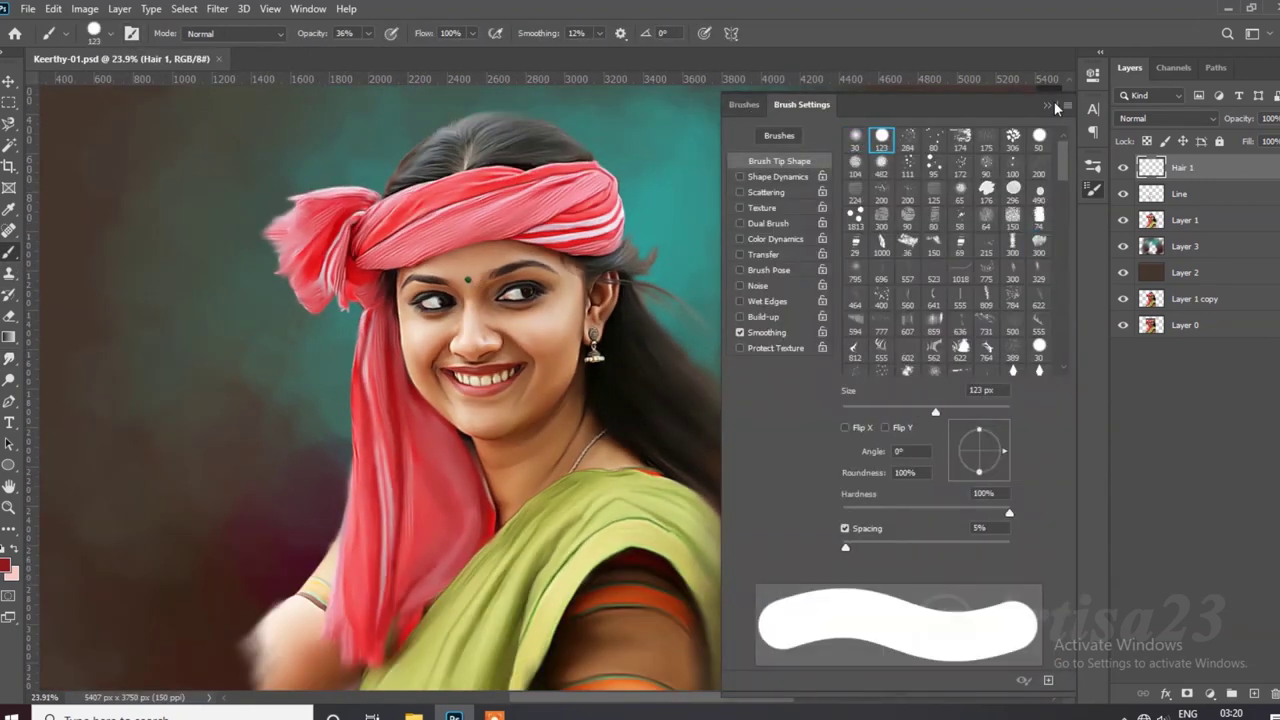
pyautogui.press('F5')
pyautogui.scroll(2, 733, 348)
pyautogui.moveTo(367, 34)
pyautogui.mouseDown()
pyautogui.moveTo(401, 56)
pyautogui.moveTo(349, 54)
pyautogui.mouseUp()
pyautogui.scroll(3, 620, 500)
# Step: Set the paint colour to black and lower the brush opacity to 45%
pyautogui.click(7, 566)
pyautogui.click(875, 550)
pyautogui.click(1240, 337)
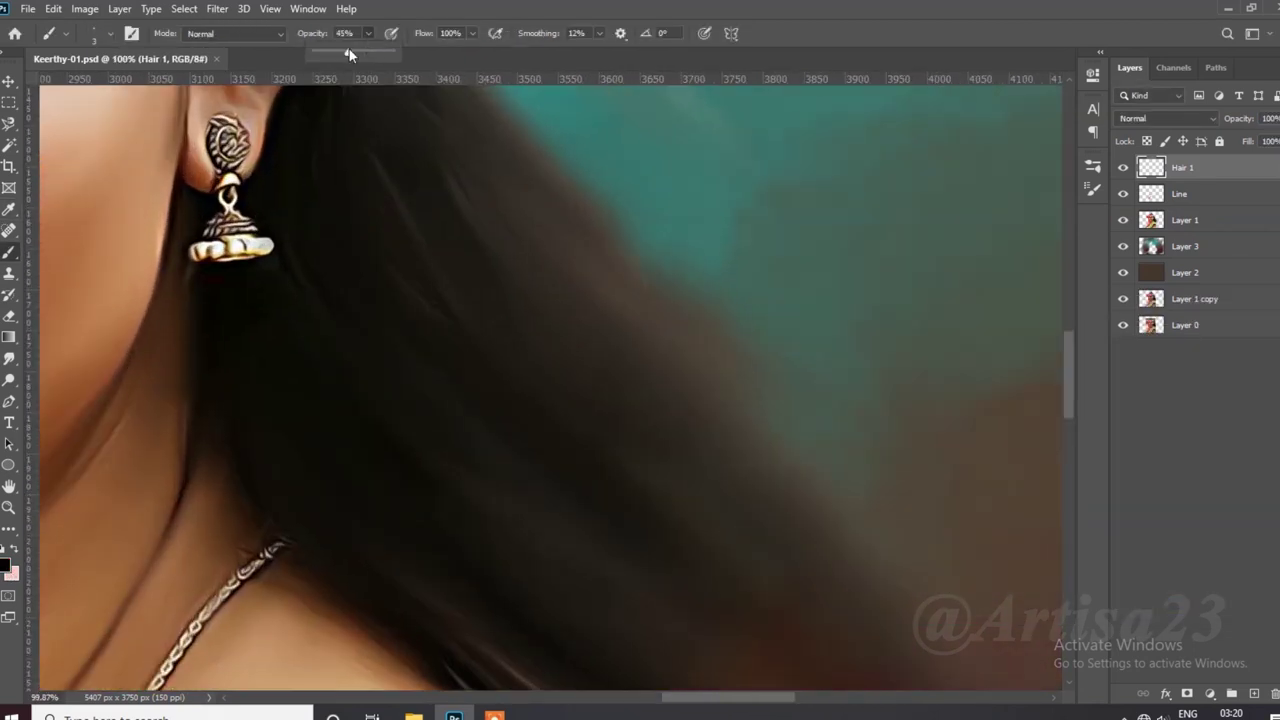
pyautogui.scroll(-2, 400, 280)
pyautogui.scroll(2, 454, 270)
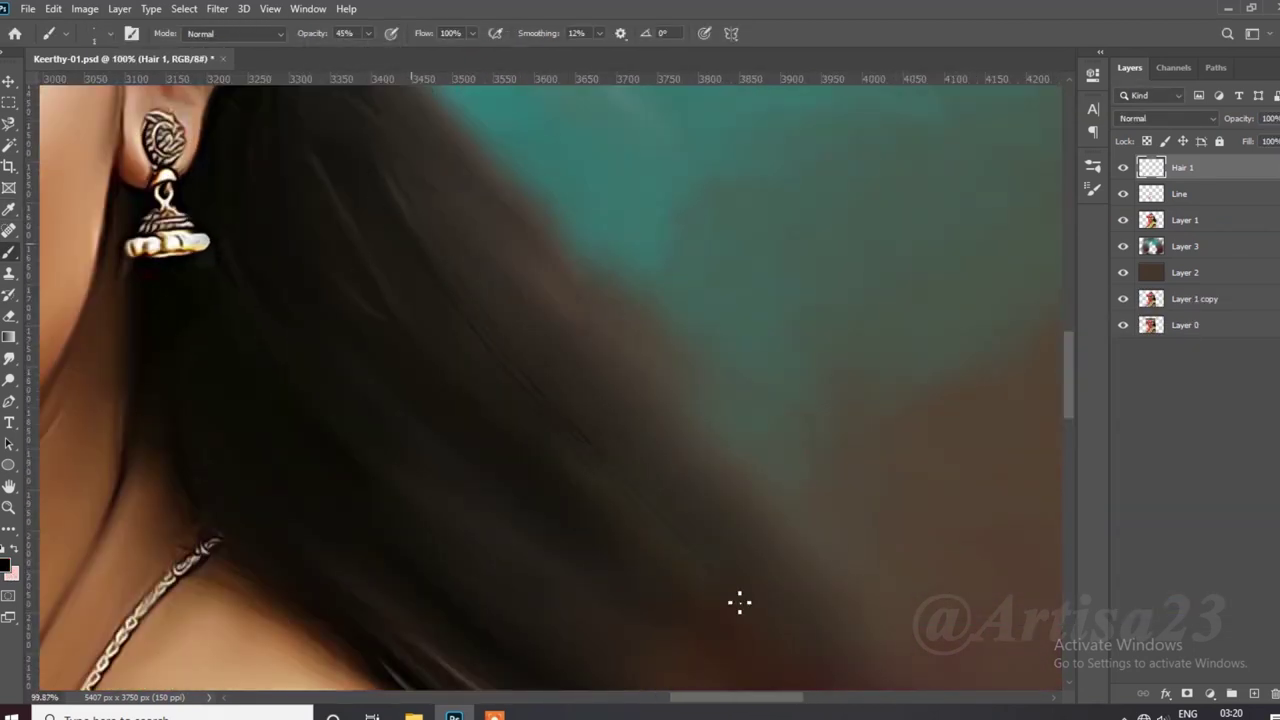
pyautogui.scroll(-2, 625, 485)
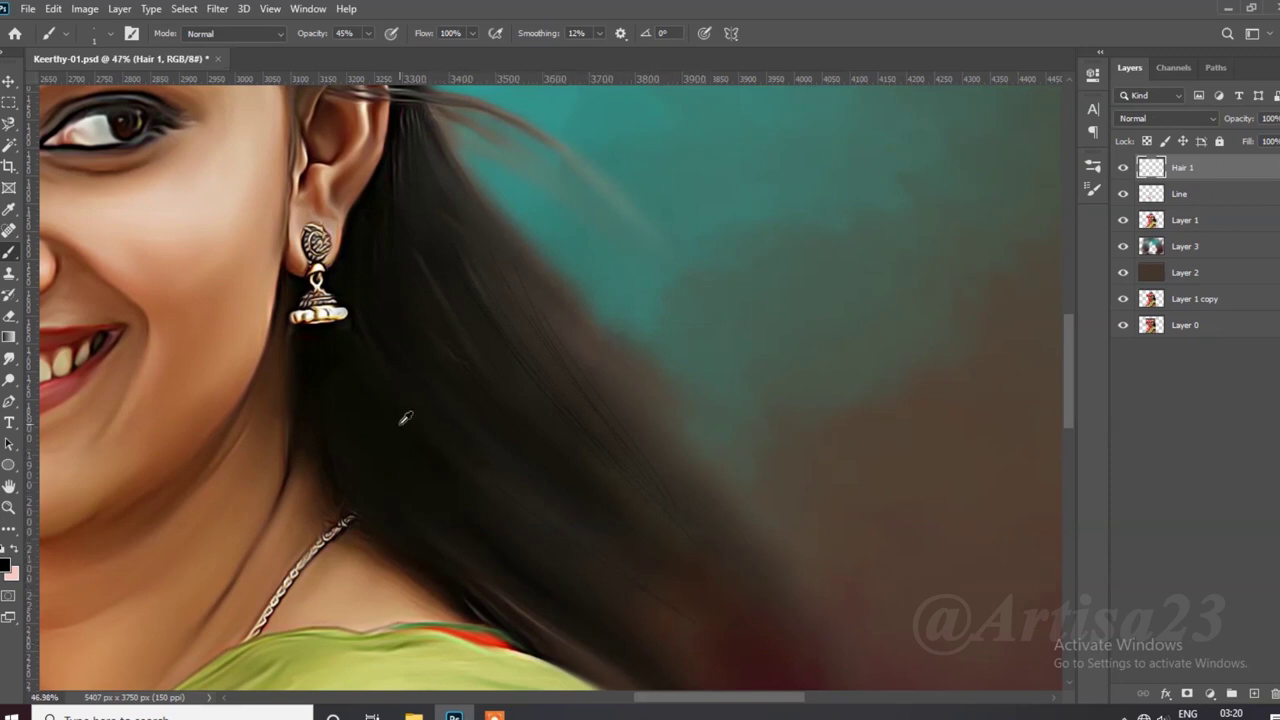
pyautogui.scroll(-2, 480, 442)
pyautogui.scroll(2, 454, 374)
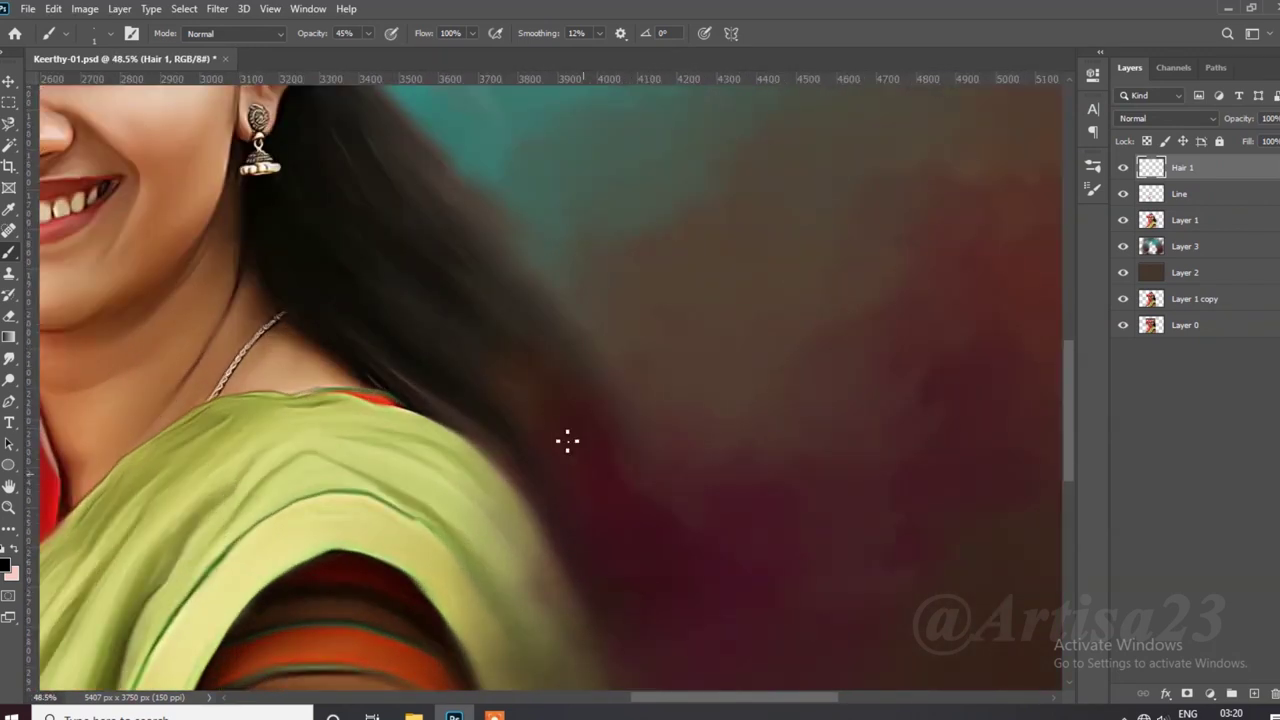
pyautogui.scroll(1, 567, 441)
pyautogui.scroll(-2, 360, 243)
# Step: Raise the brush opacity to 75%
pyautogui.press('7')
pyautogui.press('5')
pyautogui.scroll(-1, 516, 339)
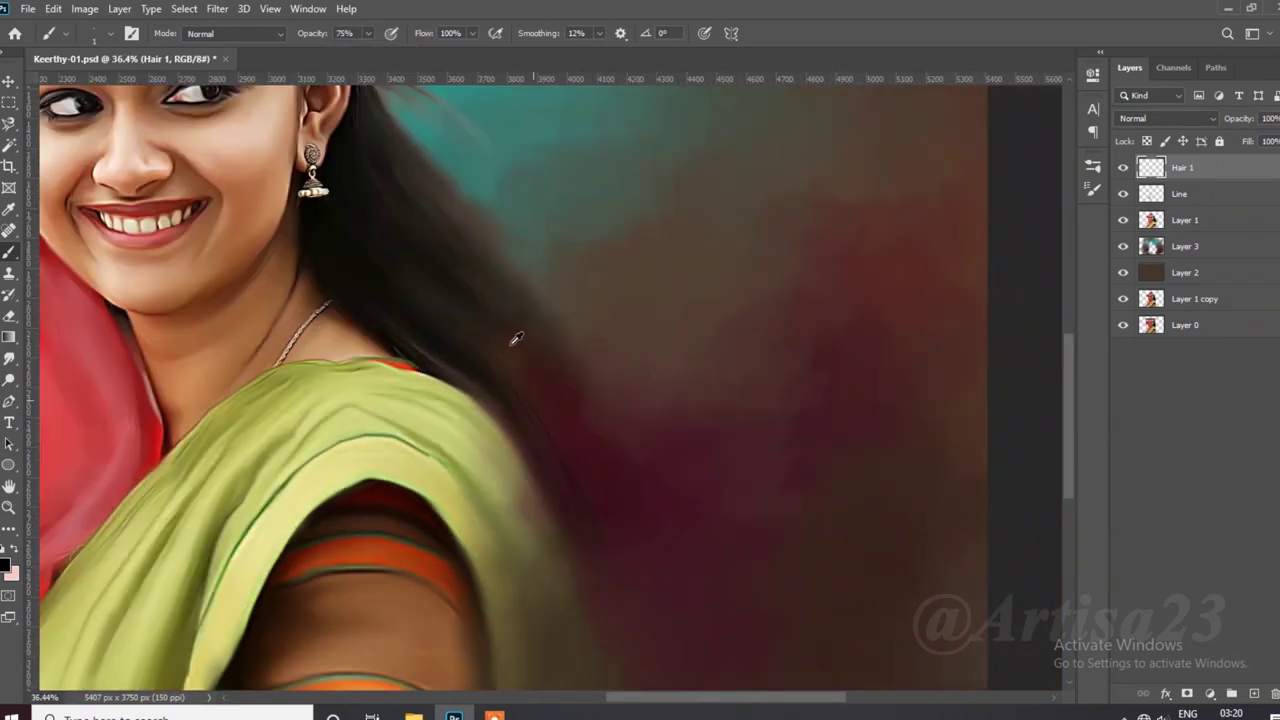
pyautogui.scroll(3, 516, 339)
pyautogui.scroll(-4, 466, 421)
pyautogui.scroll(5, 382, 253)
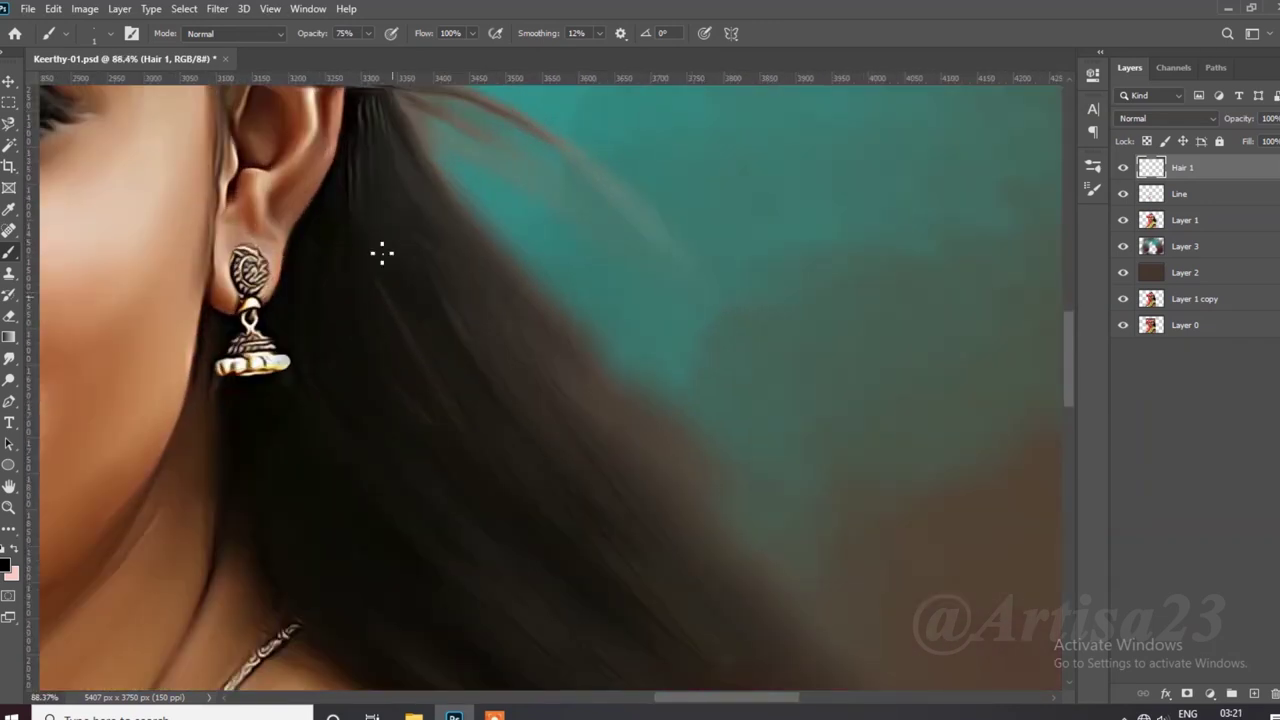
pyautogui.scroll(2, 376, 170)
pyautogui.scroll(-2, 405, 332)
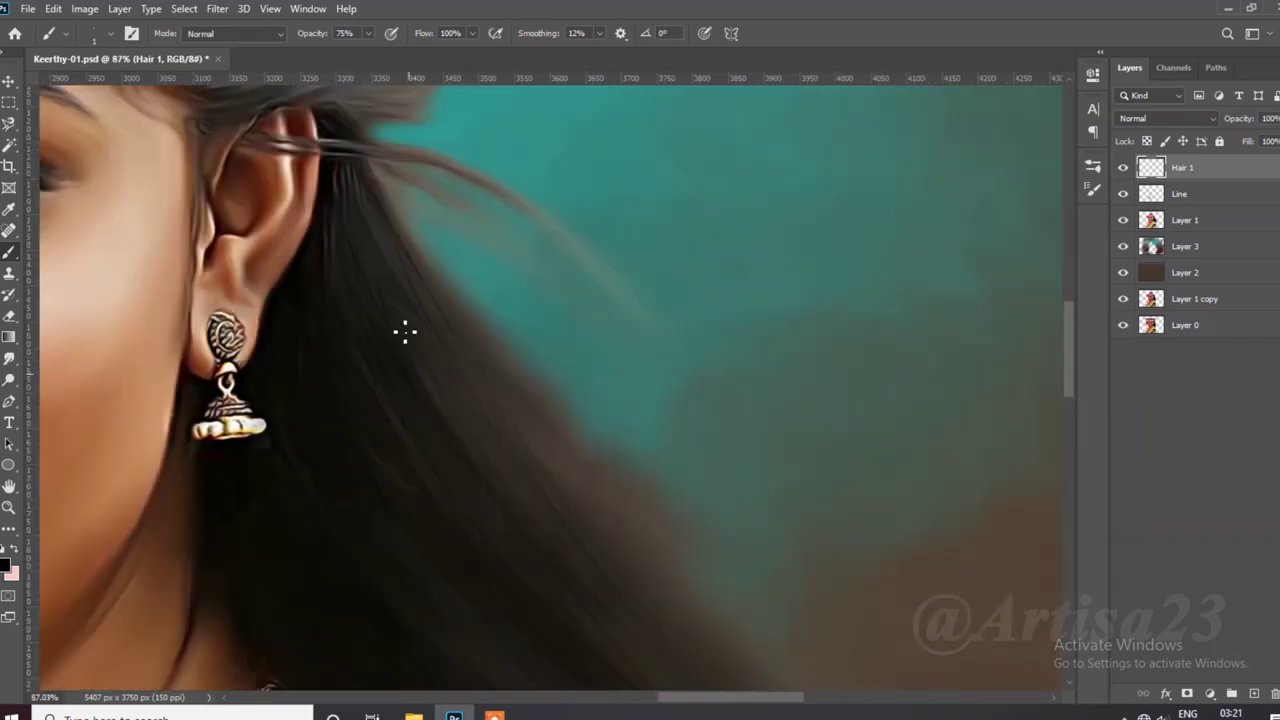
pyautogui.scroll(-2, 541, 429)
pyautogui.scroll(2, 520, 450)
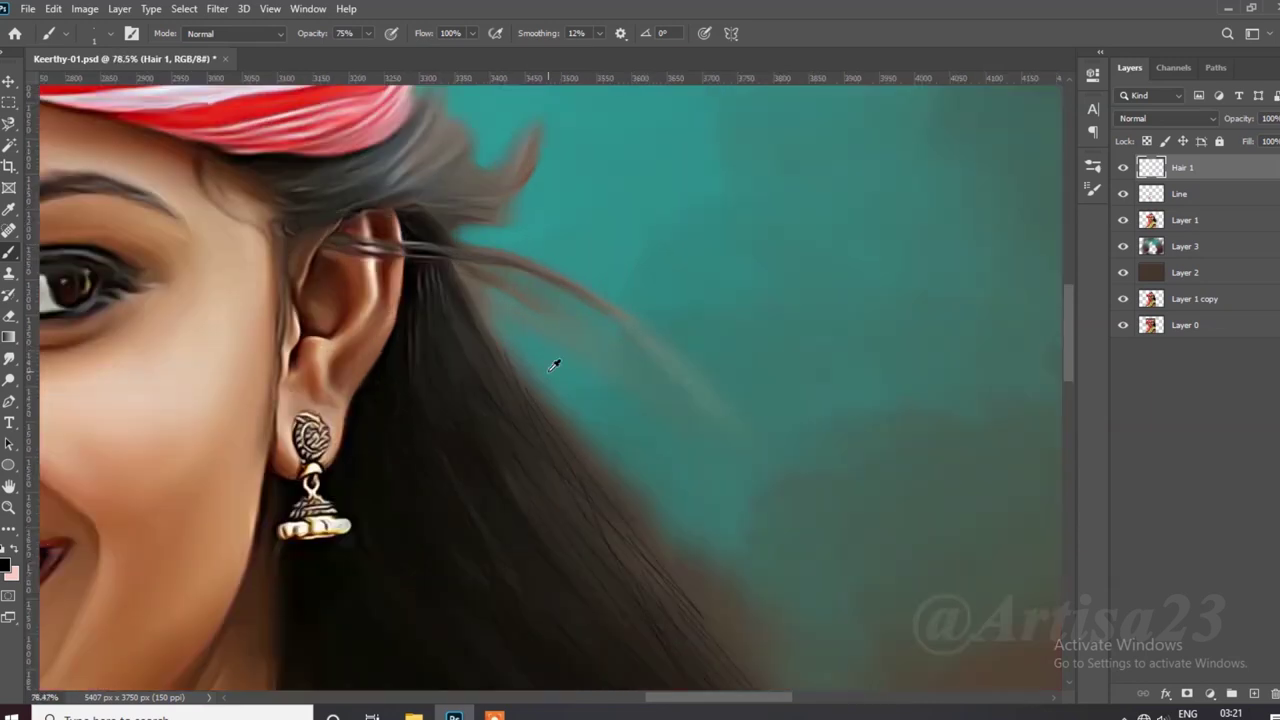
pyautogui.scroll(2, 554, 363)
# Step: At 48% brush opacity, paint thin hair strands sweeping left across the hair and edge
pyautogui.press('4')
pyautogui.press('8')
pyautogui.scroll(2, 431, 229)
pyautogui.moveTo(484, 227); pyautogui.dragTo(271, 277)
pyautogui.moveTo(510, 260); pyautogui.dragTo(430, 305)
pyautogui.moveTo(540, 175)
pyautogui.mouseDown()
pyautogui.moveTo(460, 250)
pyautogui.moveTo(360, 290)
pyautogui.mouseUp()
pyautogui.moveTo(600, 240); pyautogui.dragTo(460, 320)
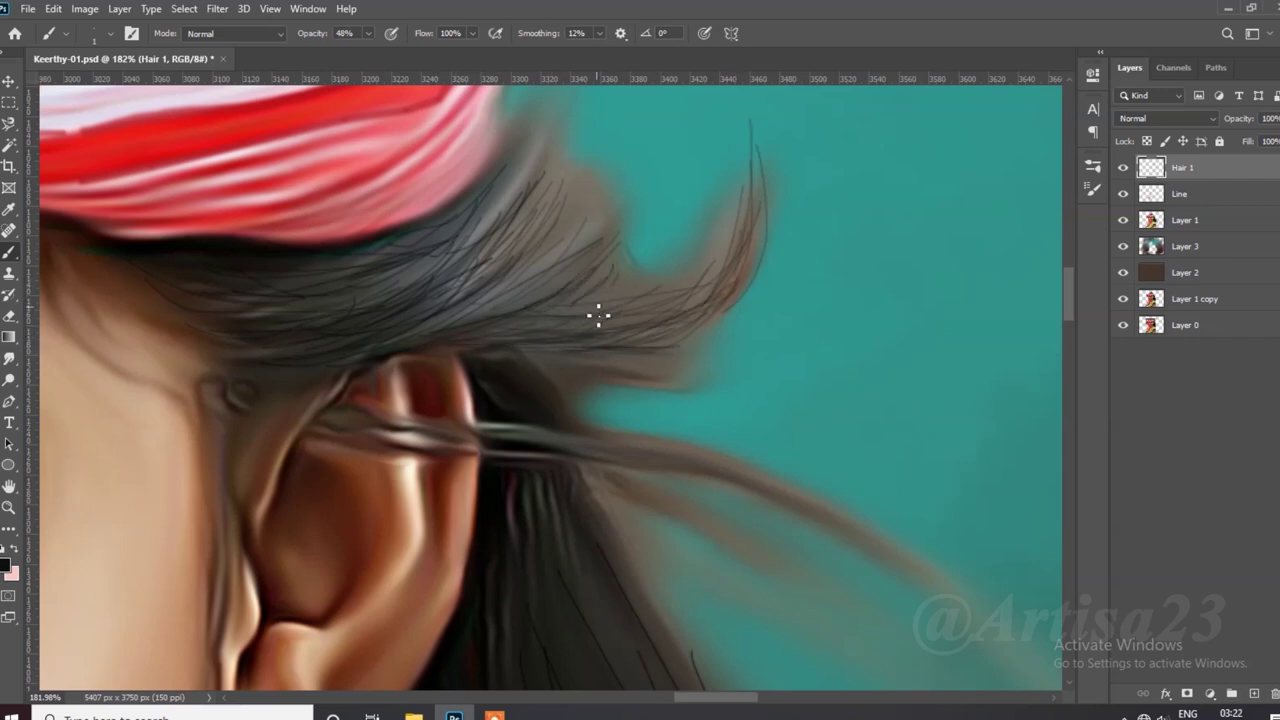
pyautogui.moveTo(555, 400); pyautogui.dragTo(700, 300)
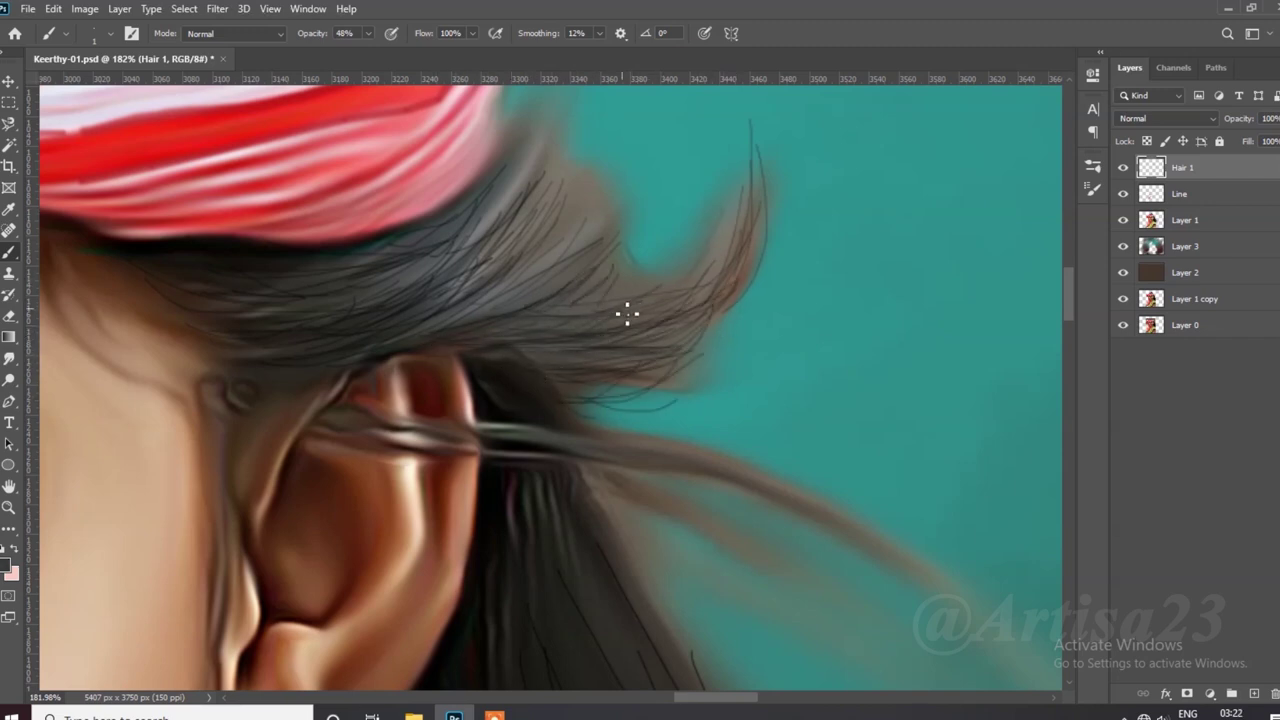
# Step: Paint dark hair strands across the ear
pyautogui.scroll(-3, 626, 309)
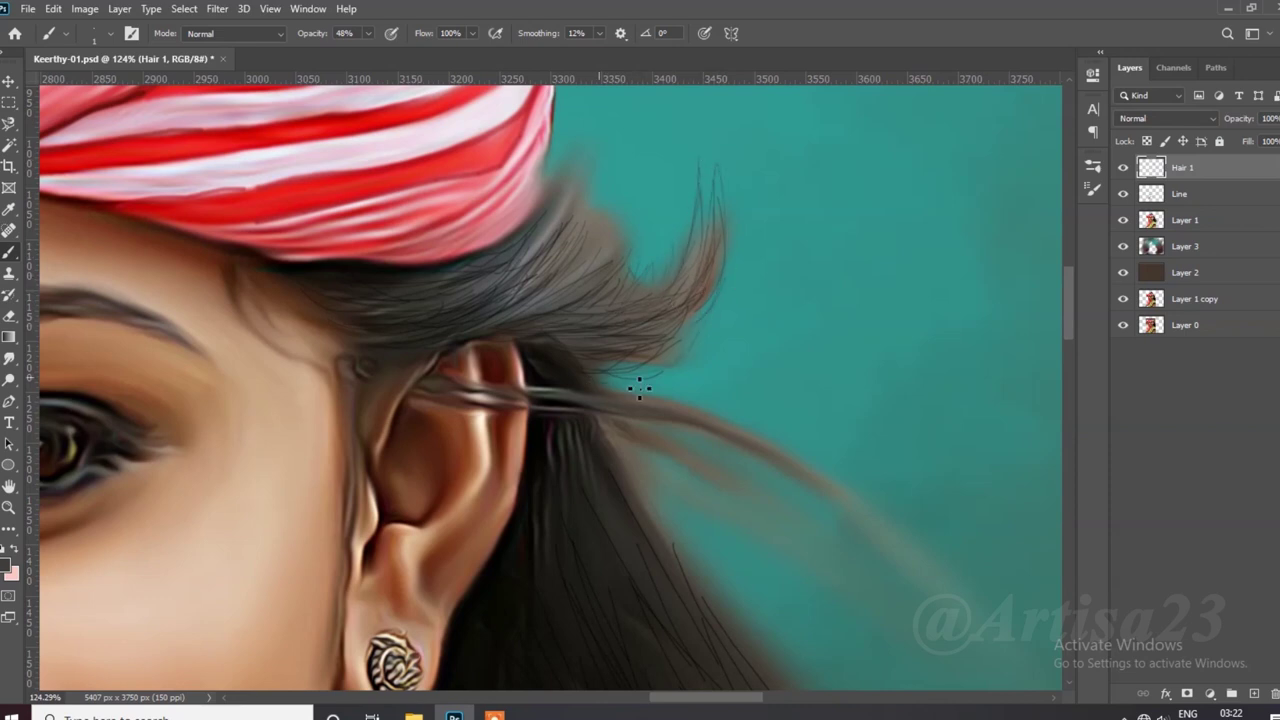
pyautogui.scroll(3, 410, 382)
pyautogui.click(13, 573)
pyautogui.click(1240, 337)
pyautogui.moveTo(612, 408); pyautogui.dragTo(413, 416)
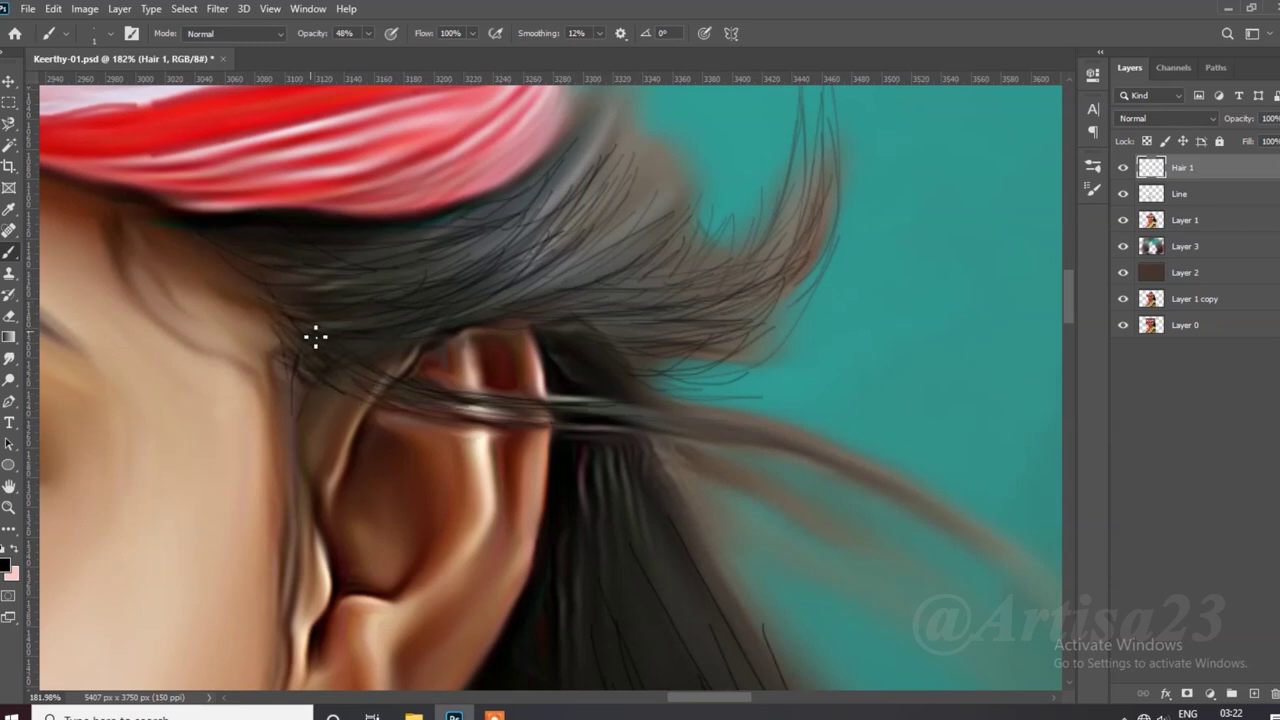
pyautogui.hscroll(-3, 466, 242)
pyautogui.scroll(-5, 401, 323)
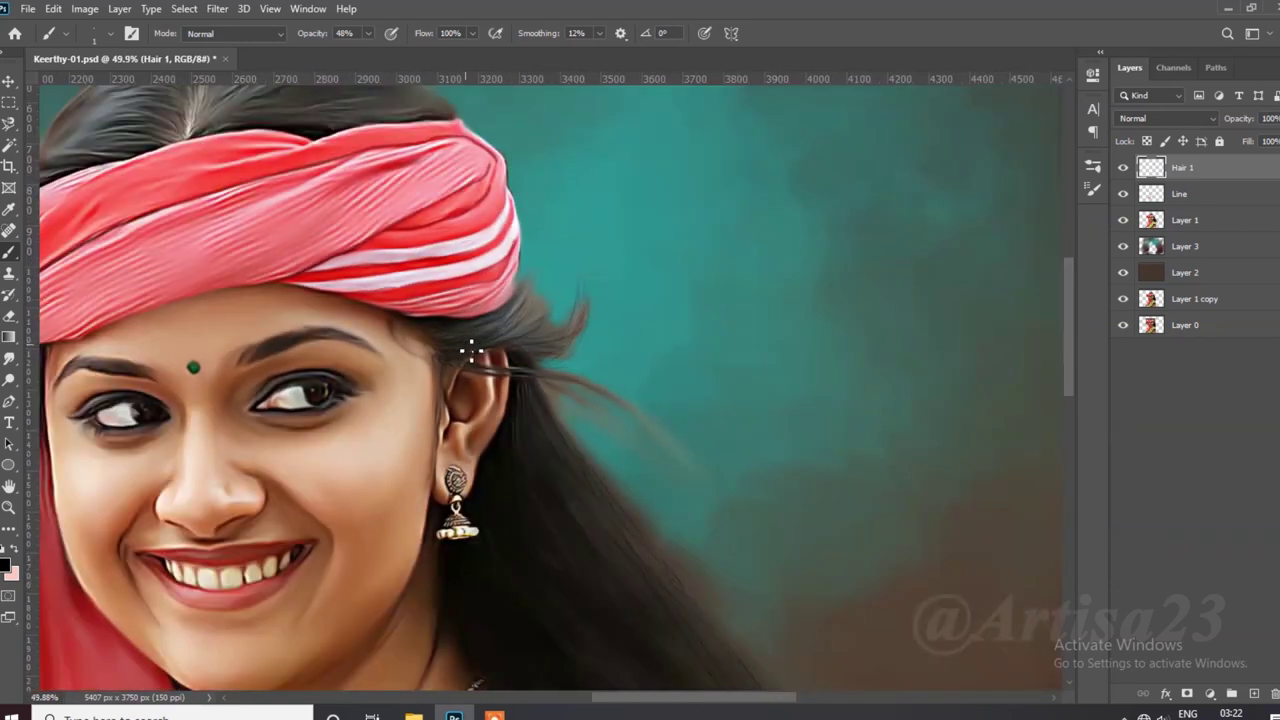
pyautogui.scroll(5, 466, 349)
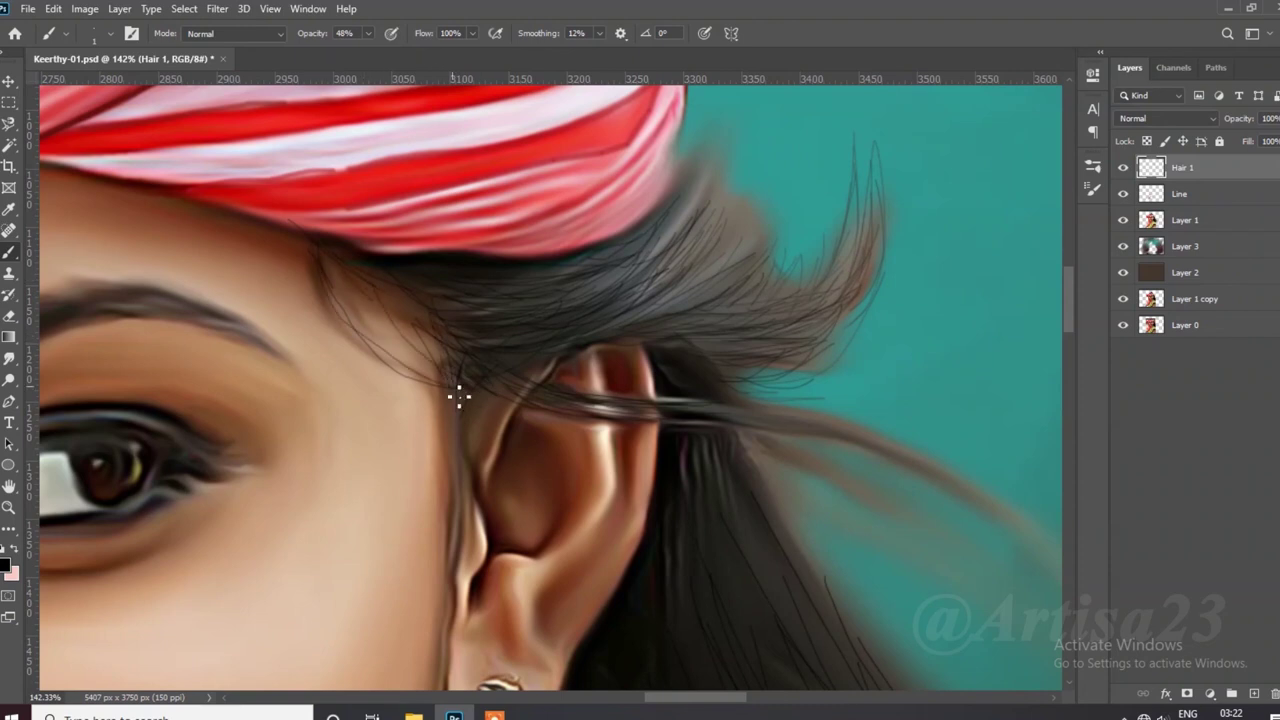
# Step: Paint several thin strands along the flowing lock beside the ear
pyautogui.moveTo(862, 426); pyautogui.dragTo(974, 500)
pyautogui.moveTo(855, 432); pyautogui.dragTo(950, 481)
pyautogui.moveTo(736, 432); pyautogui.dragTo(806, 461)
pyautogui.moveTo(623, 309); pyautogui.dragTo(686, 323)
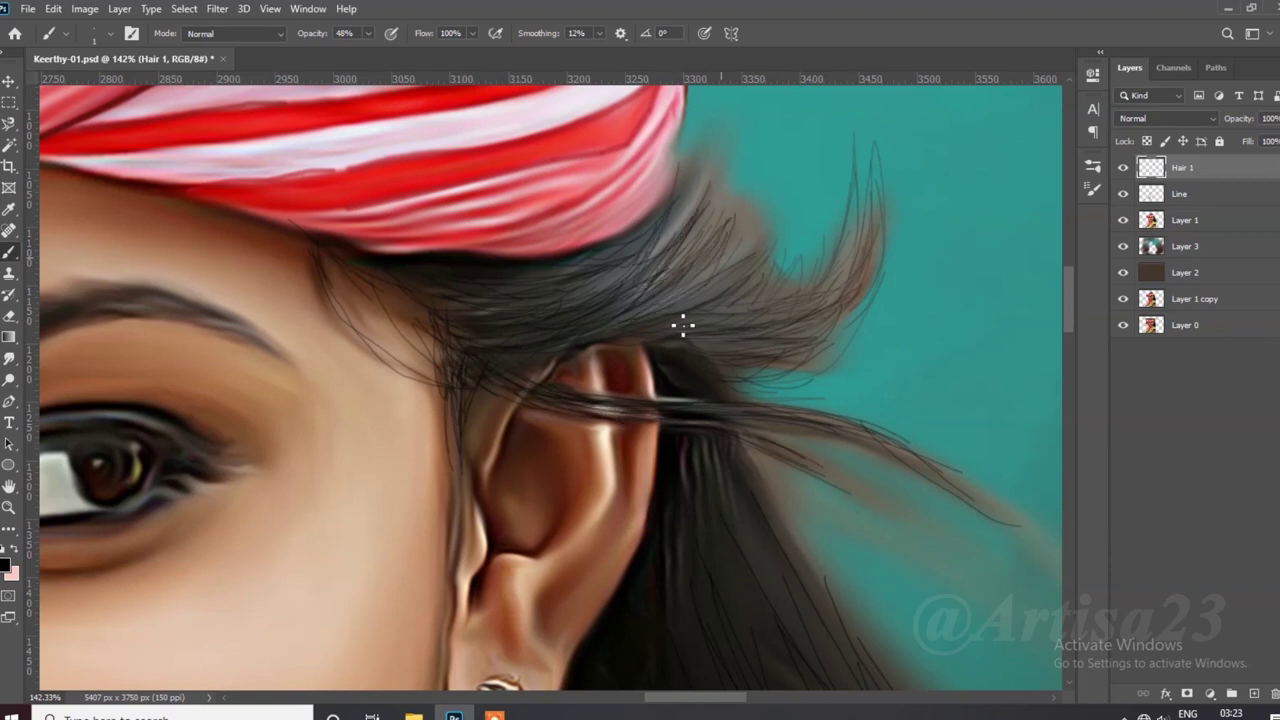
pyautogui.scroll(-5, 571, 294)
pyautogui.scroll(5, 500, 318)
# Step: Save the painting
pyautogui.hotkey('ctrl', 's')
pyautogui.scroll(-3, 500, 318)
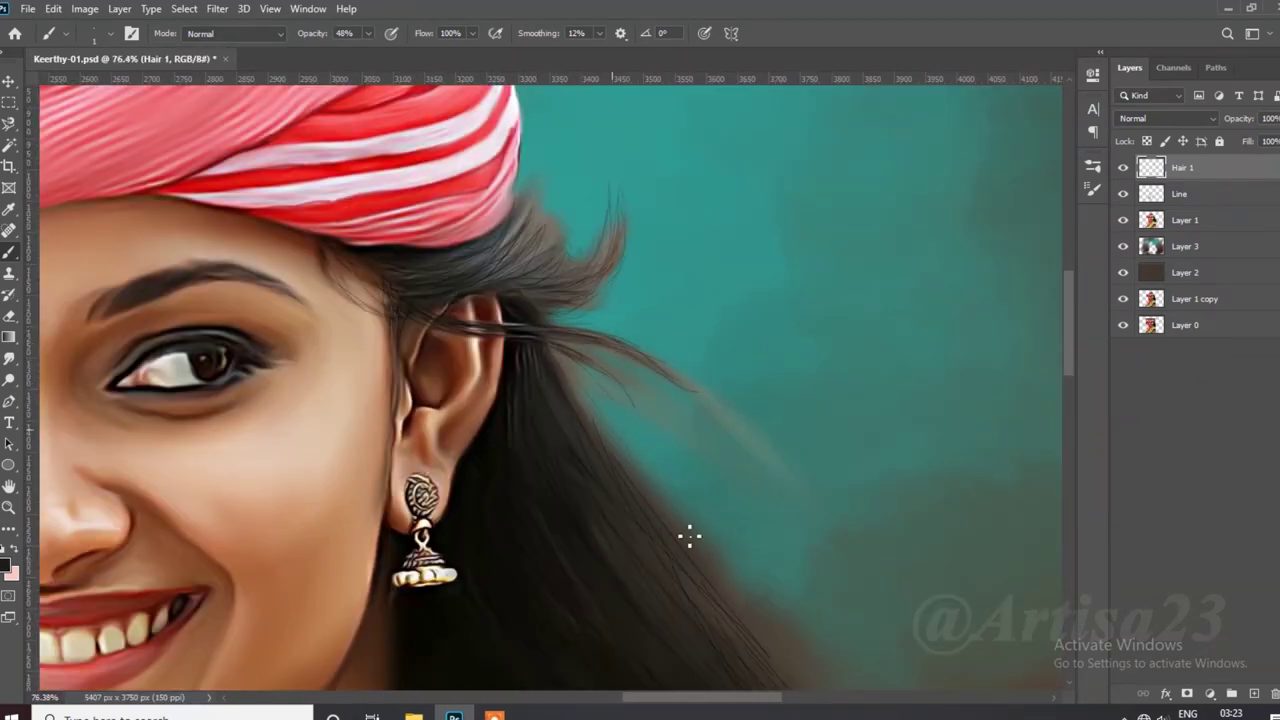
pyautogui.scroll(-4, 690, 537)
pyautogui.scroll(6, 451, 345)
# Step: Paint three fine diagonal strands over the crown above the turban
pyautogui.moveTo(451, 335)
pyautogui.mouseDown()
pyautogui.moveTo(540, 215)
pyautogui.moveTo(520, 192)
pyautogui.mouseUp()
pyautogui.moveTo(437, 266); pyautogui.dragTo(520, 136)
pyautogui.moveTo(486, 251); pyautogui.dragTo(590, 136)
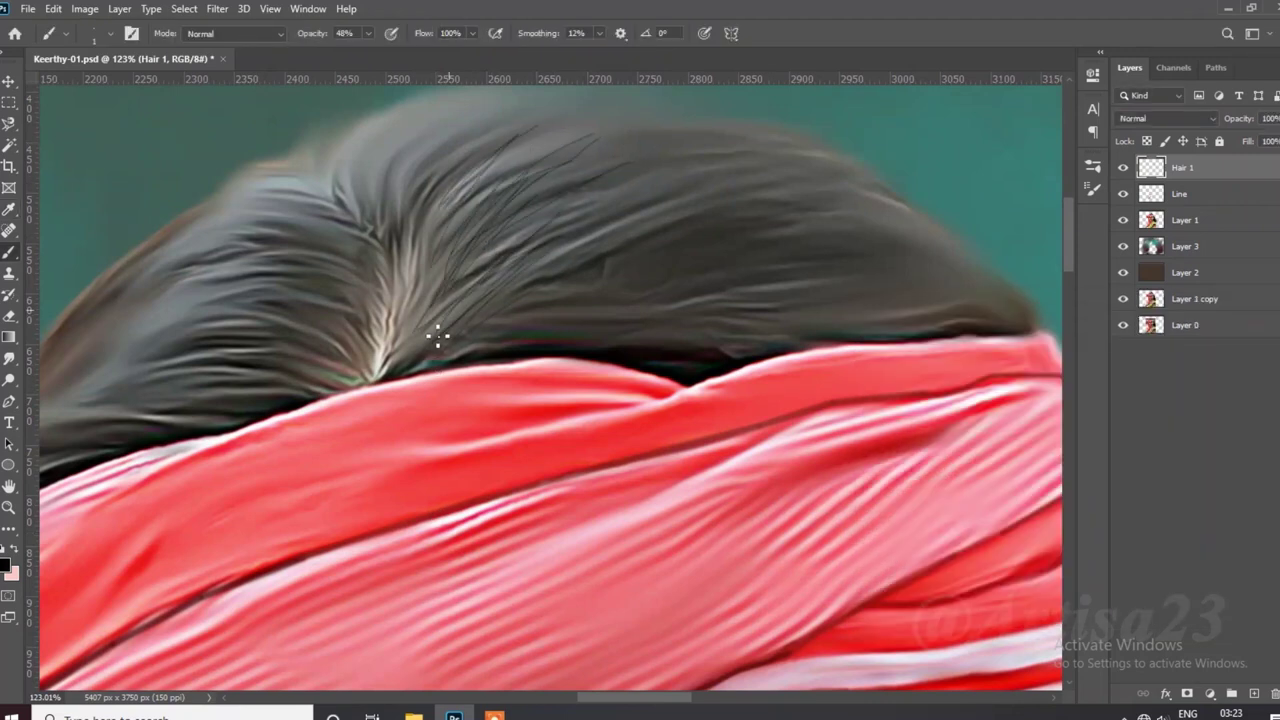
pyautogui.scroll(-3, 577, 186)
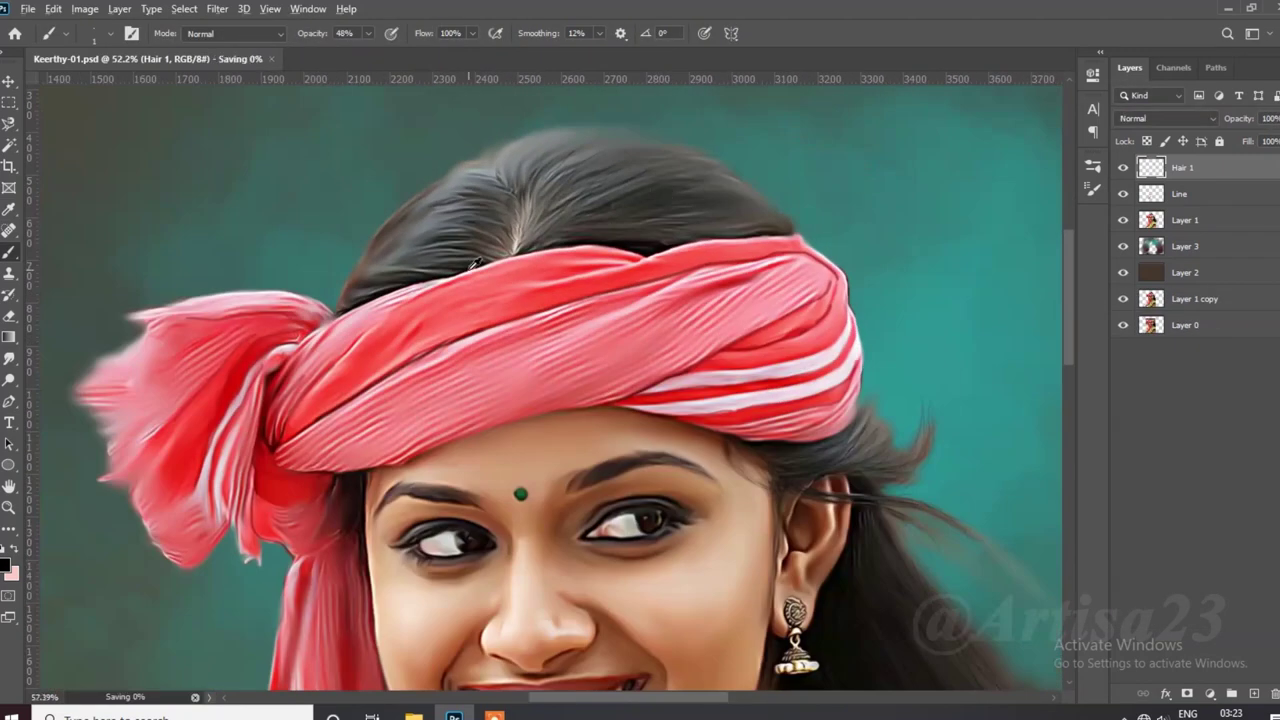
pyautogui.scroll(3, 500, 229)
pyautogui.scroll(-2, 342, 186)
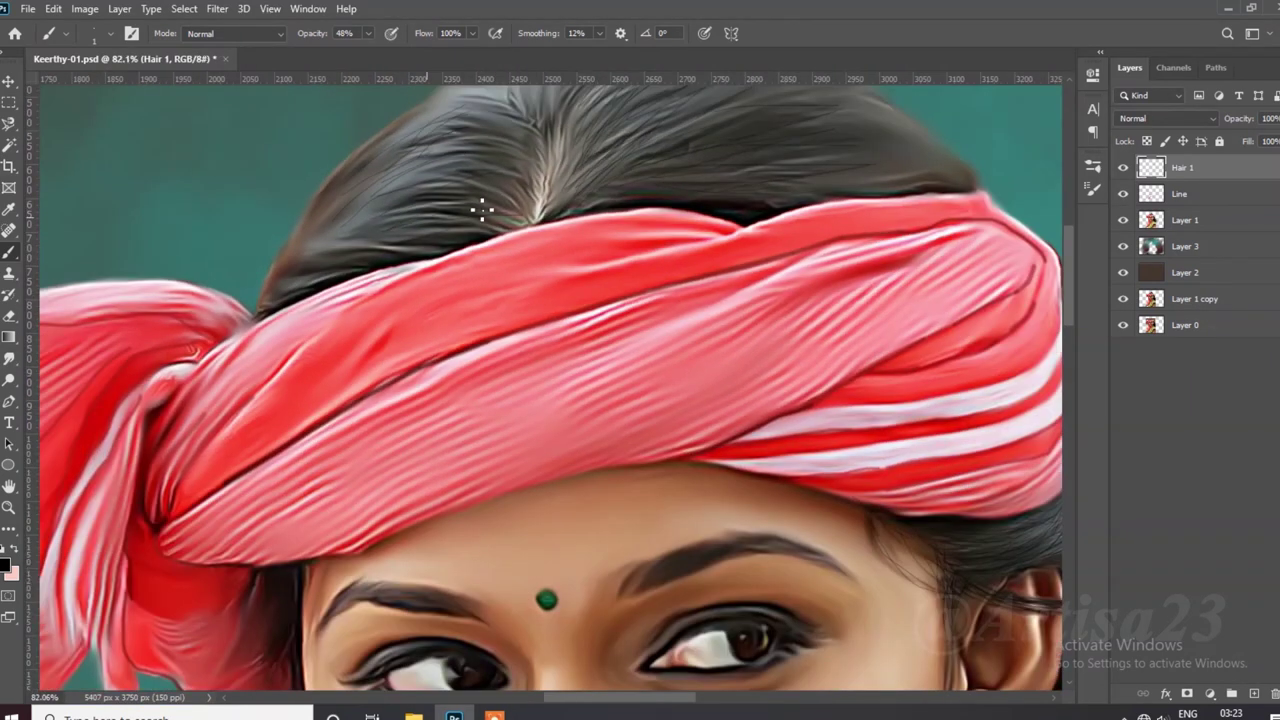
# Step: Zoom out to review the whole painting
pyautogui.scroll(-3, 481, 208)
pyautogui.scroll(-2, 485, 200)
pyautogui.scroll(-1, 488, 195)
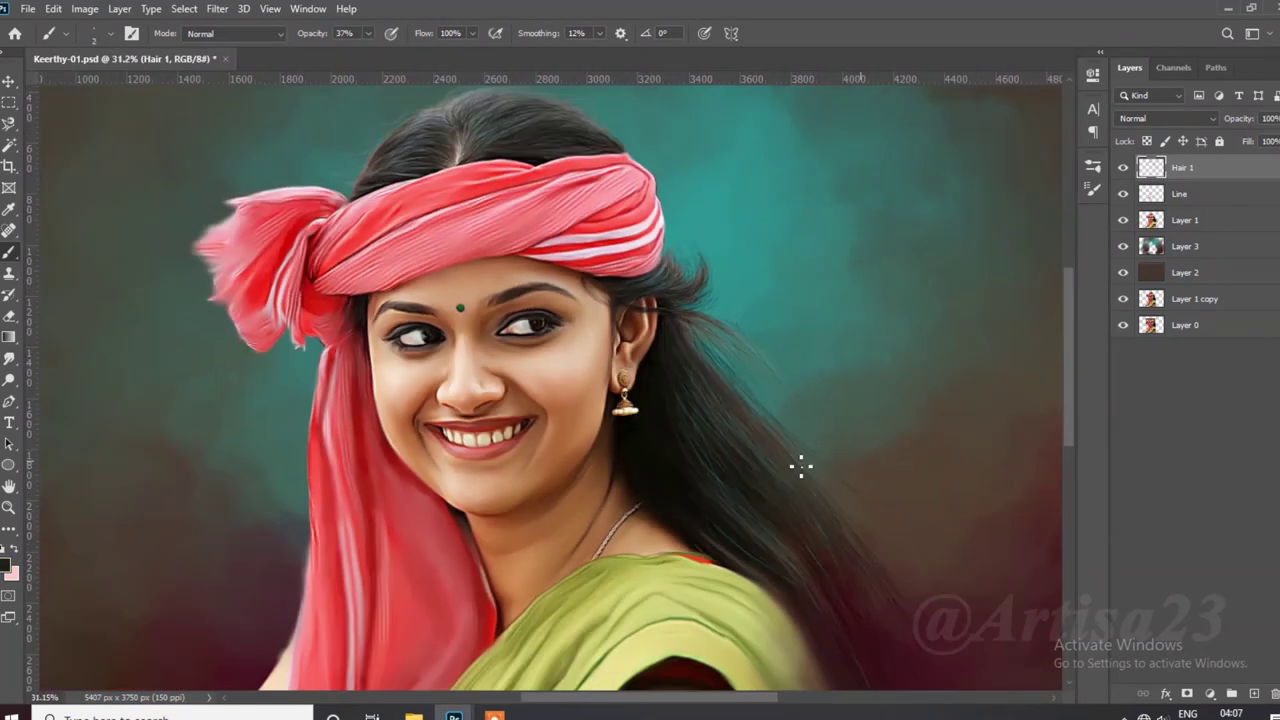
pyautogui.scroll(2, 800, 465)
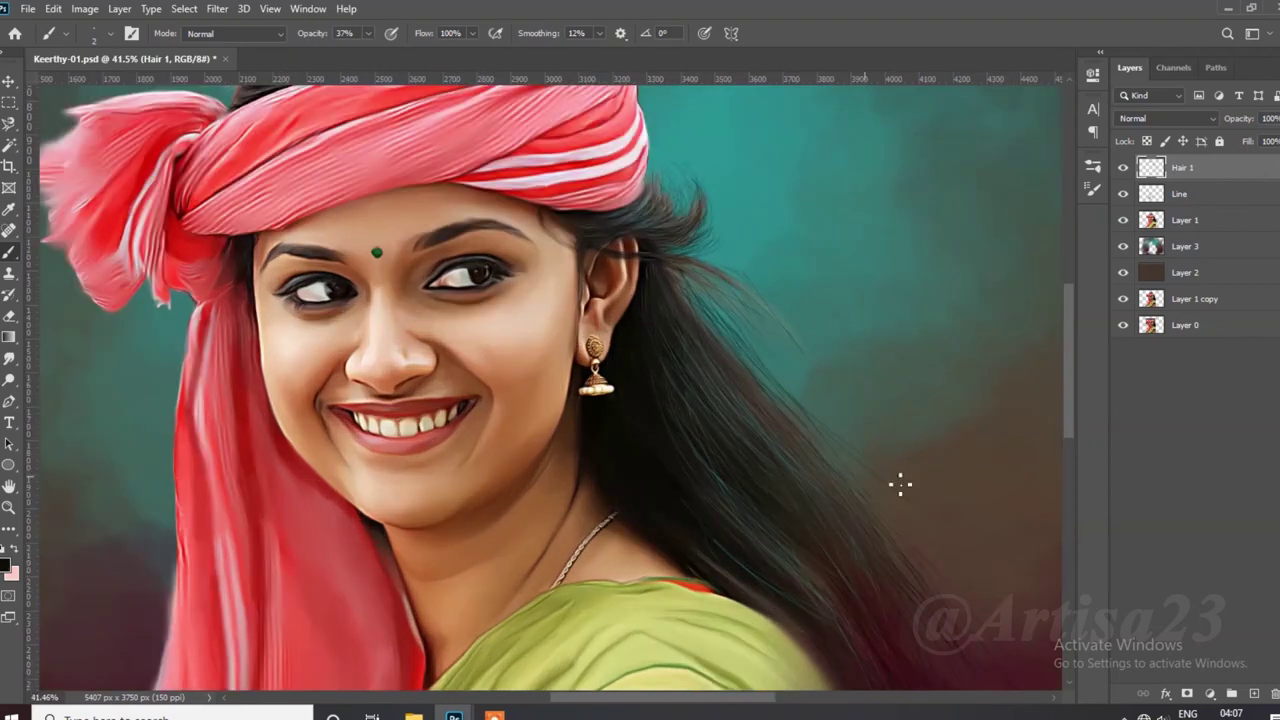
pyautogui.scroll(-3, 900, 486)
pyautogui.scroll(5, 780, 263)
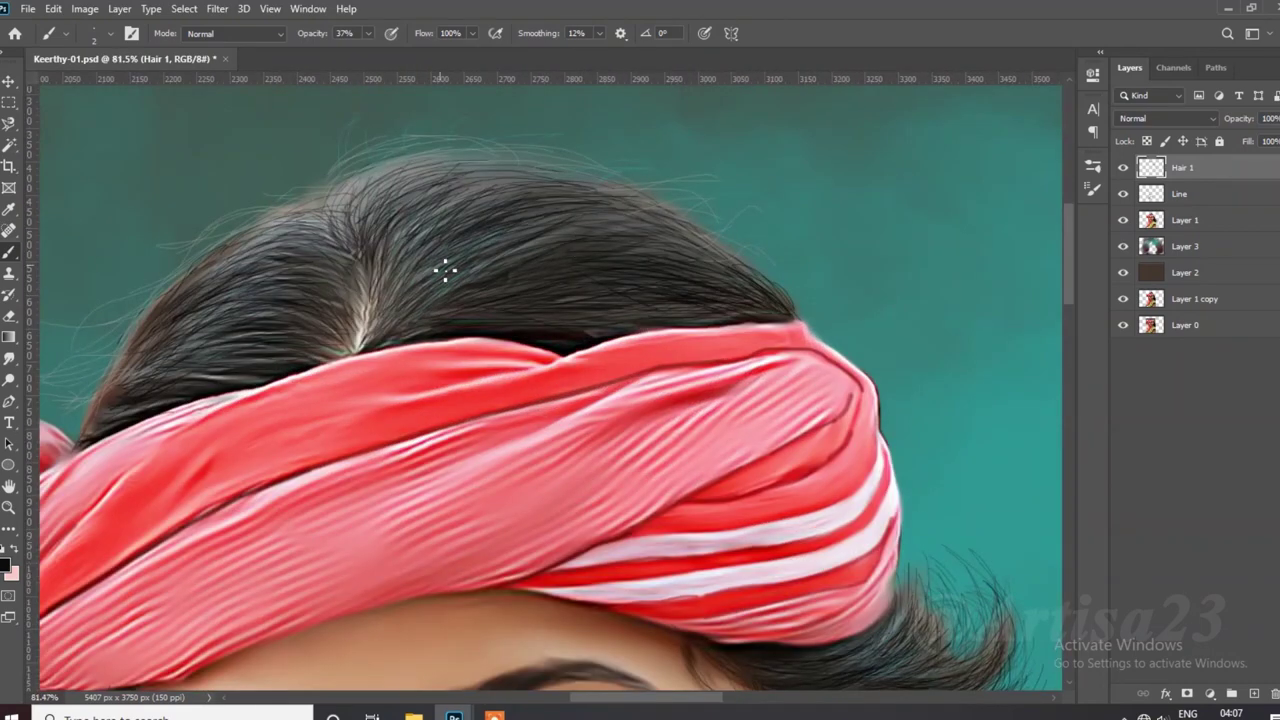
pyautogui.scroll(-4, 445, 270)
pyautogui.scroll(4, 553, 335)
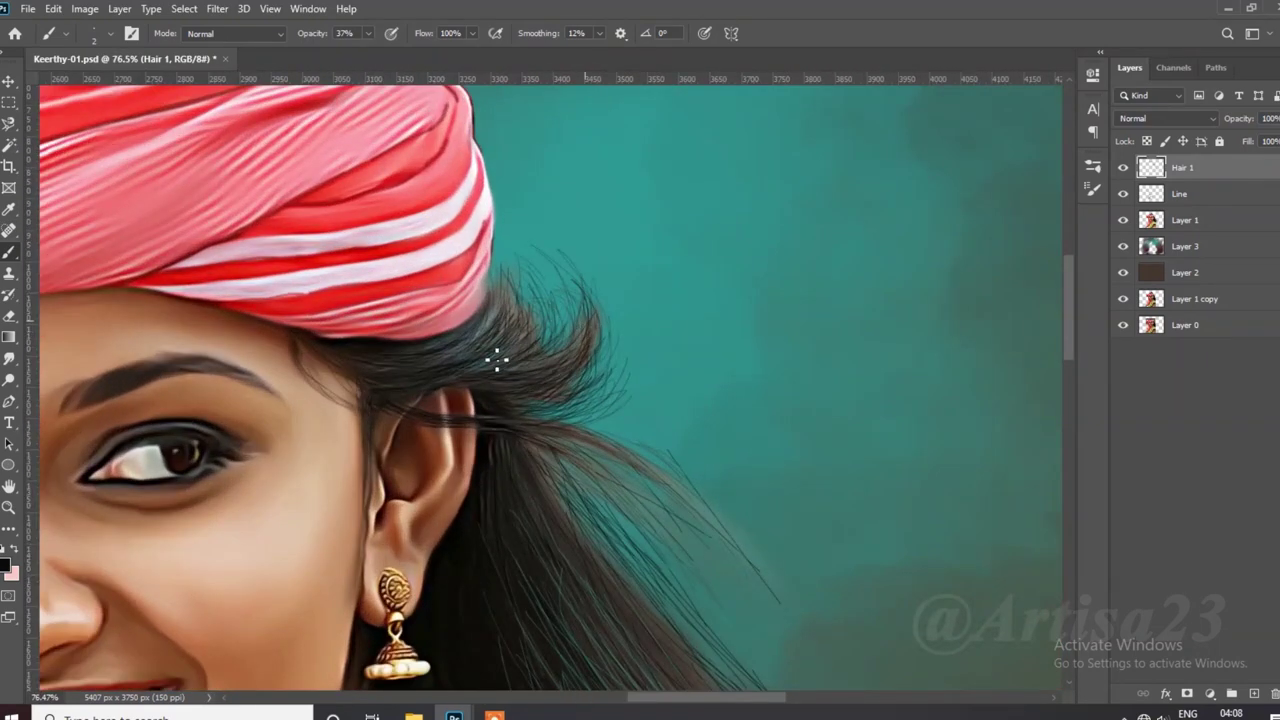
pyautogui.scroll(-1, 497, 361)
pyautogui.scroll(-2, 564, 527)
pyautogui.scroll(-2, 543, 629)
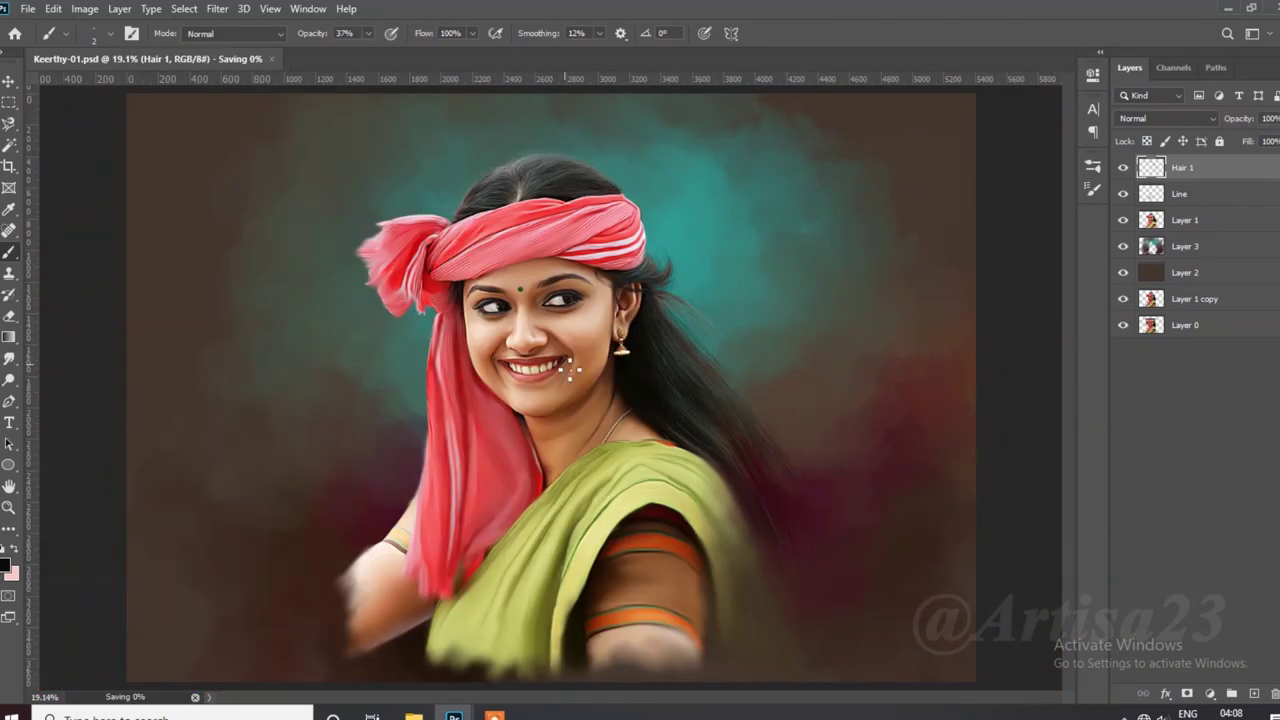
pyautogui.scroll(2, 560, 330)
# Step: Add a new layer named 'Furr' above Hair 1
pyautogui.scroll(1, 560, 330)
pyautogui.click(1254, 693)
pyautogui.doubleClick(1190, 168)
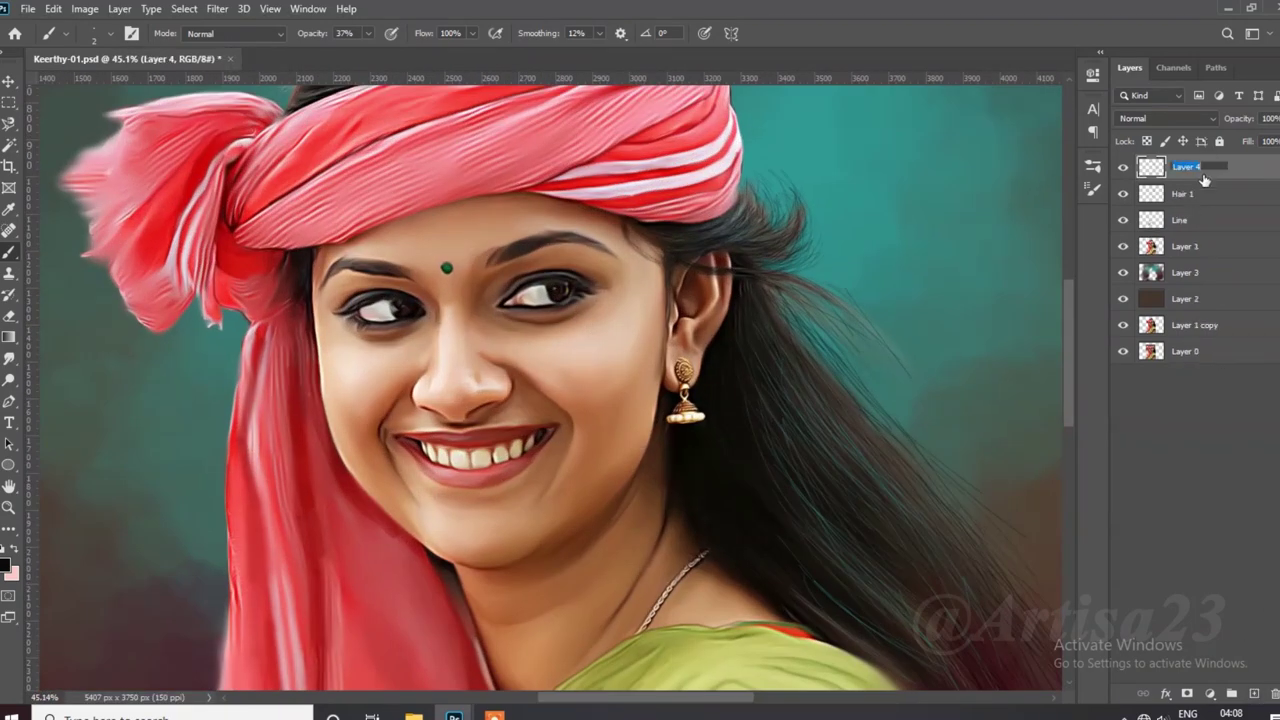
pyautogui.write('Furr')
pyautogui.press('Return')
pyautogui.scroll(2, 549, 283)
pyautogui.scroll(3, 549, 283)
# Step: Set a near-black foreground colour for the lashes and return to the Brush
pyautogui.click(7, 565)
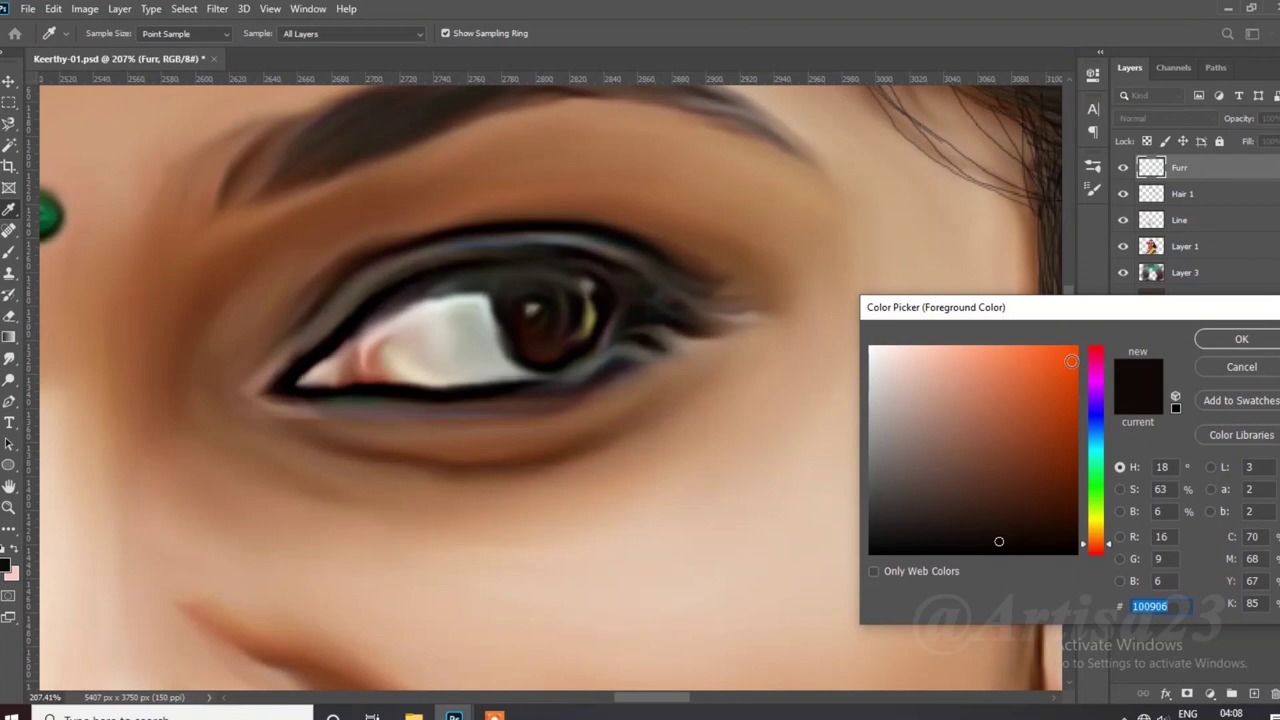
pyautogui.click(1241, 340)
pyautogui.press('b')
pyautogui.scroll(1, 531, 262)
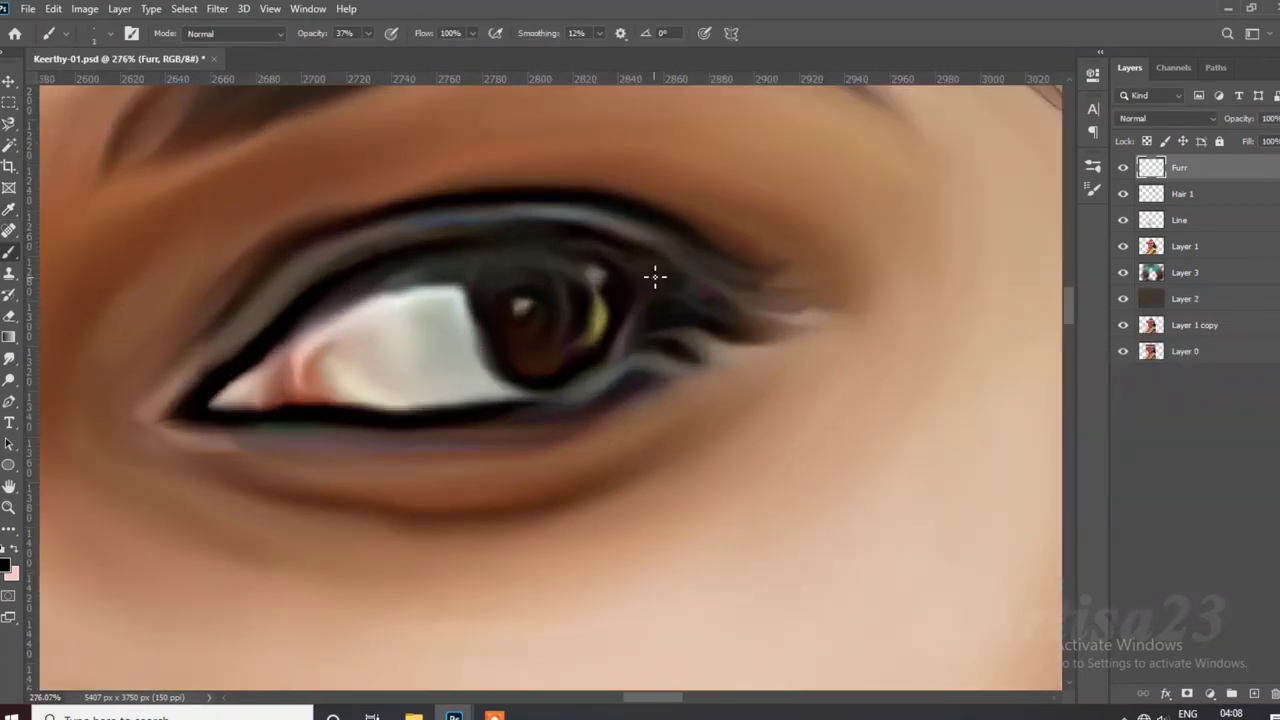
pyautogui.scroll(1, 710, 238)
# Step: Paint lashes at the outer eye corners, a dark line under the iris and the upper lid edge
pyautogui.moveTo(652, 272); pyautogui.dragTo(756, 306)
pyautogui.moveTo(670, 306); pyautogui.dragTo(828, 322)
pyautogui.moveTo(620, 268); pyautogui.dragTo(408, 246)
pyautogui.scroll(-1, 342, 265)
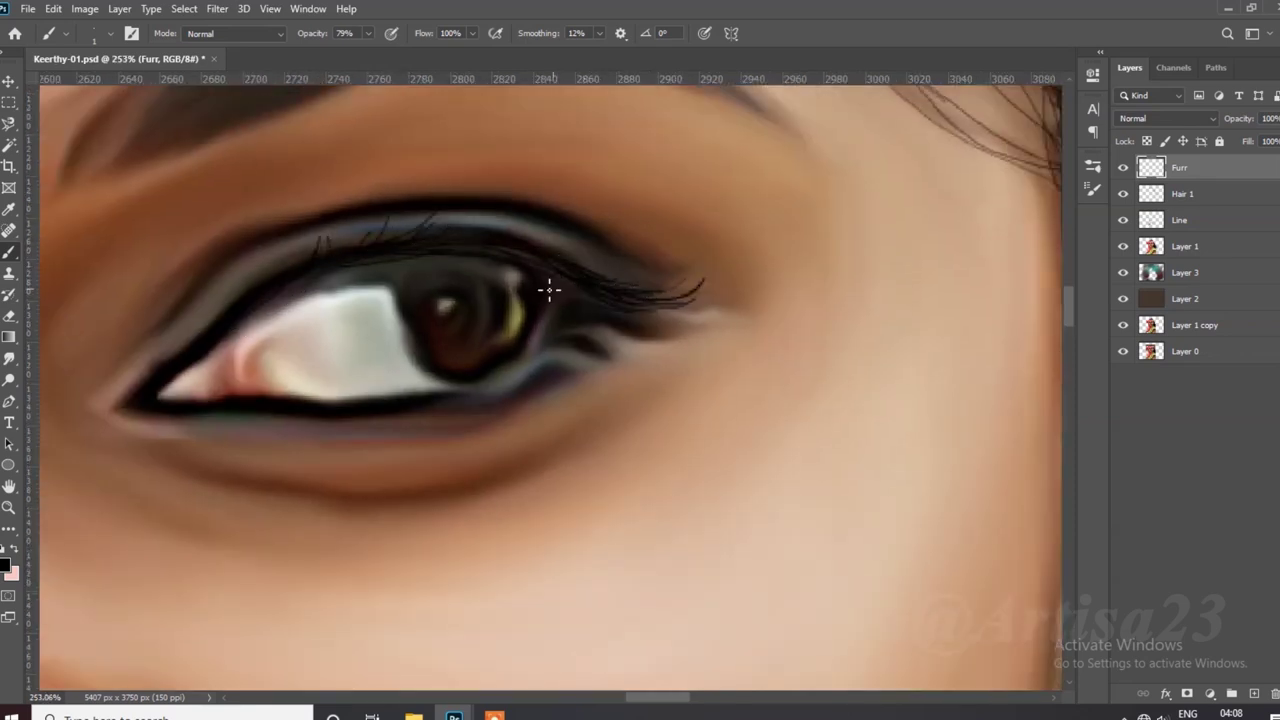
pyautogui.moveTo(558, 352); pyautogui.dragTo(470, 392)
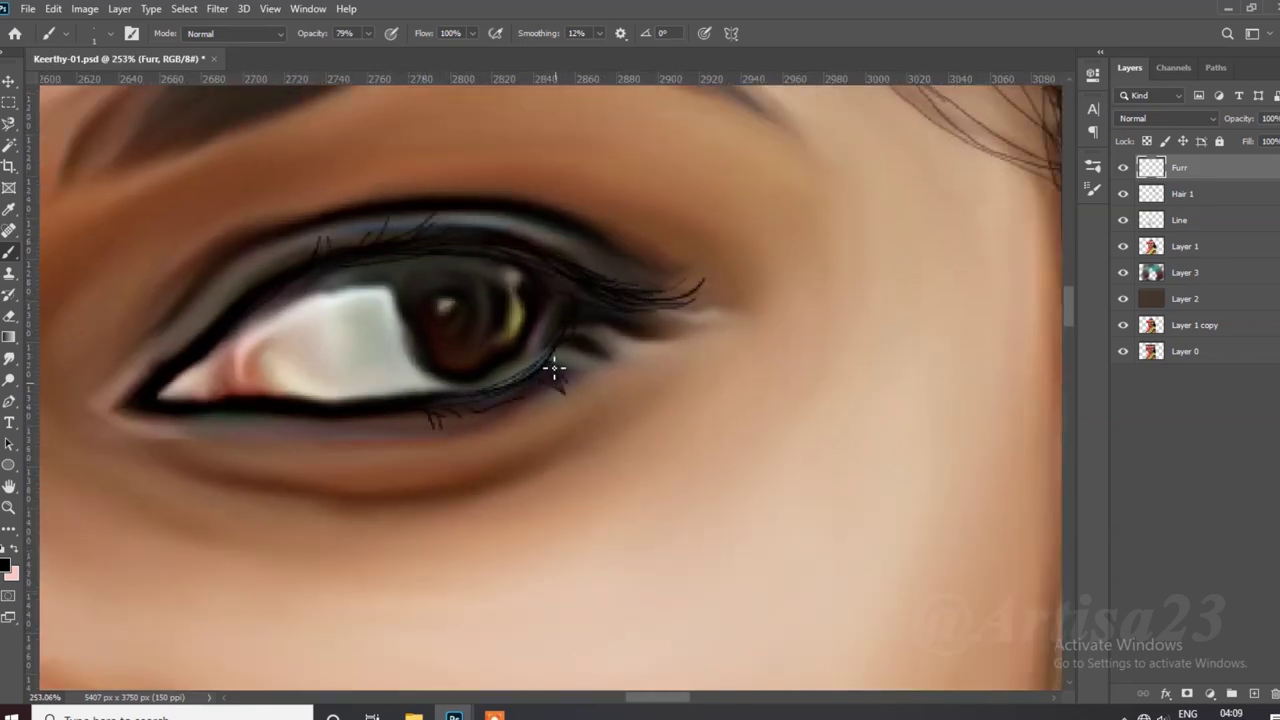
pyautogui.moveTo(621, 303); pyautogui.dragTo(720, 258)
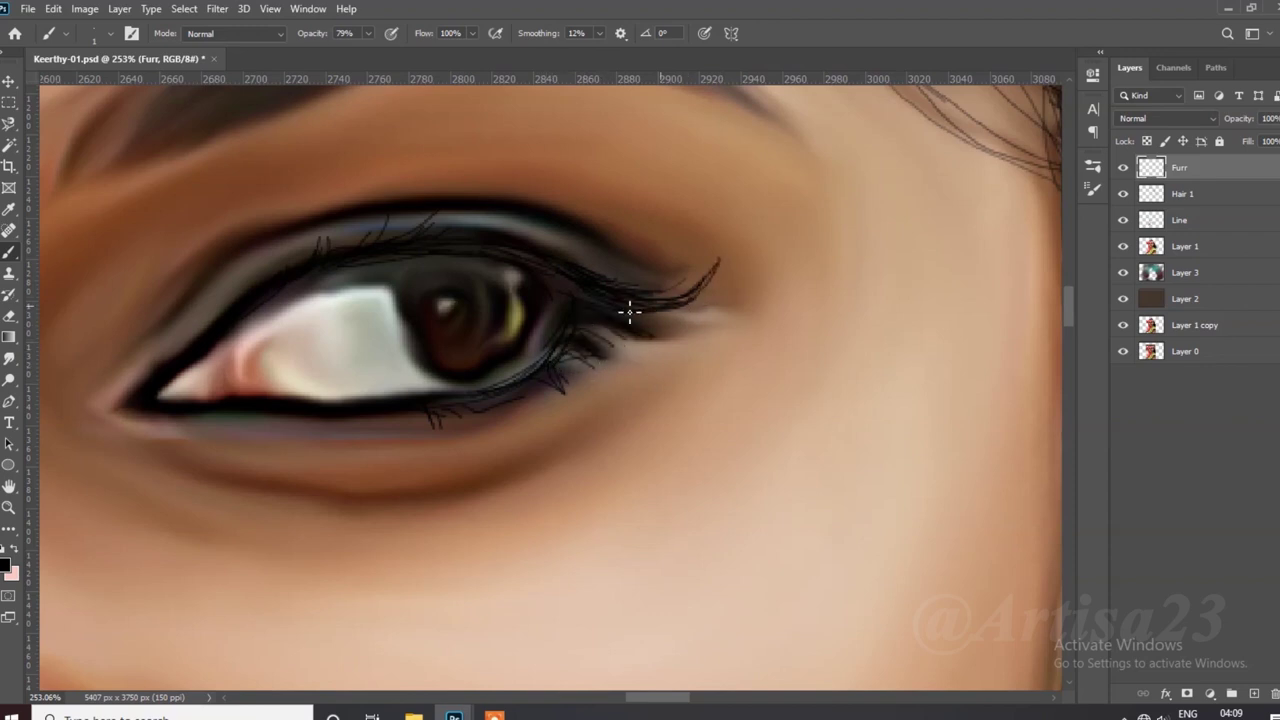
pyautogui.moveTo(316, 288); pyautogui.dragTo(422, 260)
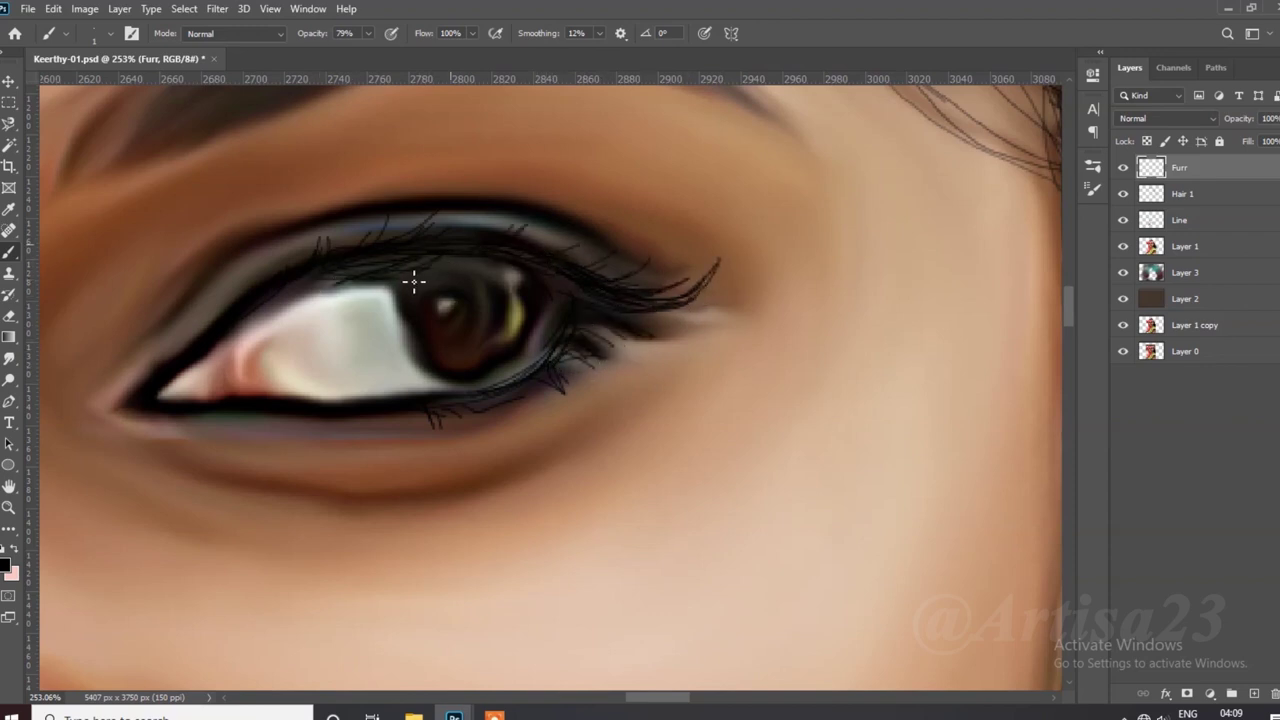
# Step: Paint lashes along the lower eyelid
pyautogui.scroll(-5, 284, 269)
pyautogui.scroll(4, 640, 345)
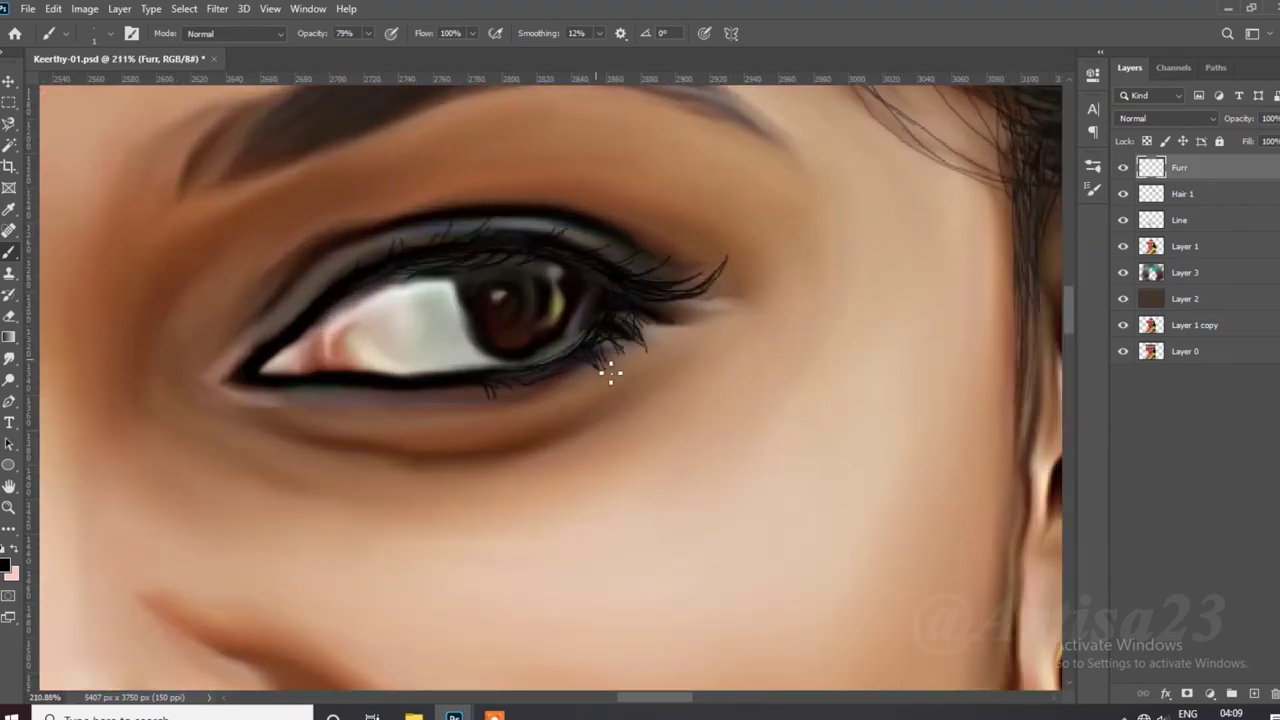
pyautogui.scroll(-4, 635, 322)
pyautogui.scroll(4, 333, 305)
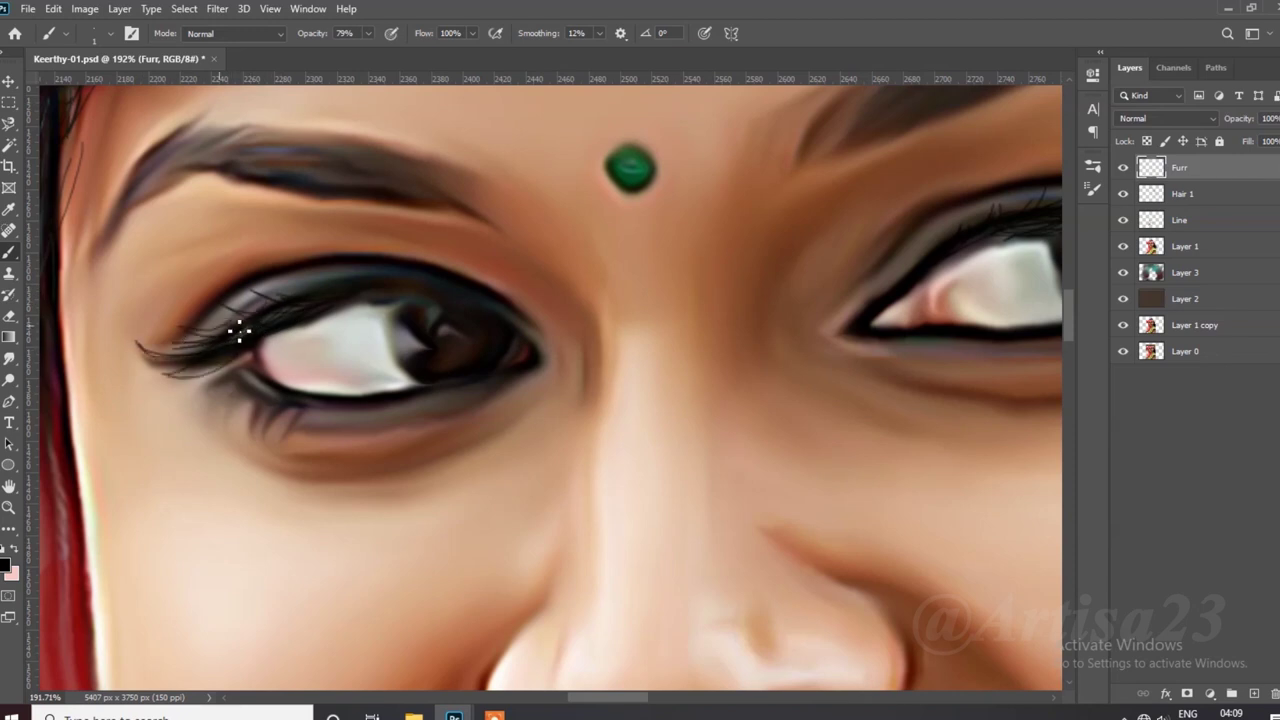
pyautogui.moveTo(262, 392)
pyautogui.mouseDown()
pyautogui.moveTo(214, 423)
pyautogui.moveTo(212, 410)
pyautogui.mouseUp()
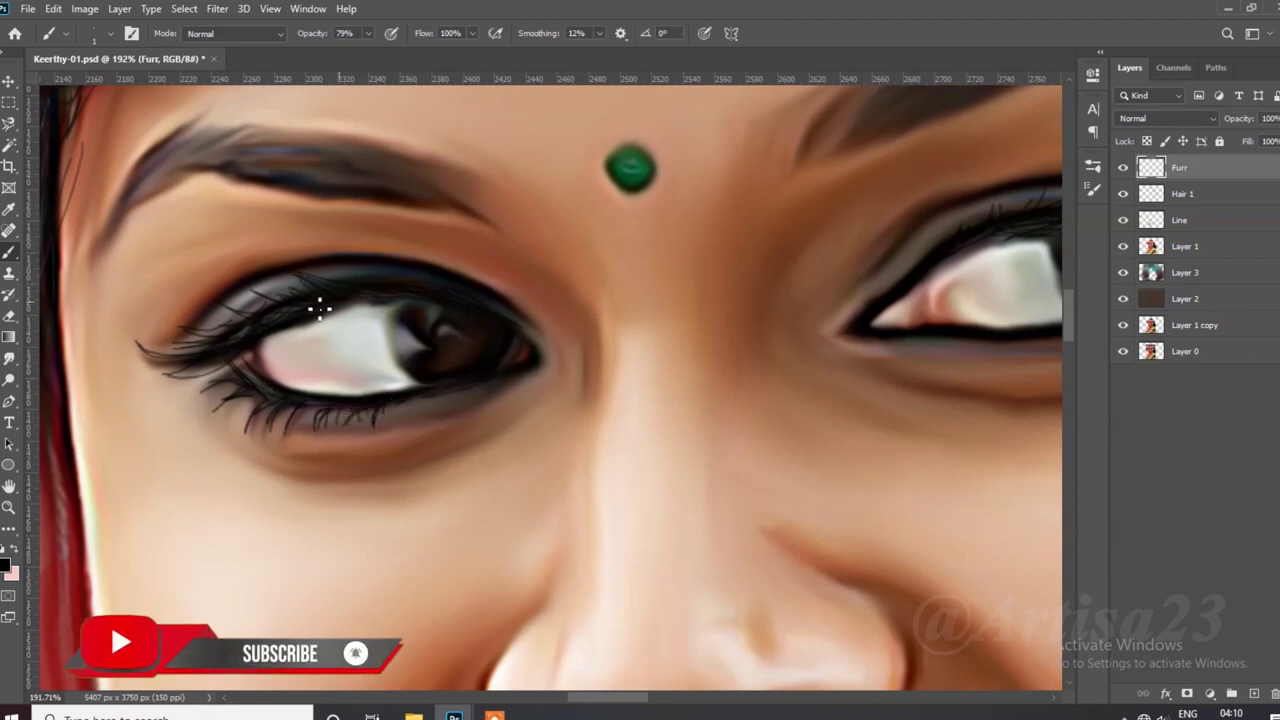
pyautogui.scroll(3, 618, 293)
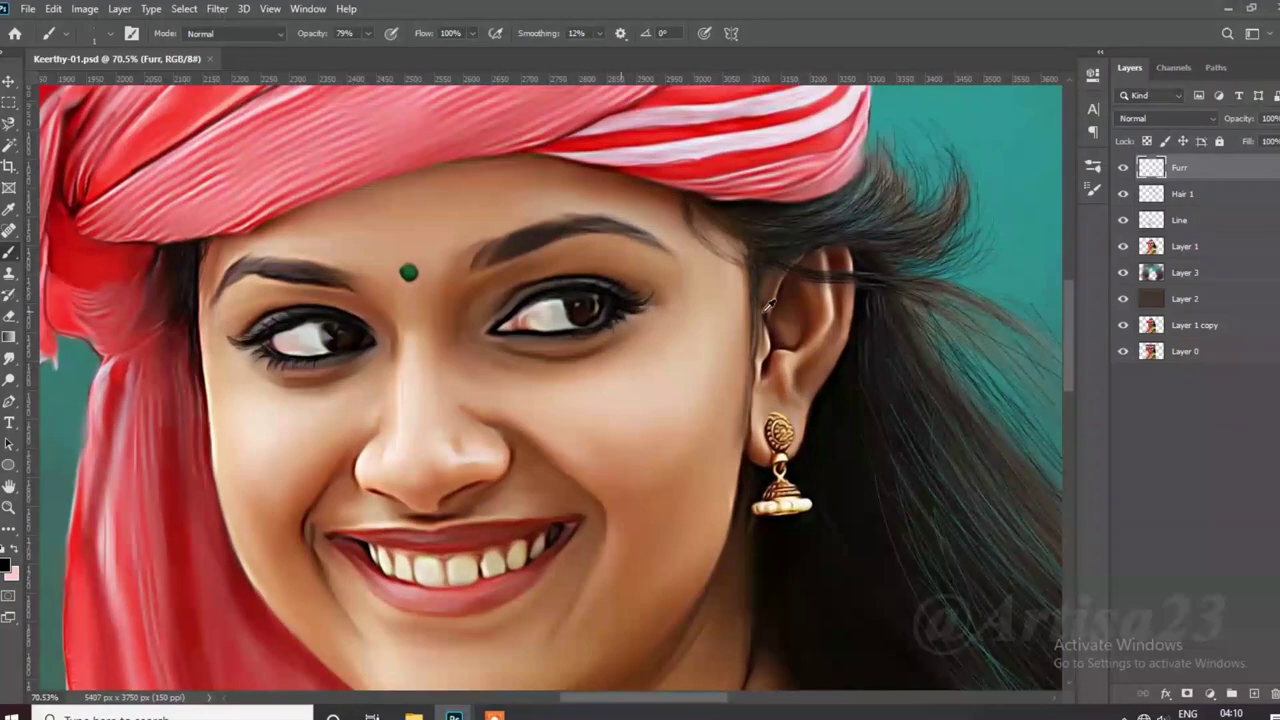
# Step: Add a new layer named 'Eye ball' for the iris detail
pyautogui.click(1191, 200)
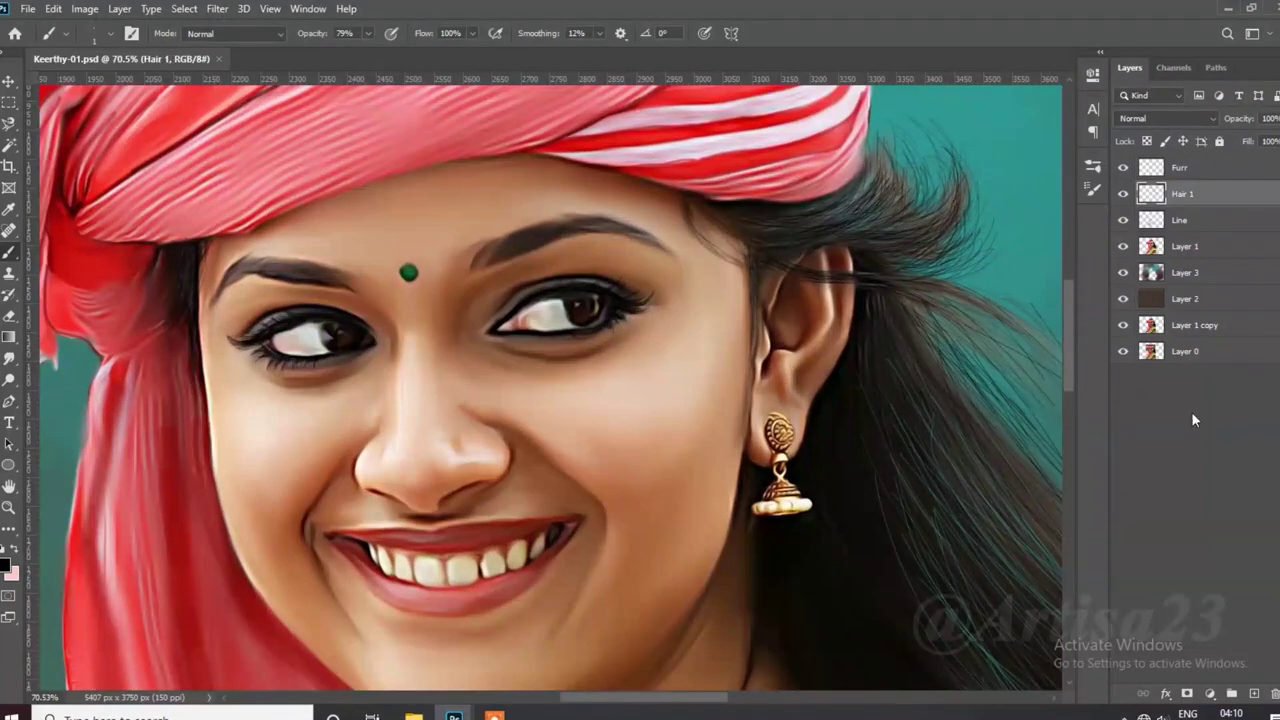
pyautogui.click(1191, 233)
pyautogui.hotkey('ctrl', 'shift', 'alt', 'n')
pyautogui.doubleClick(1186, 245)
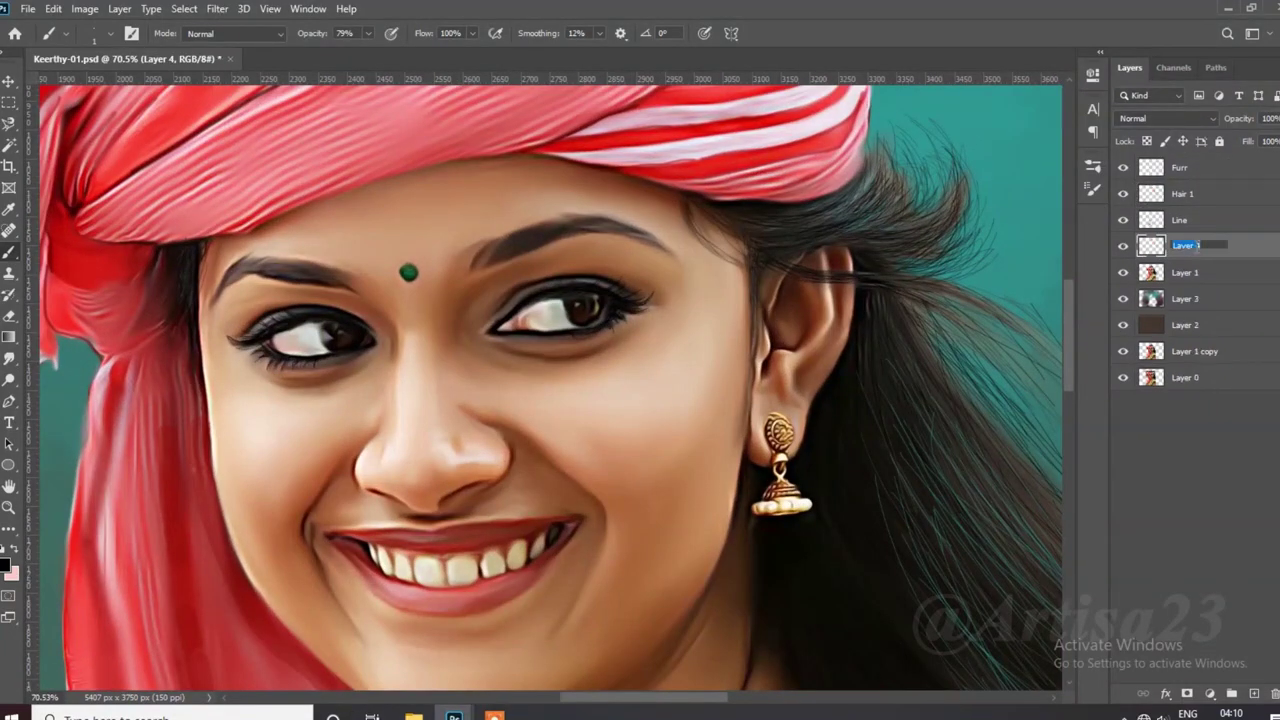
pyautogui.press('Return')
pyautogui.scroll(5, 580, 312)
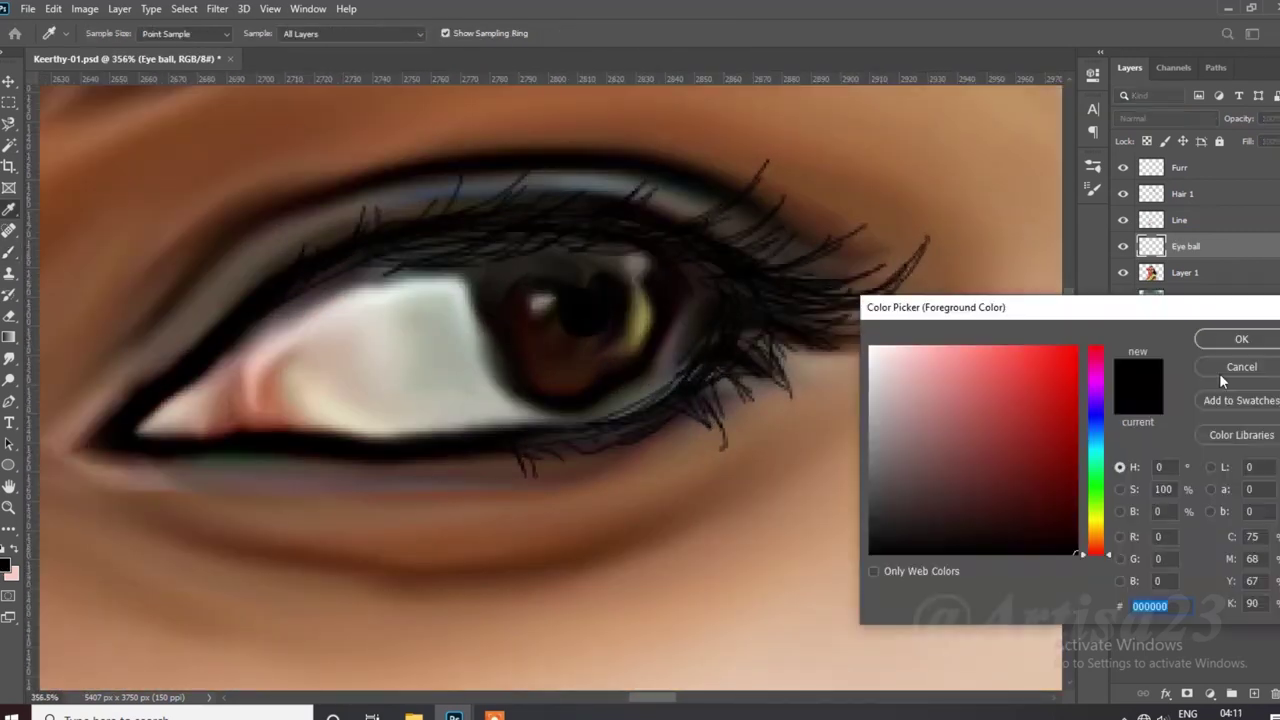
# Step: Outline the right iris in dark paint and add orange-brown streaks
pyautogui.moveTo(489, 294)
pyautogui.mouseDown()
pyautogui.moveTo(594, 394)
pyautogui.moveTo(502, 257)
pyautogui.moveTo(534, 246)
pyautogui.mouseUp()
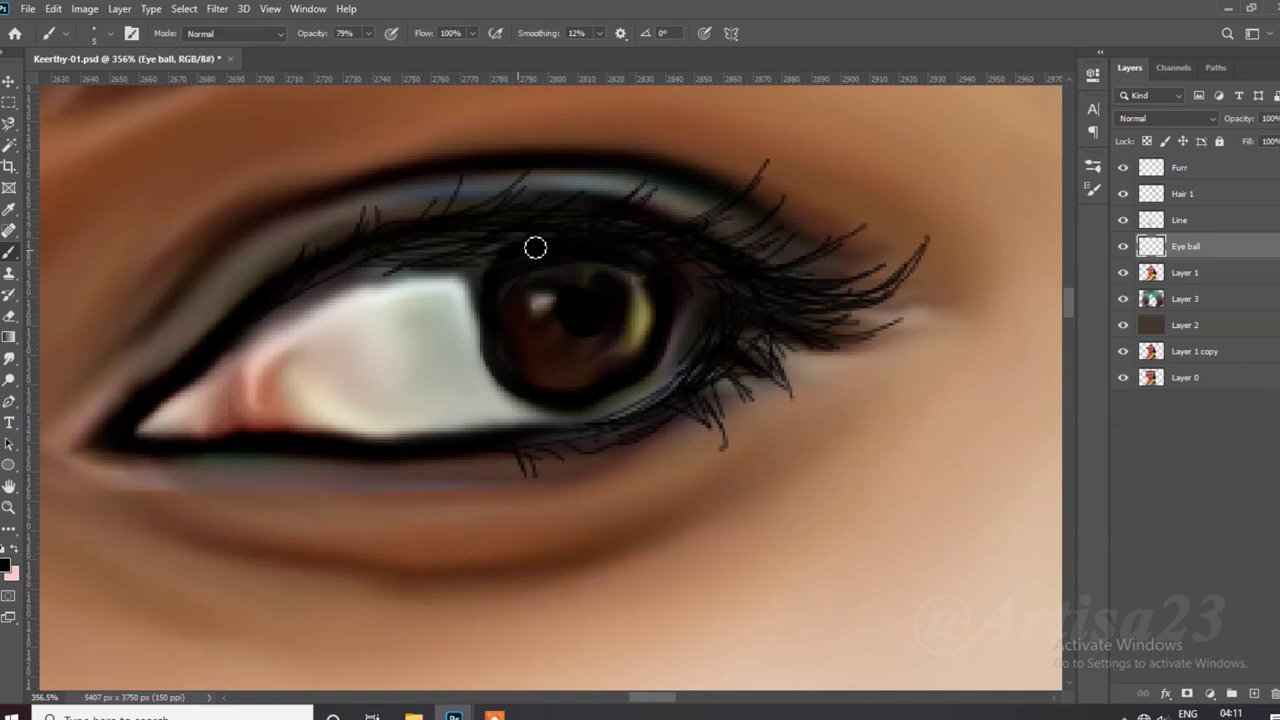
pyautogui.click(8, 566)
pyautogui.click(1040, 449)
pyautogui.press('Return')
pyautogui.moveTo(596, 350)
pyautogui.mouseDown()
pyautogui.moveTo(614, 374)
pyautogui.moveTo(552, 362)
pyautogui.mouseUp()
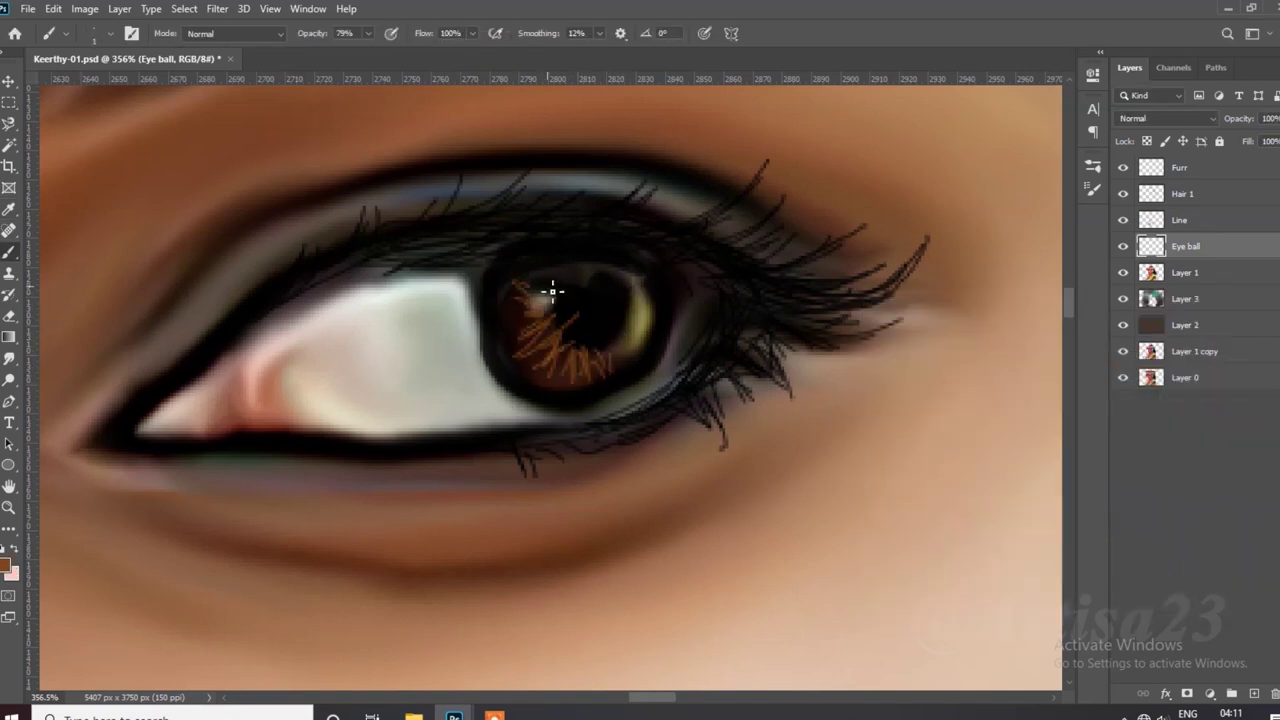
pyautogui.click(10, 576)
pyautogui.click(1237, 337)
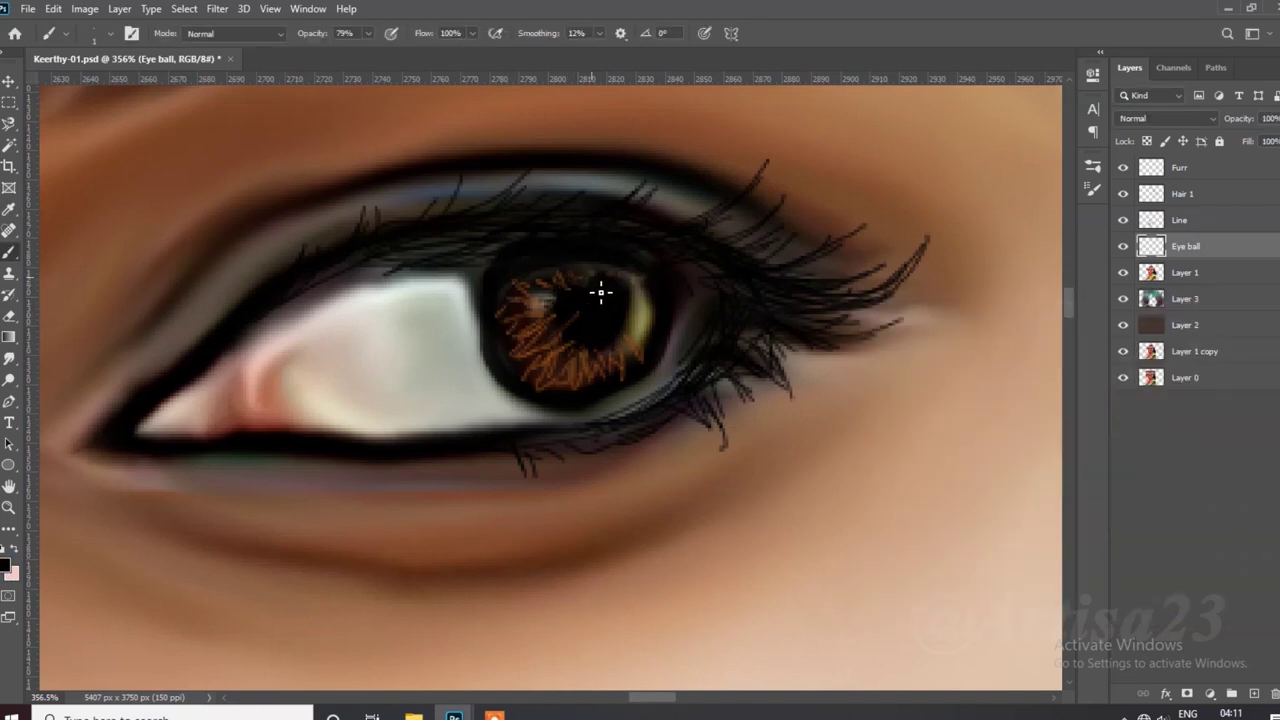
# Step: Sample brown tones from the iris and paint streaks along its upper edge
pyautogui.scroll(2, 542, 418)
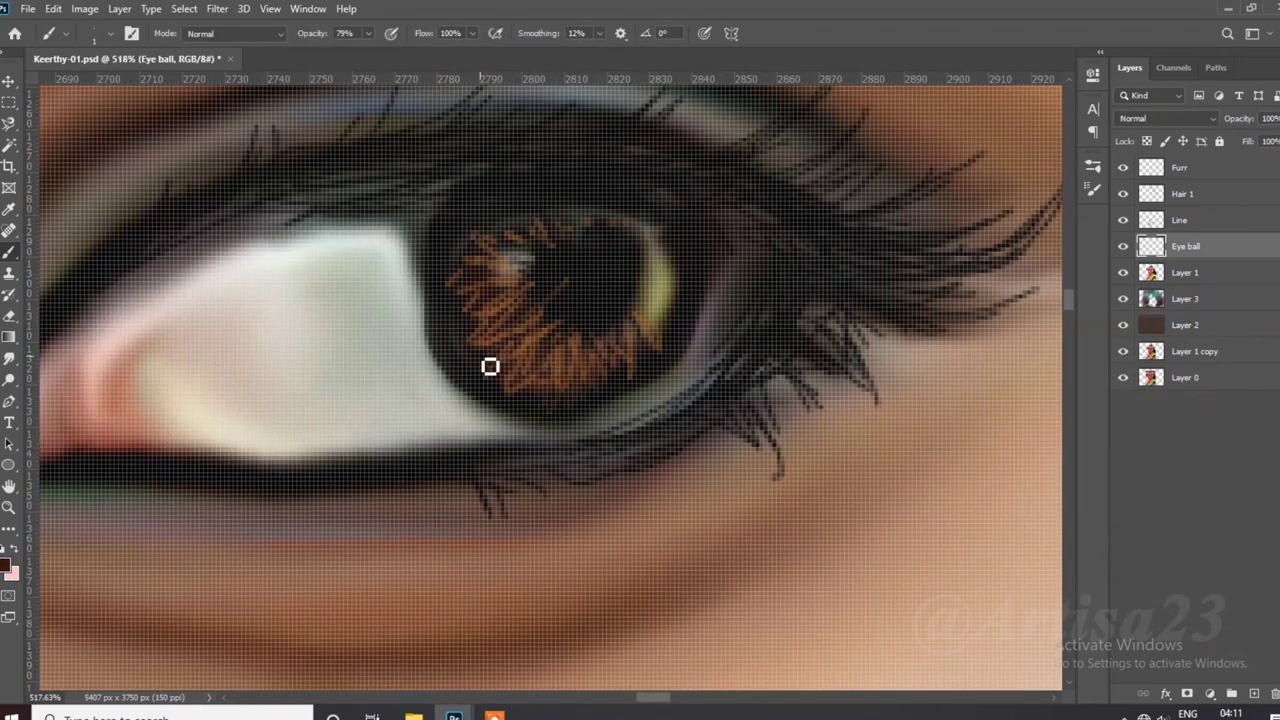
pyautogui.keyDown('alt'); pyautogui.click(692, 265); pyautogui.keyUp('alt')
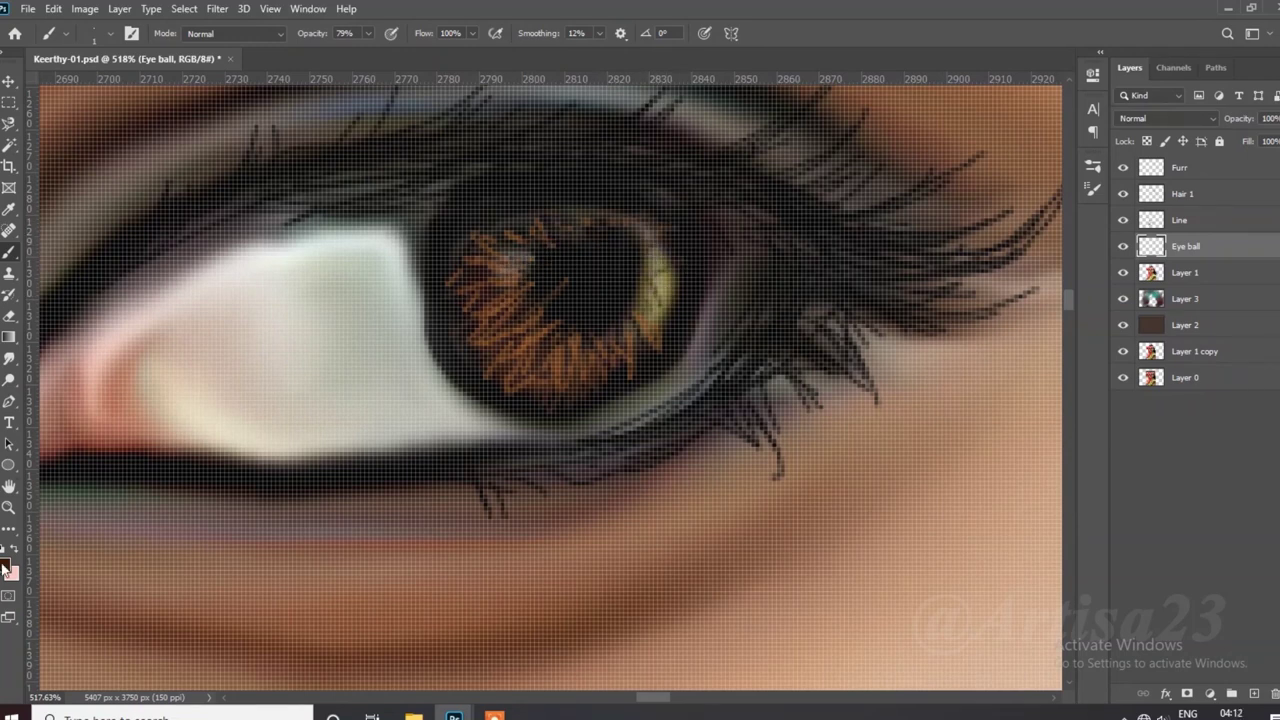
pyautogui.click(1241, 338)
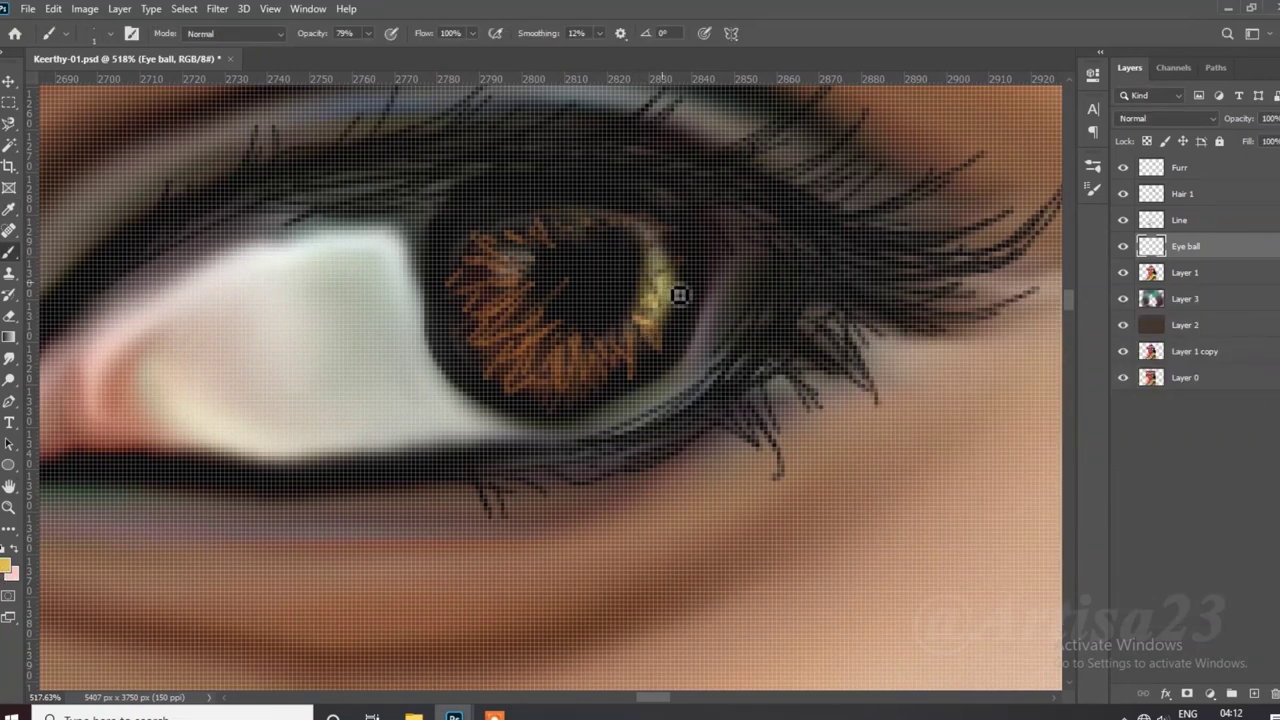
pyautogui.scroll(2, 670, 280)
pyautogui.keyDown('alt'); pyautogui.click(663, 262); pyautogui.keyUp('alt')
pyautogui.moveTo(626, 257); pyautogui.dragTo(597, 229)
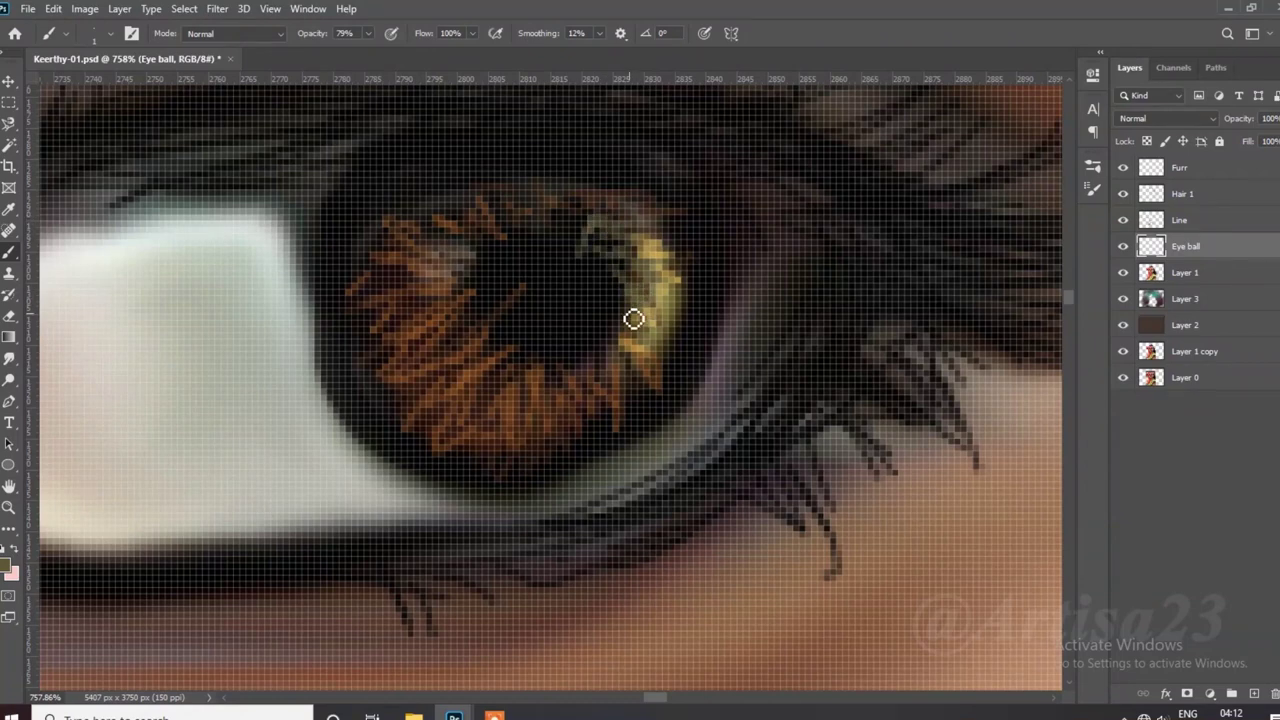
# Step: Dab two white catchlights onto the iris
pyautogui.scroll(-1, 520, 340)
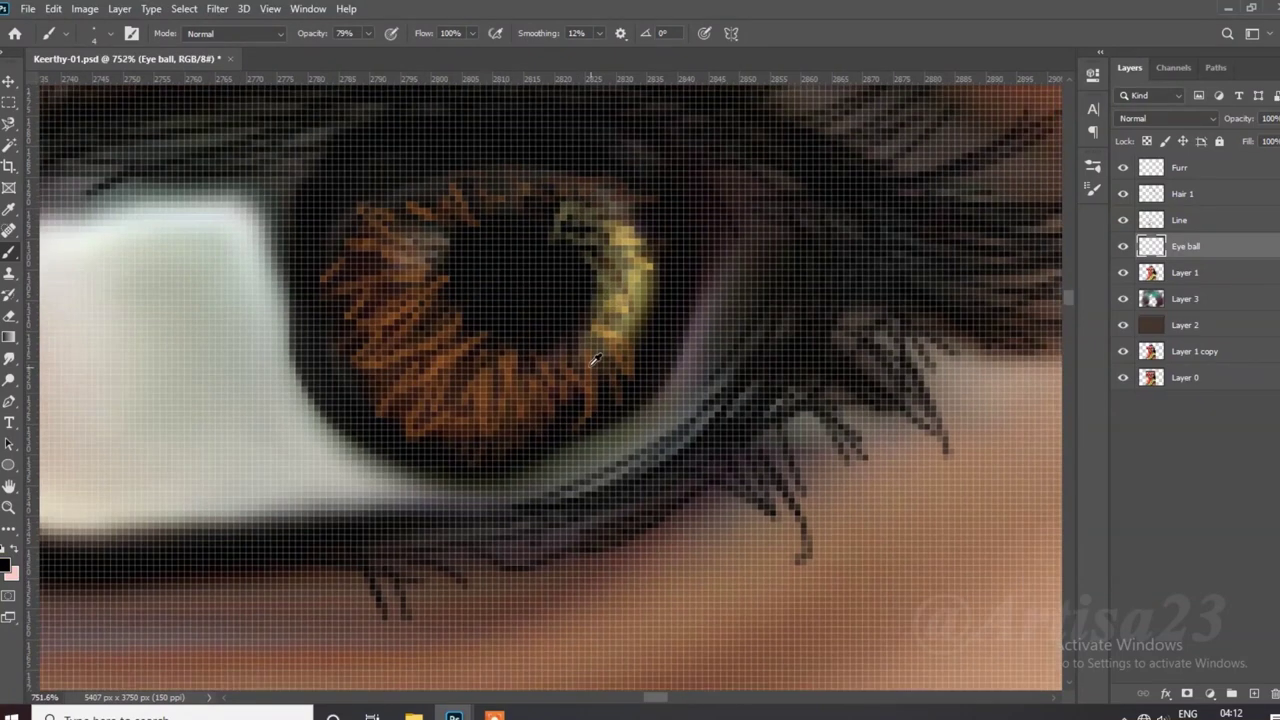
pyautogui.scroll(-1, 441, 385)
pyautogui.scroll(-1, 450, 370)
pyautogui.scroll(-2, 520, 350)
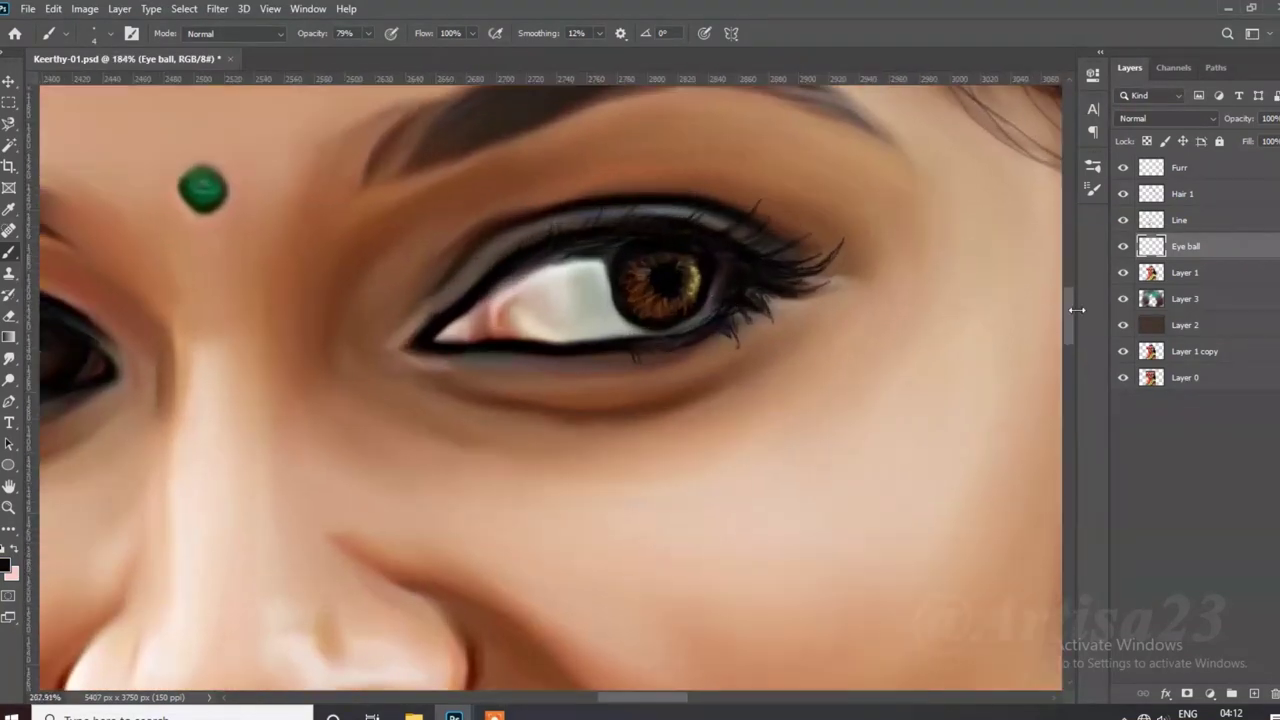
pyautogui.scroll(2, 620, 330)
pyautogui.scroll(2, 645, 318)
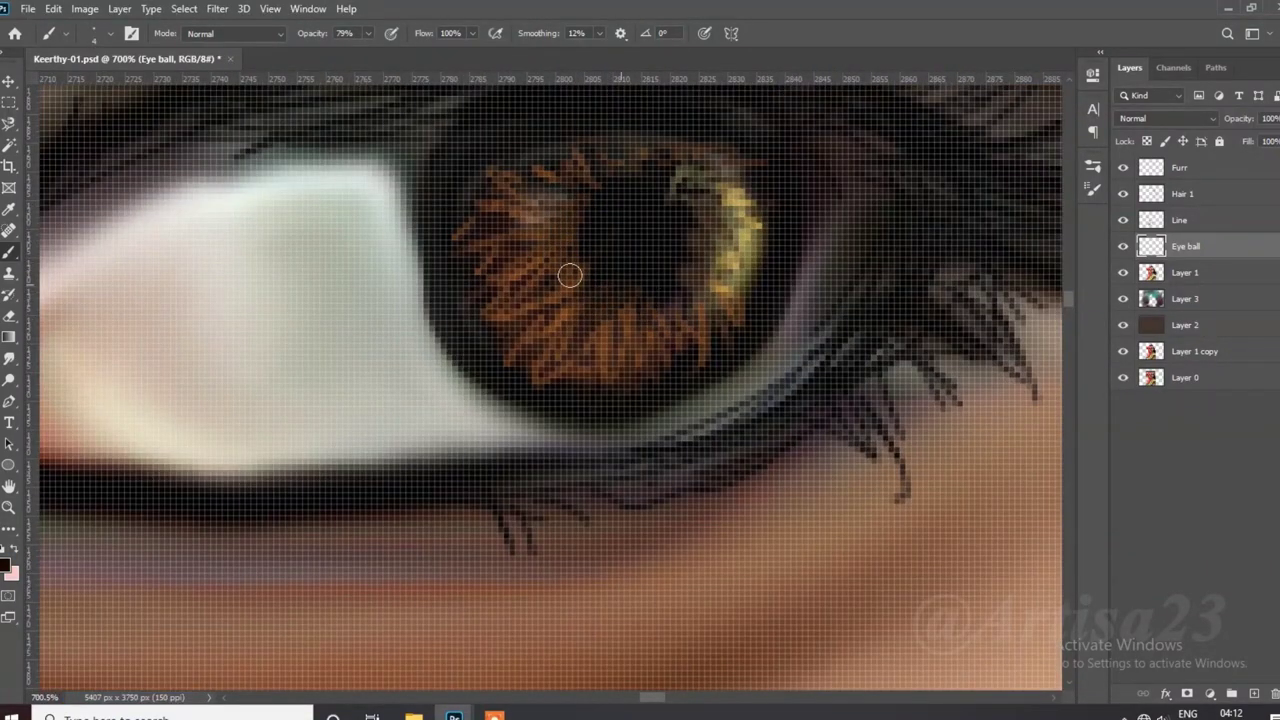
pyautogui.scroll(-3, 585, 260)
pyautogui.scroll(1, 450, 260)
pyautogui.click(8, 565)
pyautogui.click(1243, 334)
pyautogui.scroll(1, 450, 260)
pyautogui.click(443, 259)
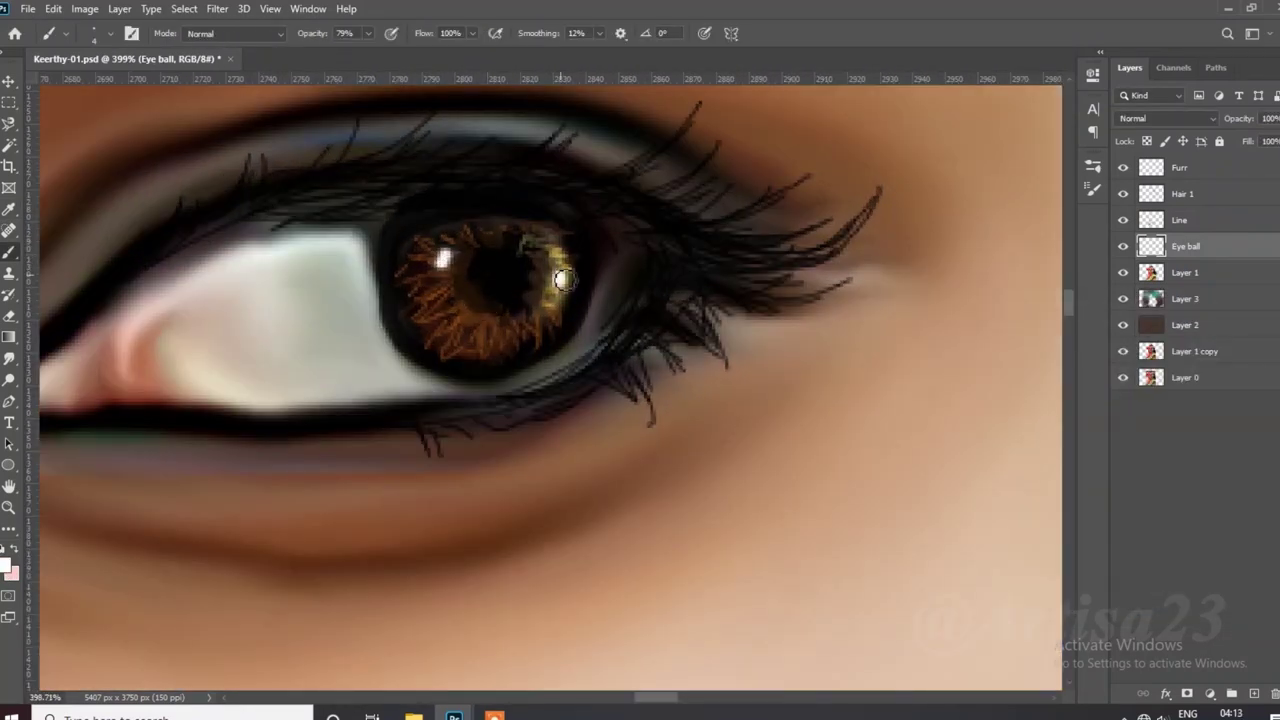
pyautogui.click(563, 280)
pyautogui.scroll(-5, 563, 280)
pyautogui.scroll(4, 519, 272)
pyautogui.scroll(3, 519, 272)
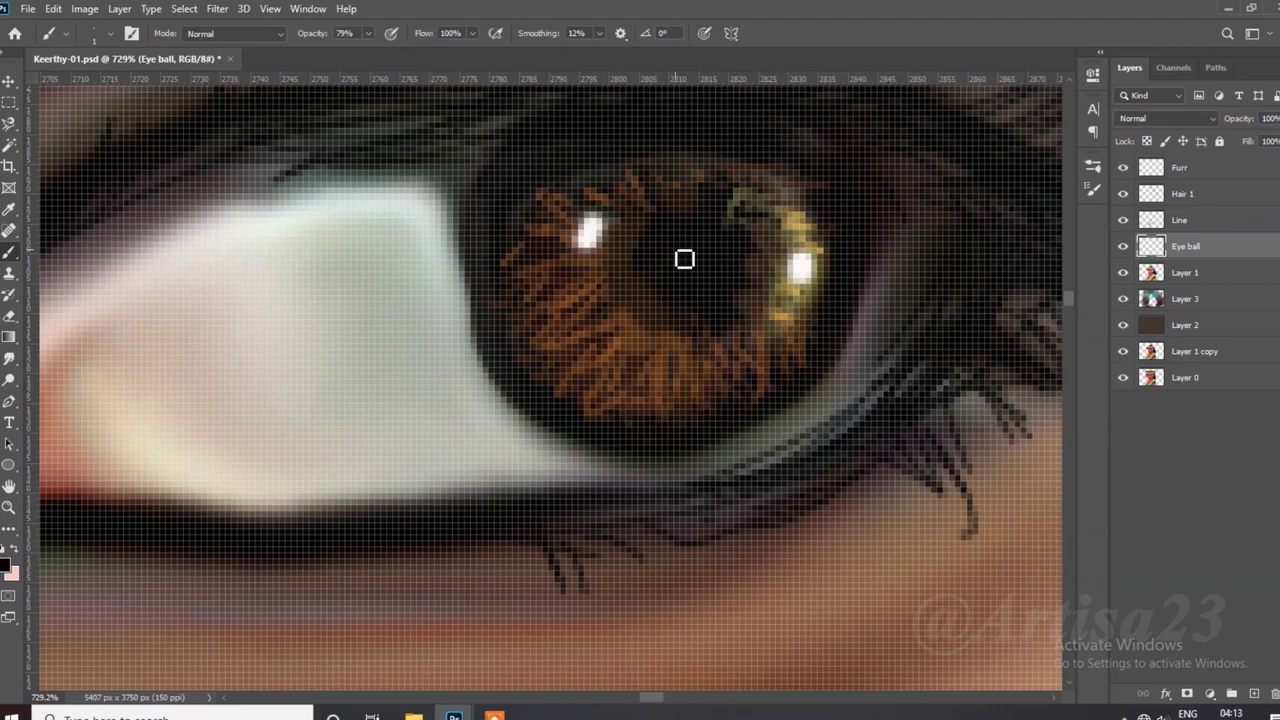
pyautogui.scroll(-5, 700, 206)
# Step: Alt-drag a copy of the iris layer onto the left eye and set its Fill to 78%
pyautogui.press('v')
pyautogui.moveTo(621, 277)
pyautogui.mouseDown()
pyautogui.moveTo(312, 318)
pyautogui.moveTo(306, 297)
pyautogui.mouseUp()
pyautogui.scroll(5, 312, 318)
pyautogui.scroll(-5, 306, 297)
pyautogui.scroll(2, 584, 315)
pyautogui.moveTo(1275, 141); pyautogui.dragTo(1275, 163)
# Step: Merge the eye copy down into the Eye ball layer
pyautogui.rightClick(1190, 271)
pyautogui.click(1000, 491)
pyautogui.scroll(2, 197, 300)
pyautogui.scroll(4, 197, 300)
# Step: Brush extra highlights into the irises
pyautogui.press('b')
pyautogui.scroll(-4, 197, 300)
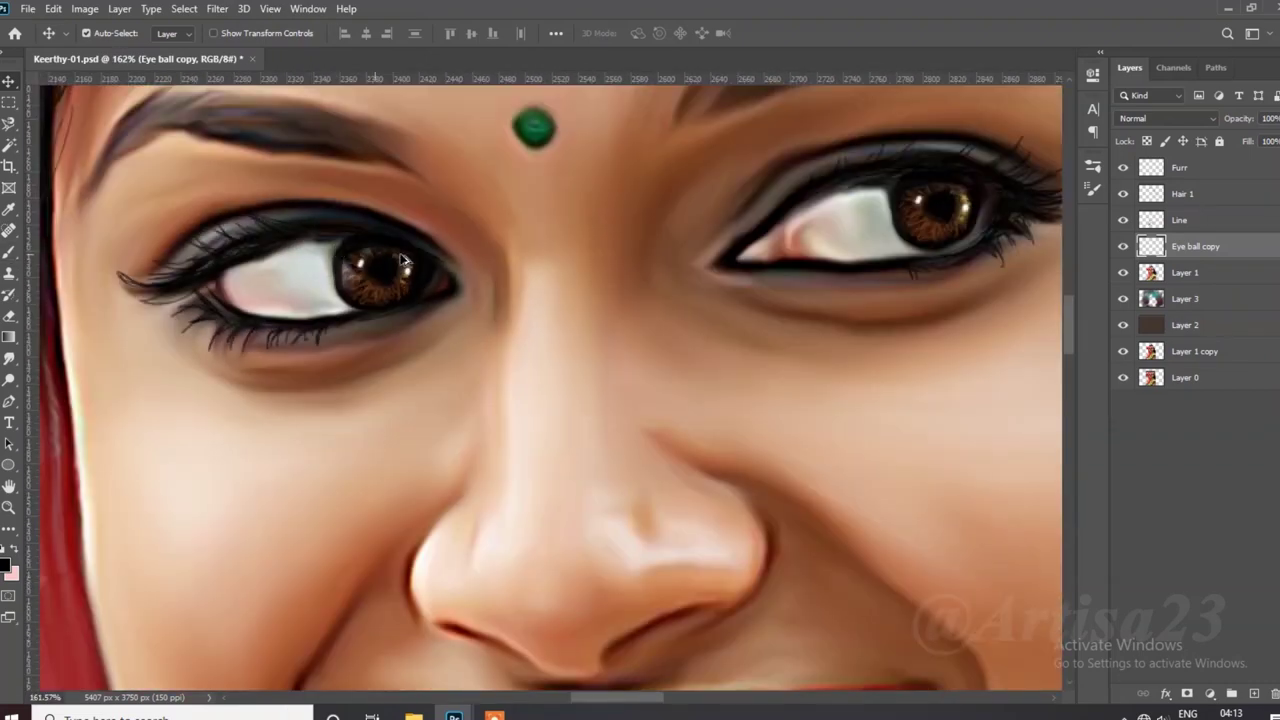
pyautogui.scroll(2, 399, 290)
pyautogui.scroll(2, 399, 290)
pyautogui.scroll(2, 399, 290)
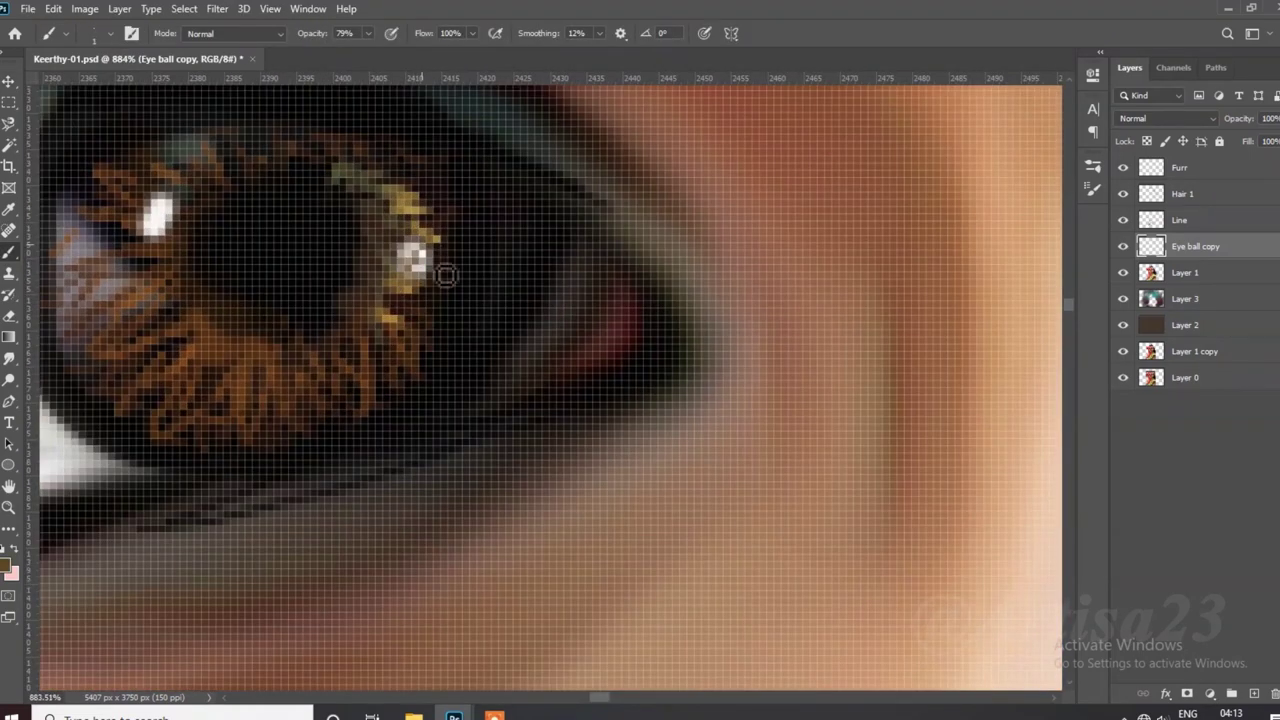
pyautogui.scroll(-3, 569, 337)
pyautogui.scroll(1, 329, 343)
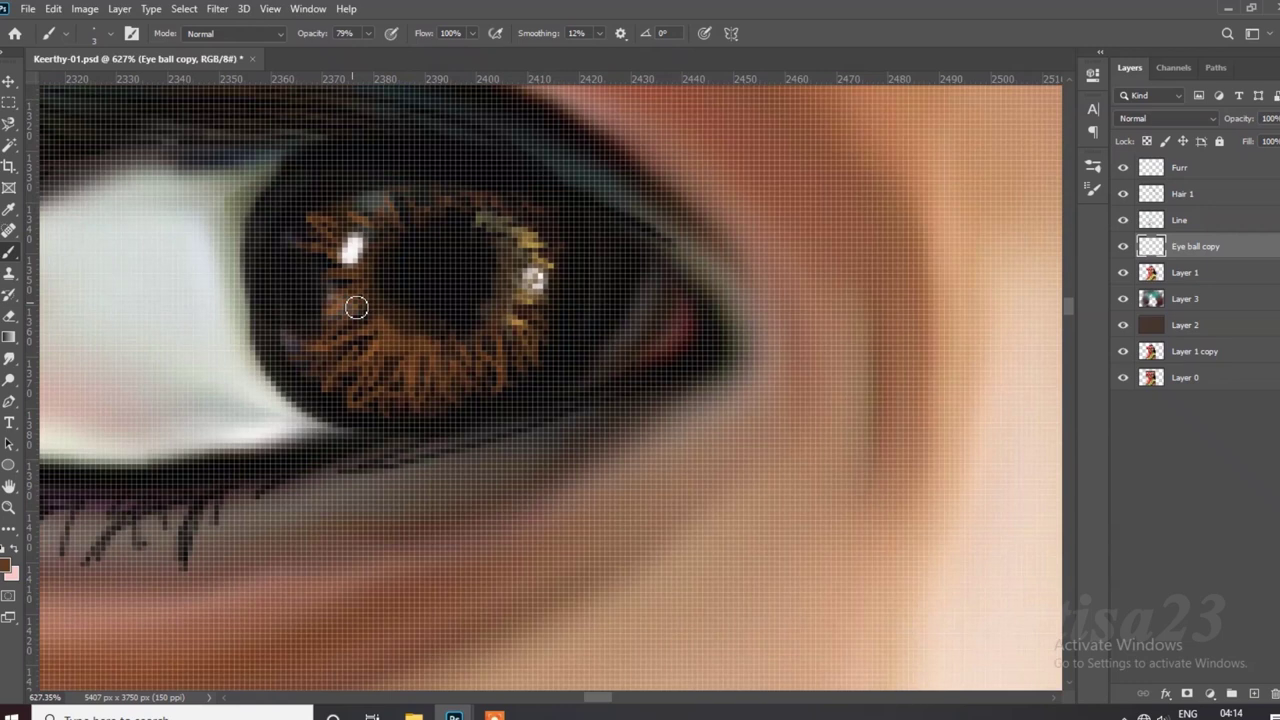
pyautogui.scroll(-1, 309, 386)
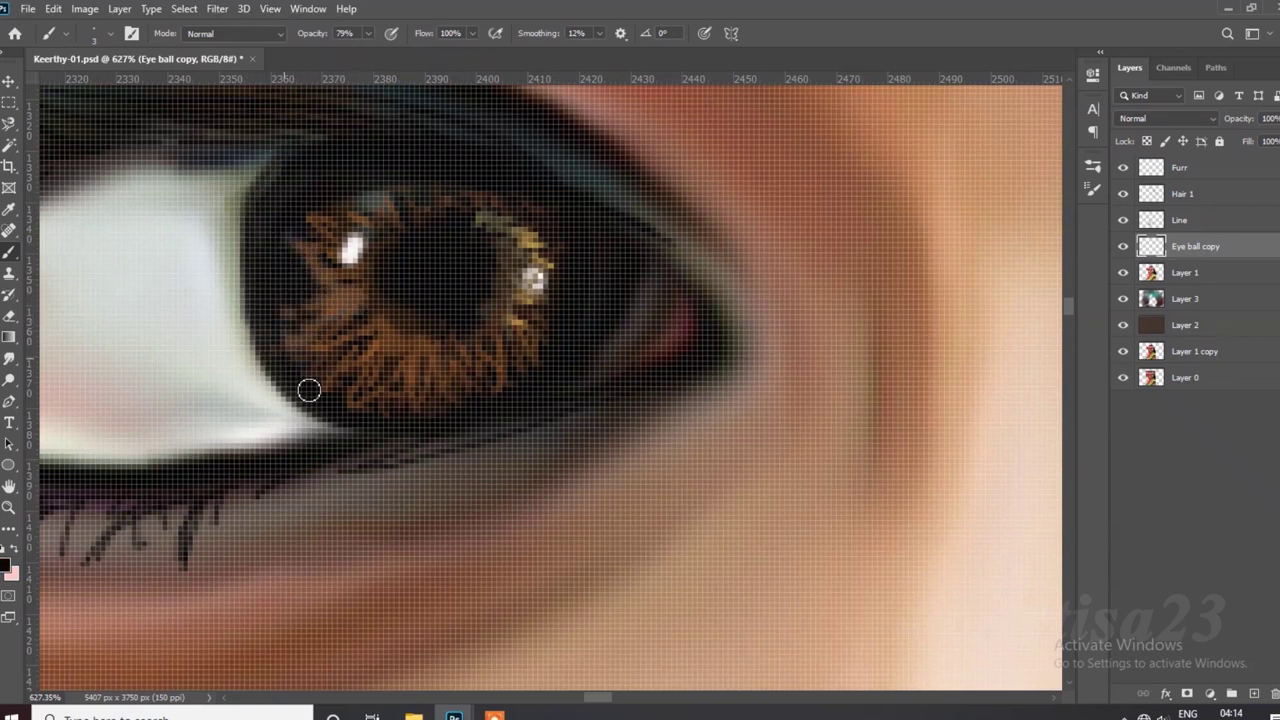
pyautogui.scroll(-2, 509, 346)
pyautogui.scroll(3, 872, 308)
pyautogui.scroll(1, 871, 360)
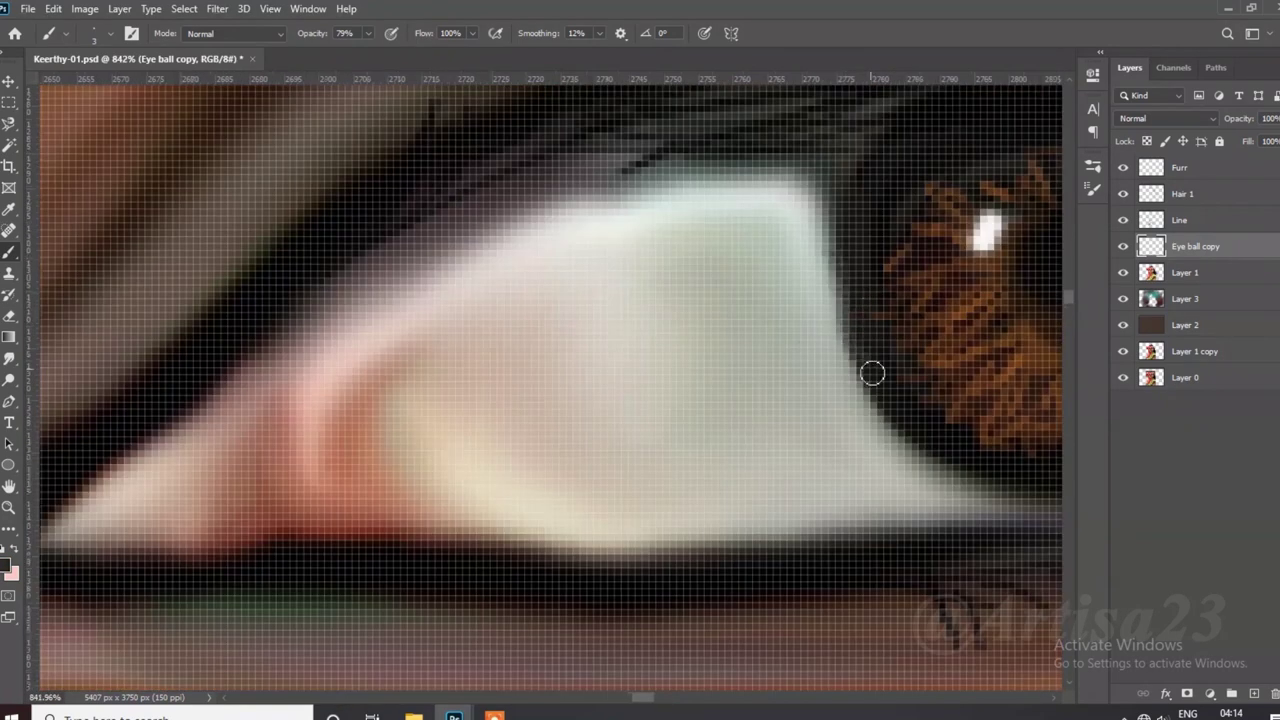
pyautogui.scroll(-3, 871, 371)
pyautogui.scroll(2, 726, 400)
pyautogui.scroll(-3, 793, 283)
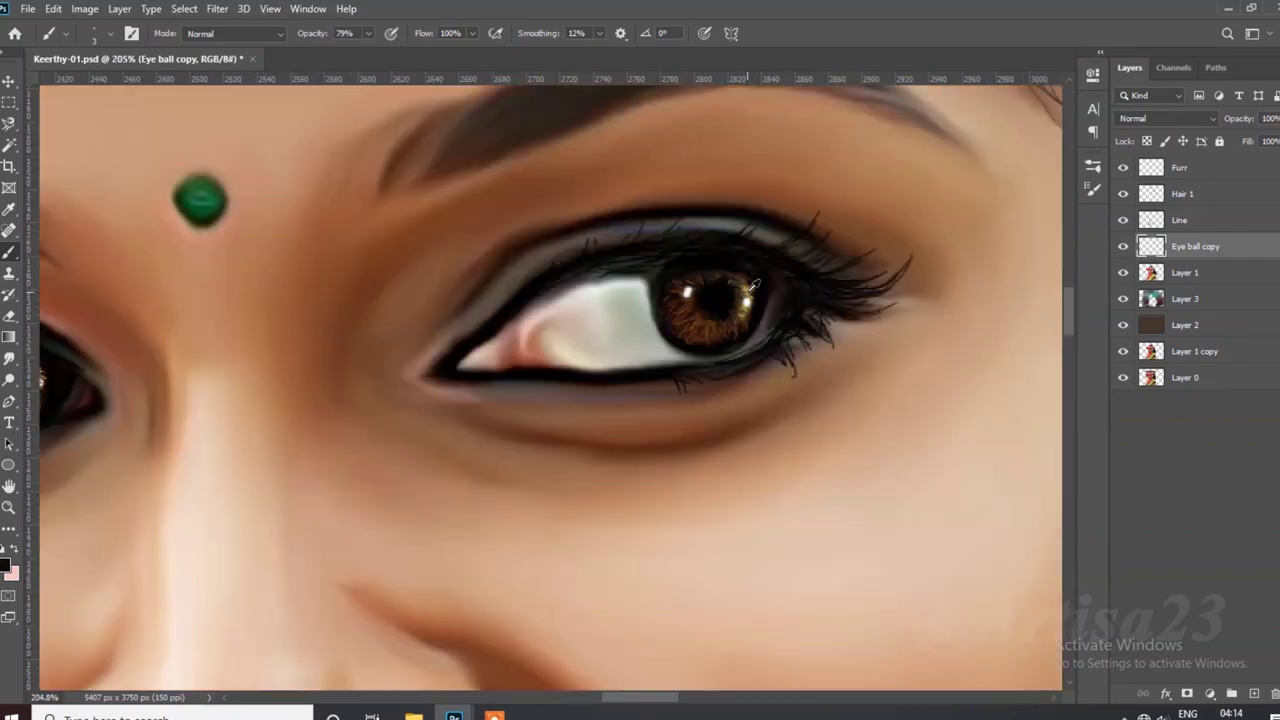
pyautogui.scroll(-2, 709, 371)
pyautogui.scroll(1, 709, 371)
# Step: Apply a midtone Color Balance of +26, +22, −29 to warm the irises
pyautogui.click(84, 8)
pyautogui.click(391, 153)
pyautogui.moveTo(861, 147); pyautogui.dragTo(890, 167)
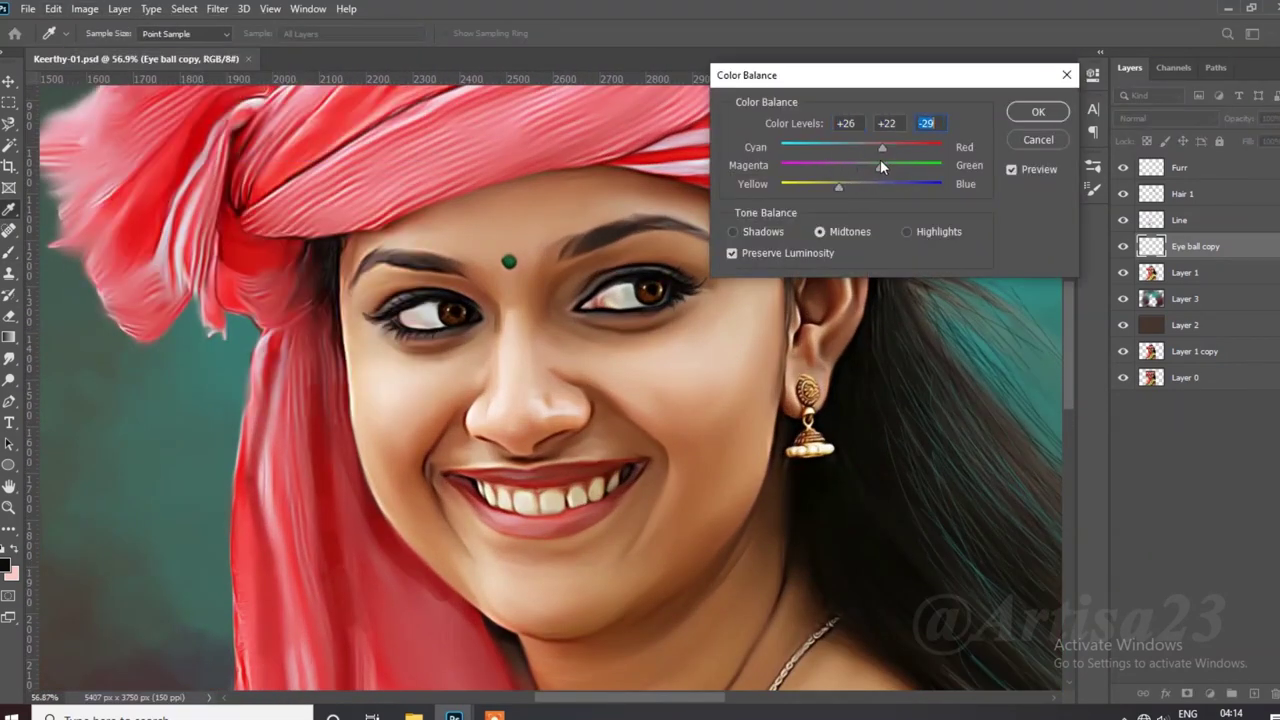
pyautogui.click(1038, 111)
pyautogui.press('b')
pyautogui.scroll(-2, 760, 350)
pyautogui.scroll(-2, 760, 350)
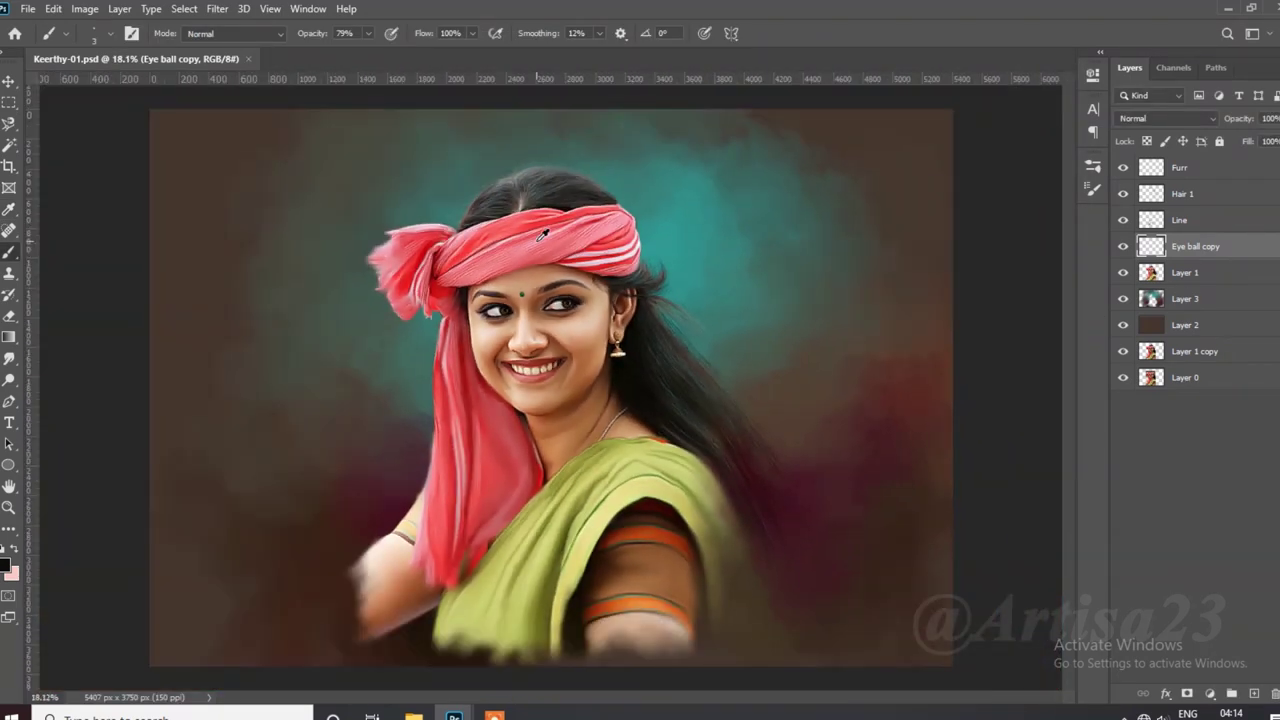
# Step: Paint pink into one inner eye corner and move the Line layer below Eye ball copy
pyautogui.scroll(5, 562, 308)
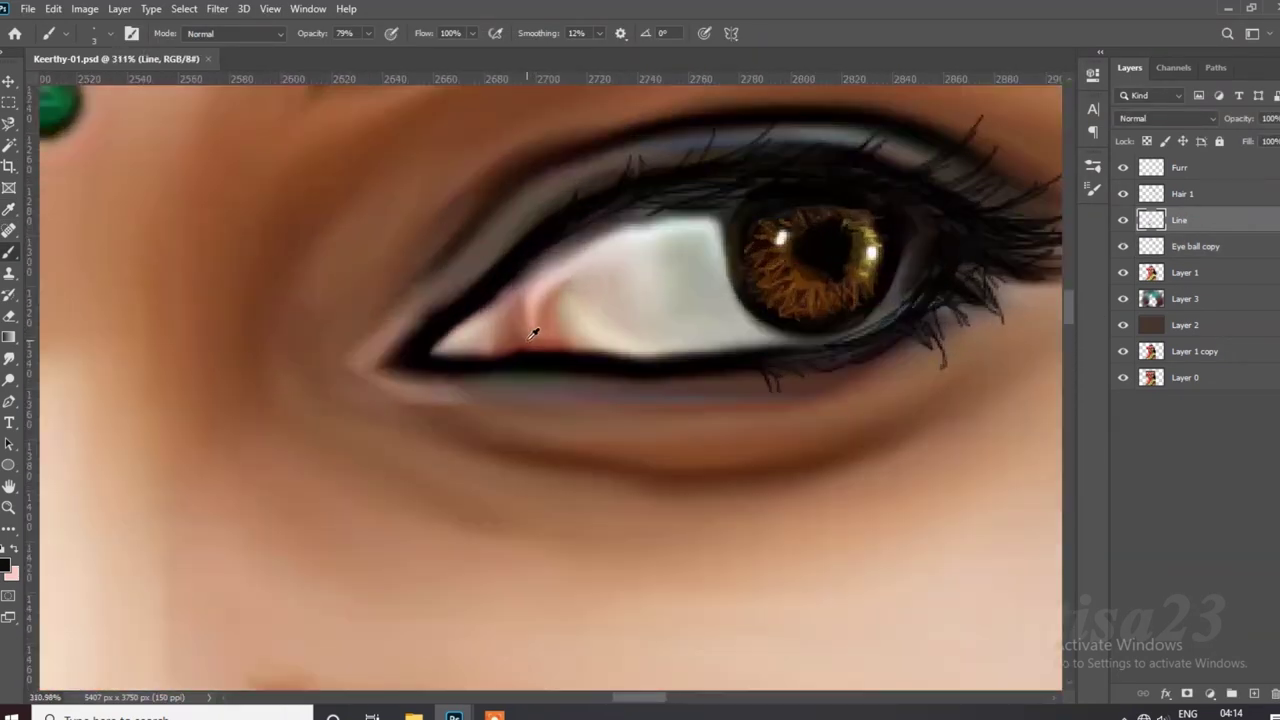
pyautogui.moveTo(547, 354)
pyautogui.mouseDown()
pyautogui.moveTo(486, 314)
pyautogui.moveTo(510, 351)
pyautogui.mouseUp()
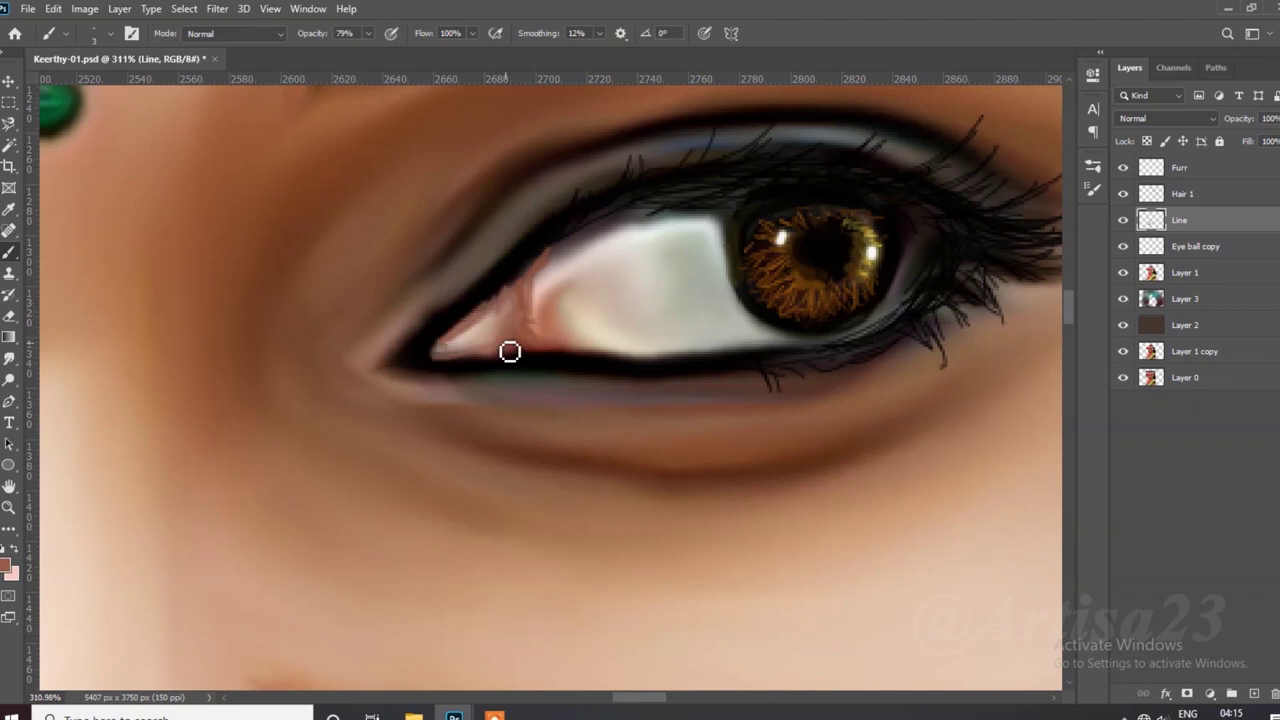
pyautogui.moveTo(1182, 226); pyautogui.dragTo(1182, 256)
pyautogui.scroll(2, 530, 280)
# Step: At 42% brush opacity, paint soft pink over the other inner eye corner
pyautogui.moveTo(347, 55); pyautogui.dragTo(336, 52)
pyautogui.press('F5')
pyautogui.press('F5')
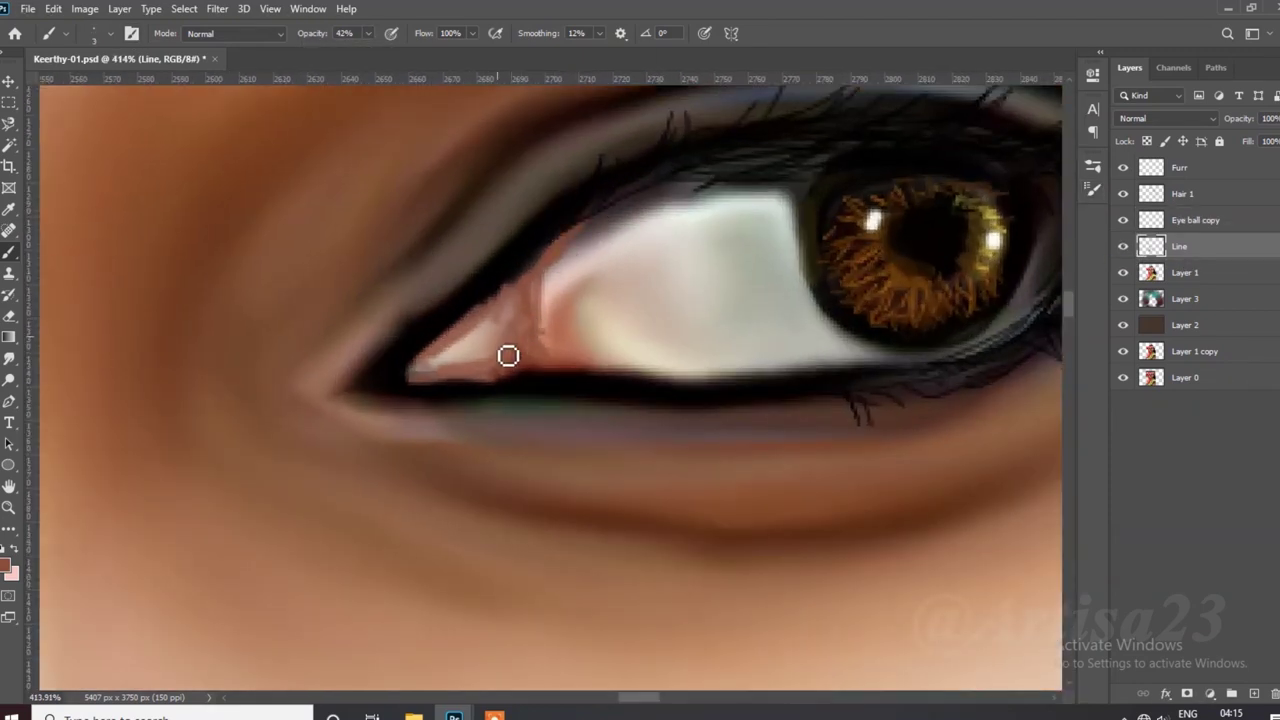
pyautogui.scroll(-2, 506, 354)
pyautogui.scroll(2, 640, 320)
pyautogui.scroll(2, 480, 371)
pyautogui.click(8, 566)
pyautogui.click(1238, 338)
pyautogui.scroll(-2, 457, 380)
pyautogui.scroll(1, 616, 353)
pyautogui.moveTo(616, 353)
pyautogui.mouseDown()
pyautogui.moveTo(529, 363)
pyautogui.moveTo(603, 306)
pyautogui.moveTo(596, 363)
pyautogui.moveTo(628, 245)
pyautogui.mouseUp()
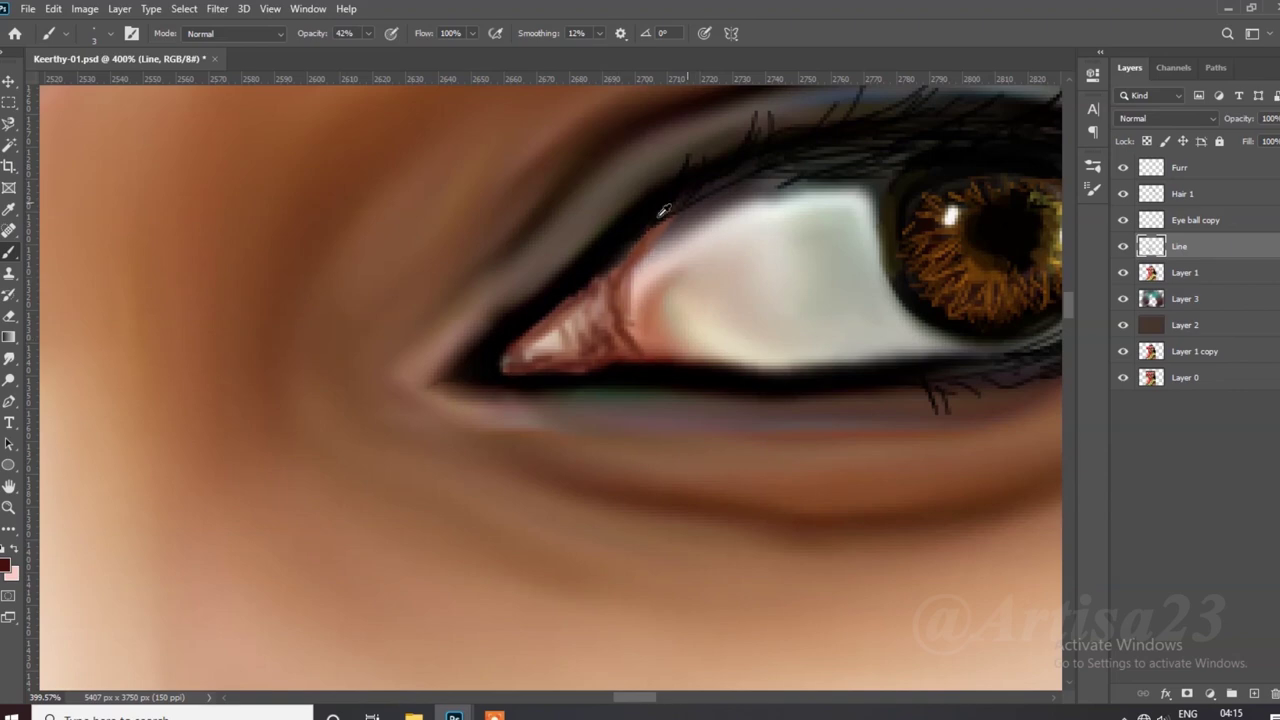
# Step: Blend the pink eye corners smoothly with the Smudge tool
pyautogui.scroll(-3, 620, 260)
pyautogui.scroll(1, 610, 265)
pyautogui.scroll(1, 604, 271)
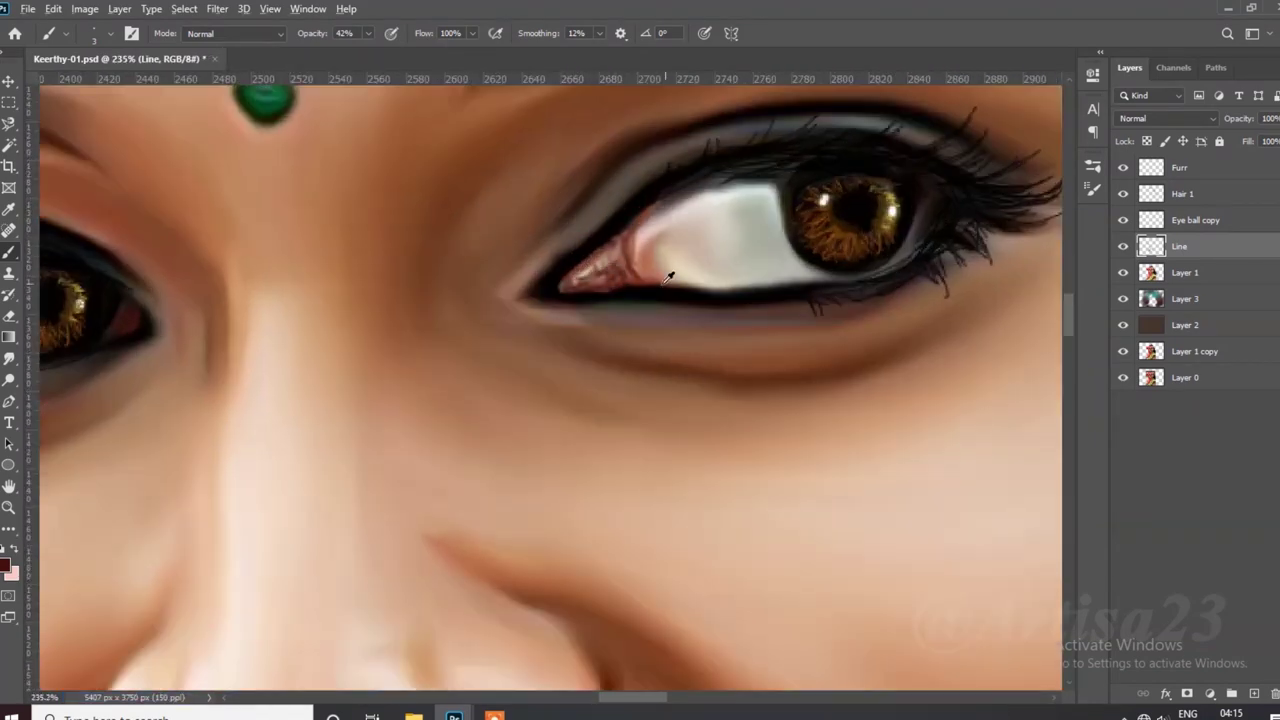
pyautogui.scroll(1, 663, 271)
pyautogui.scroll(-3, 640, 271)
pyautogui.scroll(-2, 515, 222)
pyautogui.press('r')
pyautogui.scroll(1, 530, 215)
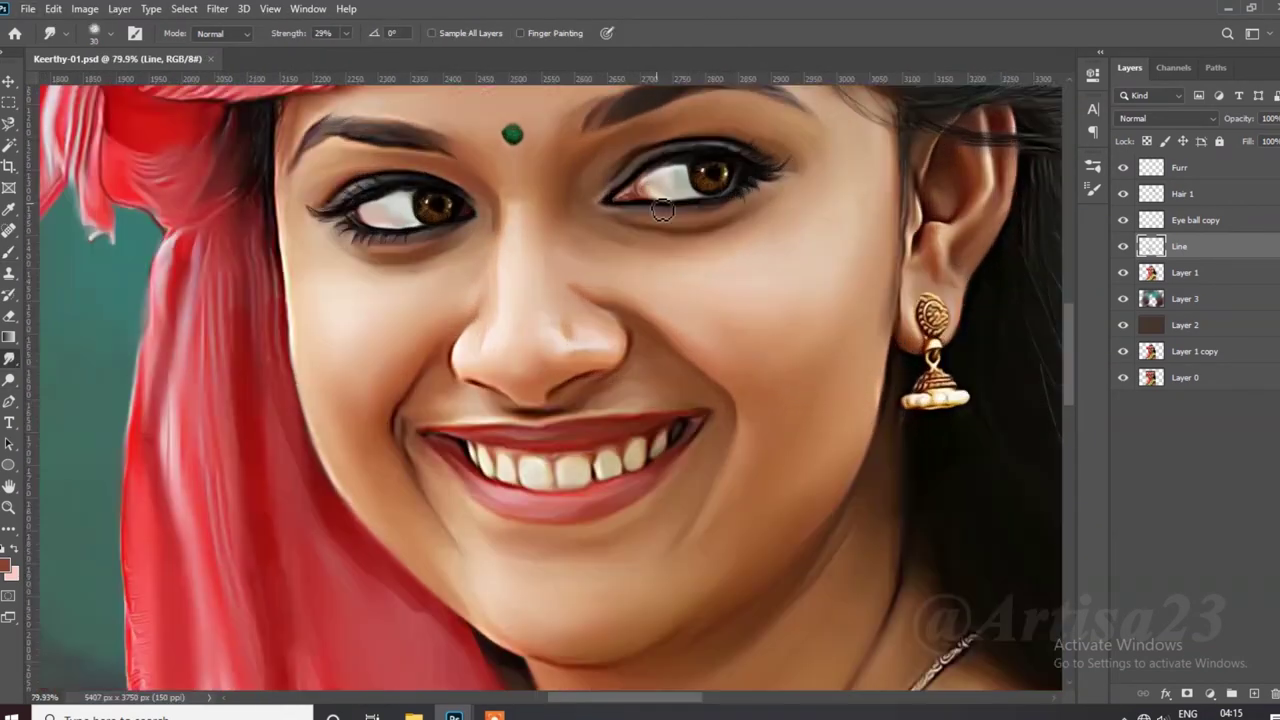
pyautogui.scroll(4, 555, 205)
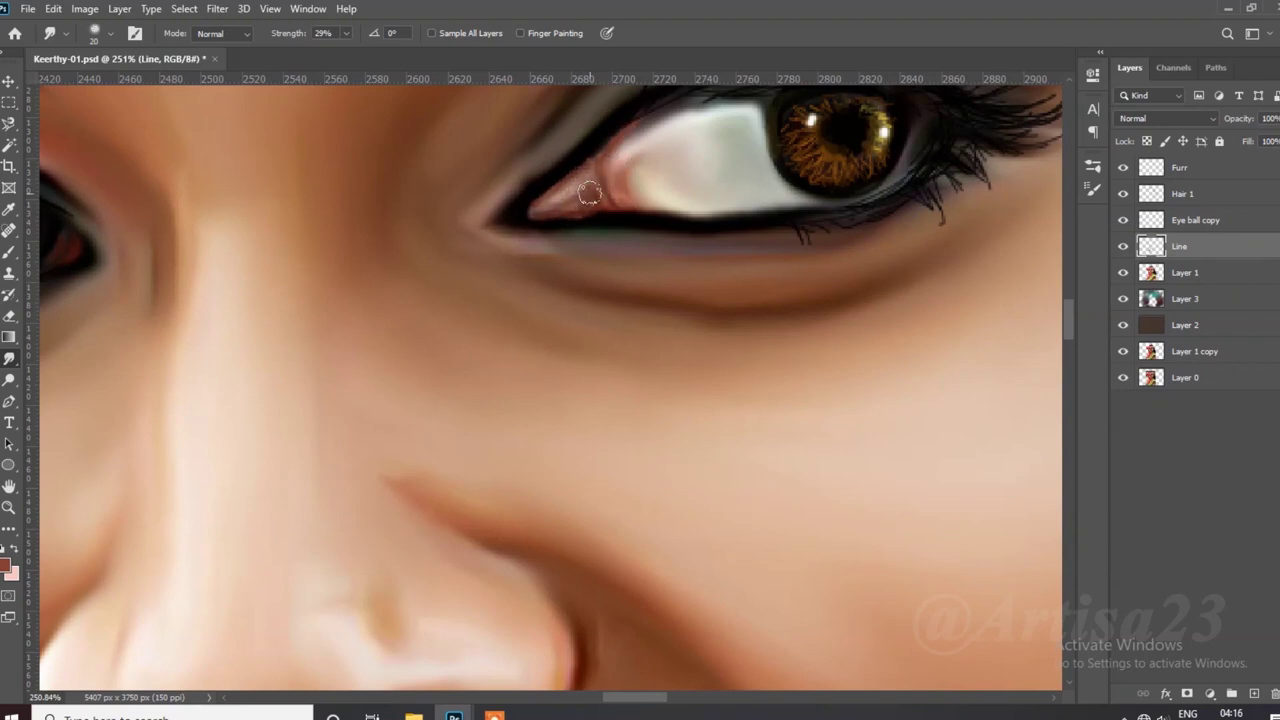
pyautogui.scroll(-2, 620, 180)
pyautogui.scroll(-4, 600, 266)
pyautogui.scroll(-1, 626, 238)
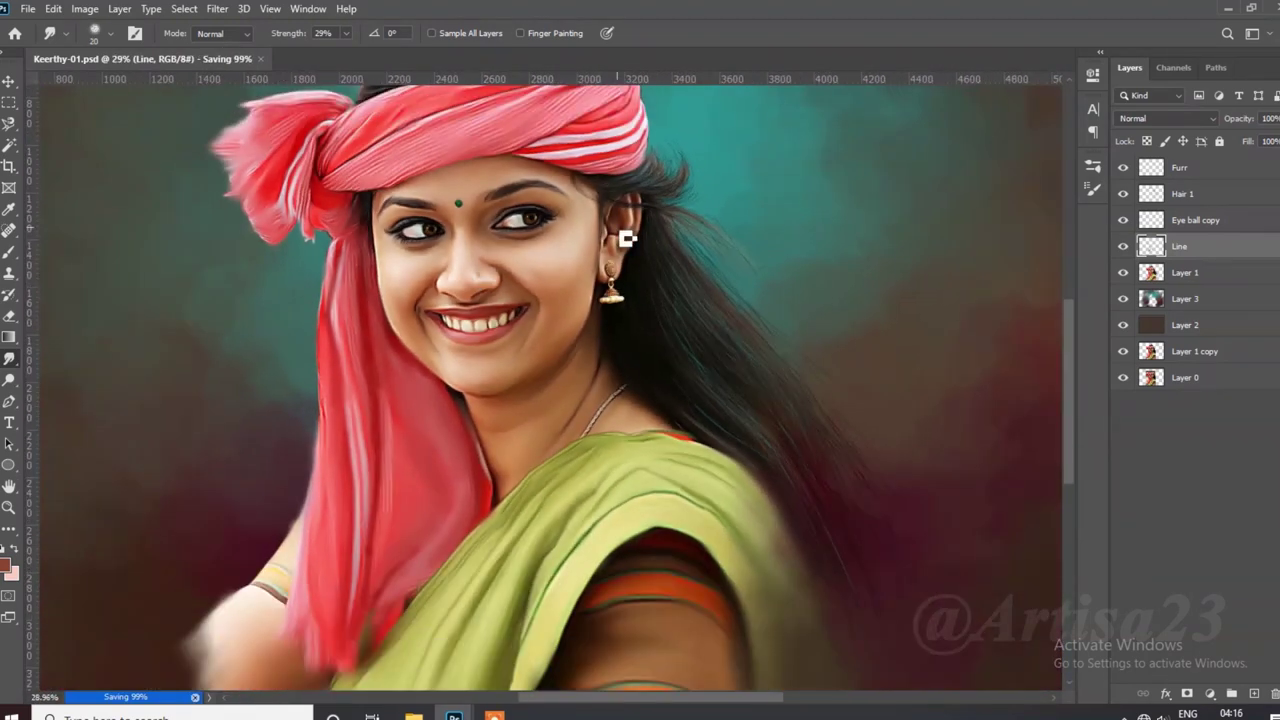
pyautogui.scroll(-2, 756, 359)
pyautogui.scroll(1, 633, 90)
# Step: Add a new layer on top named 'Color'
pyautogui.click(1256, 692)
pyautogui.doubleClick(1185, 167)
pyautogui.press('Return')
pyautogui.scroll(1, 709, 200)
pyautogui.scroll(1, 551, 346)
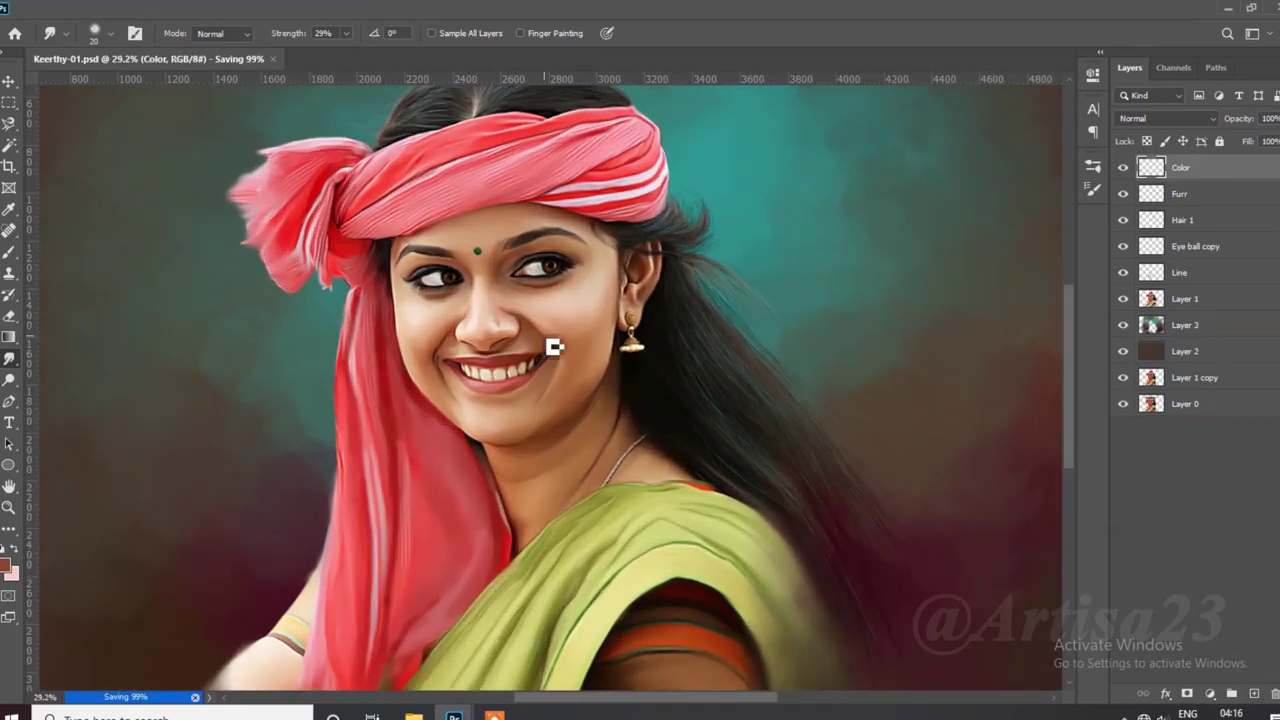
pyautogui.scroll(1, 431, 331)
# Step: Select the figure's outline and set the Color layer's blend mode to Color
pyautogui.click(9, 253)
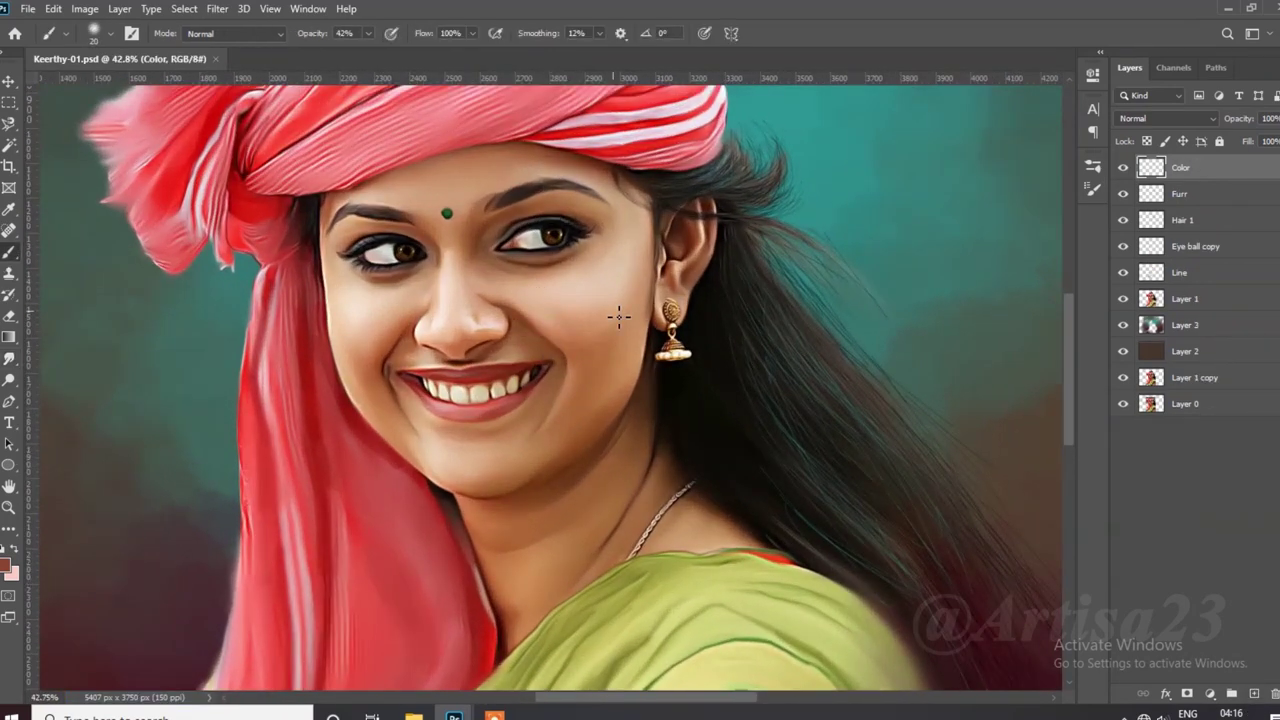
pyautogui.keyDown('ctrl'); pyautogui.click(1151, 298); pyautogui.keyUp('ctrl')
pyautogui.click(1165, 118)
pyautogui.click(1150, 500)
# Step: Choose dark red #770404 as the paint colour with 15% brush opacity
pyautogui.scroll(1, 525, 315)
pyautogui.click(8, 566)
pyautogui.click(1074, 451)
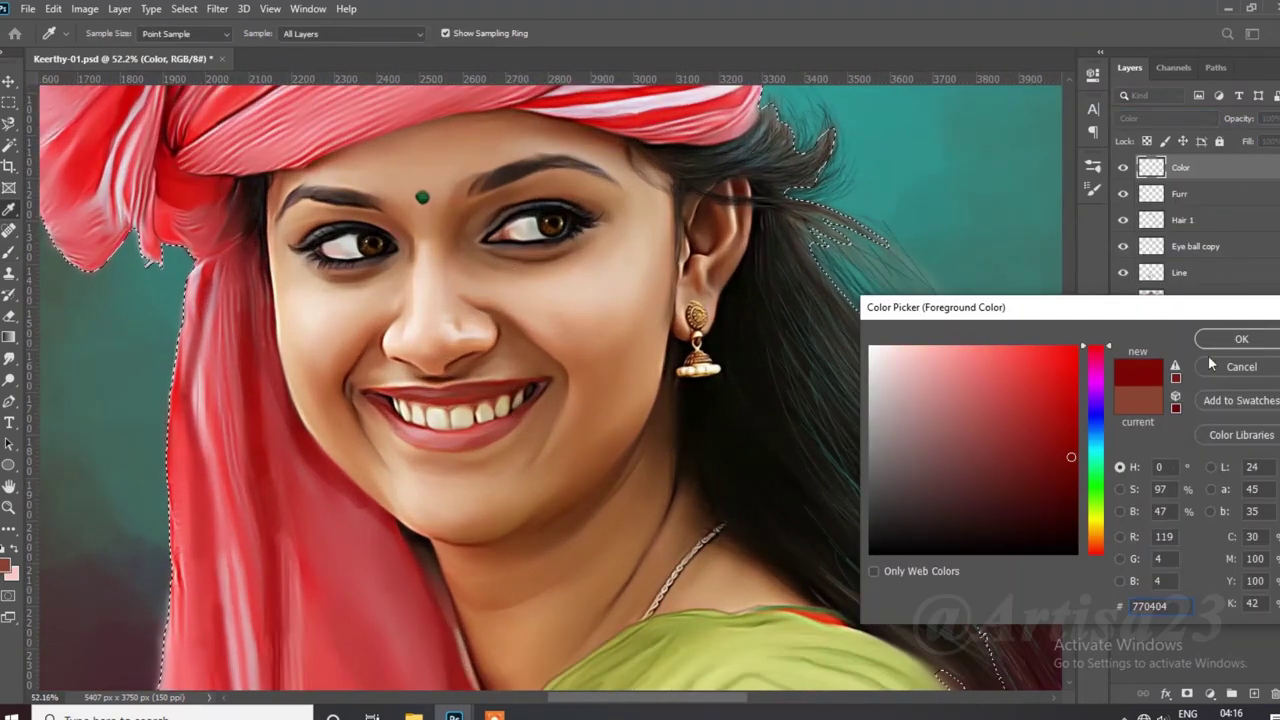
pyautogui.click(1234, 337)
pyautogui.press('1')
pyautogui.press('5')
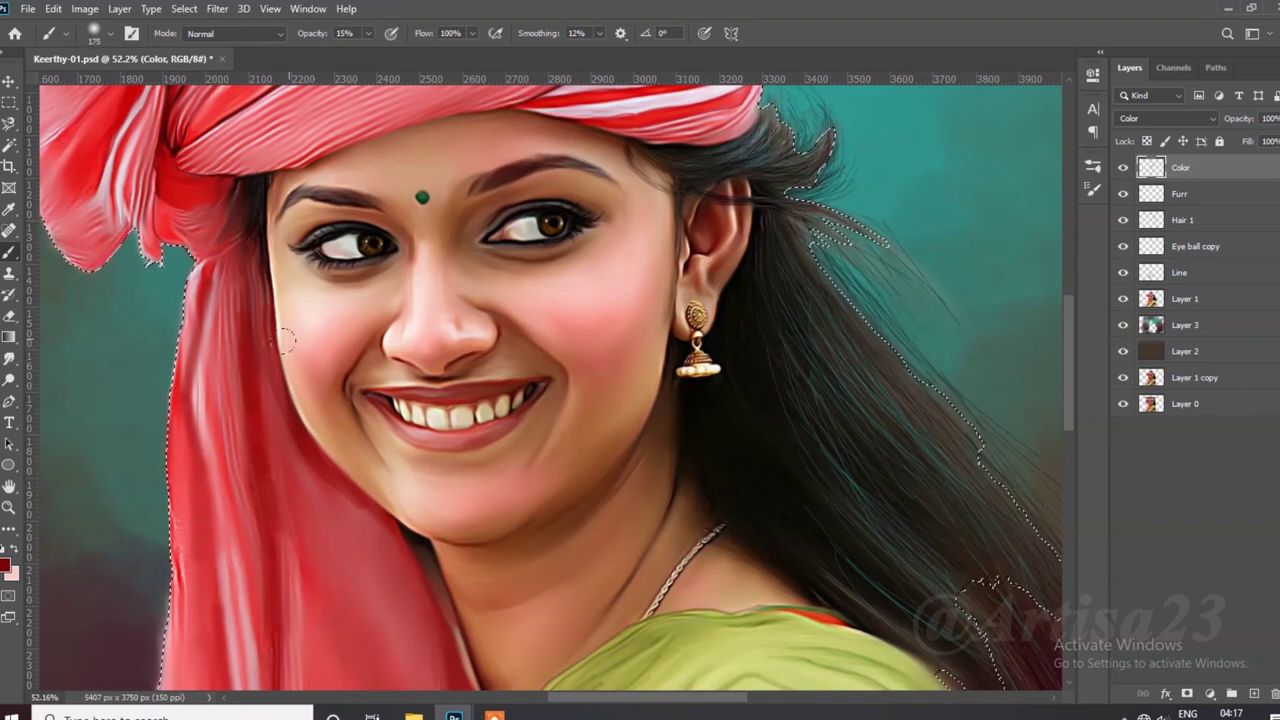
# Step: Clear the hair selection and save Keerthy-01.psd
pyautogui.scroll(-2, 330, 342)
pyautogui.scroll(3, 440, 412)
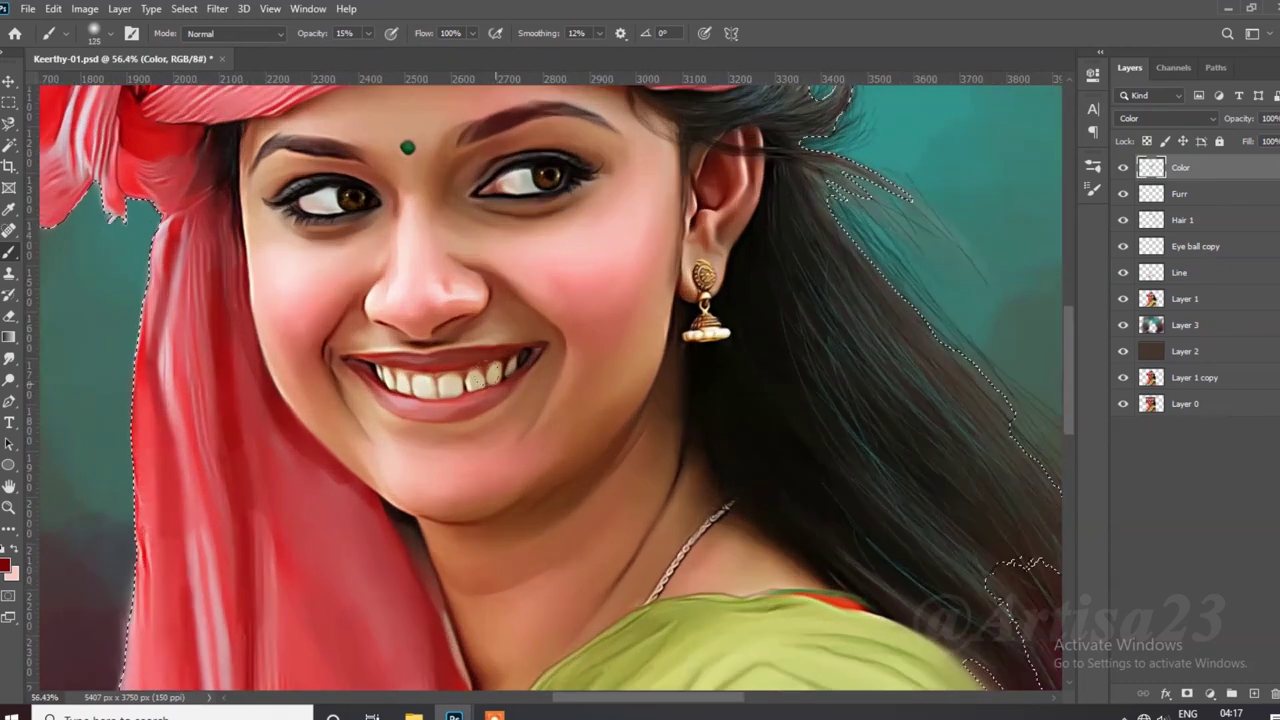
pyautogui.scroll(-5, 440, 412)
pyautogui.hotkey('ctrl', 's')
# Step: Add a new empty layer, Color 2, above the Color layer
pyautogui.scroll(2, 564, 622)
pyautogui.scroll(-2, 564, 622)
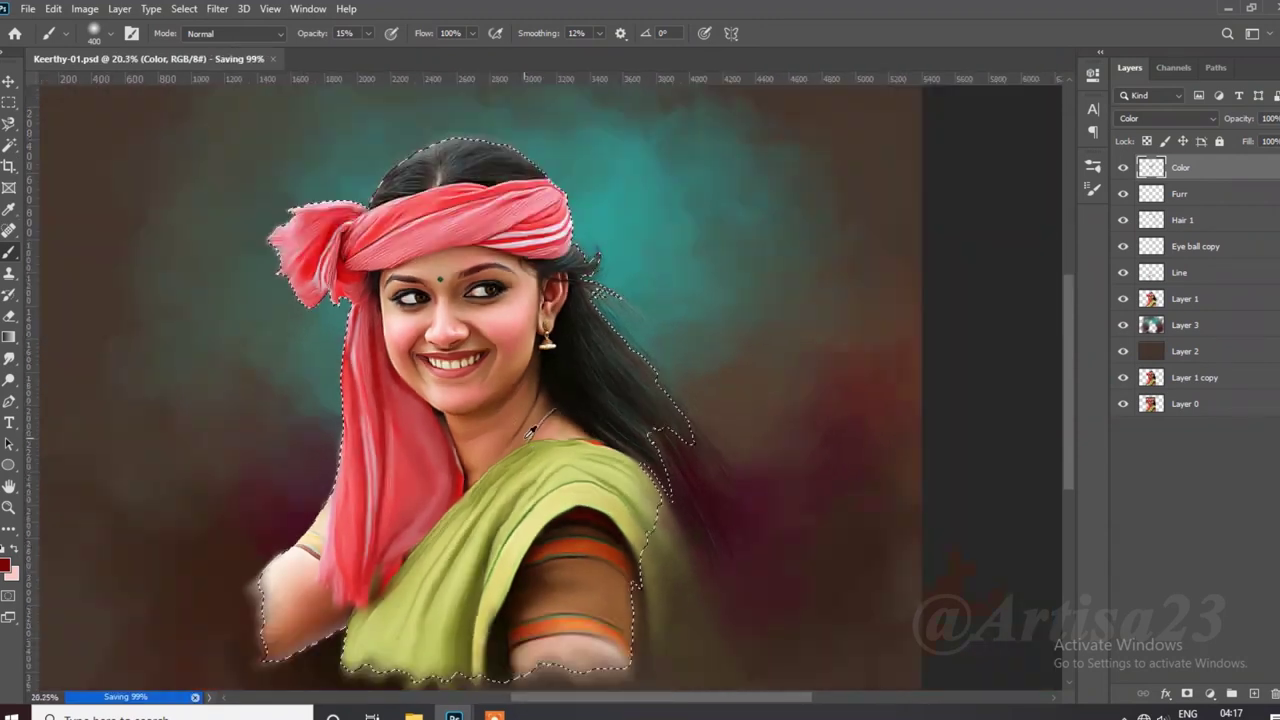
pyautogui.scroll(2, 564, 622)
pyautogui.click(1254, 693)
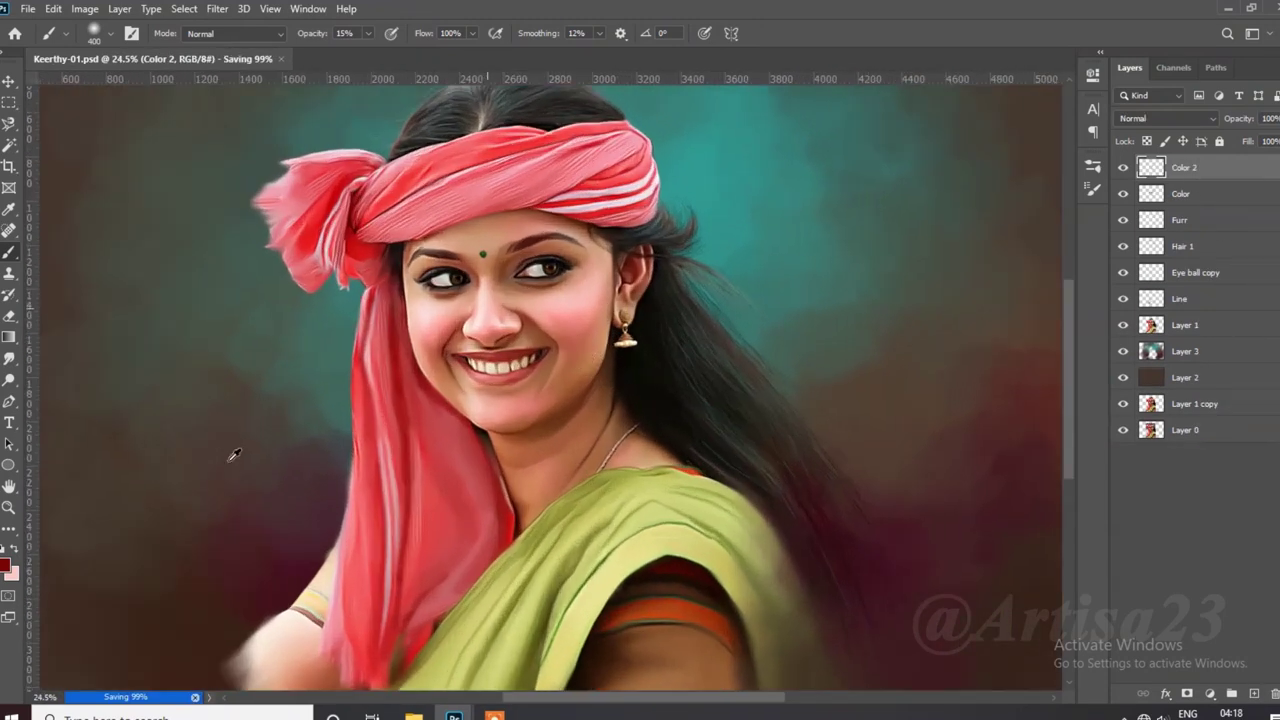
# Step: Pick an olive green paint colour and set Color 2 to Color blend mode
pyautogui.click(6, 565)
pyautogui.click(1056, 452)
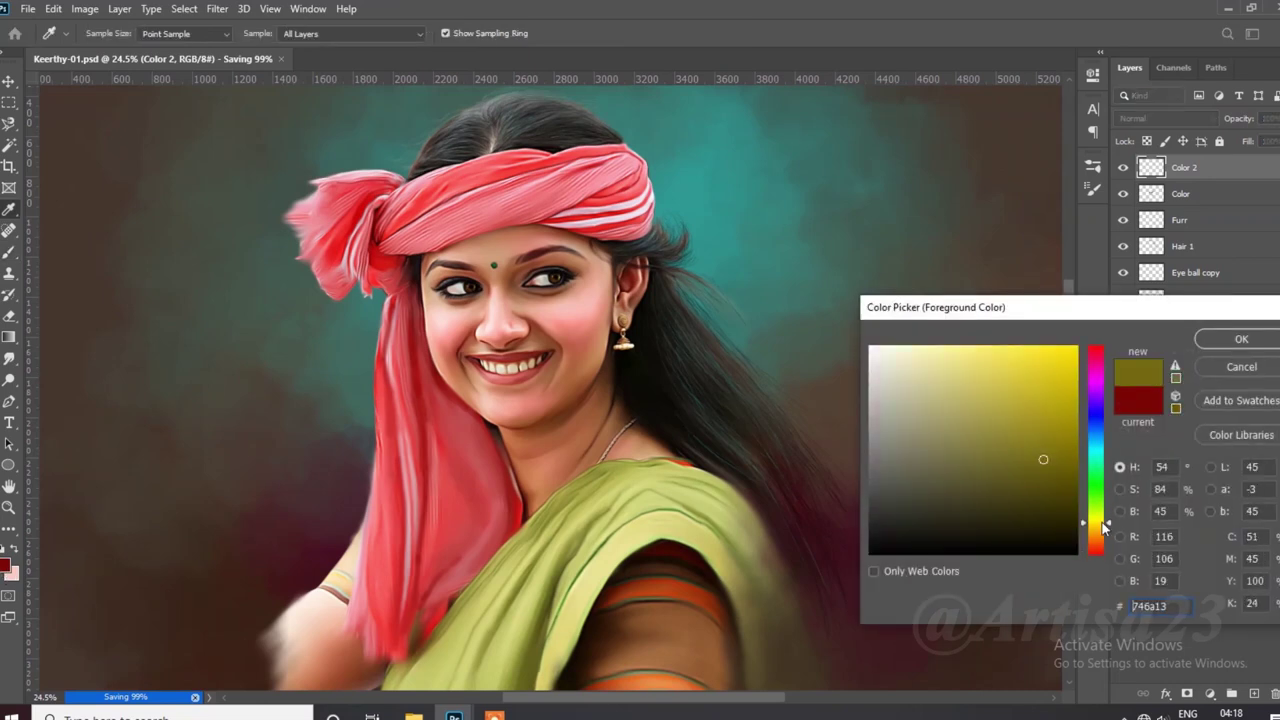
pyautogui.click(1241, 339)
pyautogui.click(1166, 118)
pyautogui.click(1150, 497)
# Step: Brush a faint olive tint over the cheek and save the painting
pyautogui.press('b')
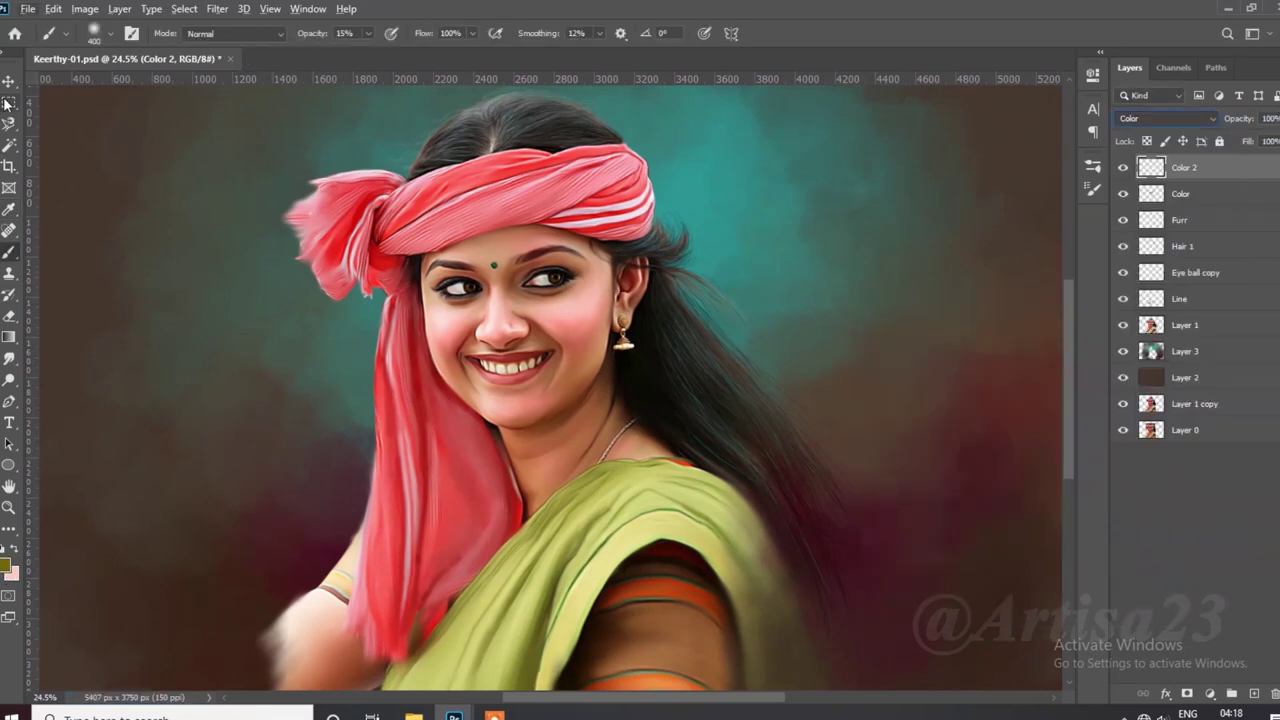
pyautogui.scroll(5, 548, 317)
pyautogui.moveTo(583, 405); pyautogui.dragTo(595, 321)
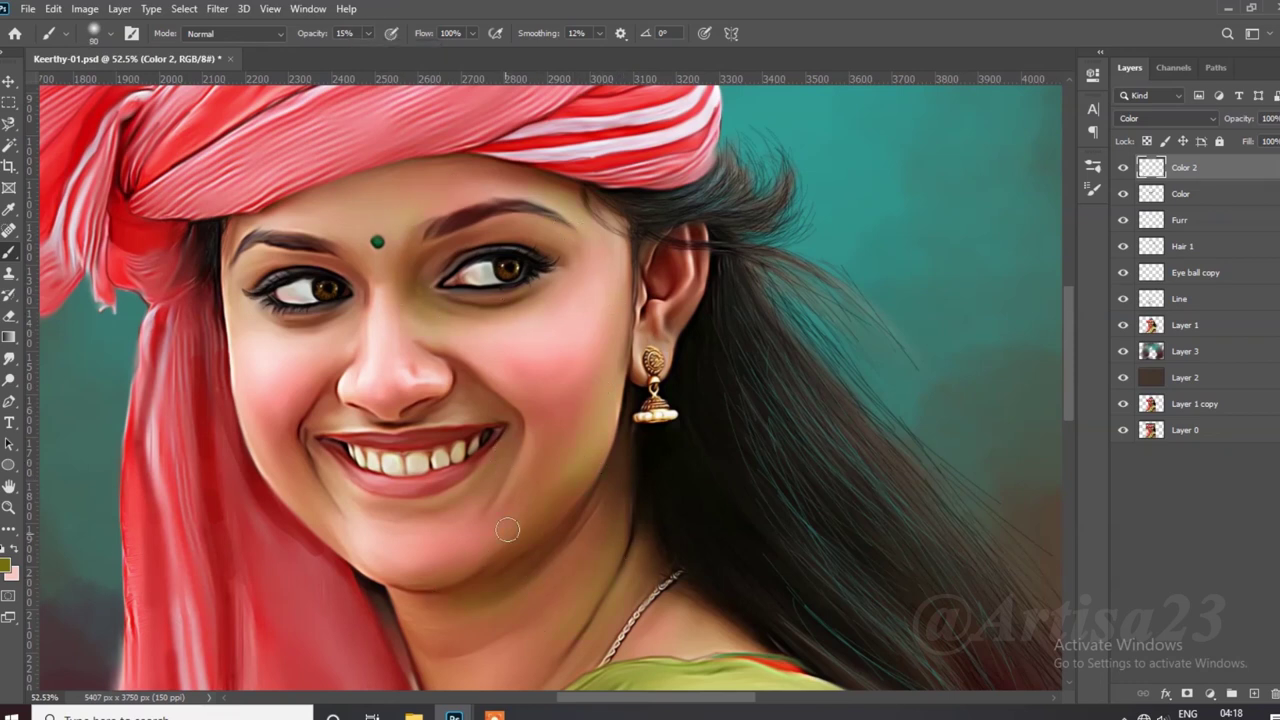
pyautogui.scroll(-2, 352, 247)
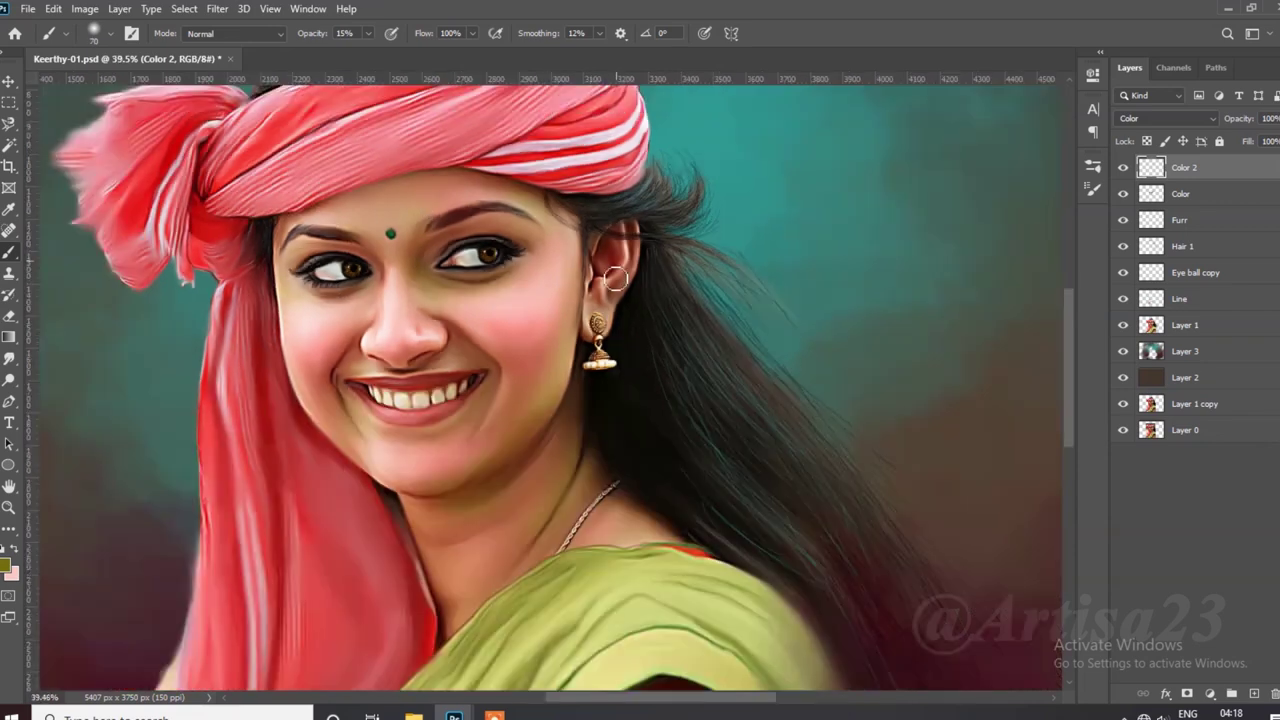
pyautogui.scroll(-2, 587, 502)
pyautogui.scroll(2, 481, 463)
pyautogui.scroll(-1, 367, 347)
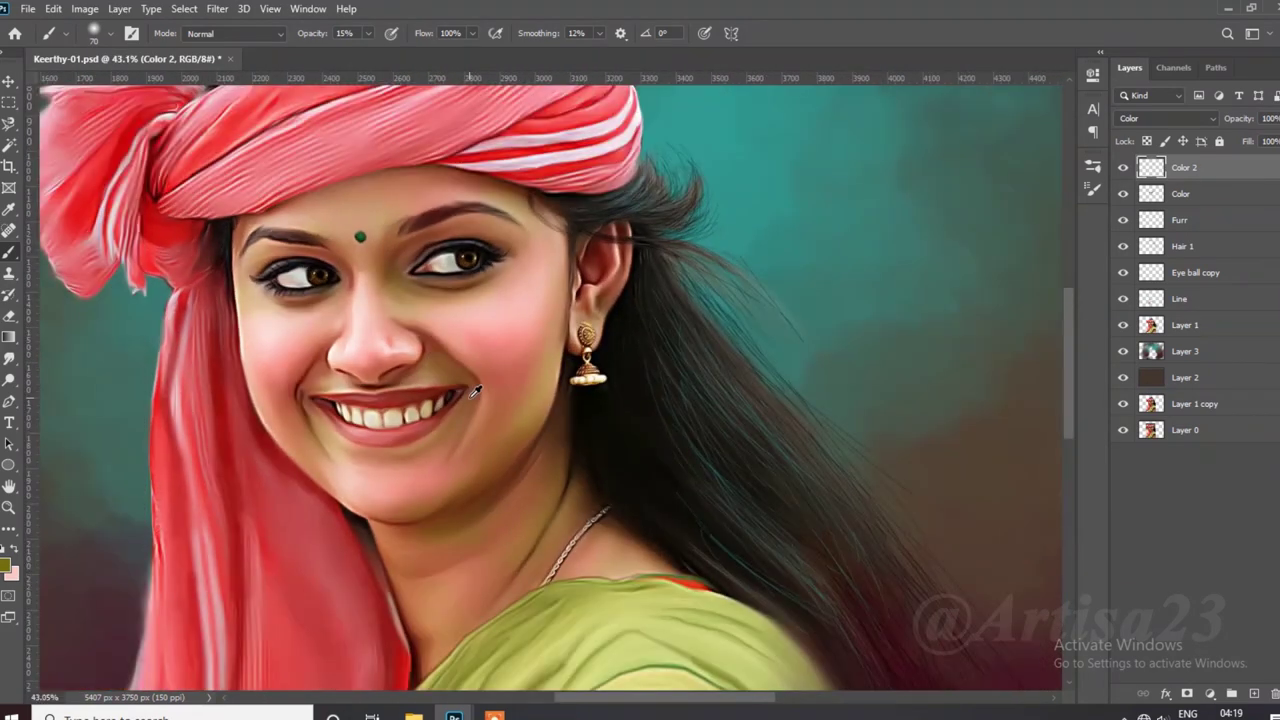
pyautogui.scroll(2, 367, 347)
pyautogui.hotkey('ctrl', 's')
# Step: Erase the excess olive tint from the Color 2 layer
pyautogui.scroll(-2, 306, 271)
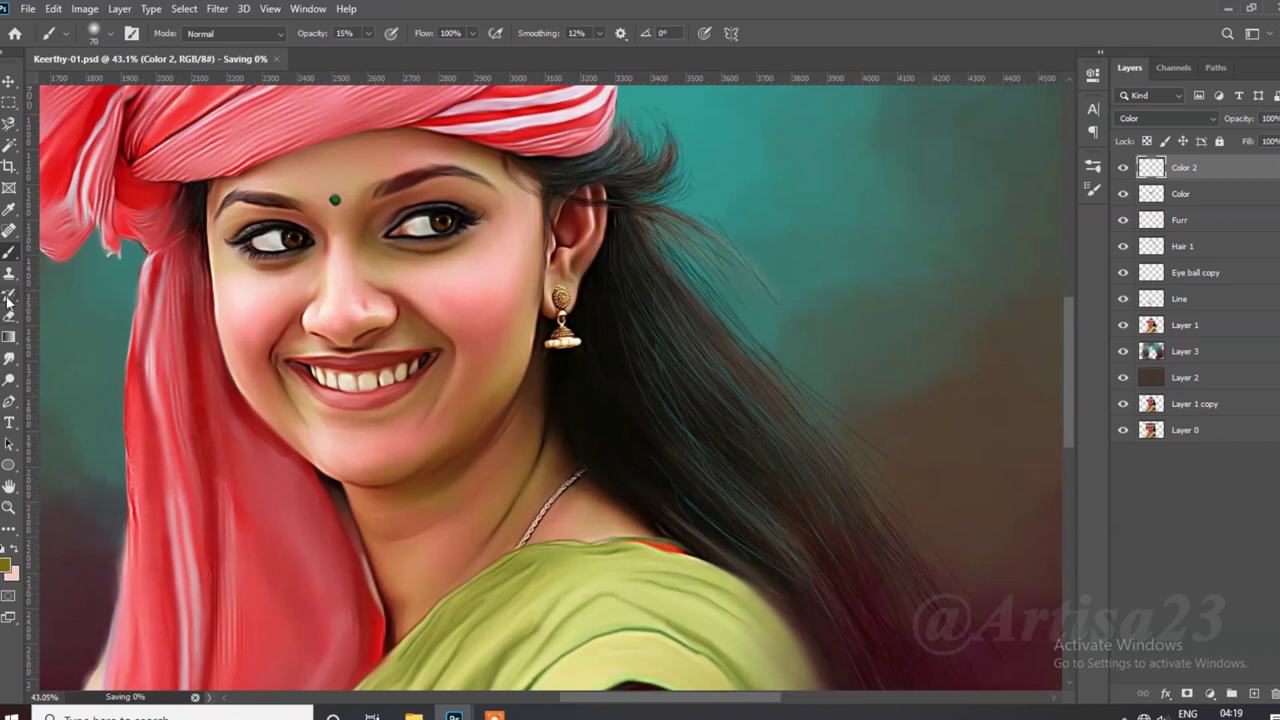
pyautogui.press('e')
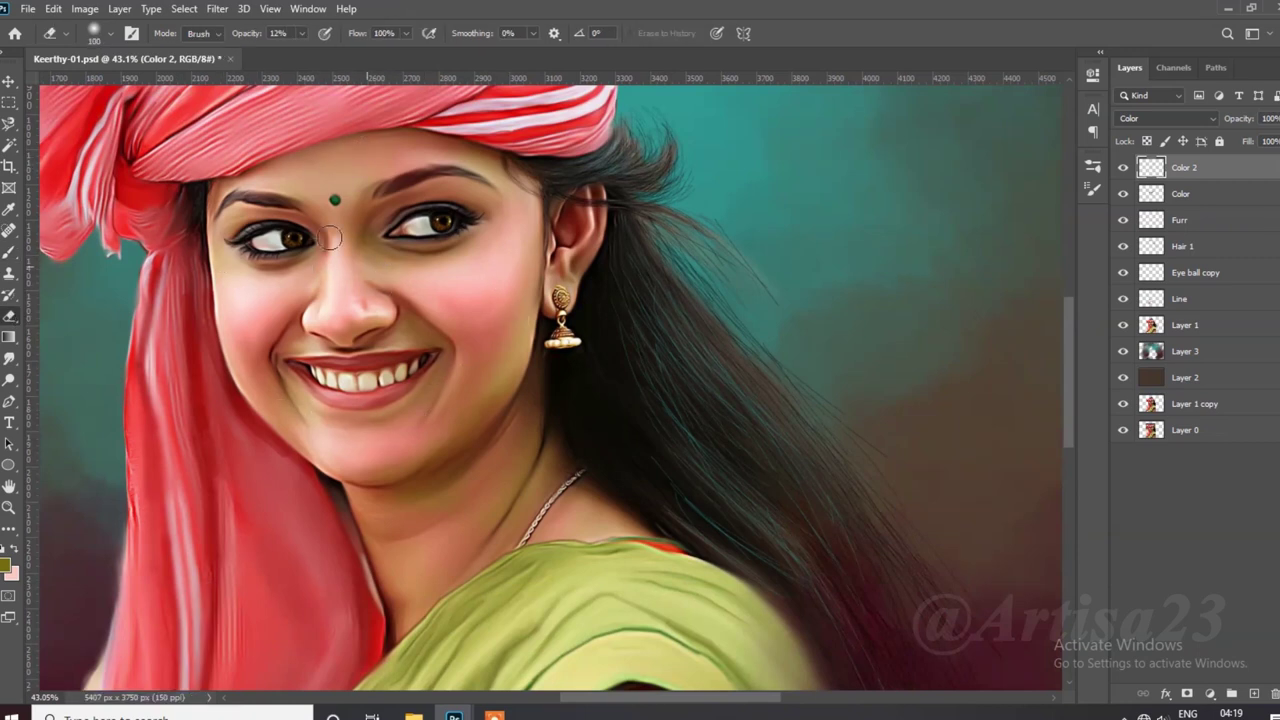
pyautogui.scroll(-2, 452, 352)
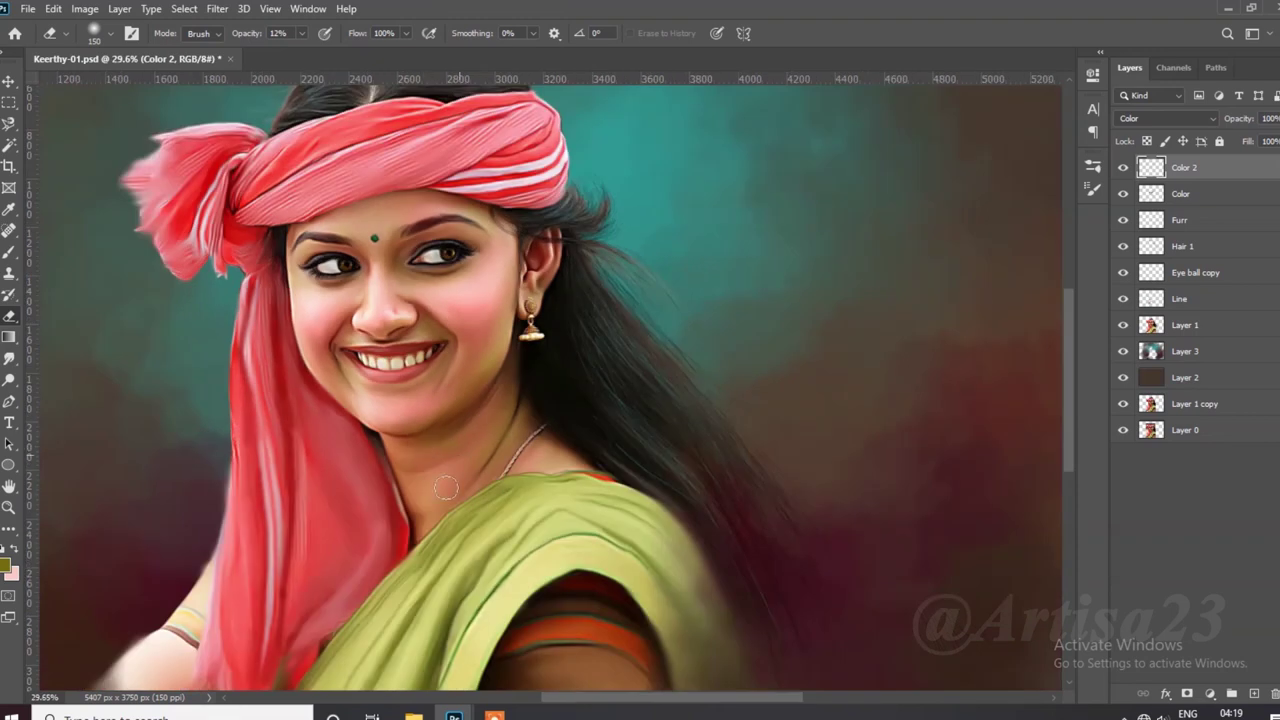
pyautogui.scroll(-2, 446, 487)
pyautogui.scroll(2, 686, 563)
pyautogui.scroll(-1, 686, 563)
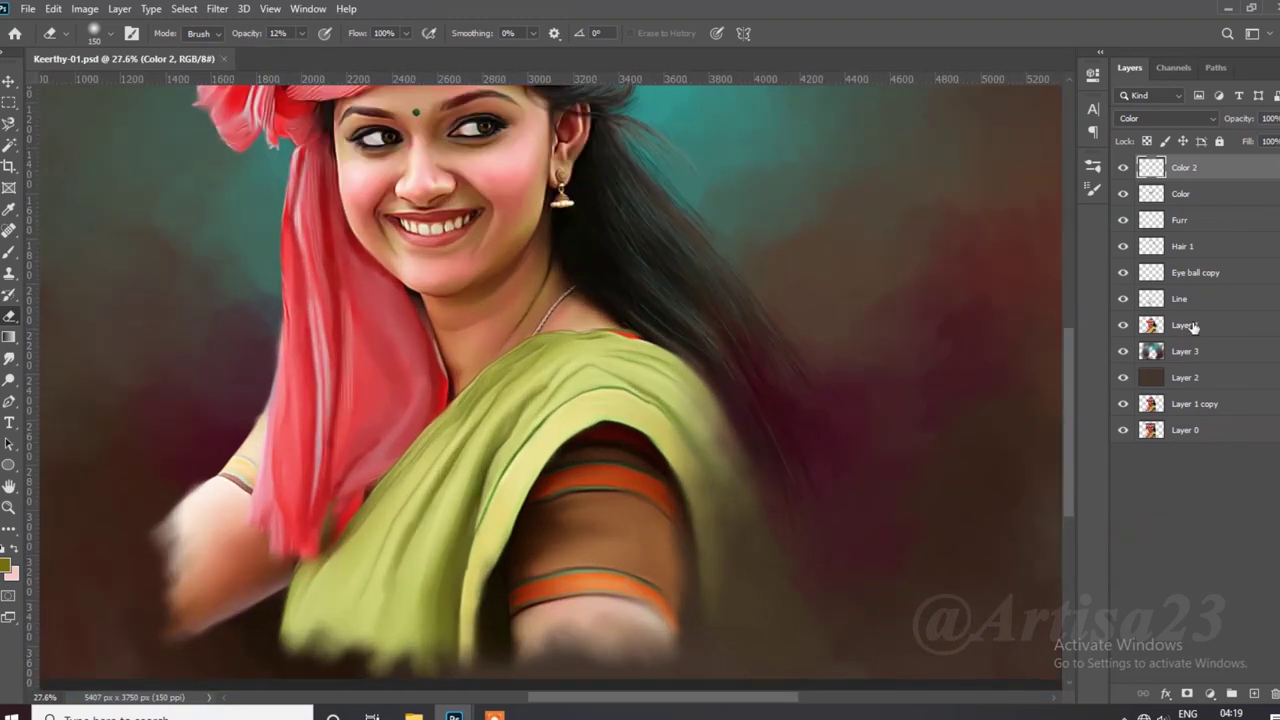
# Step: Smudge the lower-left hand and arm on Layer 1 softly into the dark background
pyautogui.click(8, 356)
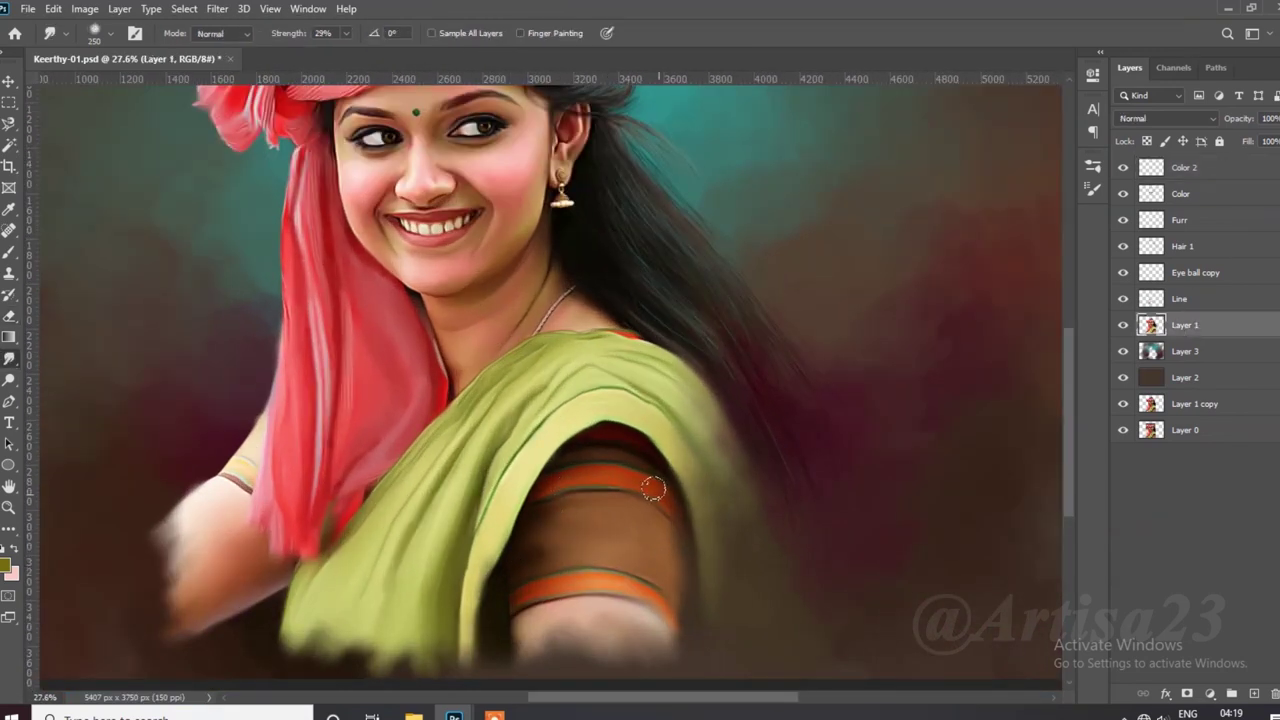
pyautogui.scroll(-1, 540, 615)
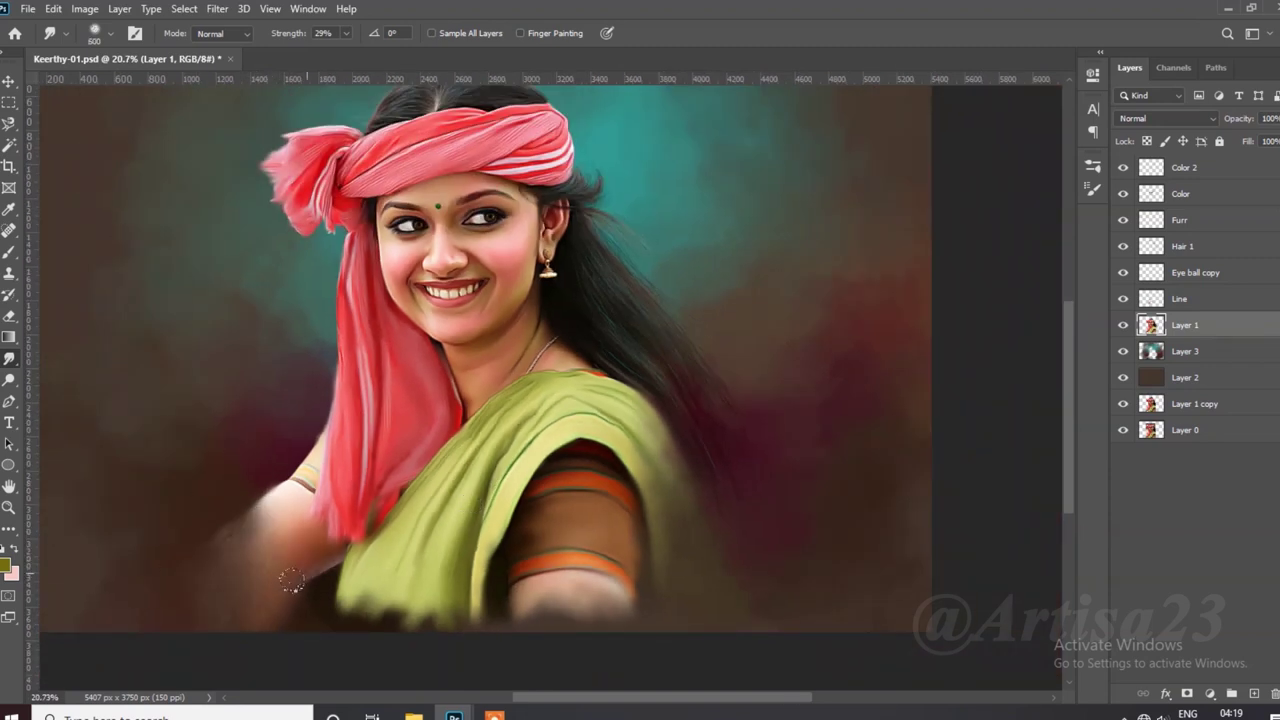
pyautogui.scroll(-1, 425, 615)
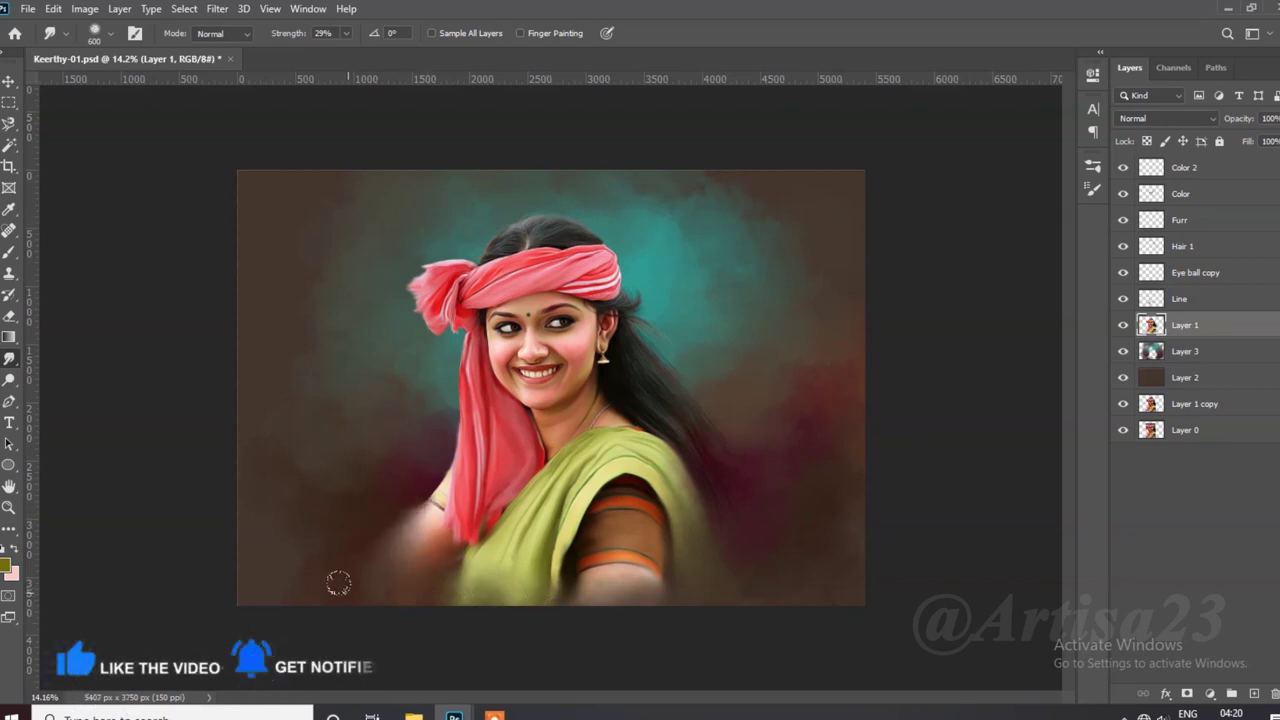
pyautogui.scroll(1, 338, 583)
pyautogui.scroll(-1, 314, 543)
pyautogui.scroll(1, 420, 597)
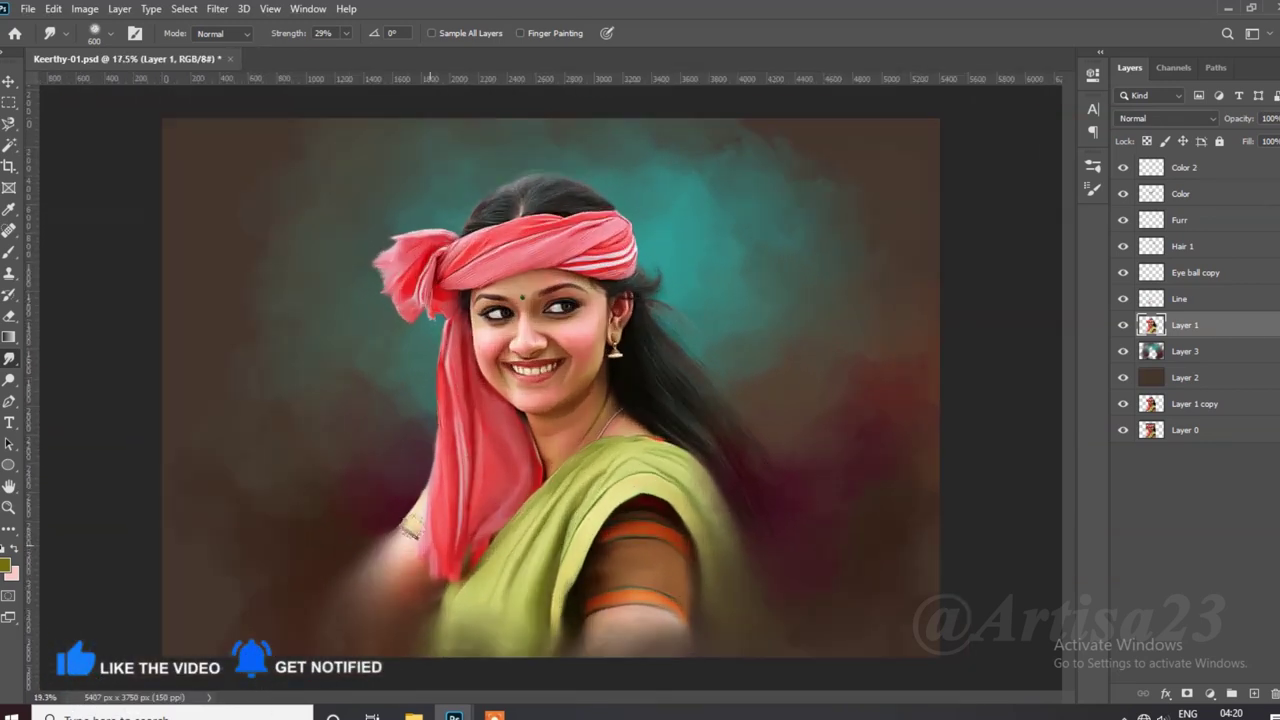
pyautogui.scroll(1, 488, 444)
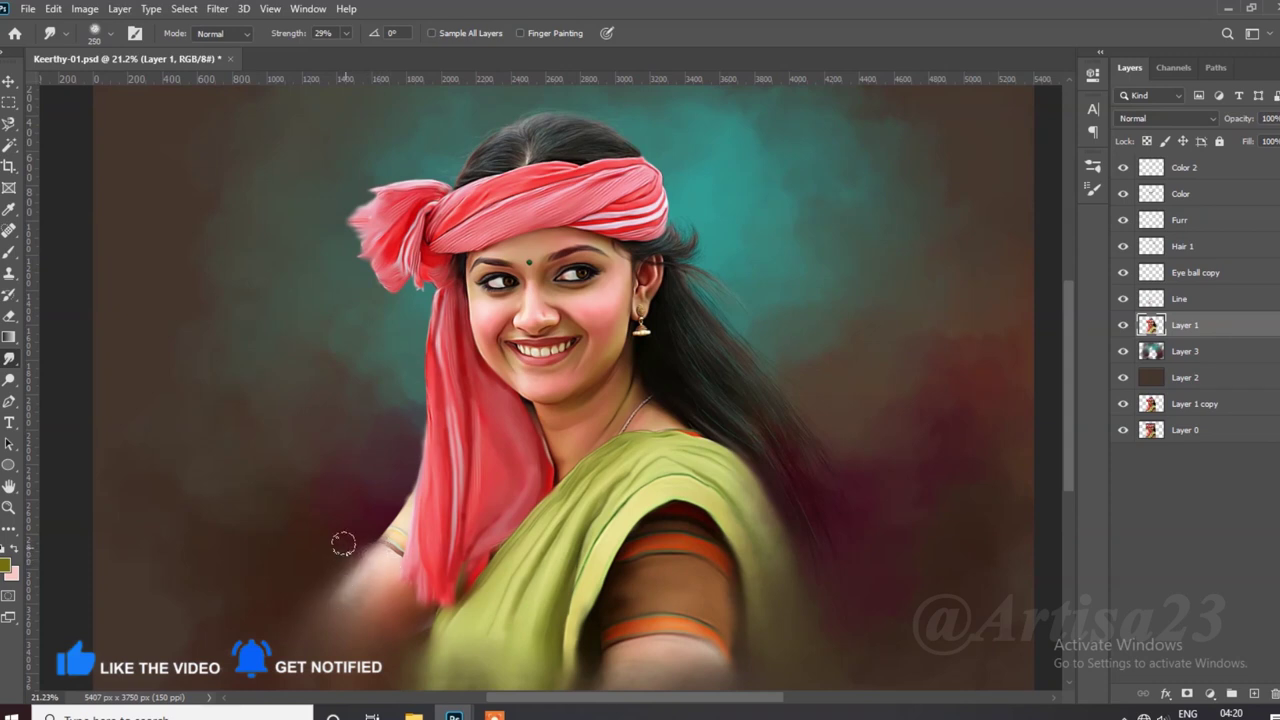
pyautogui.scroll(-1, 543, 534)
pyautogui.scroll(2, 543, 534)
# Step: Rename the Color layer to Color 1 and add a new layer named Color 3
pyautogui.doubleClick(1183, 193)
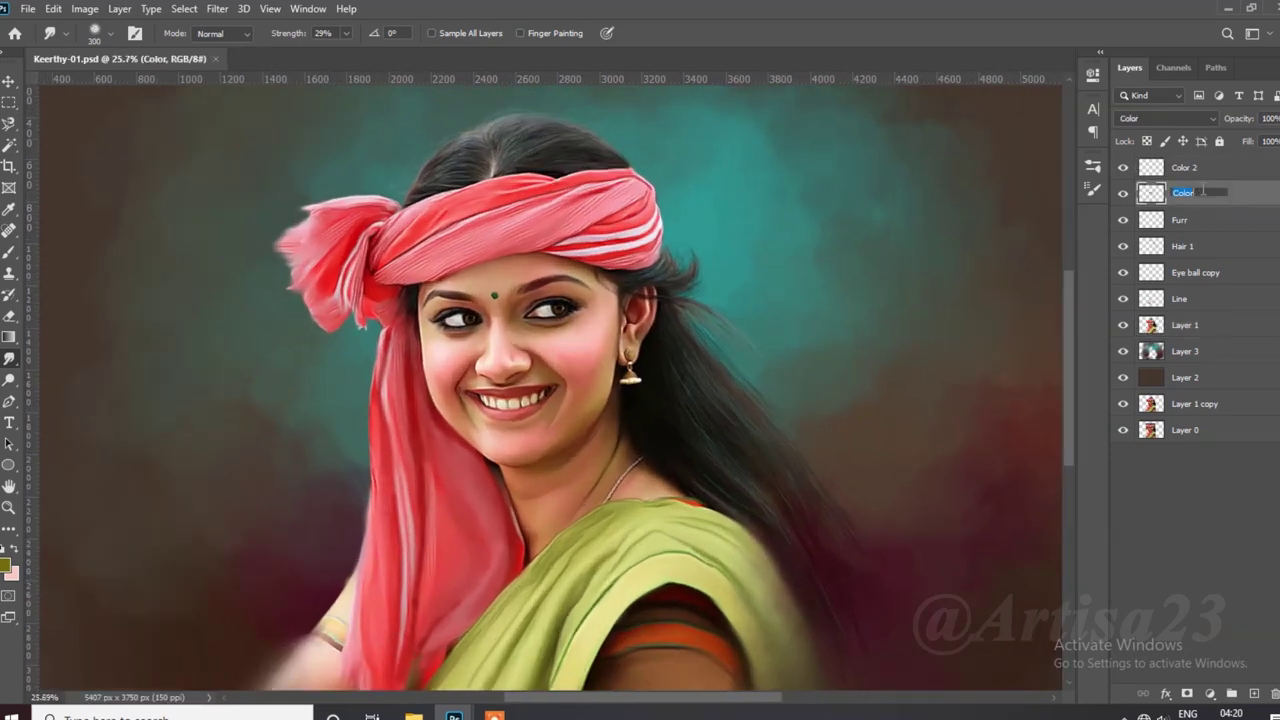
pyautogui.write('1')
pyautogui.press('Return')
pyautogui.click(1254, 693)
pyautogui.doubleClick(1186, 166)
pyautogui.write('Color 3')
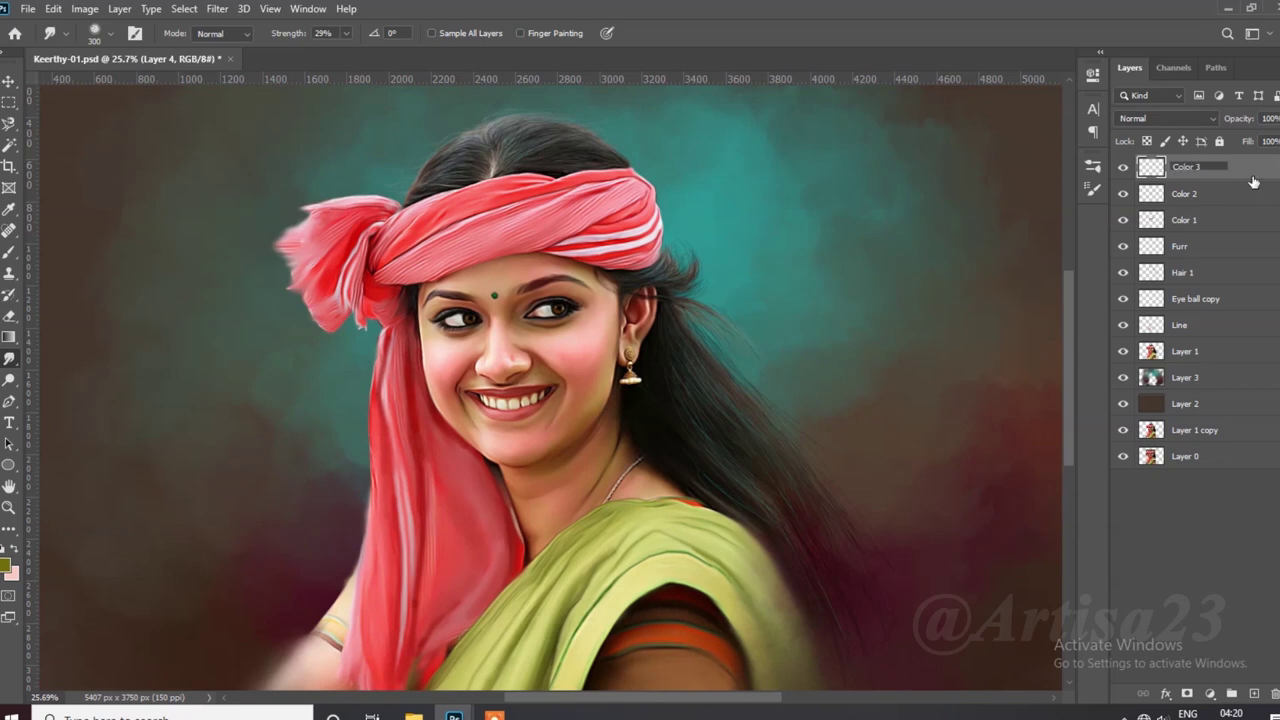
pyautogui.press('Return')
# Step: Select the Color 2 layer and toggle between Brush and Eraser
pyautogui.scroll(-1, 600, 450)
pyautogui.scroll(2, 600, 450)
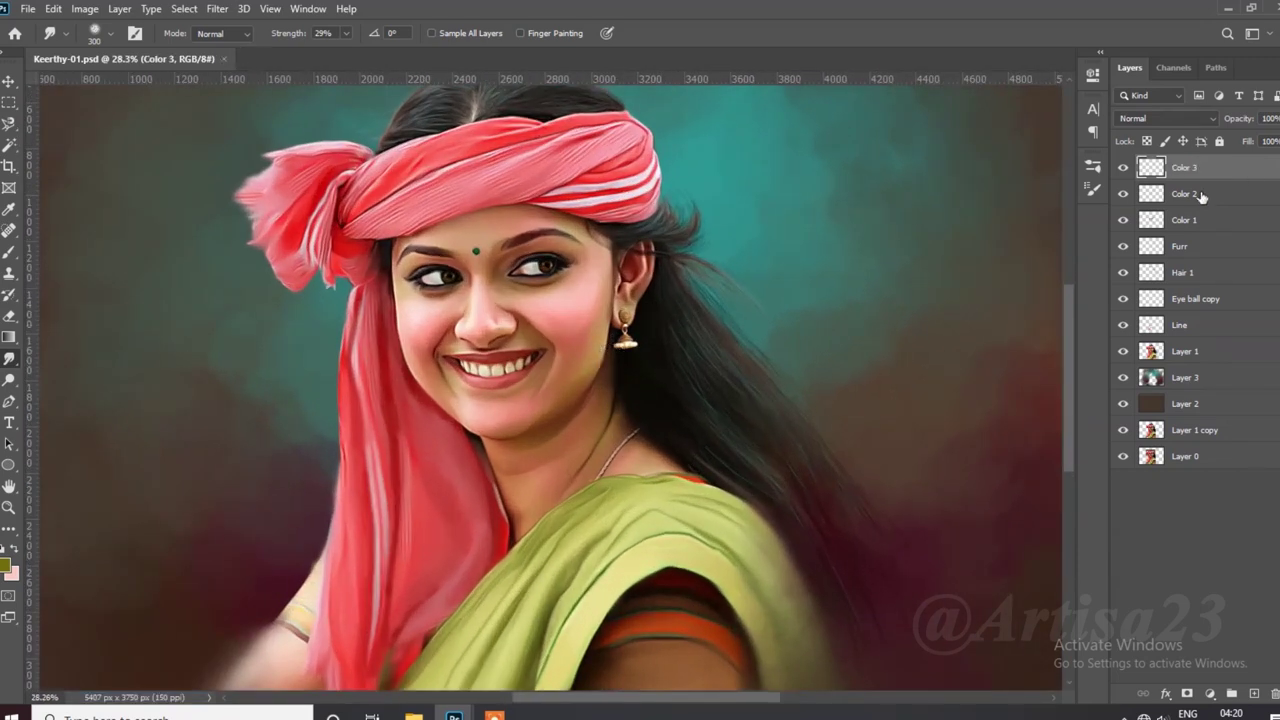
pyautogui.click(1185, 193)
pyautogui.press('b')
pyautogui.press('e')
pyautogui.scroll(2, 590, 285)
pyautogui.scroll(-2, 667, 289)
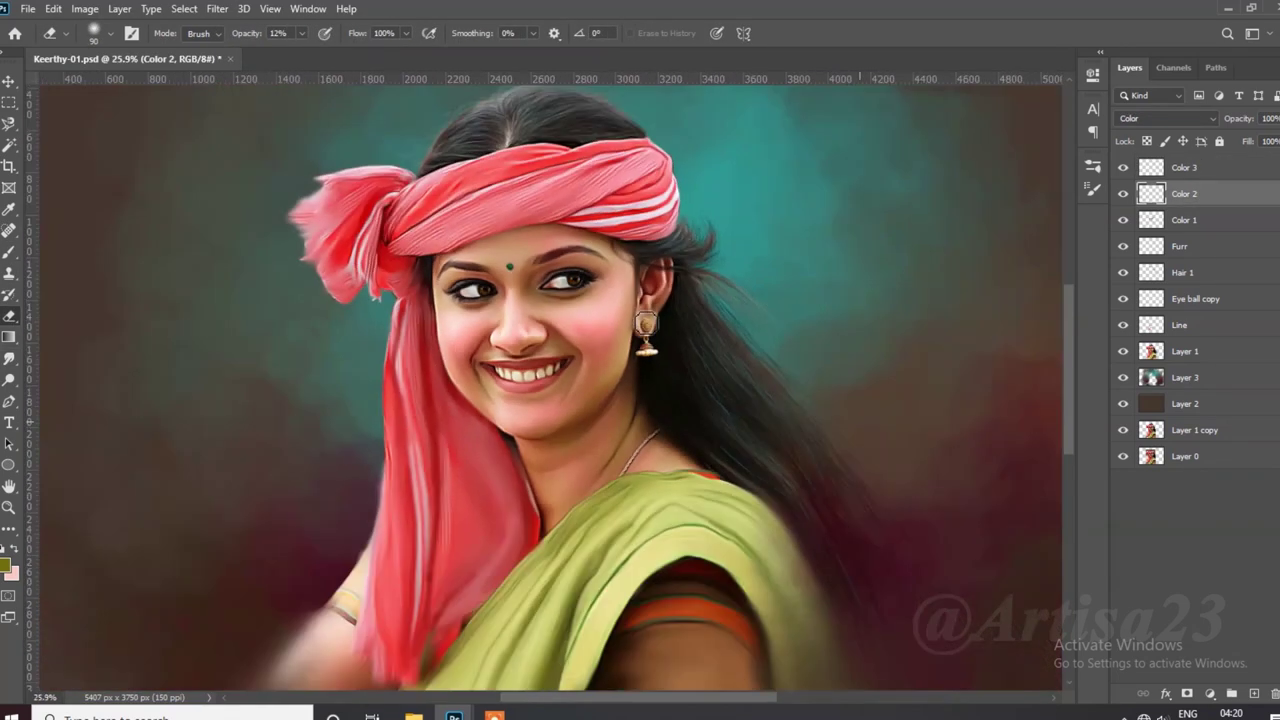
# Step: On Color 3, choose a dark blue paint colour and set Color blend mode
pyautogui.click(1185, 167)
pyautogui.click(8, 566)
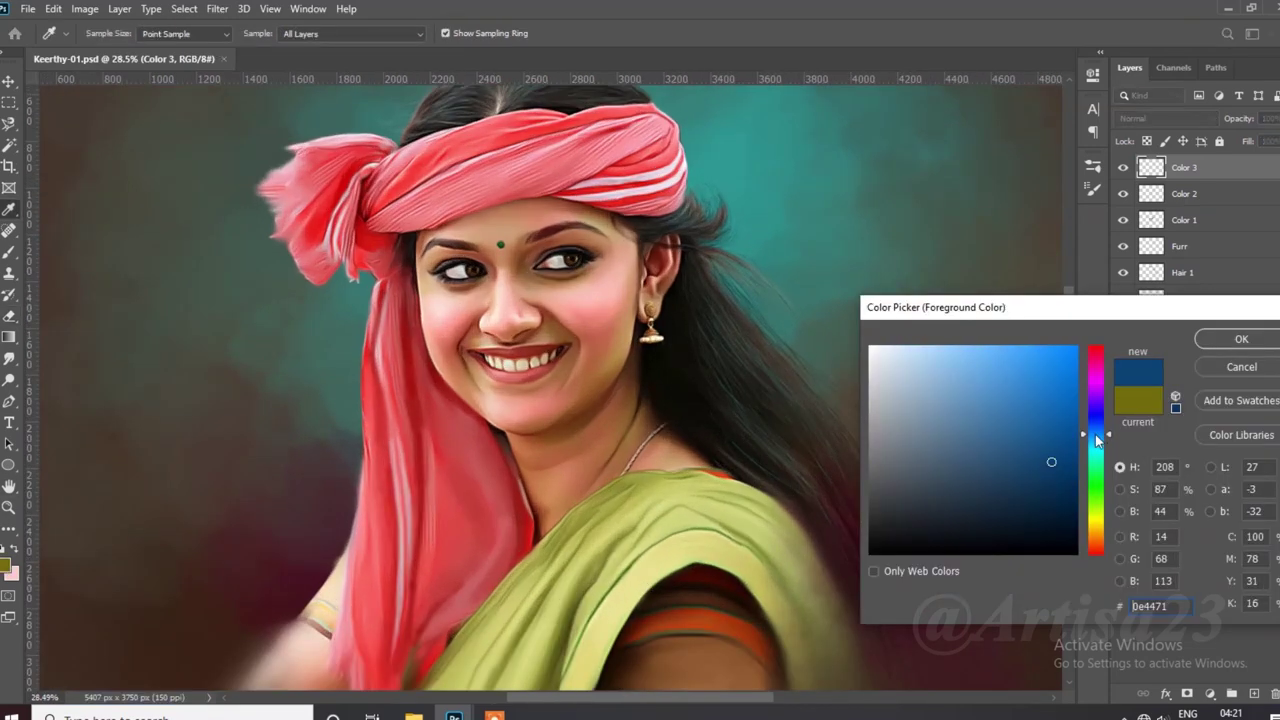
pyautogui.press('Return')
pyautogui.click(1165, 118)
pyautogui.click(1160, 505)
# Step: Brush soft colour over the bluish patches on the cheek and chin
pyautogui.press('b')
pyautogui.scroll(1, 511, 318)
pyautogui.scroll(1, 595, 271)
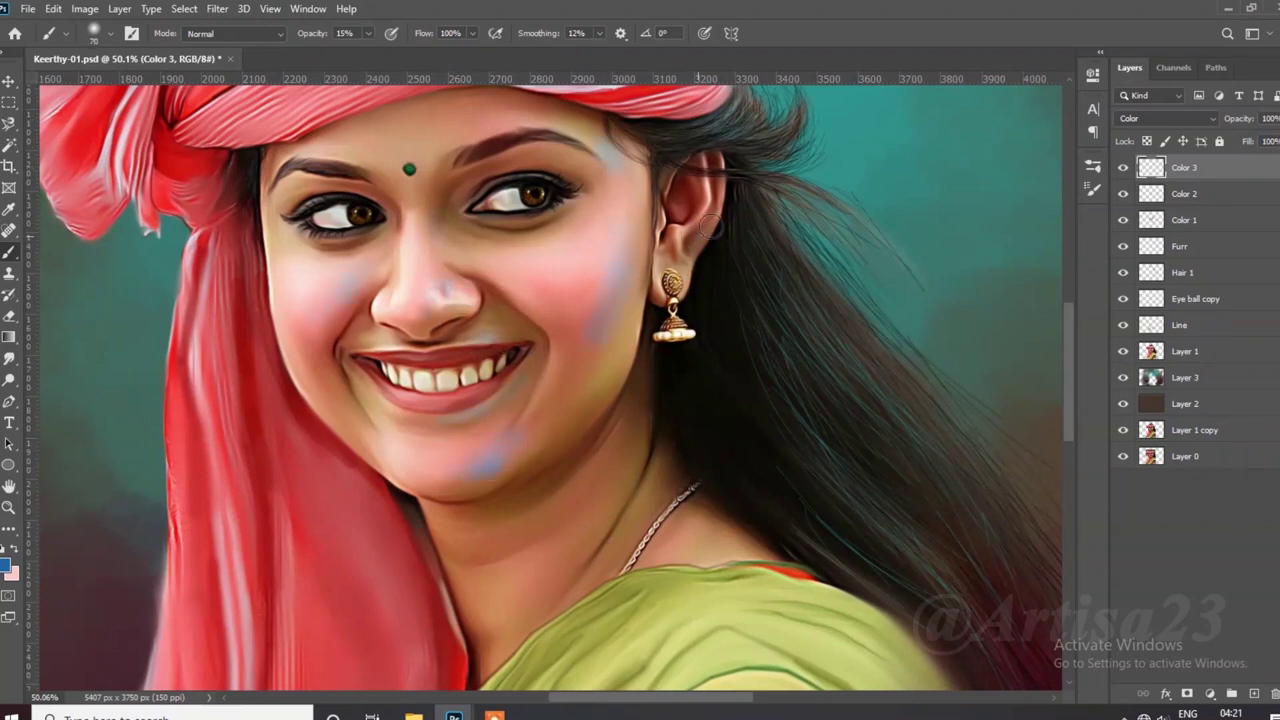
pyautogui.scroll(-1, 356, 239)
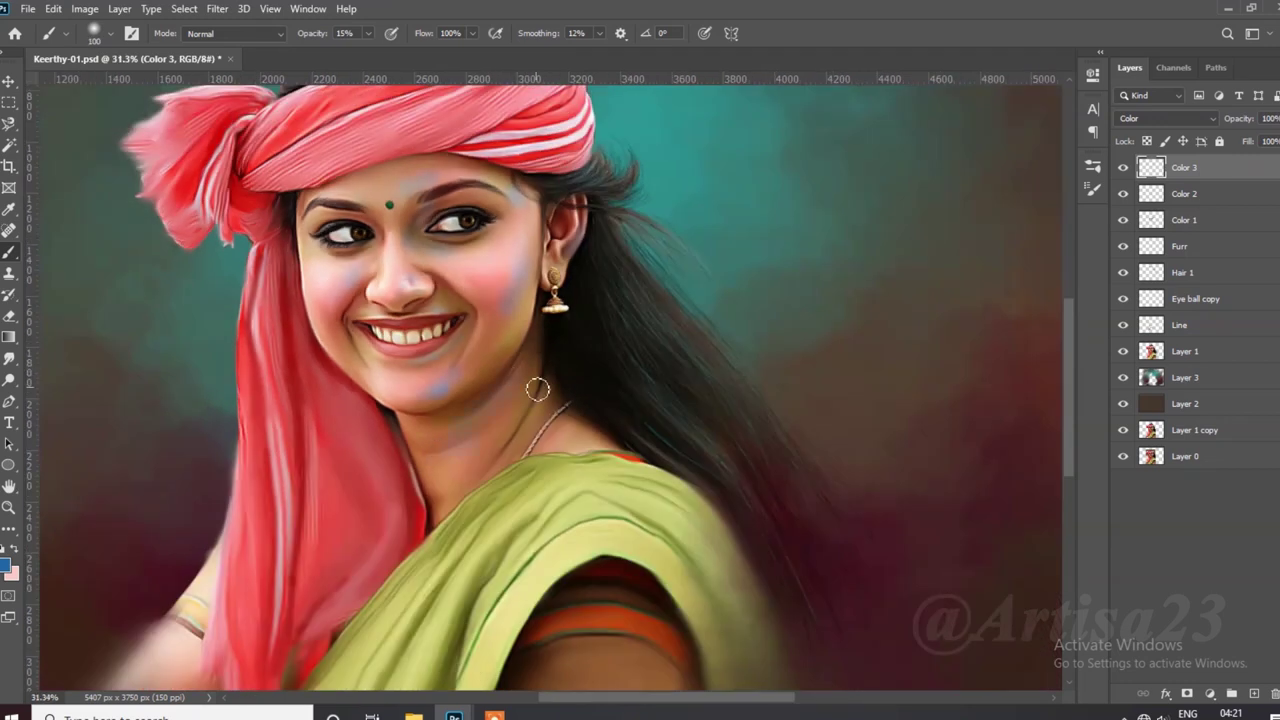
pyautogui.scroll(-1, 538, 389)
pyautogui.scroll(-1, 534, 377)
pyautogui.scroll(-1, 534, 362)
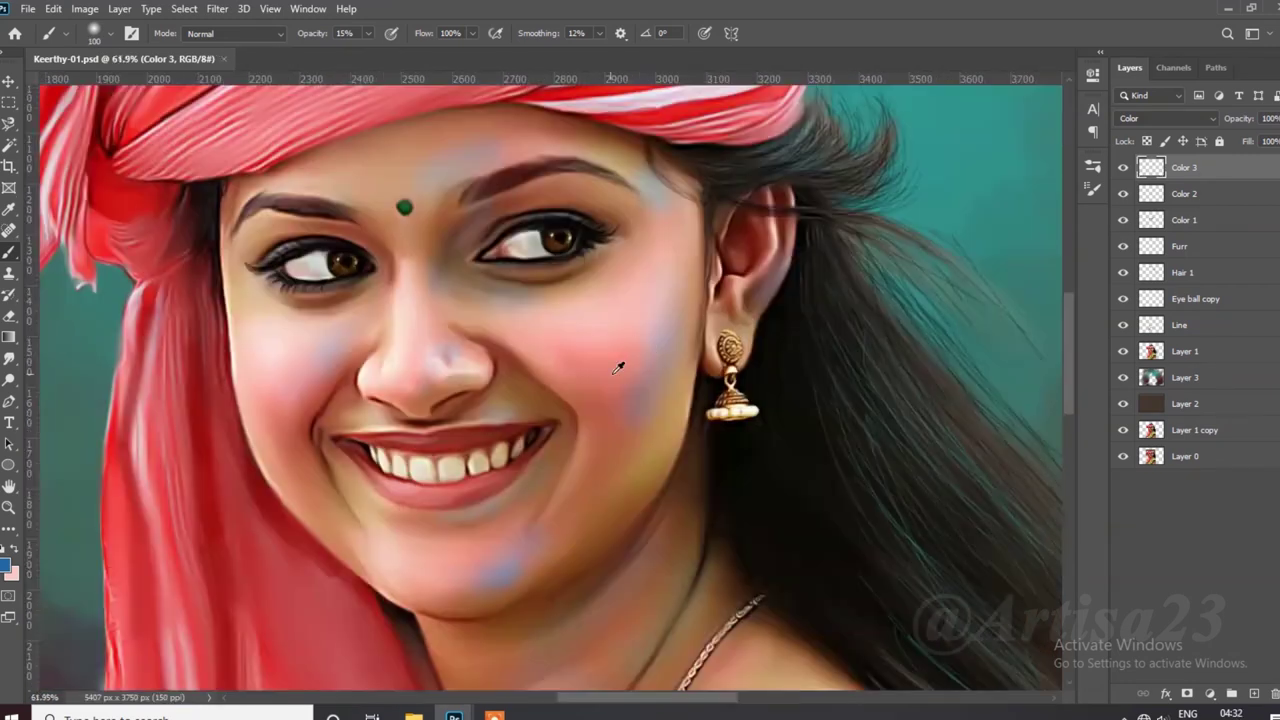
# Step: Alternate Eraser and Brush to blend the colour patches into the skin
pyautogui.press('e')
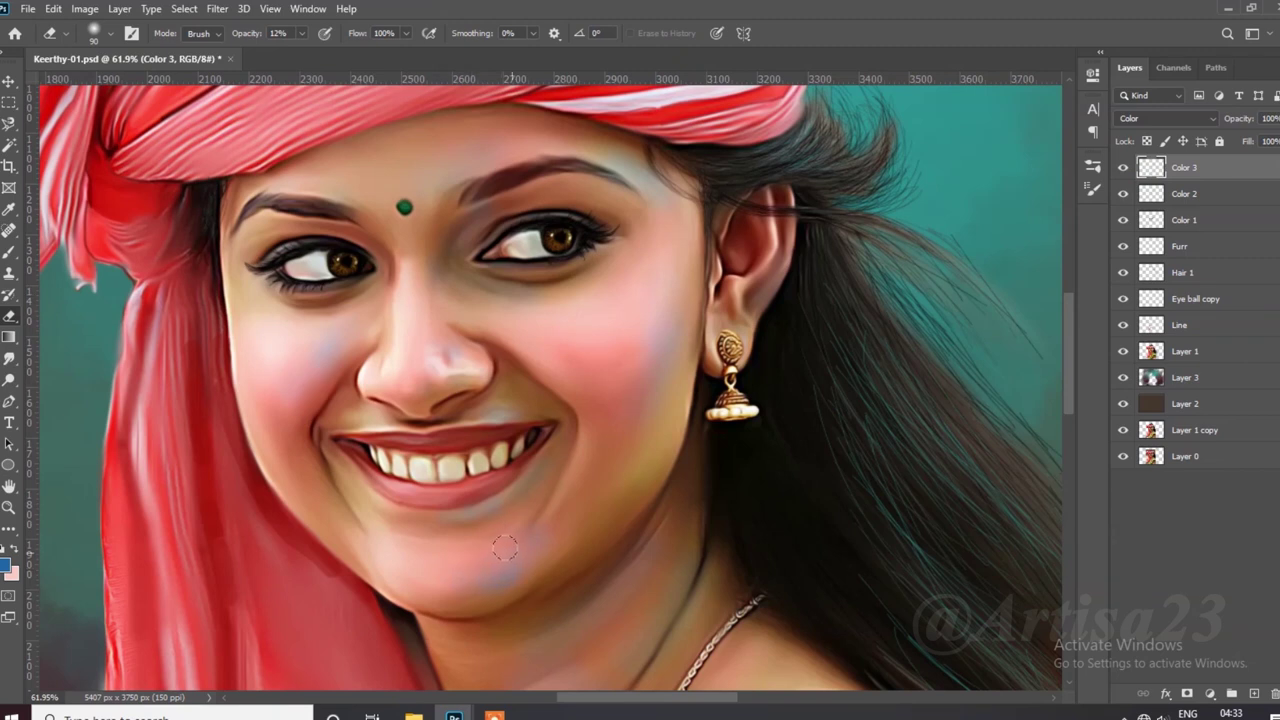
pyautogui.press('b')
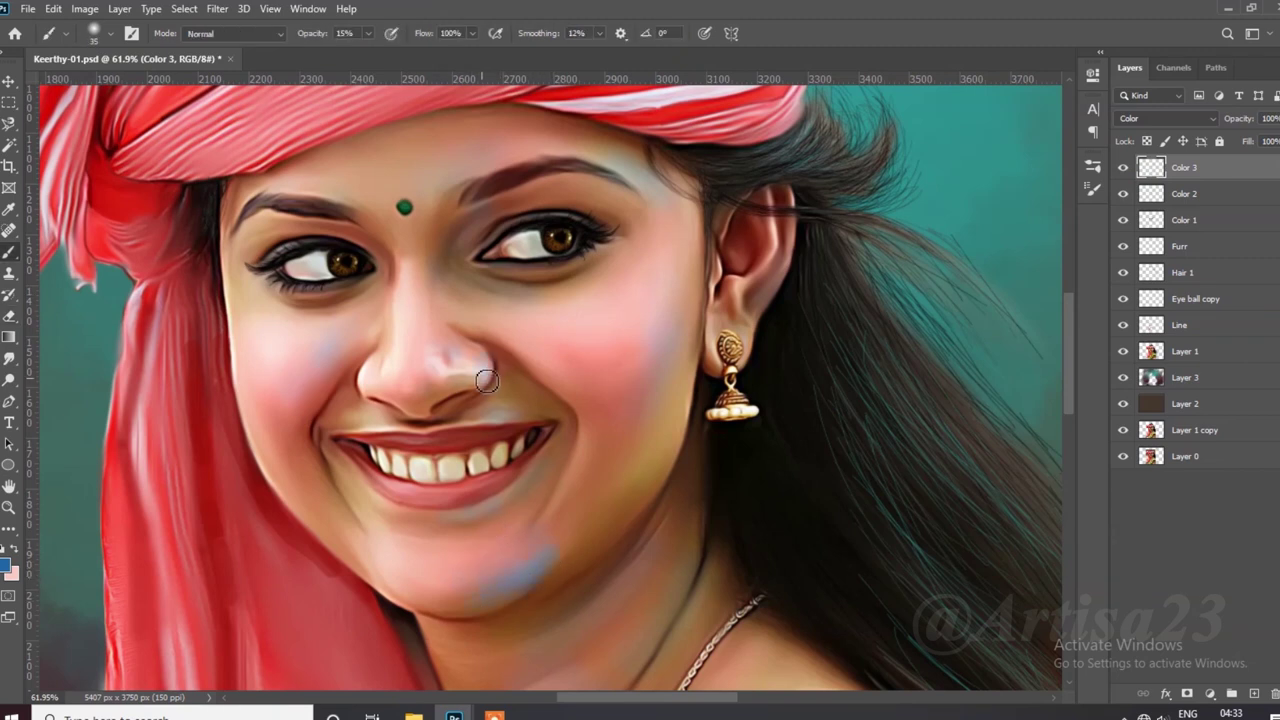
pyautogui.press('e')
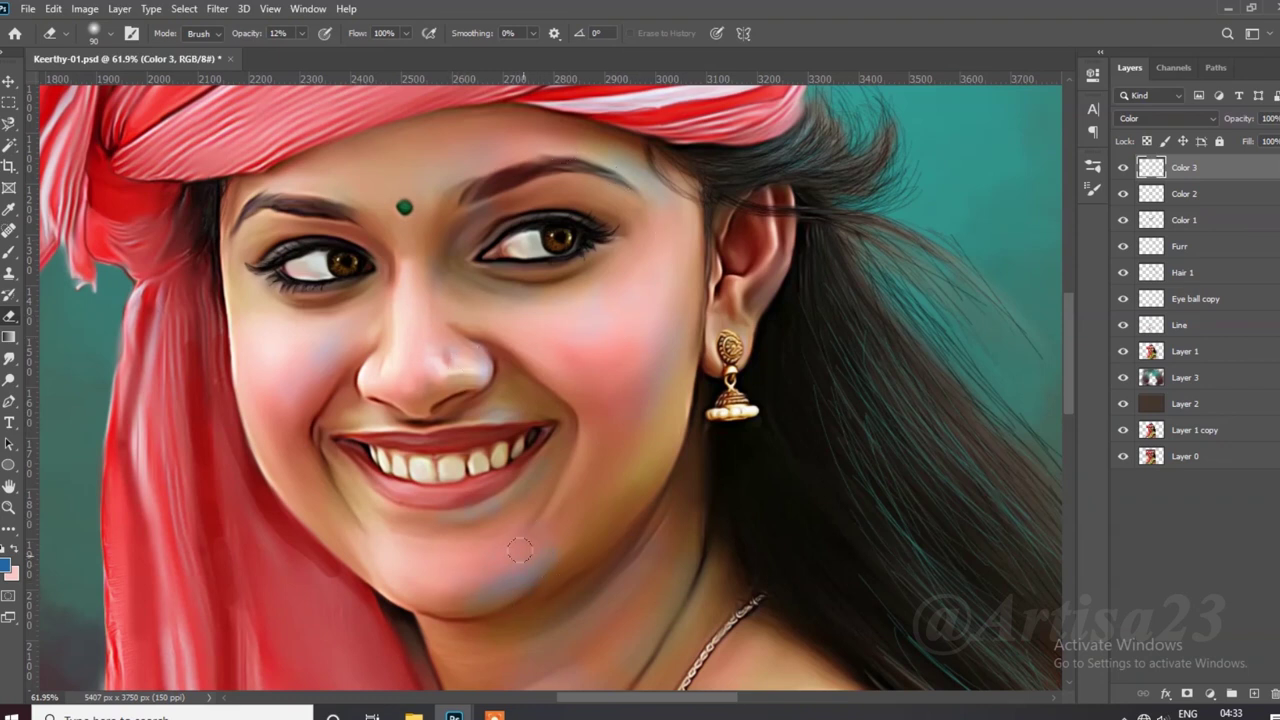
pyautogui.scroll(-2, 565, 503)
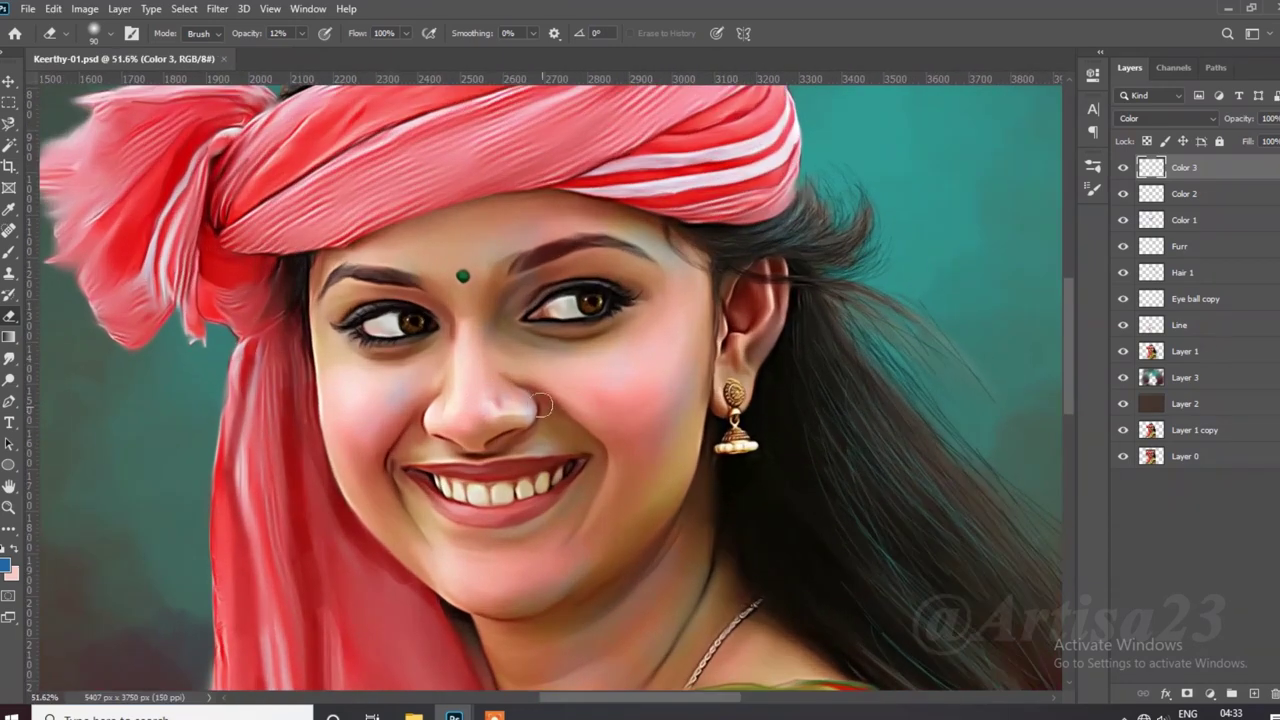
pyautogui.scroll(-2, 565, 379)
pyautogui.scroll(2, 565, 379)
# Step: Adjust the brush size and keep softening the remaining colour patches
pyautogui.hotkey('alt', '[')
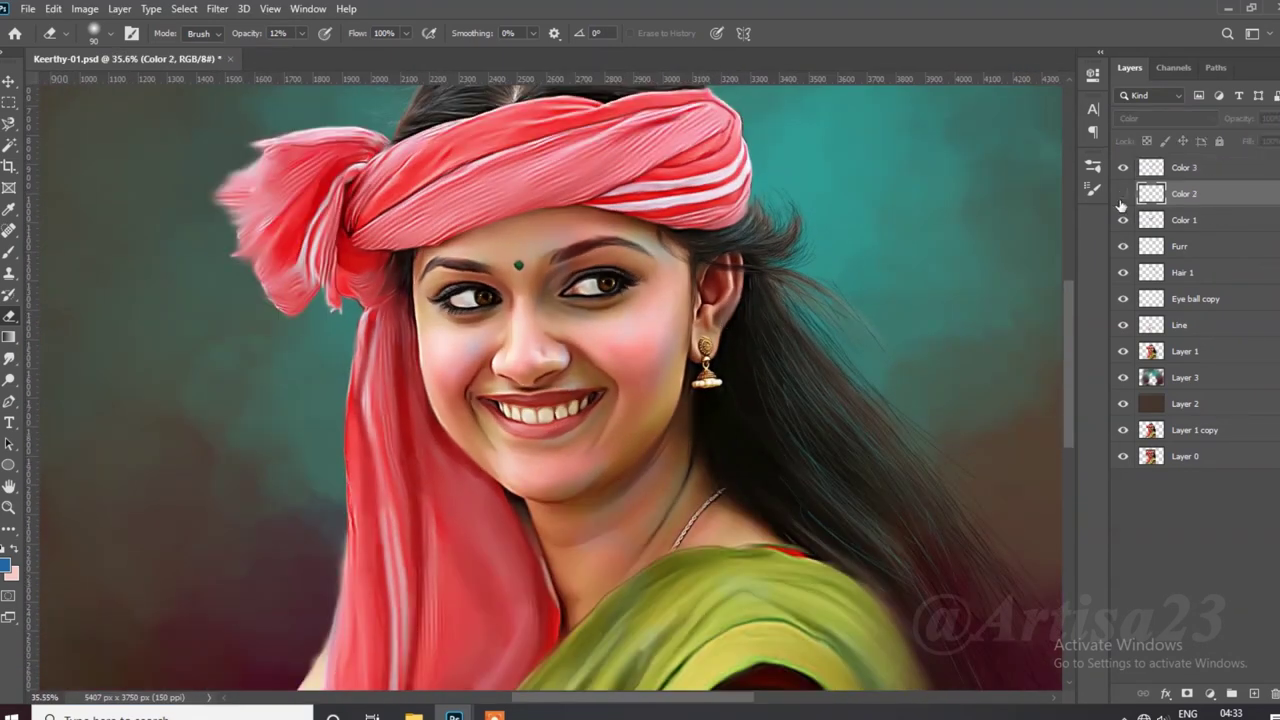
pyautogui.scroll(2, 541, 351)
pyautogui.scroll(1, 541, 351)
pyautogui.scroll(-4, 465, 410)
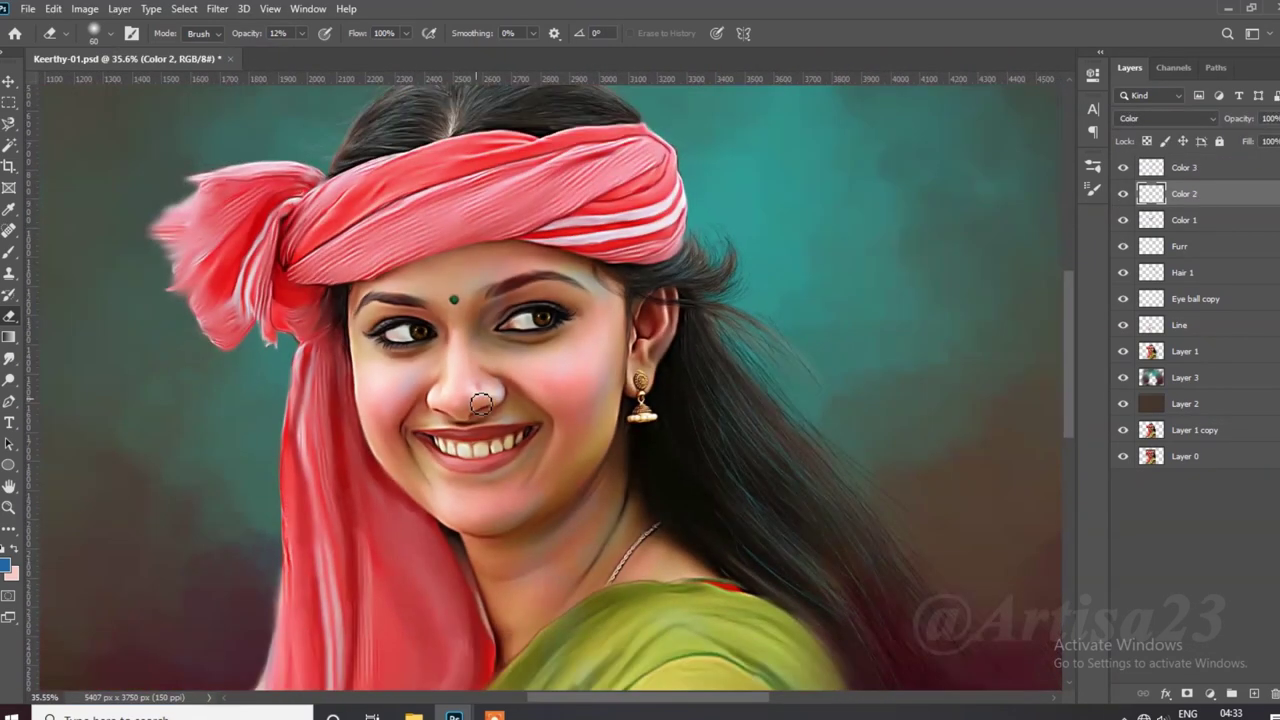
pyautogui.scroll(-1, 520, 405)
pyautogui.scroll(1, 563, 406)
pyautogui.hotkey('alt', ']')
pyautogui.press('b')
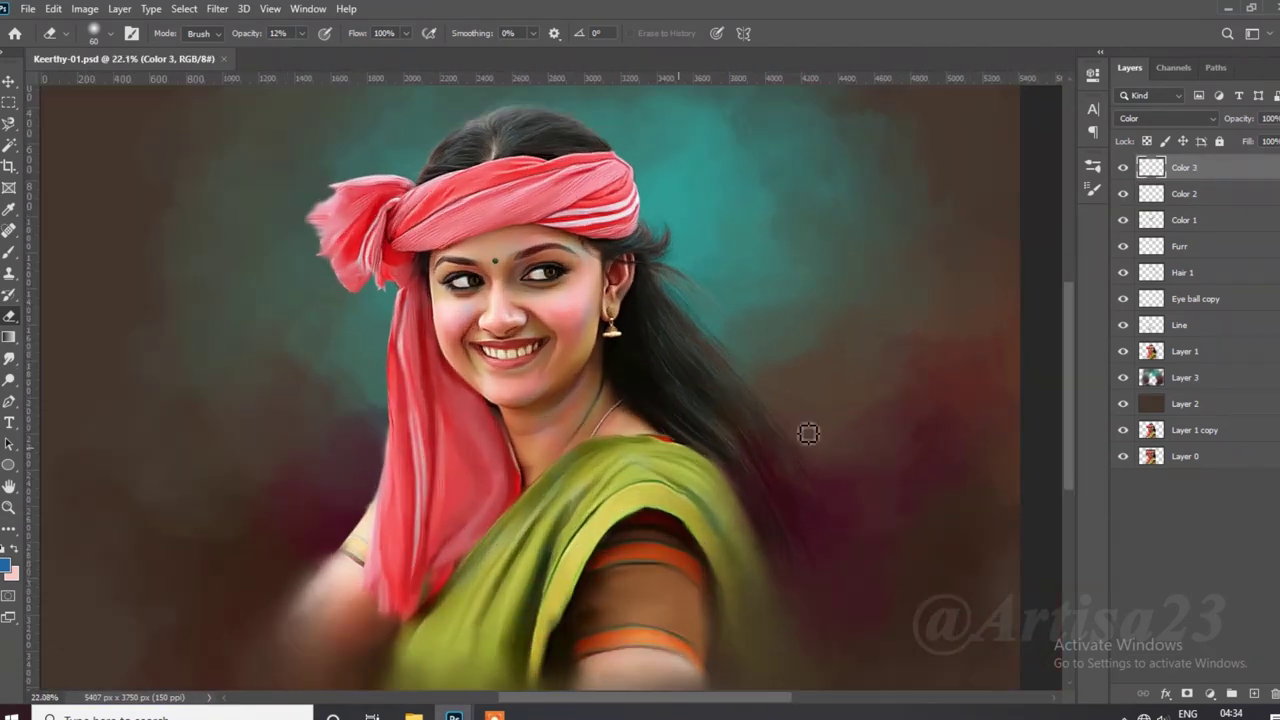
pyautogui.scroll(1, 808, 434)
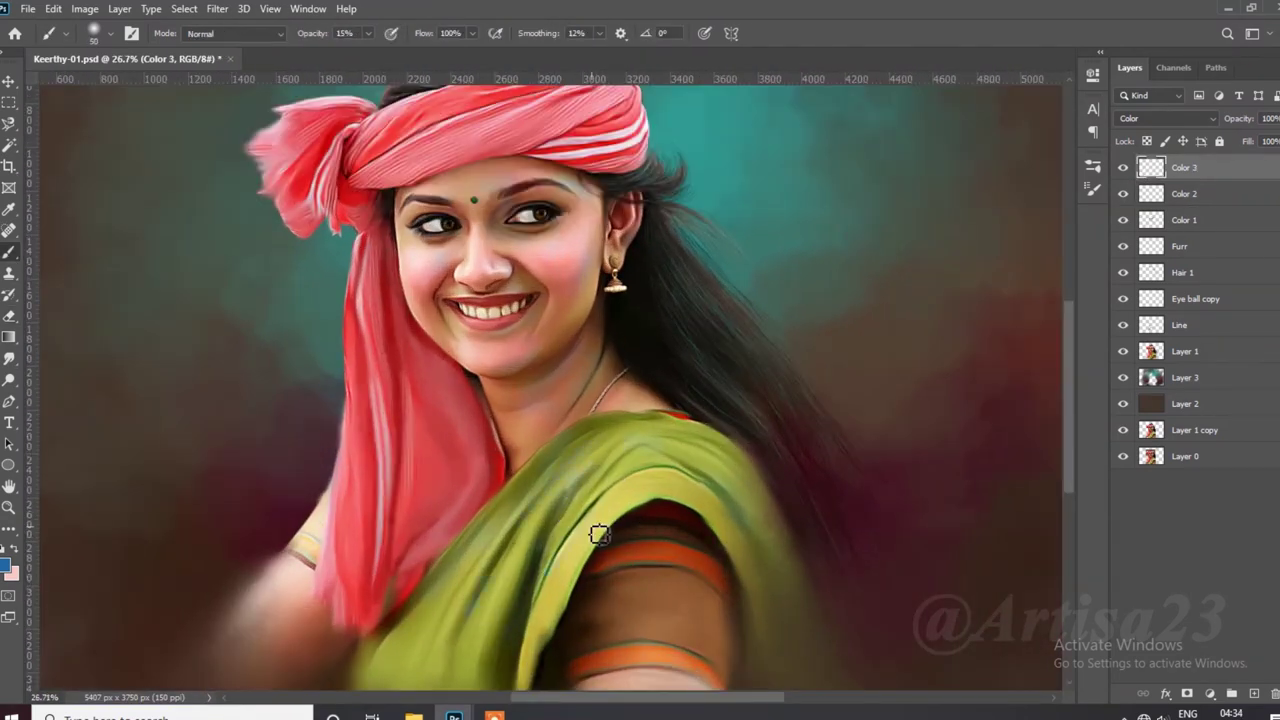
pyautogui.scroll(-2, 446, 608)
# Step: Add a new empty layer named Lips at the top of the stack
pyautogui.scroll(1, 446, 608)
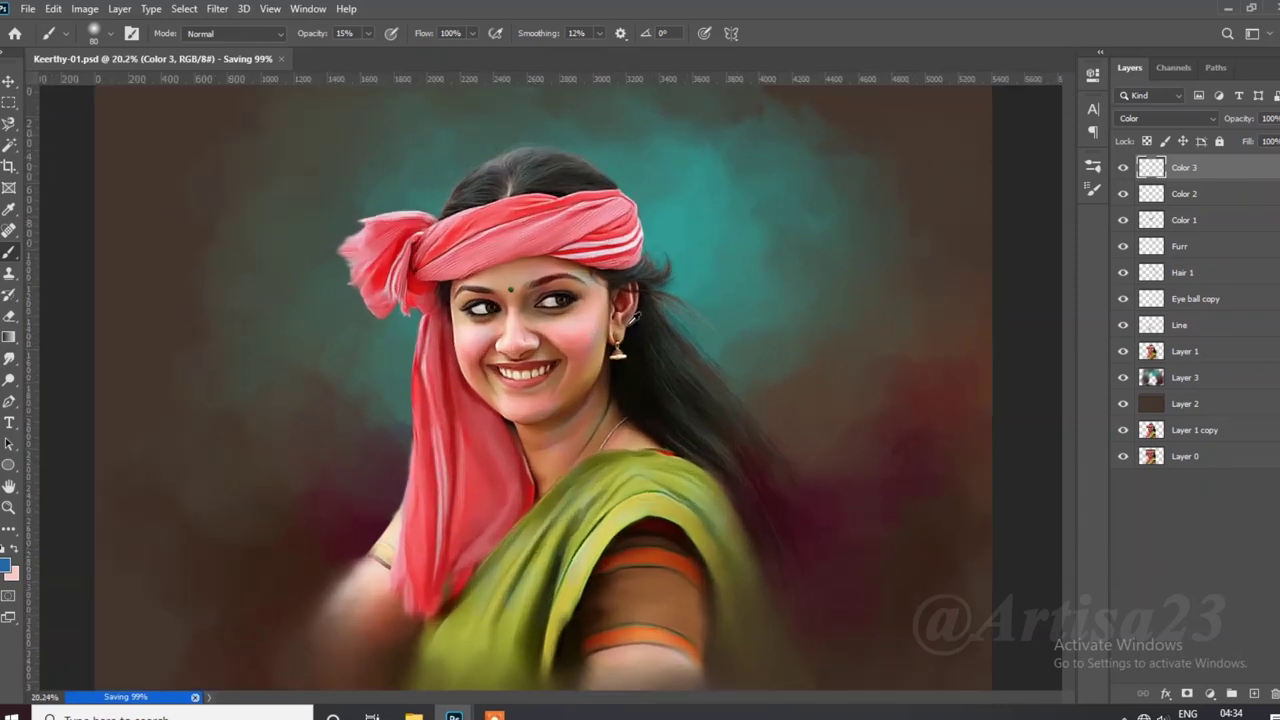
pyautogui.click(1199, 186)
pyautogui.hotkey('ctrl', 'shift', 'alt', 'n')
pyautogui.write('ps')
pyautogui.press('Return')
pyautogui.scroll(1, 575, 373)
pyautogui.press('i')
pyautogui.click(8, 566)
# Step: Sample a dark red from the lips and paint the upper and lower lips
pyautogui.click(500, 388)
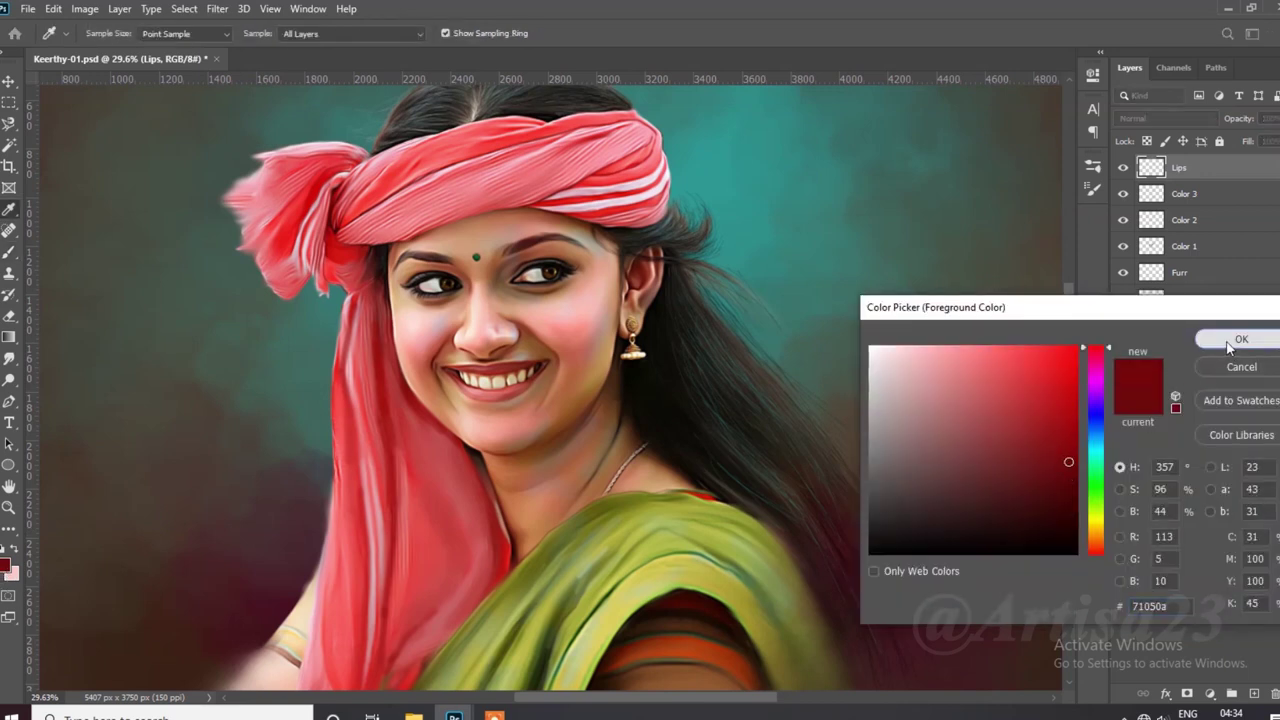
pyautogui.click(1230, 345)
pyautogui.press('b')
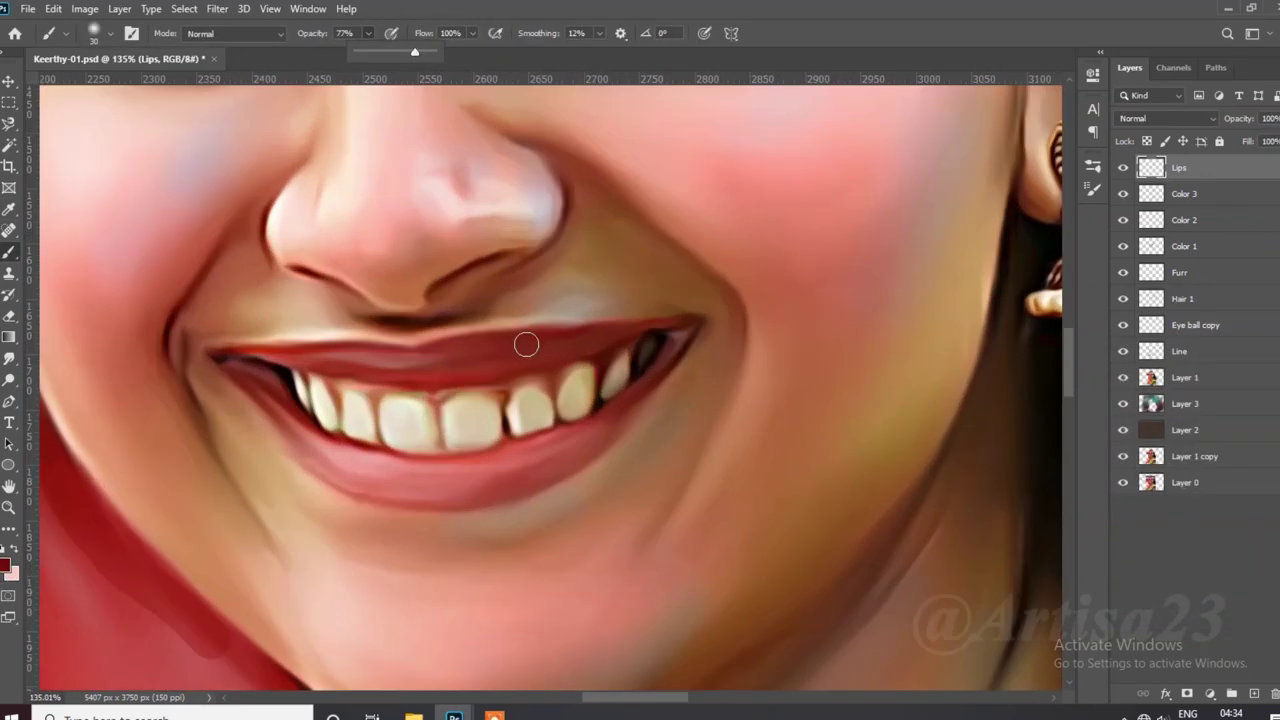
pyautogui.moveTo(526, 343); pyautogui.dragTo(715, 323)
pyautogui.moveTo(651, 386)
pyautogui.mouseDown()
pyautogui.moveTo(586, 437)
pyautogui.moveTo(480, 470)
pyautogui.moveTo(400, 475)
pyautogui.moveTo(417, 466)
pyautogui.moveTo(314, 449)
pyautogui.moveTo(278, 385)
pyautogui.moveTo(380, 486)
pyautogui.moveTo(417, 503)
pyautogui.mouseUp()
# Step: Refine the upper lip highlight and edge near the teeth with a smaller brush
pyautogui.press('[')
pyautogui.press('[')
pyautogui.press('[')
pyautogui.press(']')
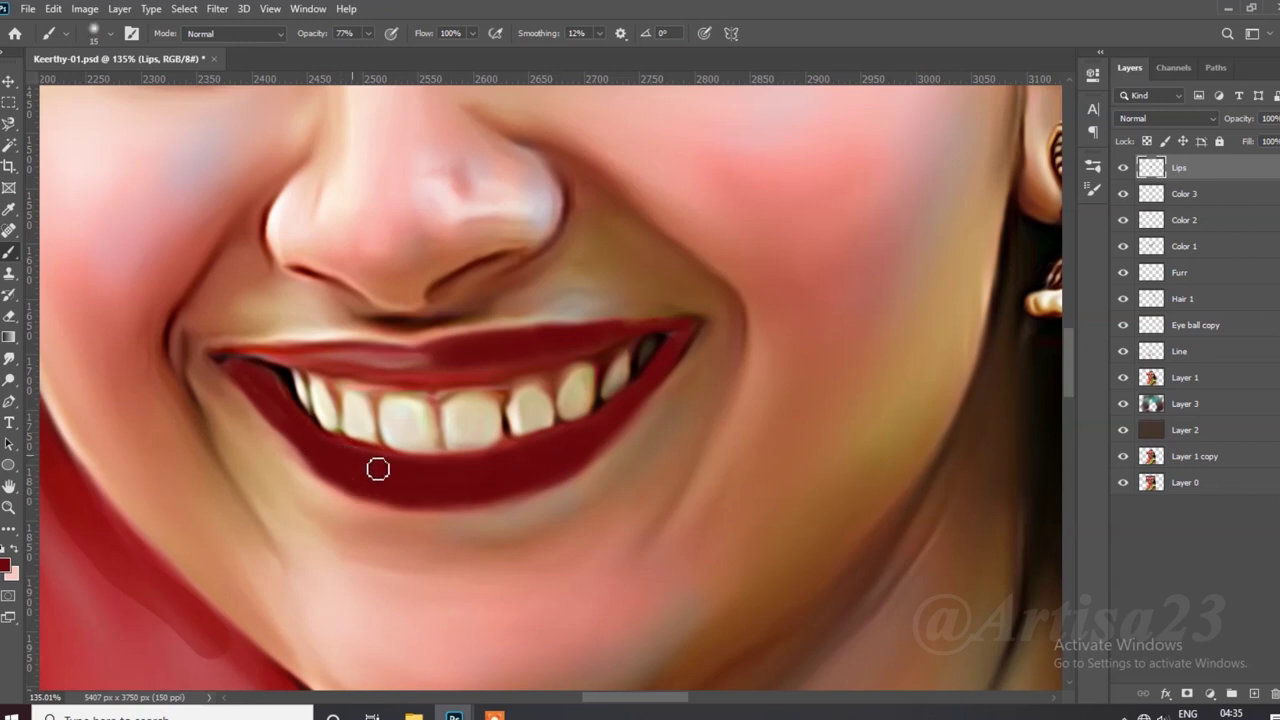
pyautogui.moveTo(517, 371)
pyautogui.mouseDown()
pyautogui.moveTo(363, 360)
pyautogui.moveTo(300, 372)
pyautogui.mouseUp()
pyautogui.press('[')
pyautogui.press('[')
pyautogui.press('[')
pyautogui.moveTo(524, 384)
pyautogui.mouseDown()
pyautogui.moveTo(223, 360)
pyautogui.moveTo(353, 362)
pyautogui.mouseUp()
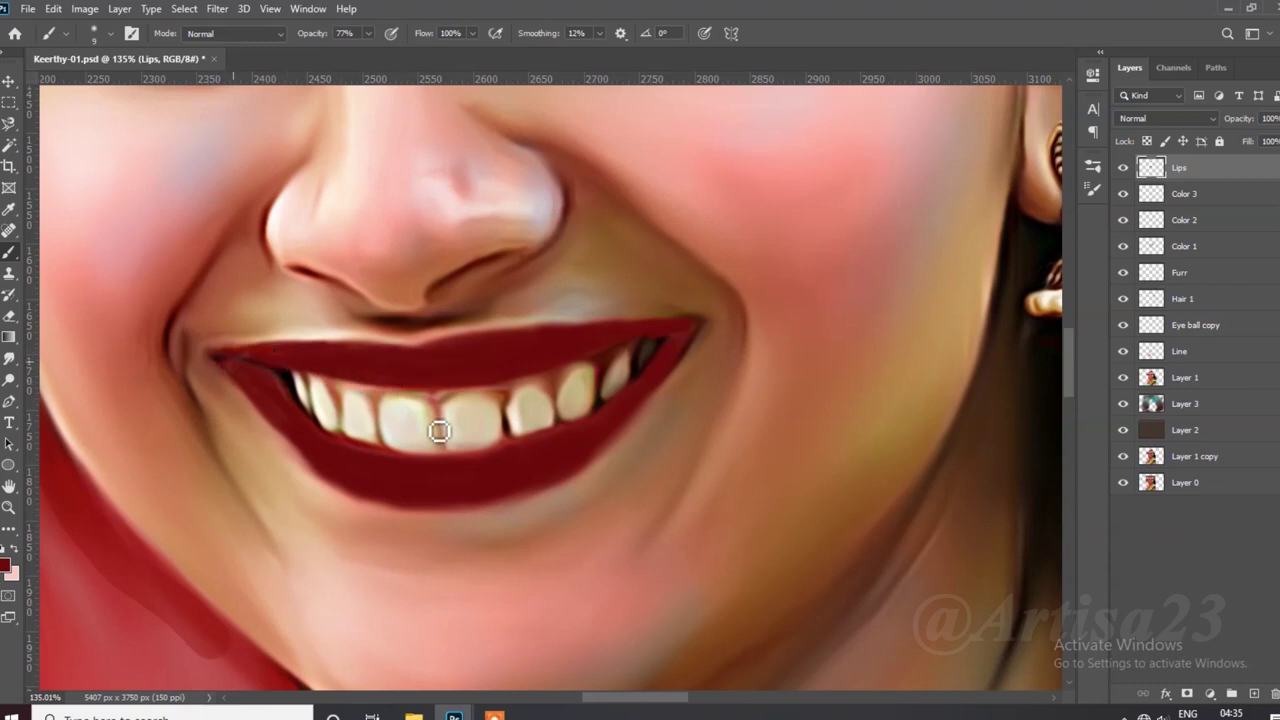
pyautogui.scroll(-5, 439, 431)
# Step: Set the Lips layer to Soft Light blend mode and save the painting
pyautogui.click(1167, 118)
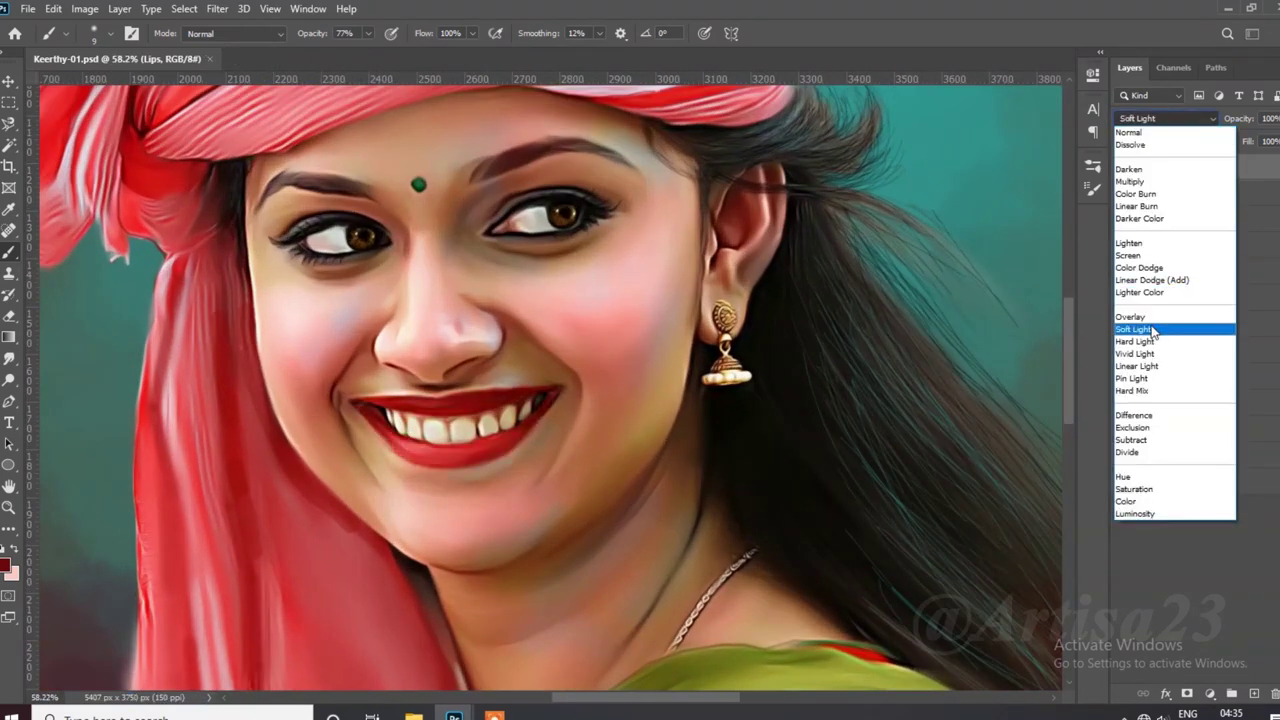
pyautogui.click(1153, 330)
pyautogui.press('v')
pyautogui.scroll(-3, 480, 323)
pyautogui.scroll(1, 480, 323)
pyautogui.hotkey('ctrl', 's')
# Step: Shift the lips' hue to -50 with Hue/Saturation
pyautogui.hotkey('ctrl', 'u')
pyautogui.moveTo(819, 298)
pyautogui.mouseDown()
pyautogui.moveTo(757, 298)
pyautogui.moveTo(783, 298)
pyautogui.mouseUp()
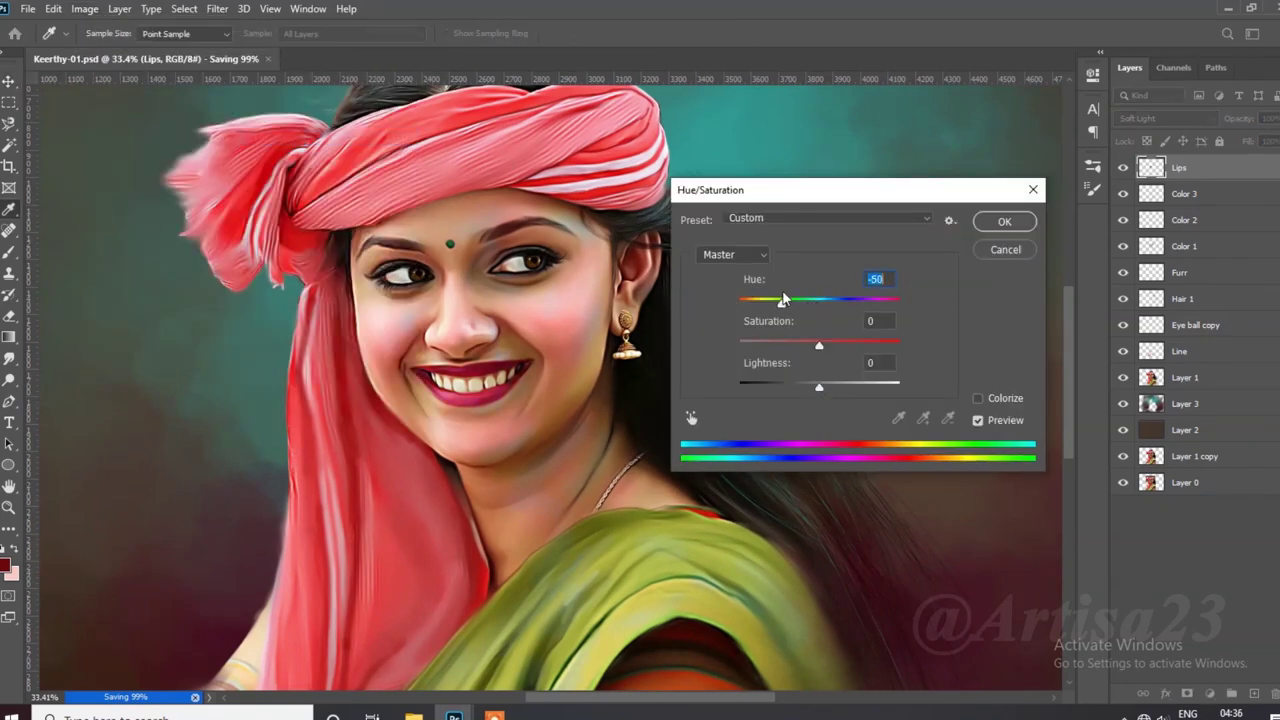
pyautogui.click(1004, 221)
pyautogui.scroll(-2, 616, 314)
pyautogui.scroll(-2, 590, 369)
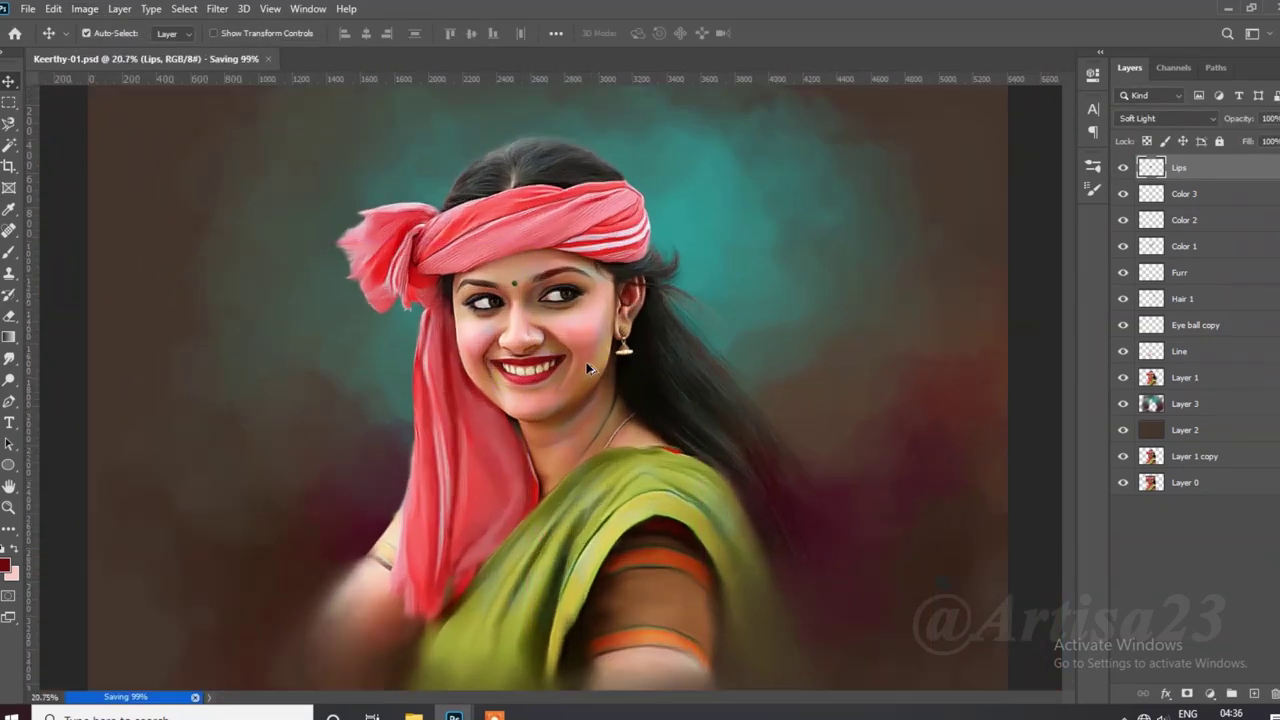
pyautogui.scroll(3, 588, 369)
# Step: Add a new layer named Light and pick a pale pink foreground colour from the painting
pyautogui.hotkey('ctrl', 'shift', 'alt', 'n')
pyautogui.doubleClick(1186, 167)
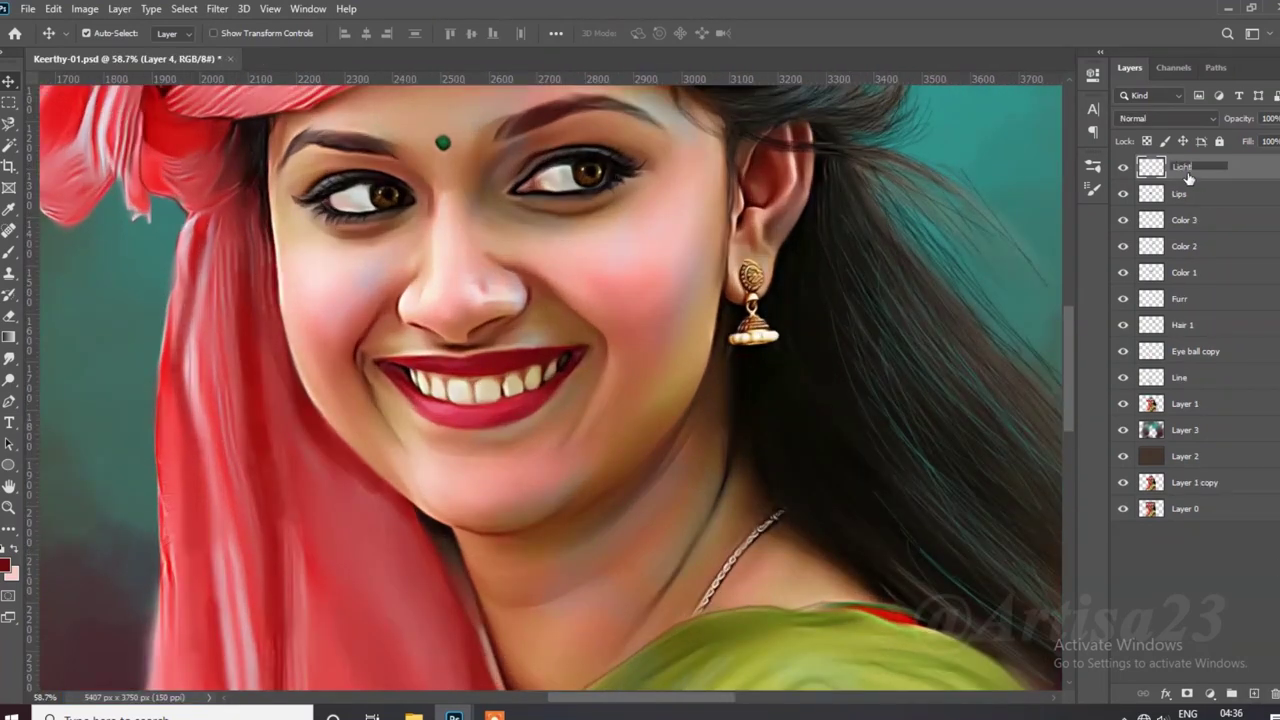
pyautogui.press('Return')
pyautogui.scroll(-2, 539, 240)
pyautogui.click(8, 566)
pyautogui.click(536, 318)
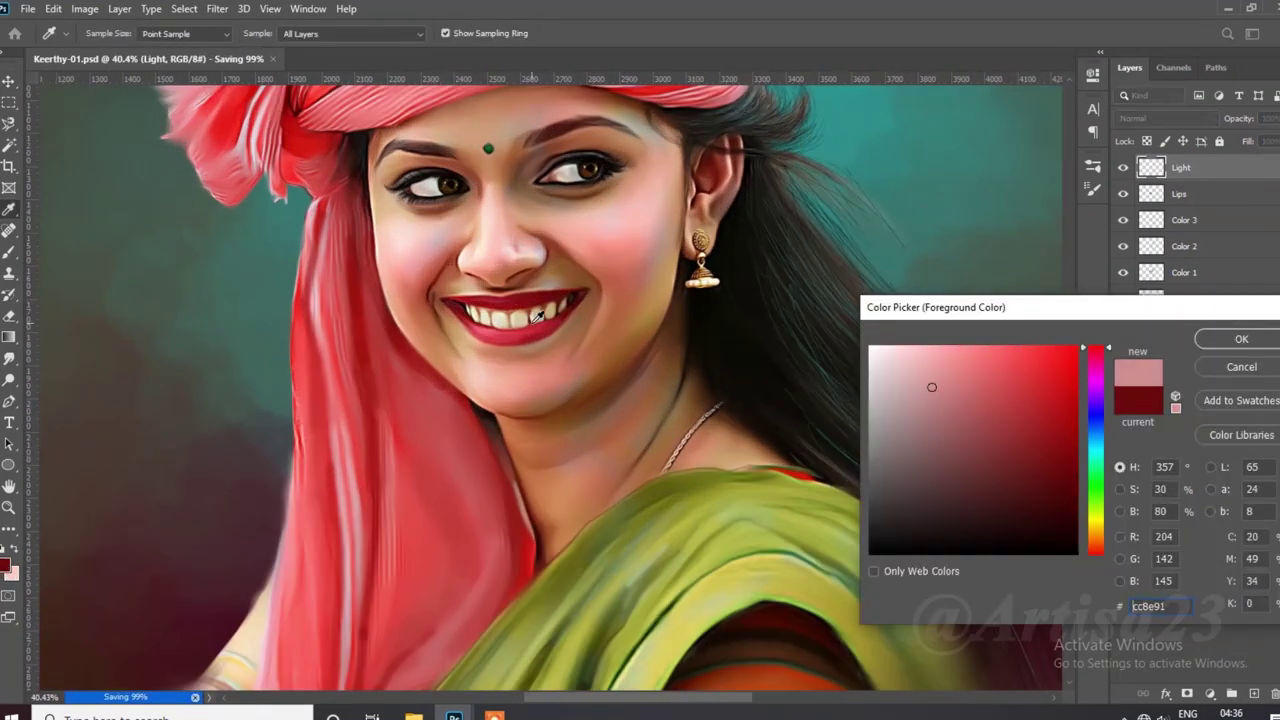
pyautogui.click(1241, 339)
pyautogui.scroll(2, 523, 308)
# Step: Brighten a front tooth with light paint, then shrink the brush and sample a darker edge tone
pyautogui.press('b')
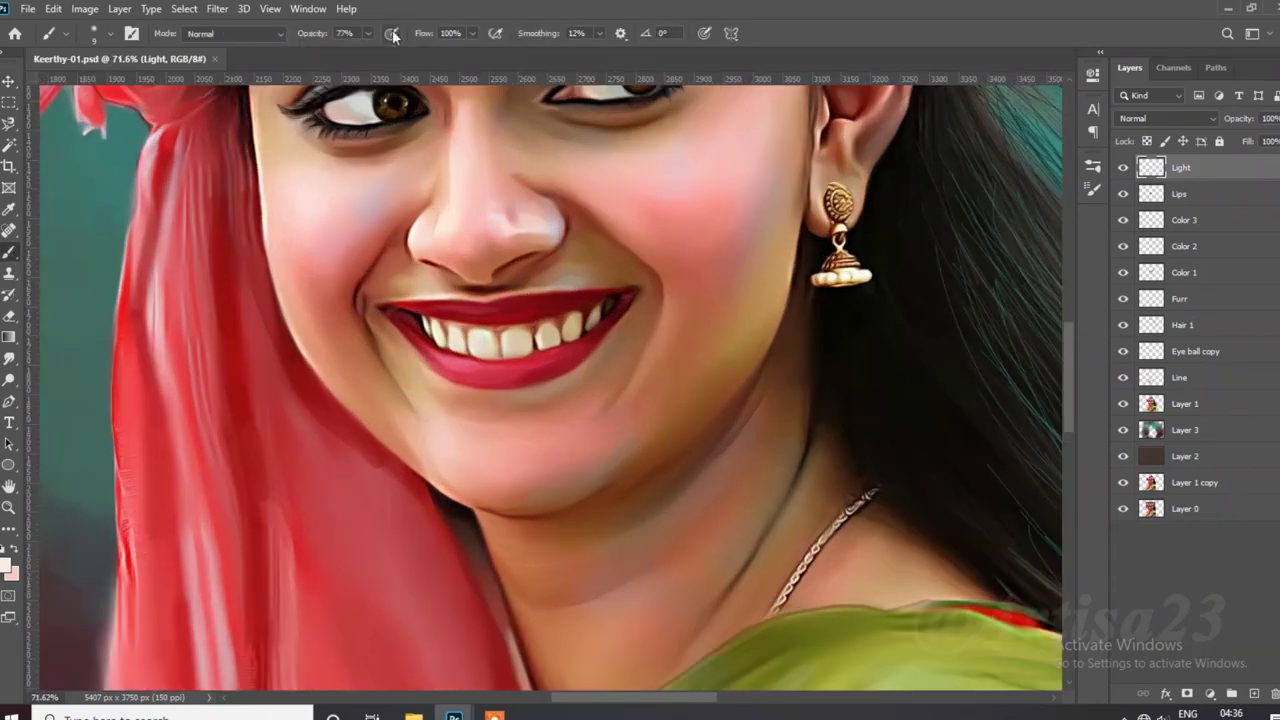
pyautogui.scroll(2, 556, 358)
pyautogui.scroll(2, 523, 356)
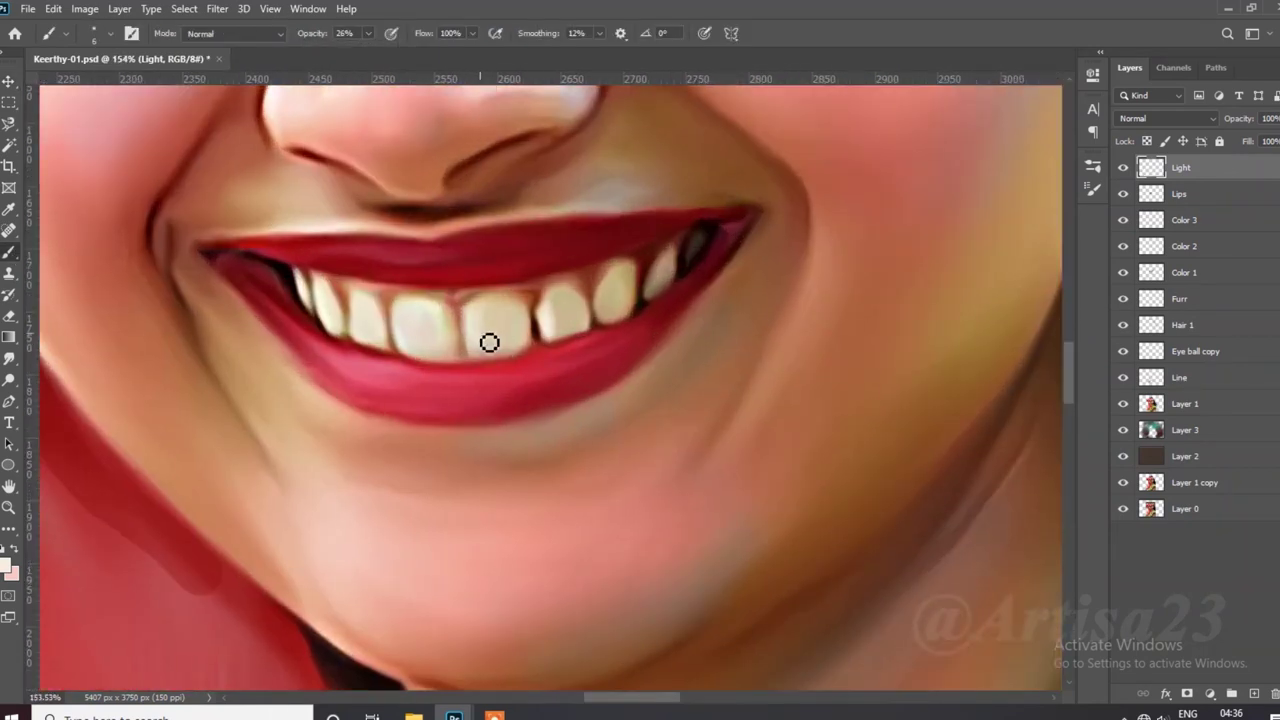
pyautogui.moveTo(560, 329); pyautogui.dragTo(566, 310)
pyautogui.press('[')
pyautogui.scroll(2, 516, 319)
pyautogui.keyDown('alt'); pyautogui.click(664, 257); pyautogui.keyUp('alt')
pyautogui.scroll(2, 255, 300)
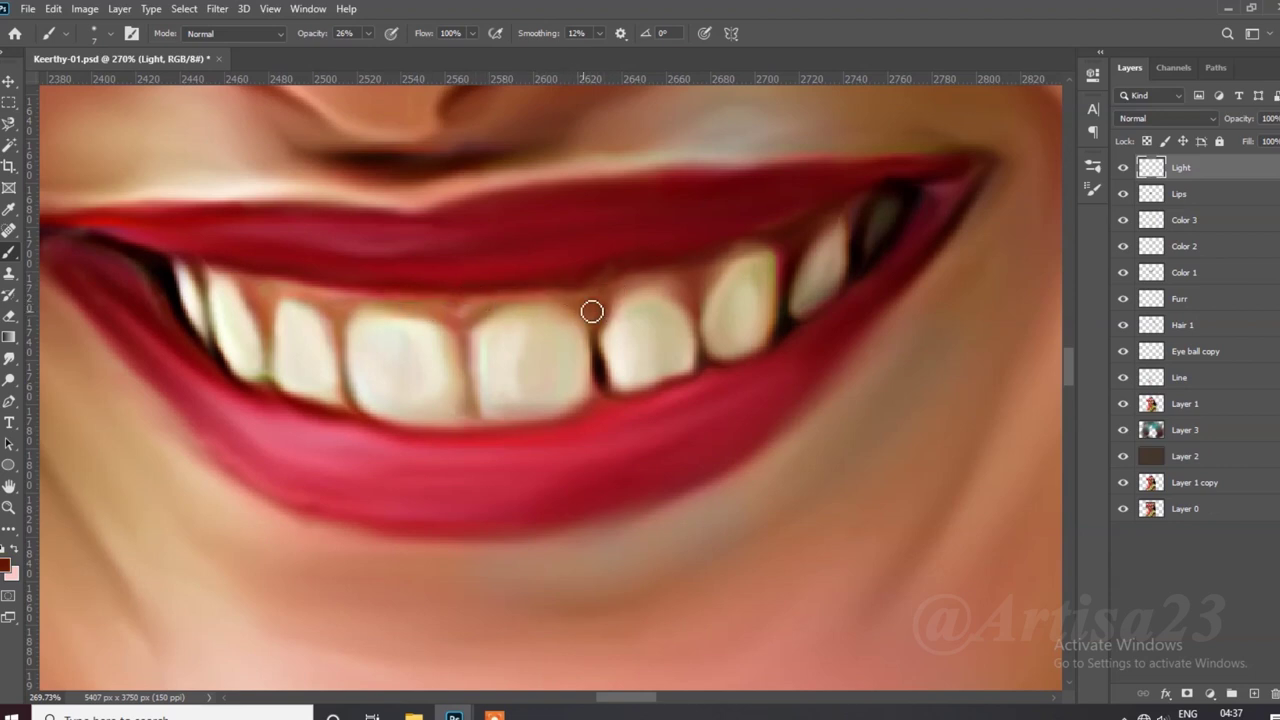
# Step: Save the portrait with the brightened tooth
pyautogui.scroll(-5, 900, 170)
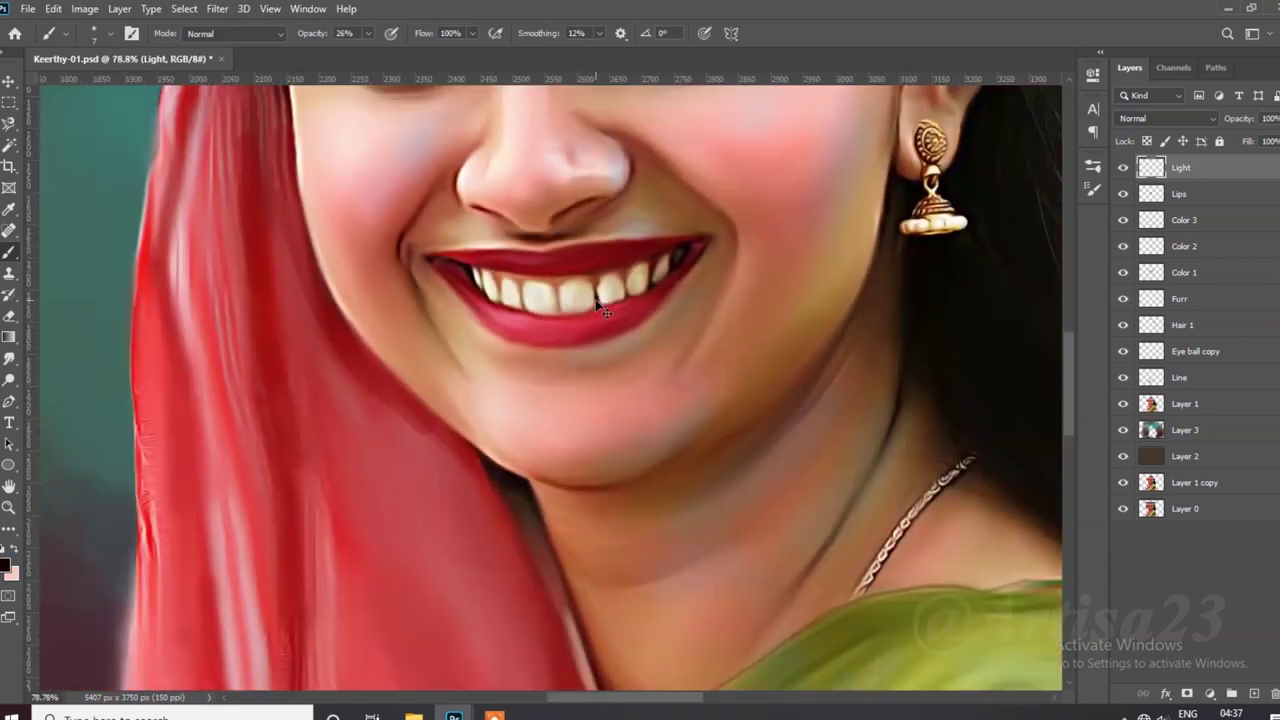
pyautogui.scroll(5, 447, 308)
pyautogui.scroll(-1, 688, 384)
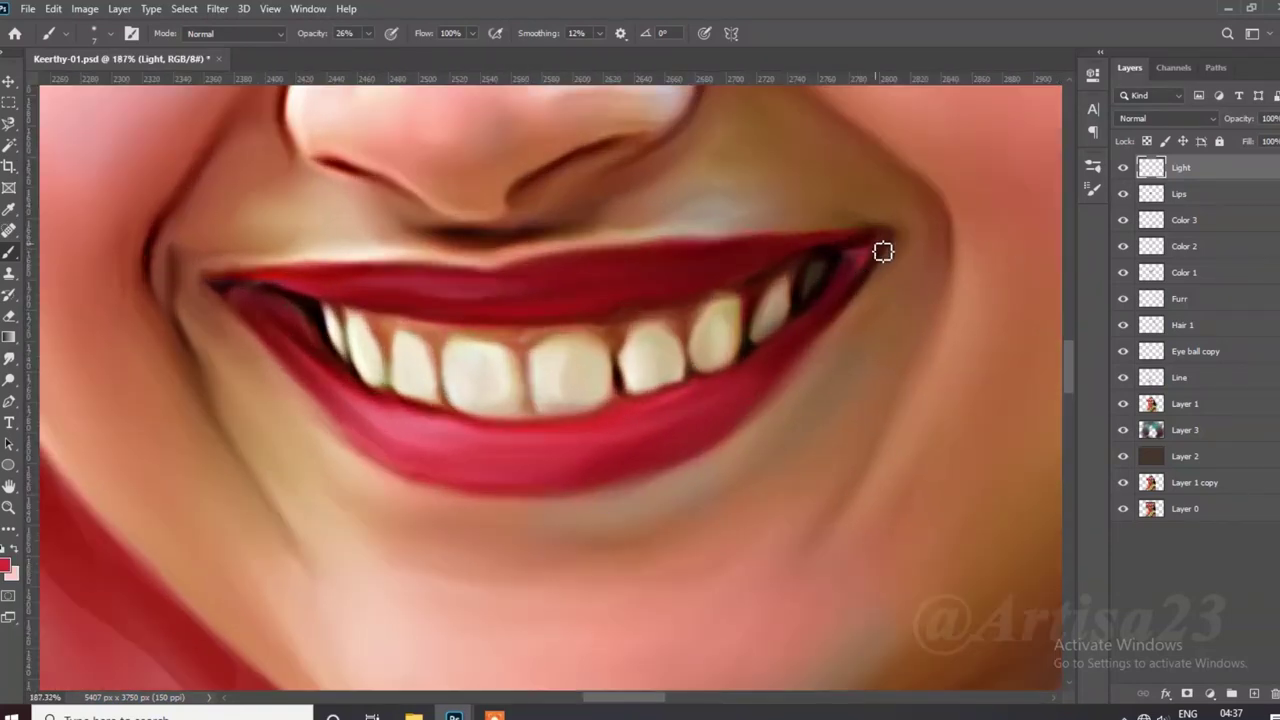
pyautogui.scroll(-2, 866, 305)
pyautogui.scroll(2, 1020, 252)
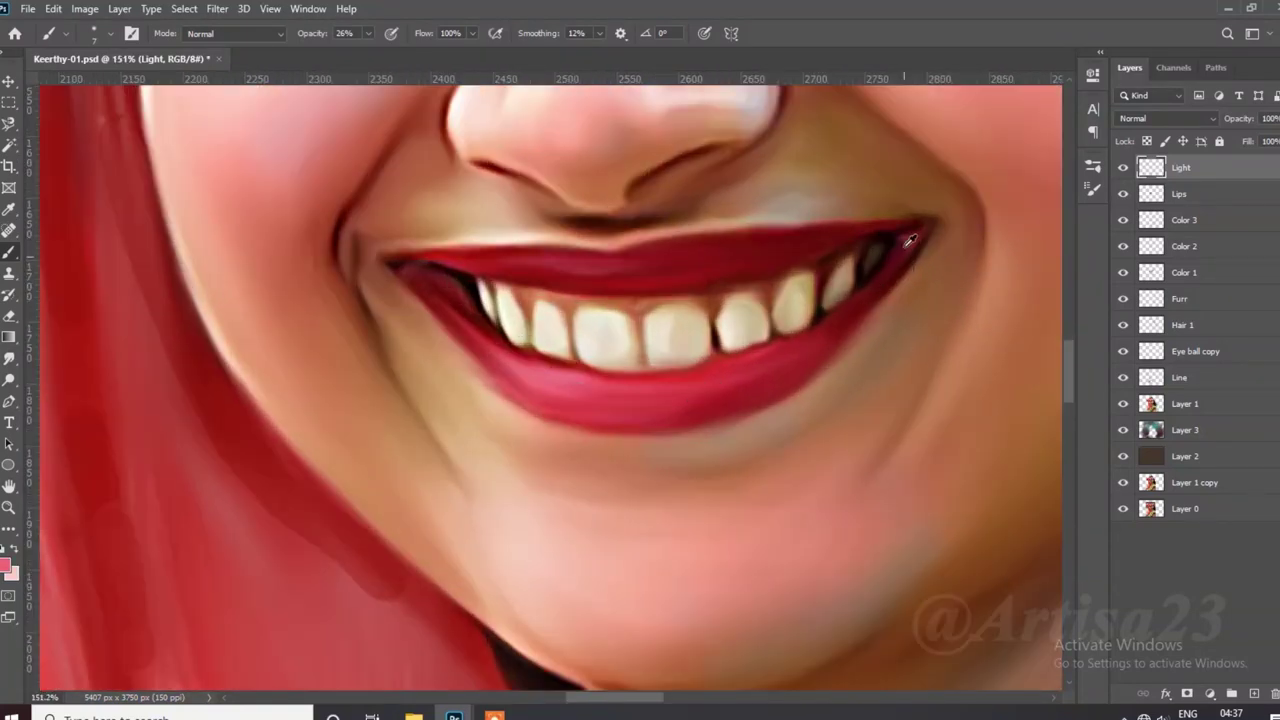
pyautogui.scroll(-3, 909, 257)
pyautogui.scroll(2, 700, 300)
pyautogui.hotkey('ctrl', 's')
# Step: Paint pale highlight strokes along the lower and upper lips on the Light layer
pyautogui.scroll(-2, 654, 314)
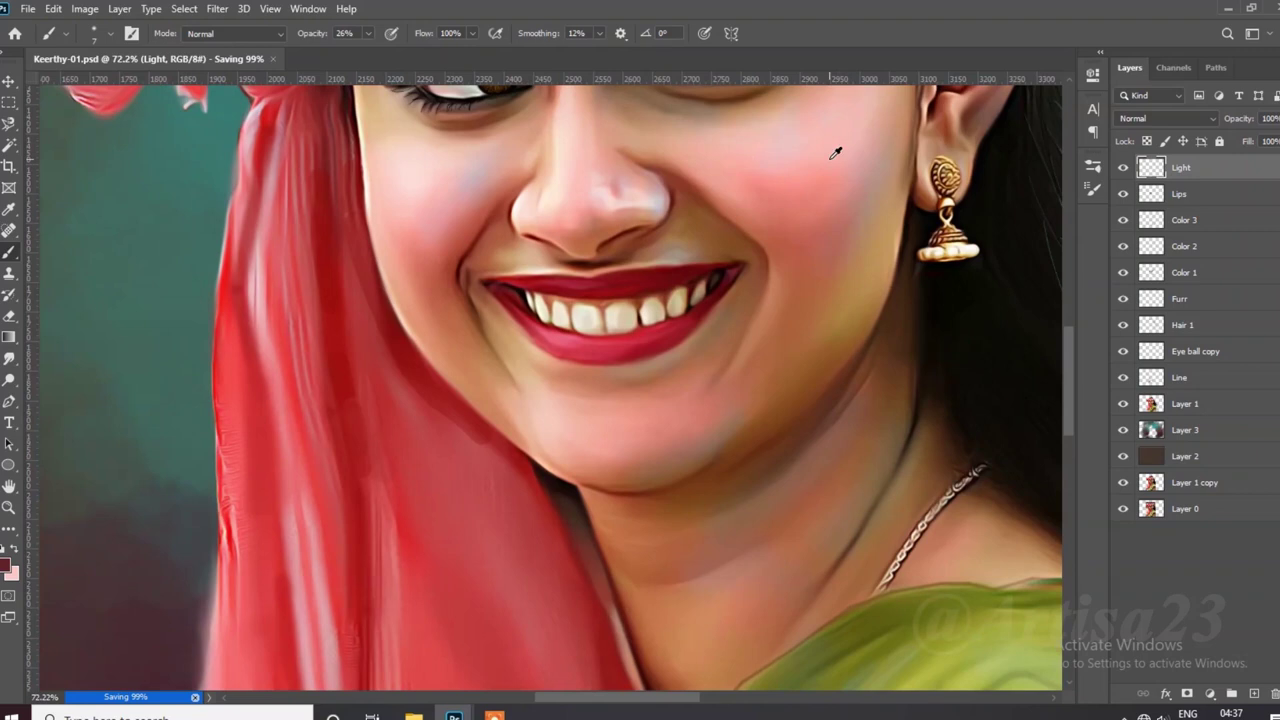
pyautogui.scroll(3, 653, 311)
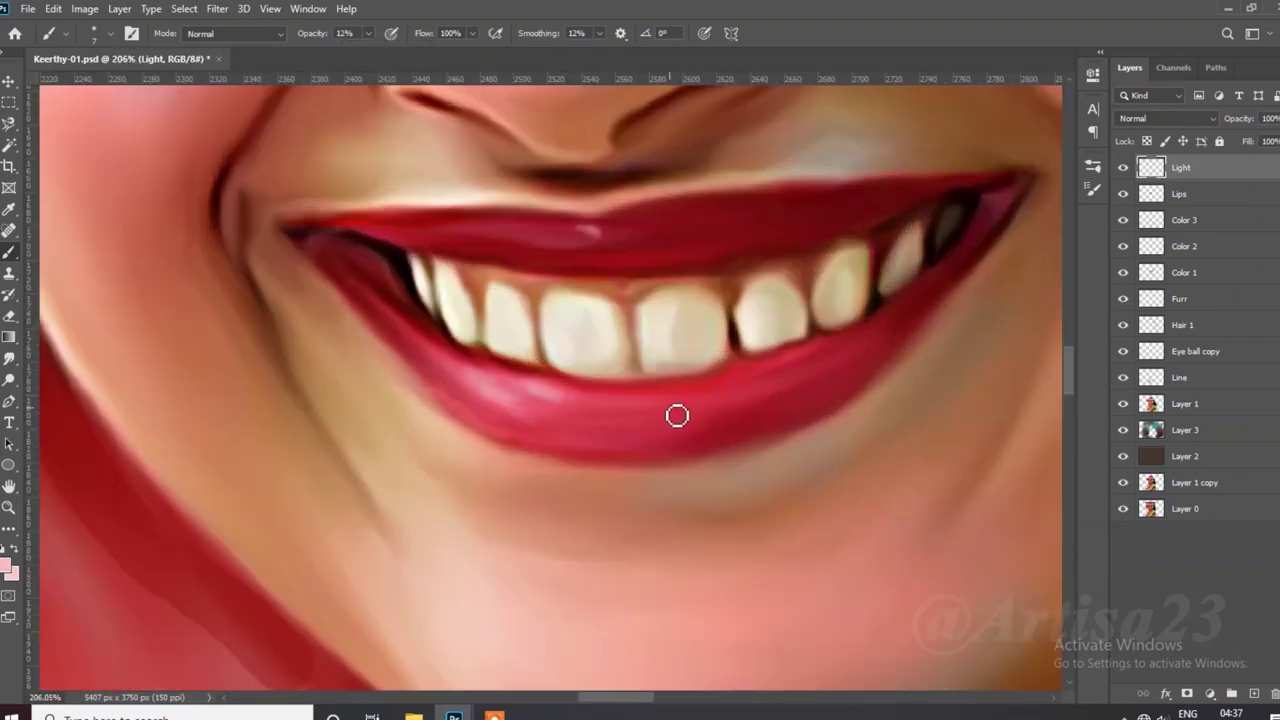
pyautogui.moveTo(677, 415); pyautogui.dragTo(611, 429)
pyautogui.moveTo(560, 240)
pyautogui.mouseDown()
pyautogui.moveTo(620, 251)
pyautogui.moveTo(620, 234)
pyautogui.moveTo(463, 221)
pyautogui.mouseUp()
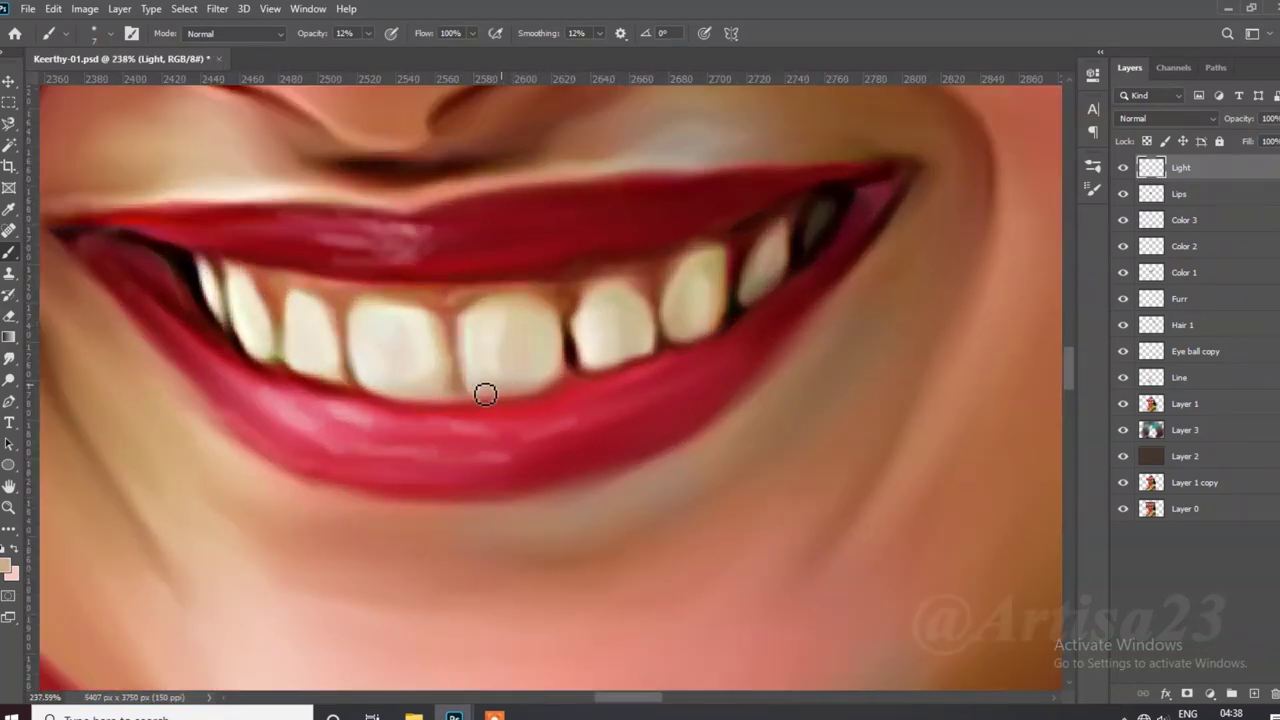
pyautogui.scroll(2, 571, 397)
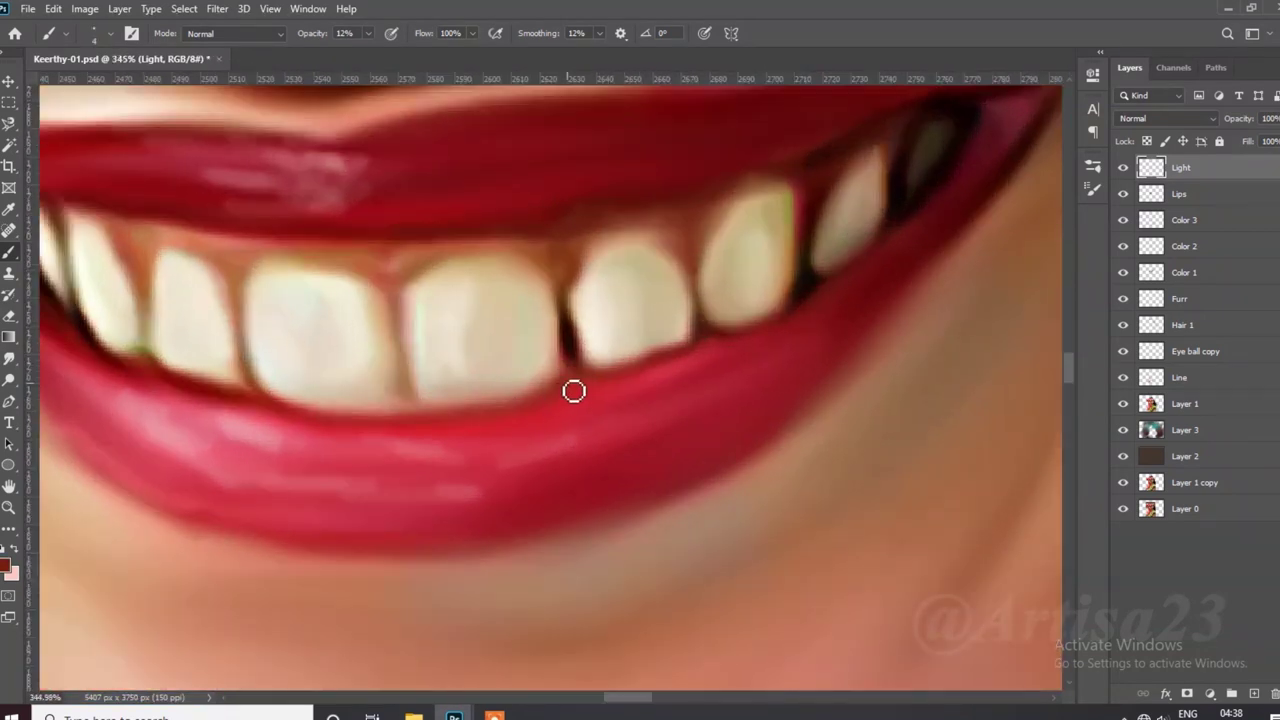
pyautogui.scroll(-2, 806, 309)
pyautogui.scroll(1, 414, 377)
pyautogui.scroll(3, 508, 414)
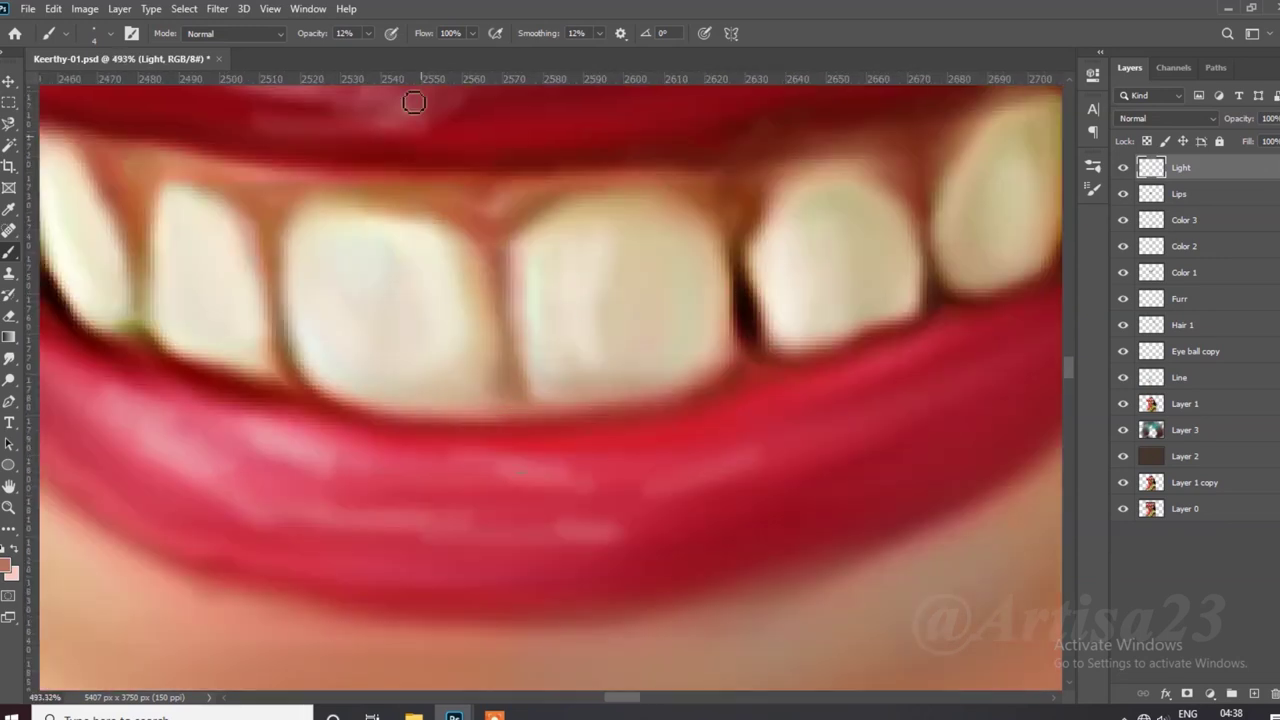
# Step: Save the document with the lip highlights
pyautogui.scroll(-1, 470, 418)
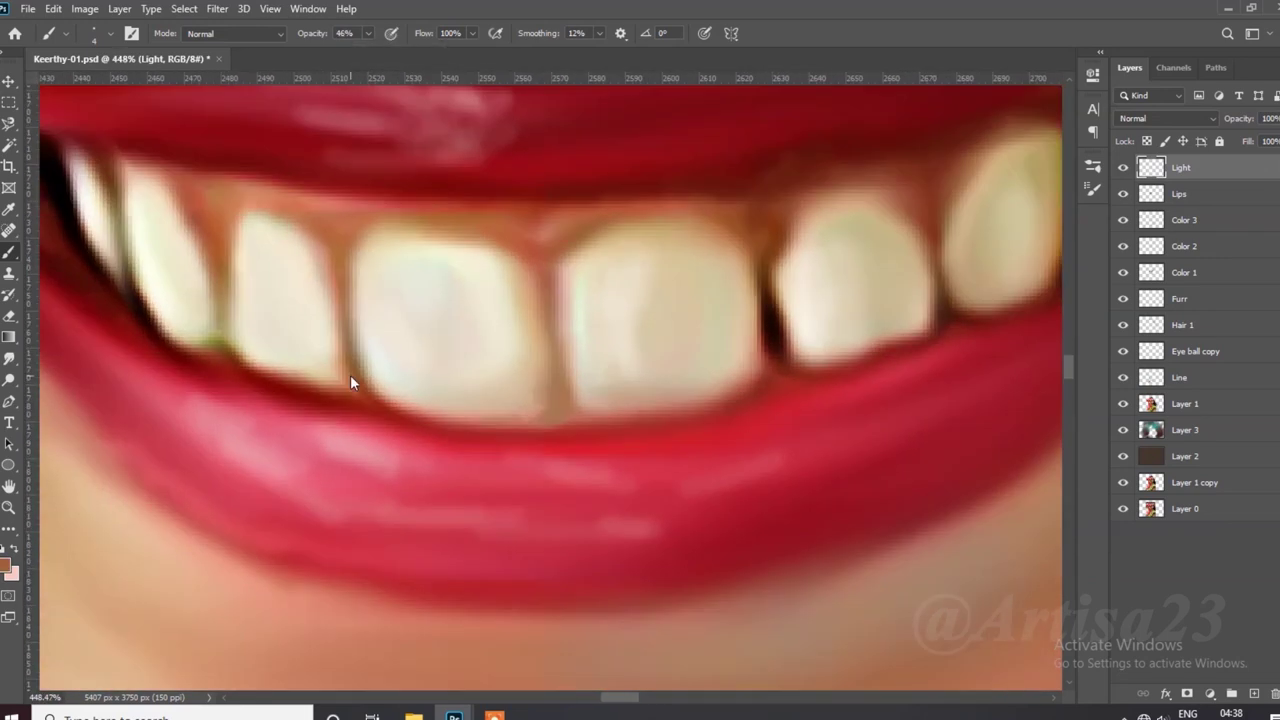
pyautogui.scroll(-2, 286, 371)
pyautogui.scroll(-3, 663, 337)
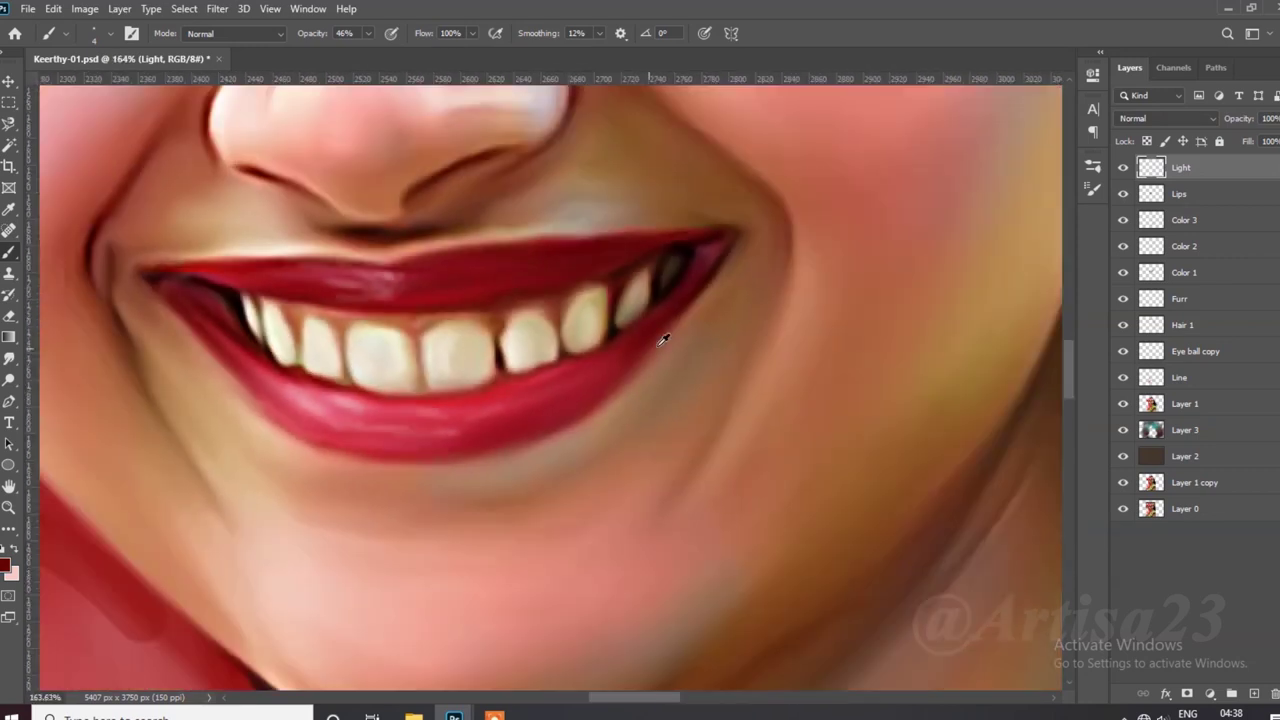
pyautogui.scroll(-3, 640, 345)
pyautogui.hotkey('ctrl', 's')
pyautogui.scroll(1, 606, 355)
pyautogui.scroll(-2, 608, 353)
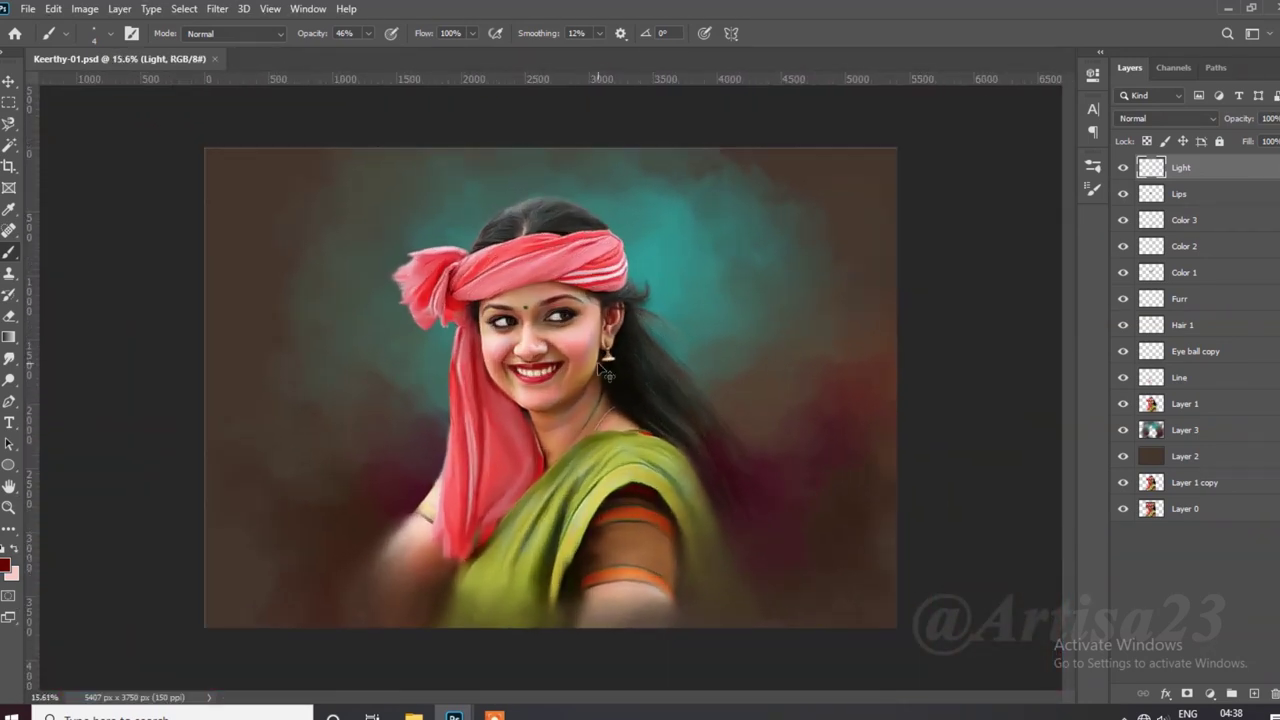
# Step: Group all painting layers as Group 1, duplicate it as a backup copy, and merge Group 1
pyautogui.scroll(1, 625, 355)
pyautogui.scroll(-1, 625, 355)
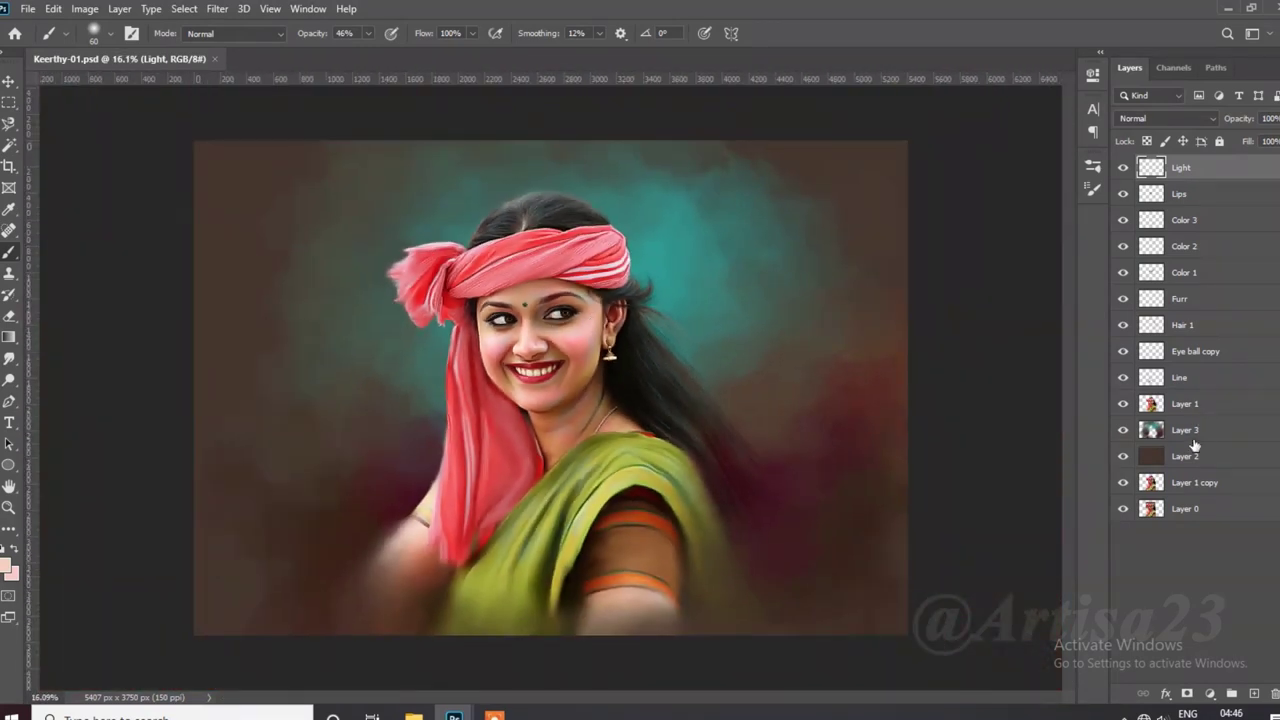
pyautogui.click(1195, 450)
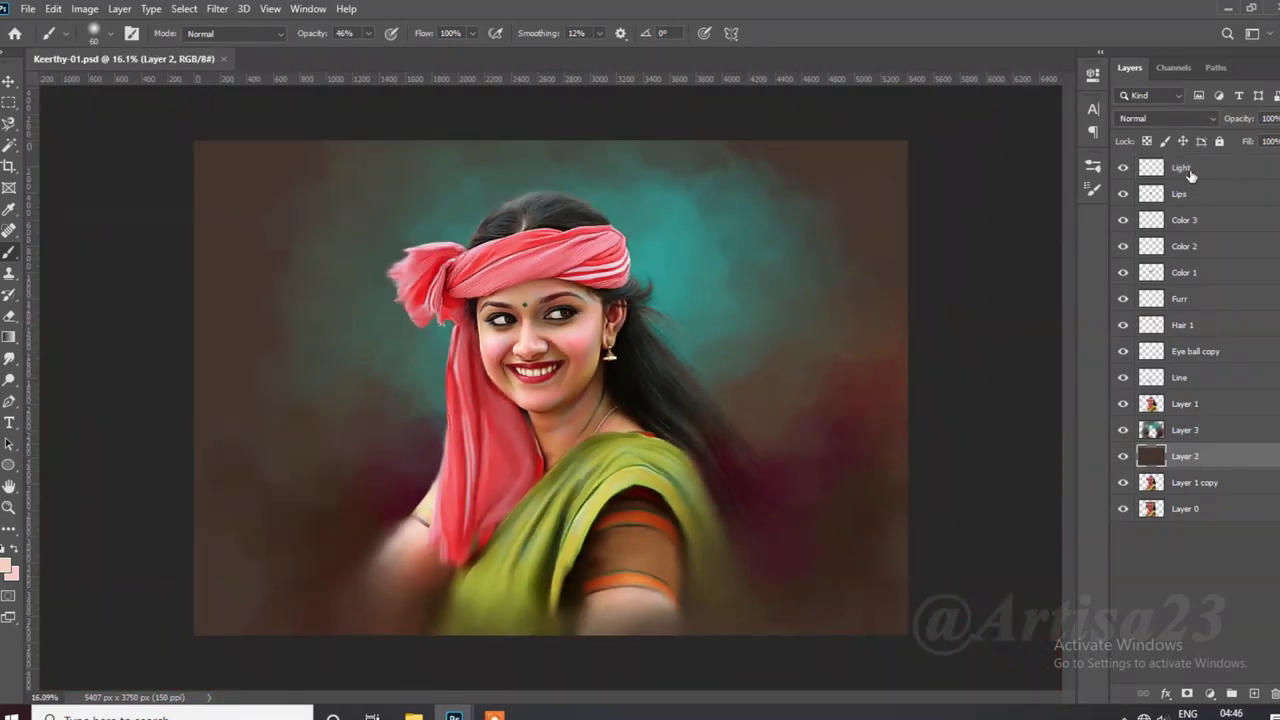
pyautogui.keyDown('shift'); pyautogui.click(1190, 168); pyautogui.keyUp('shift')
pyautogui.hotkey('ctrl', 'g')
pyautogui.hotkey('ctrl', 'j')
pyautogui.rightClick(1186, 167)
pyautogui.click(1030, 569)
pyautogui.click(217, 8)
pyautogui.click(257, 108)
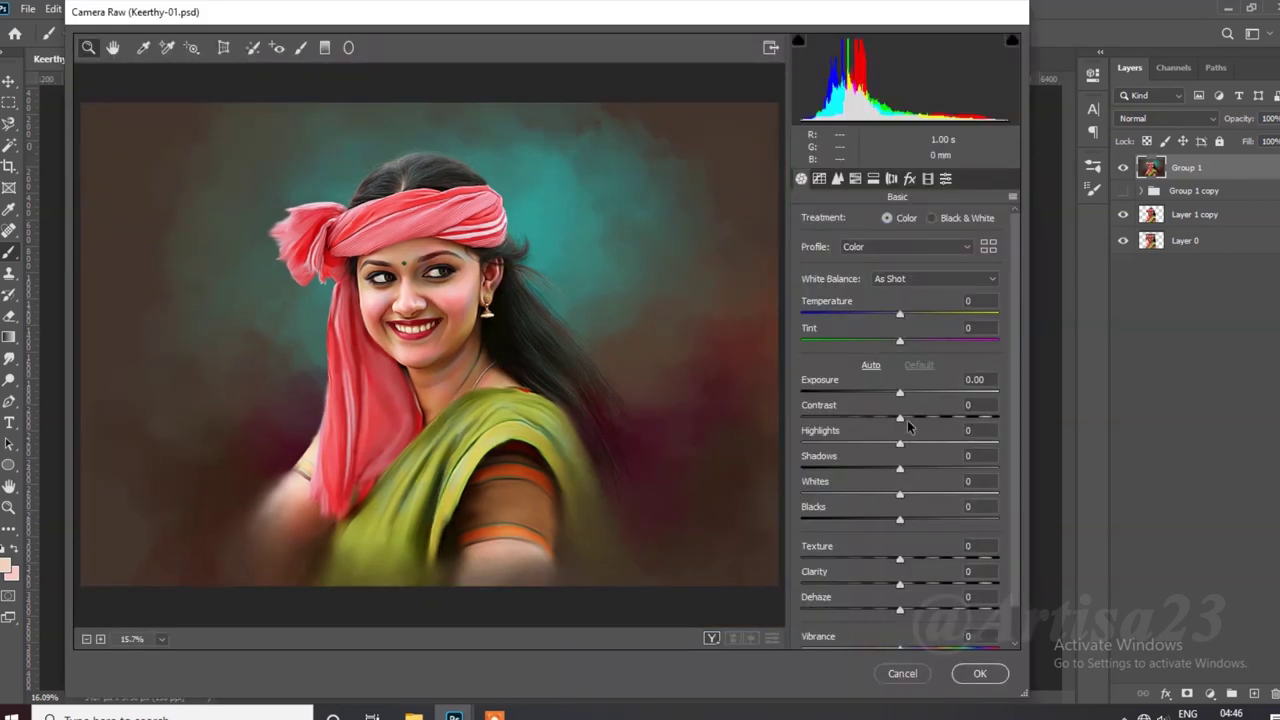
# Step: In Camera Raw, set Contrast +10, Clarity +8 and Blacks +5, keeping Exposure at 0
pyautogui.moveTo(907, 418); pyautogui.dragTo(910, 418)
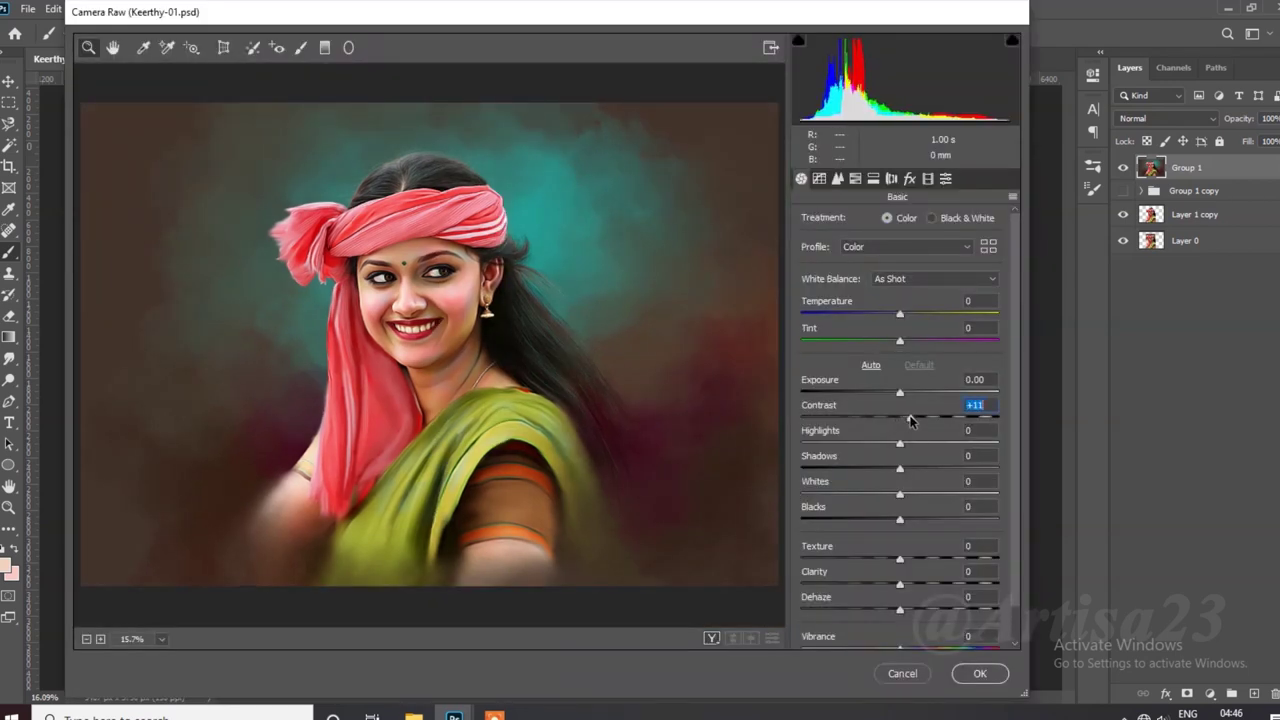
pyautogui.moveTo(901, 583); pyautogui.dragTo(908, 584)
pyautogui.moveTo(903, 389); pyautogui.dragTo(906, 391)
pyautogui.doubleClick(906, 391)
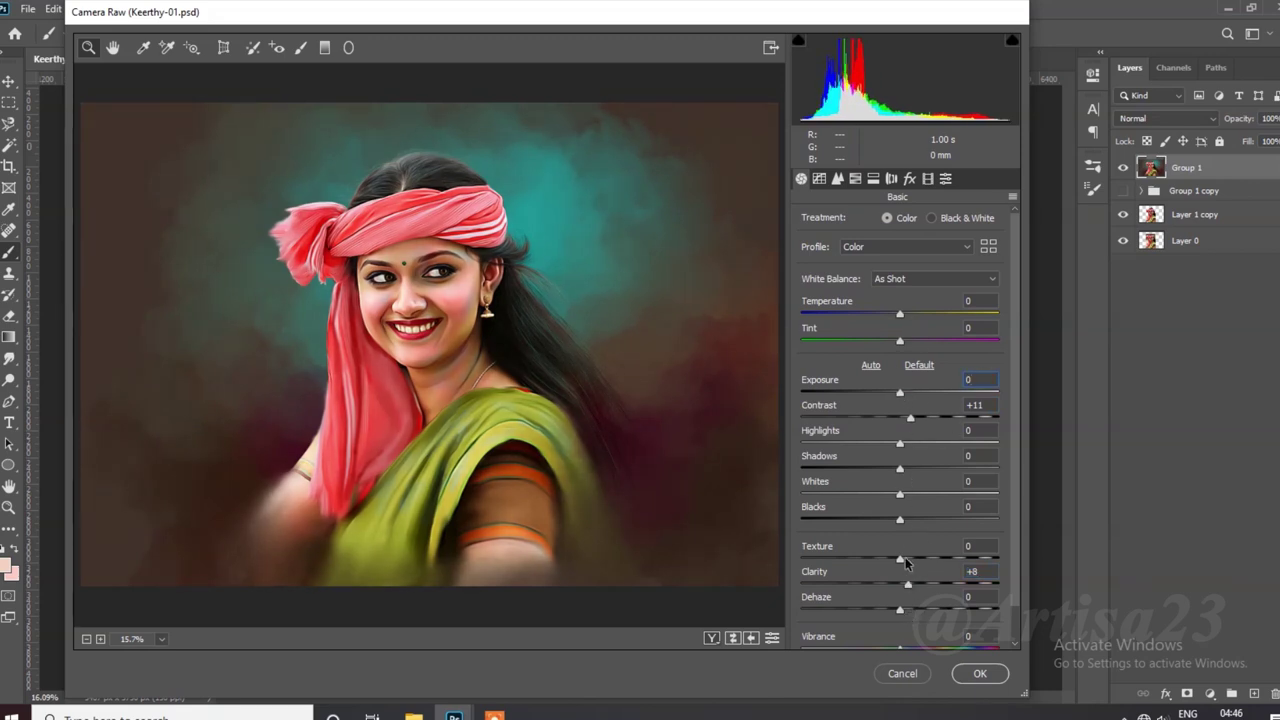
pyautogui.moveTo(900, 519); pyautogui.dragTo(907, 517)
pyautogui.scroll(-1, 1013, 416)
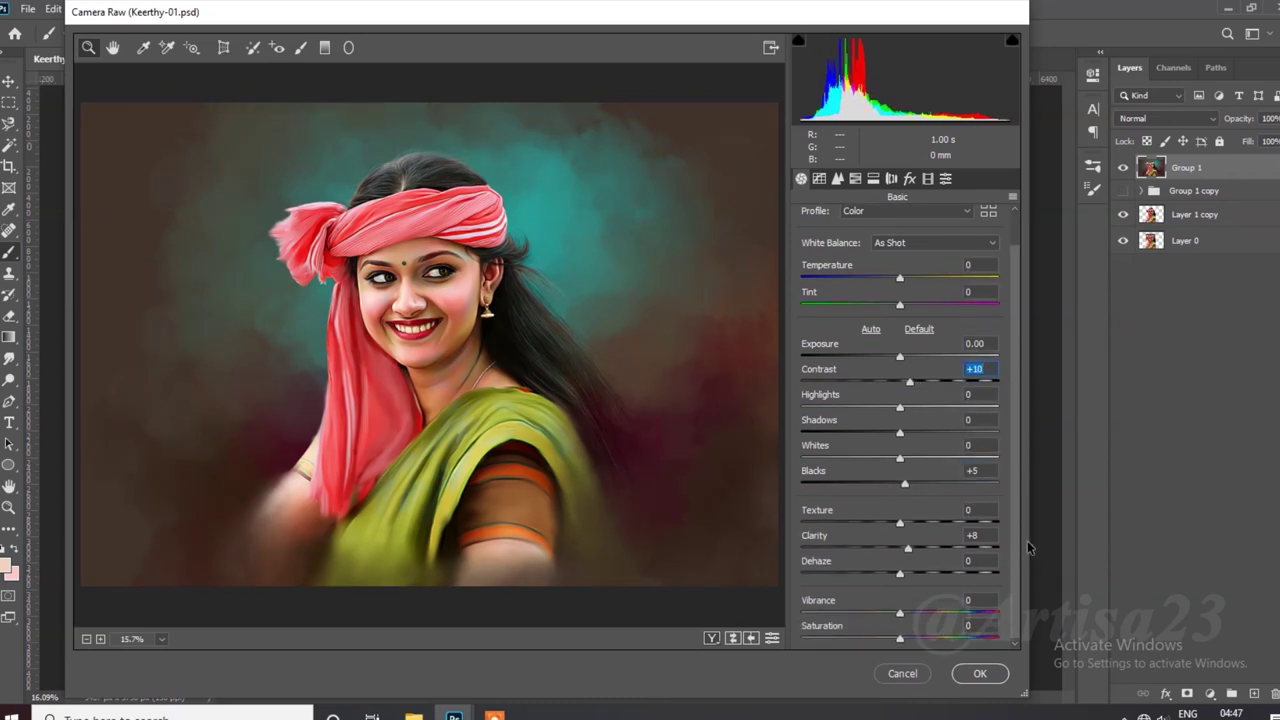
# Step: Set split toning Balance to -18 and a slight -4 vignette, apply, and save
pyautogui.click(837, 178)
pyautogui.moveTo(904, 317); pyautogui.dragTo(884, 317)
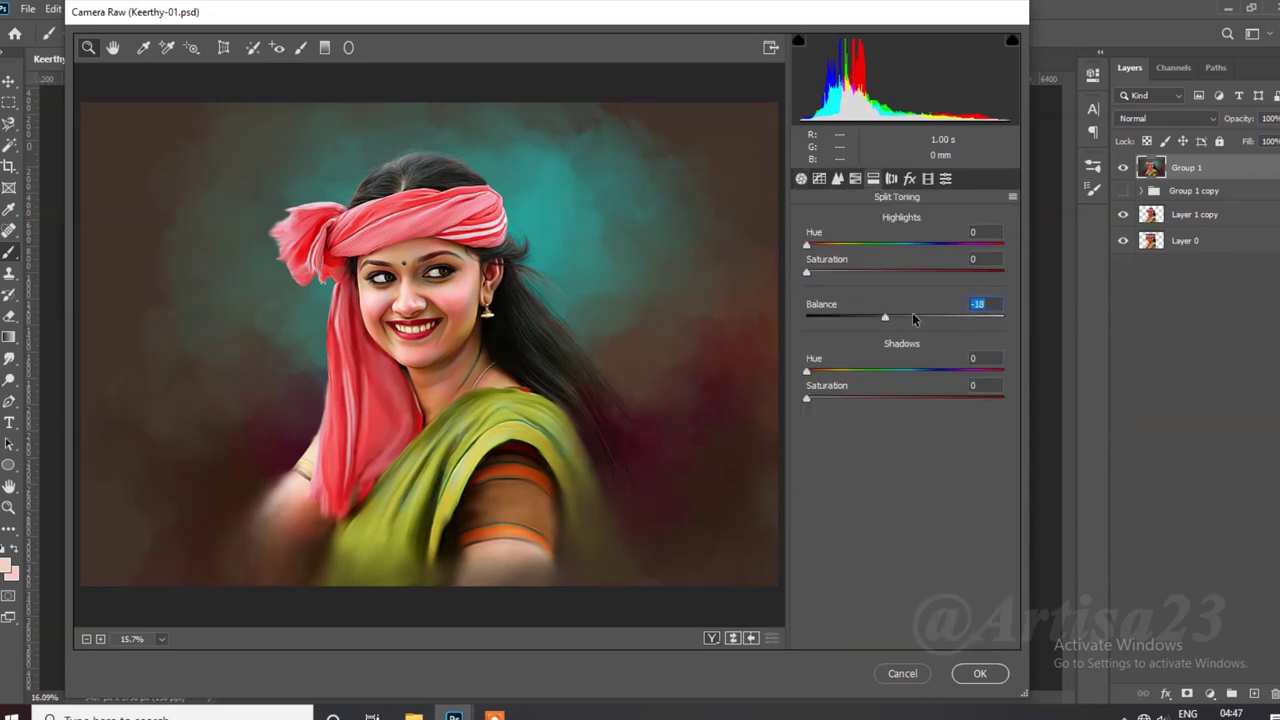
pyautogui.click(909, 178)
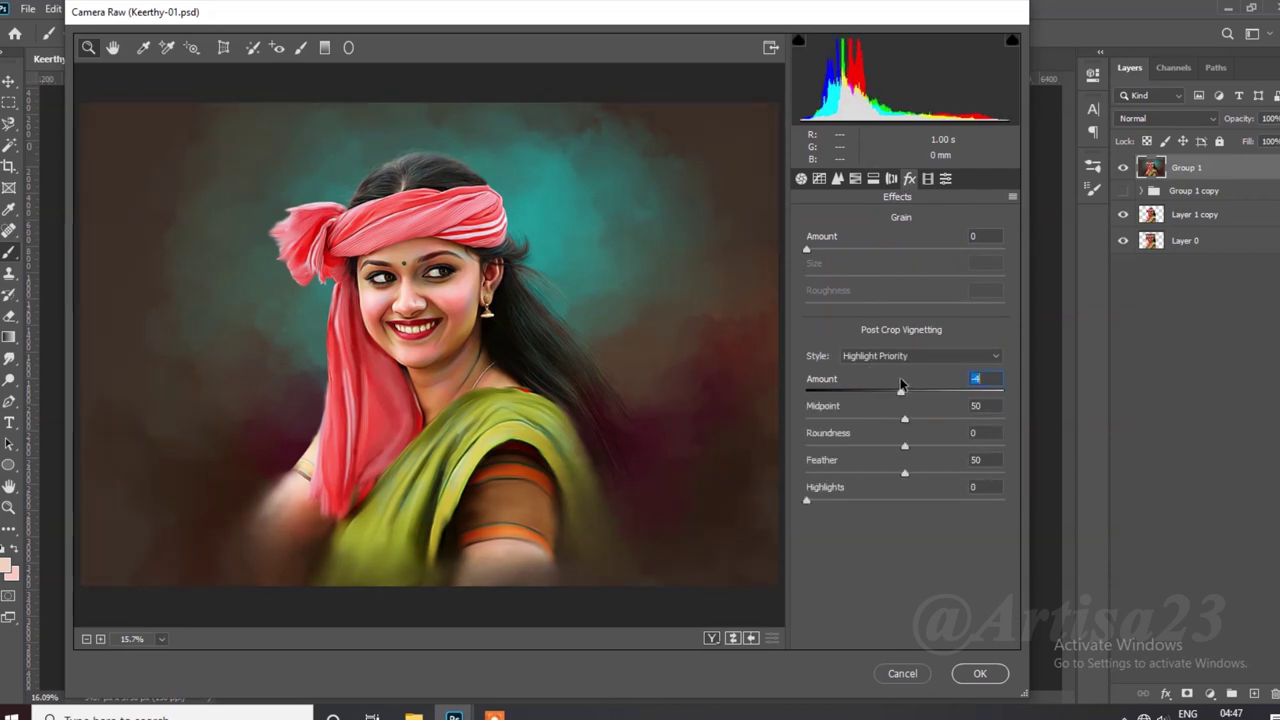
pyautogui.click(968, 678)
pyautogui.hotkey('ctrl', 's')
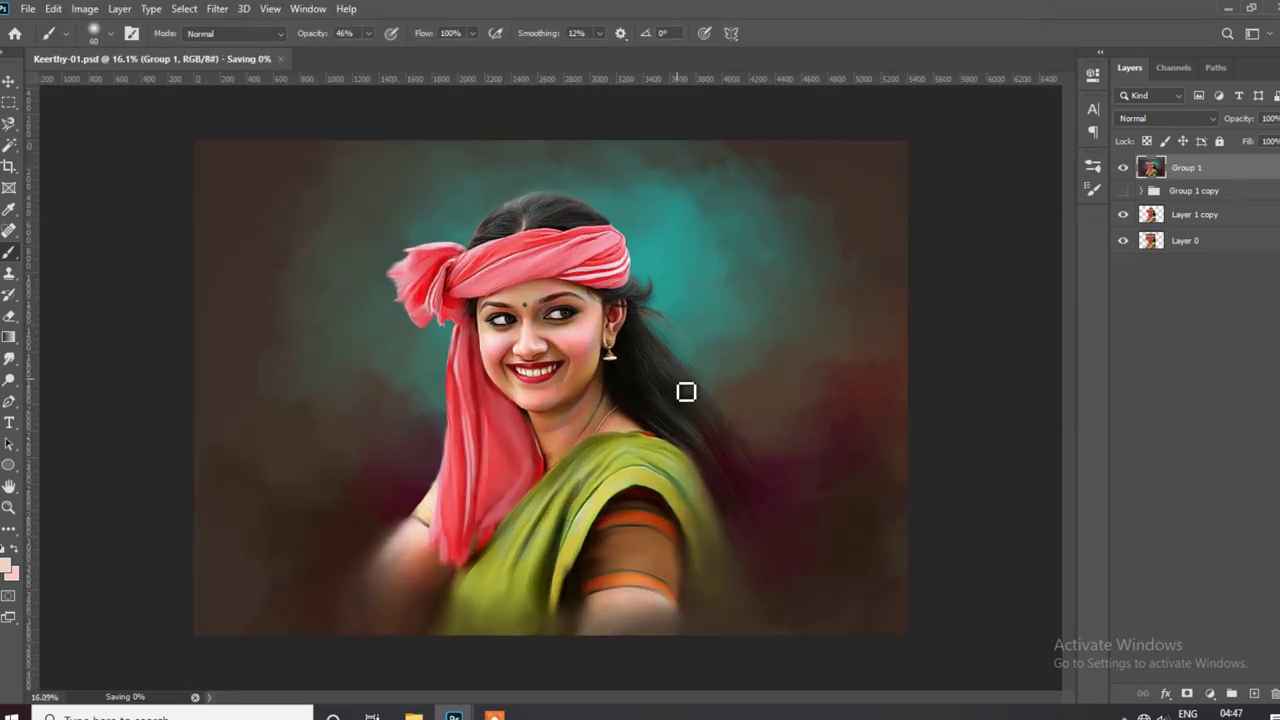
pyautogui.scroll(3, 608, 373)
pyautogui.scroll(-2, 608, 373)
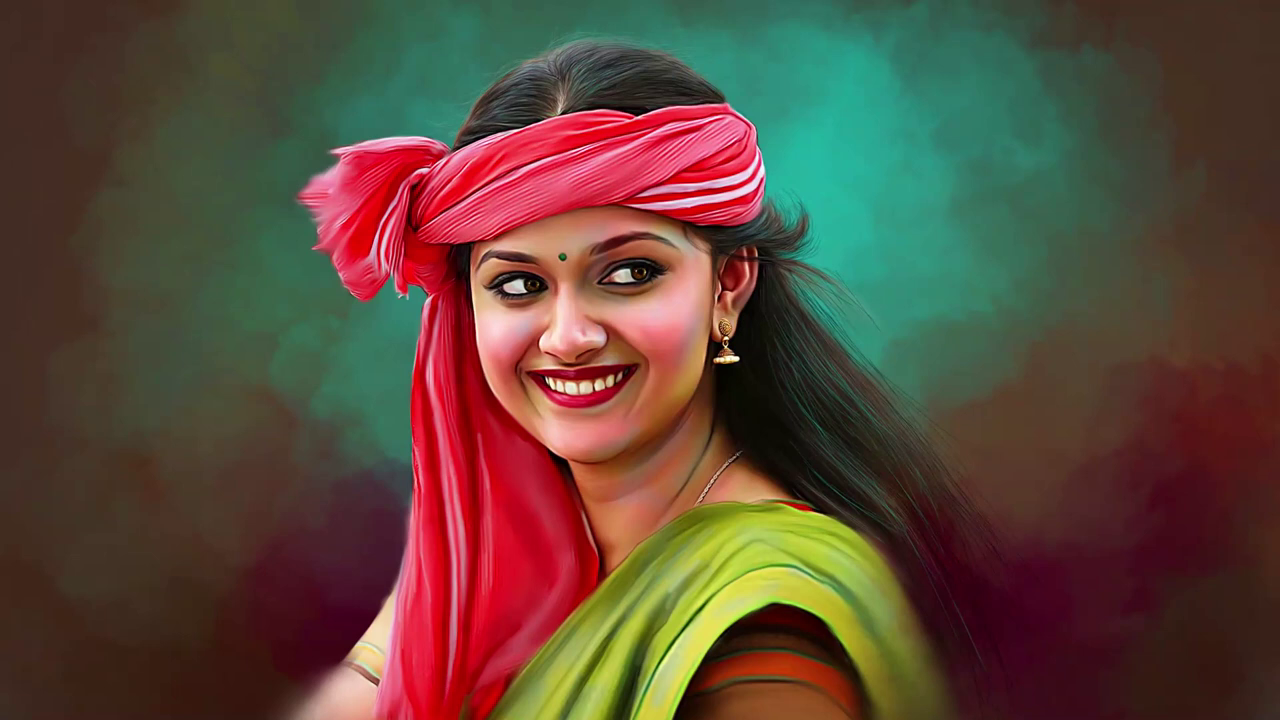